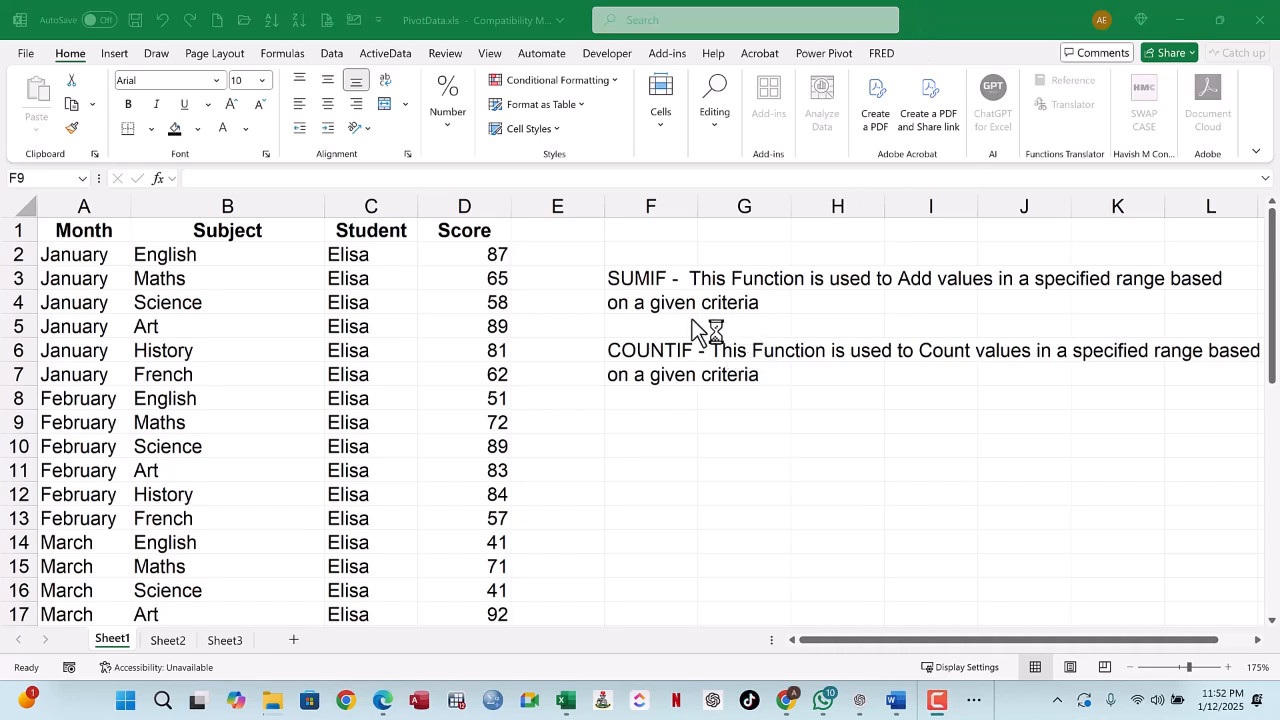
Step: Review the SUMIF and COUNTIF descriptions in cells F3 and F6
{"action": "left_click", "coordinate": [643, 230]}
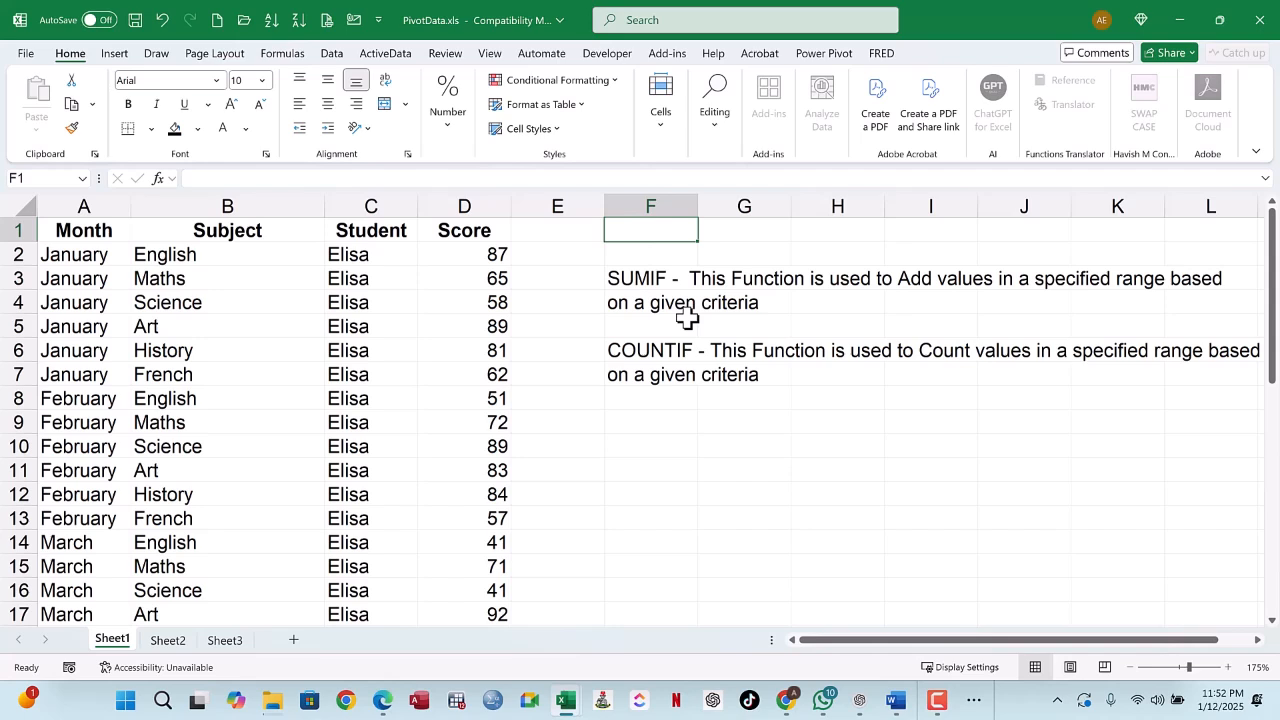
{"action": "left_click", "coordinate": [623, 284]}
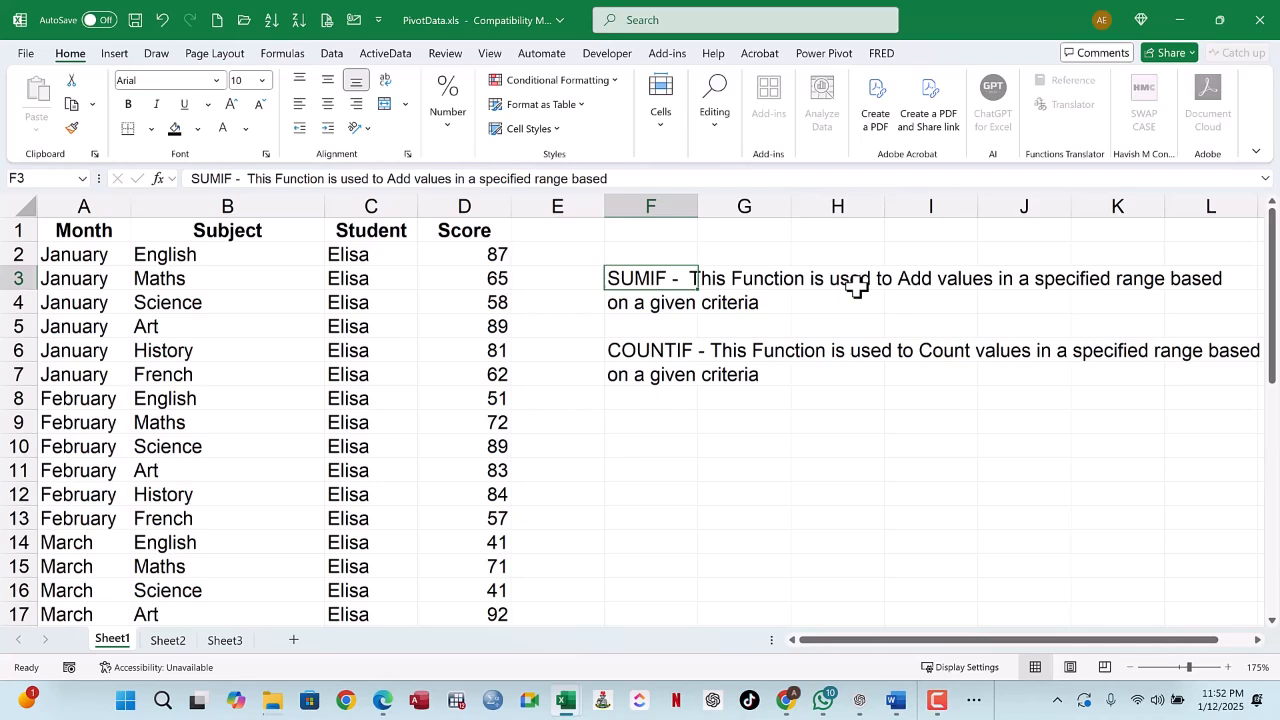
{"action": "left_click", "coordinate": [679, 350]}
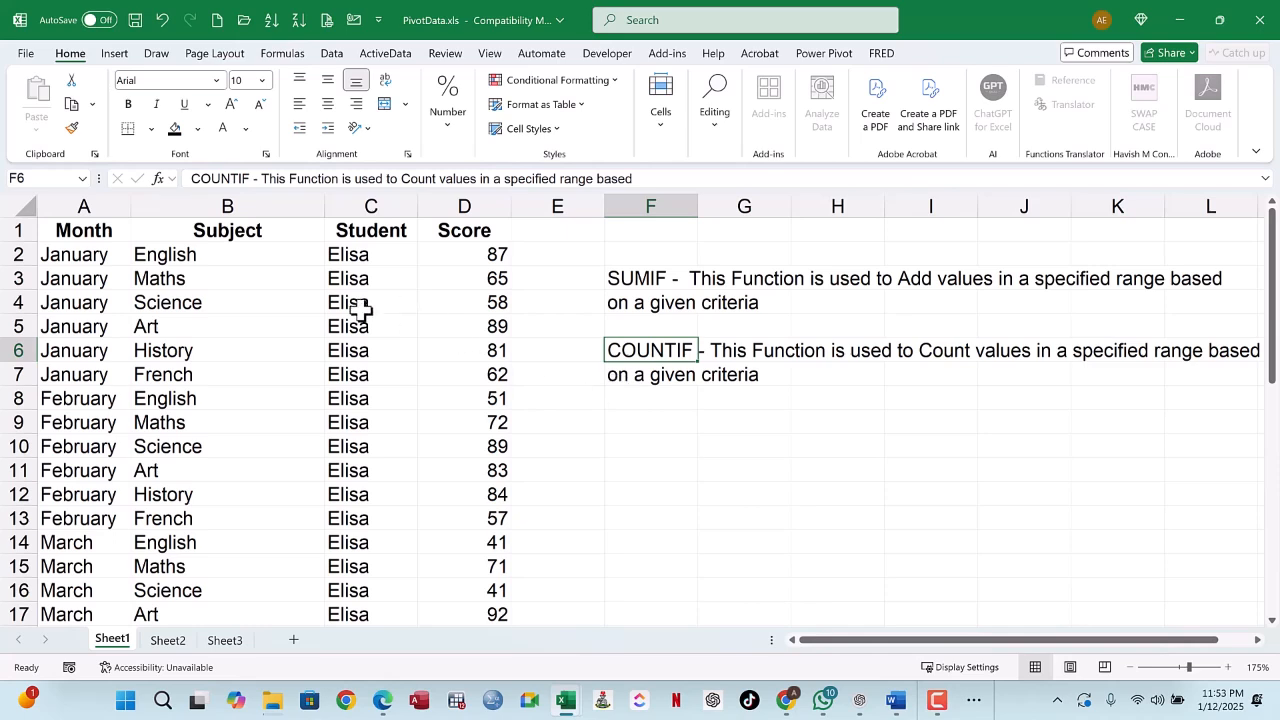
{"action": "left_click", "coordinate": [663, 427]}
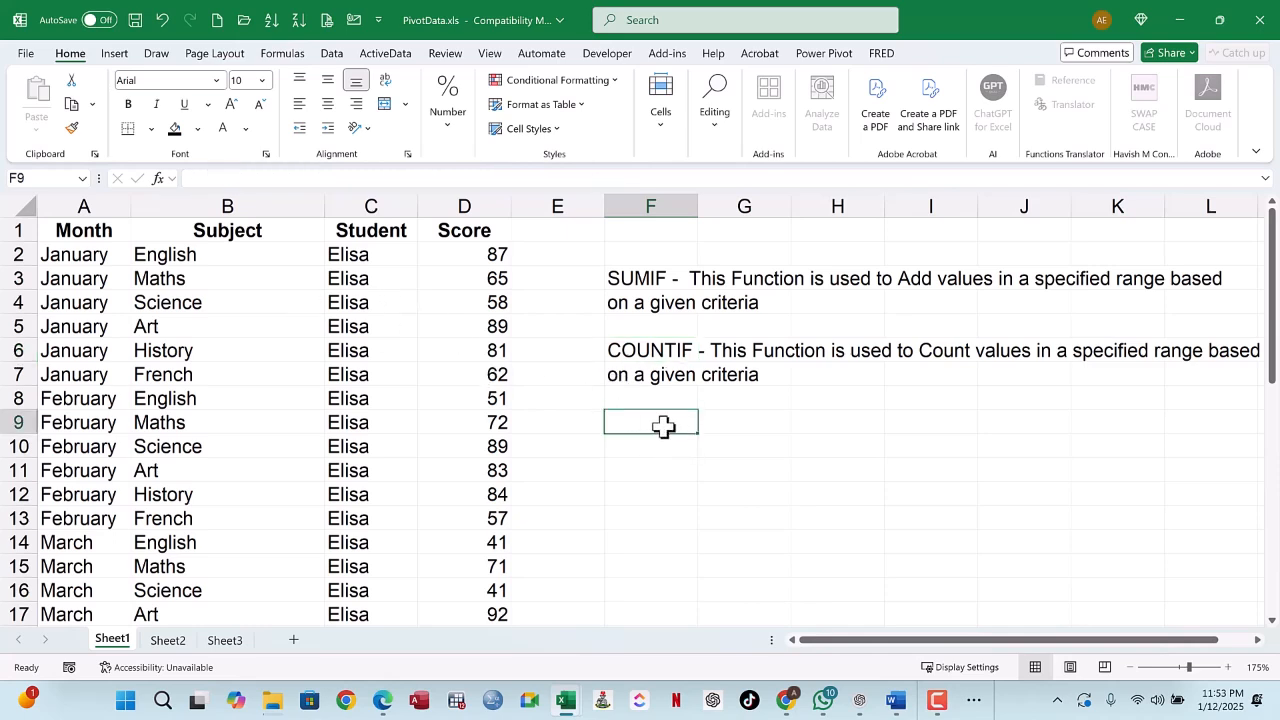
{"action": "type", "text": "="}
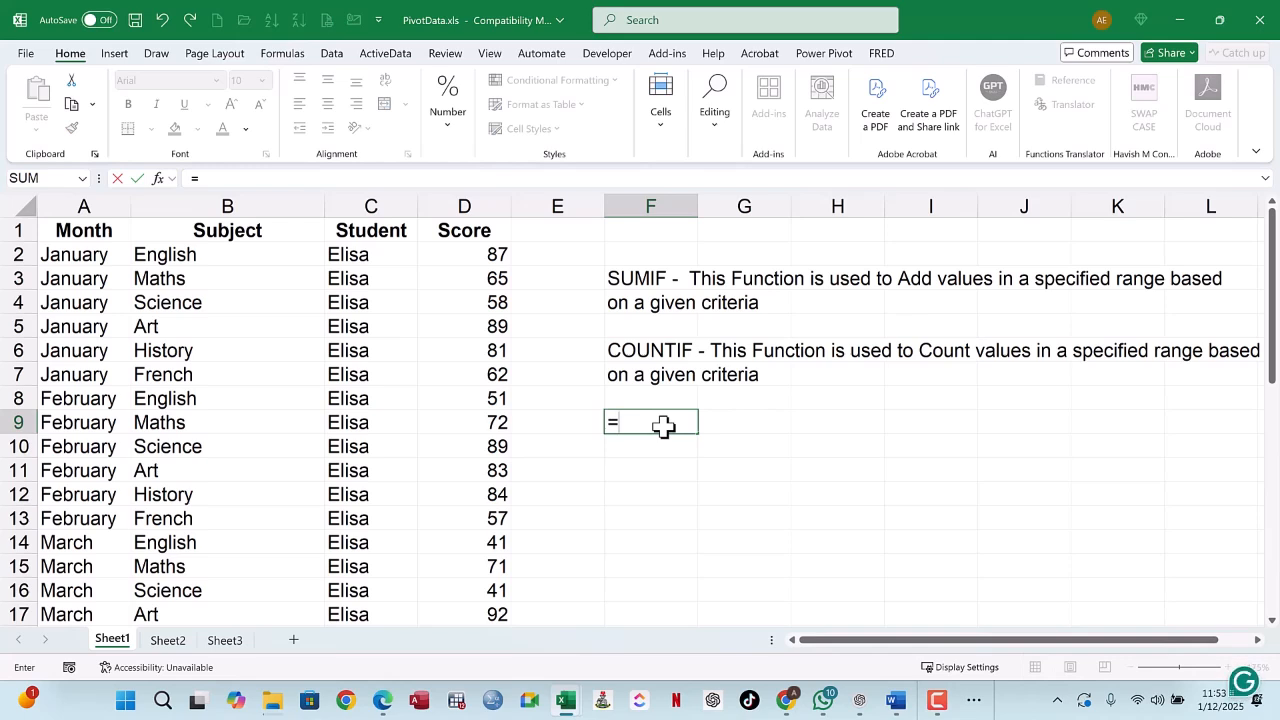
{"action": "type", "text": "SU"}
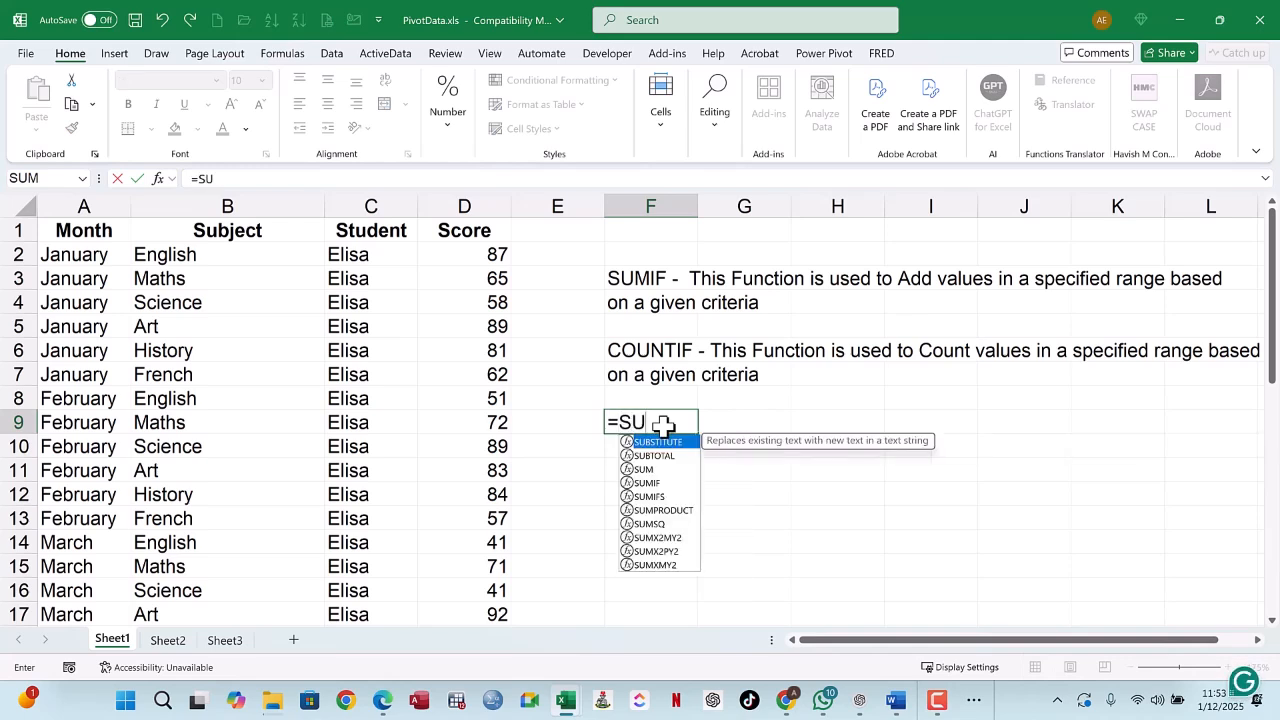
{"action": "type", "text": "MIF"}
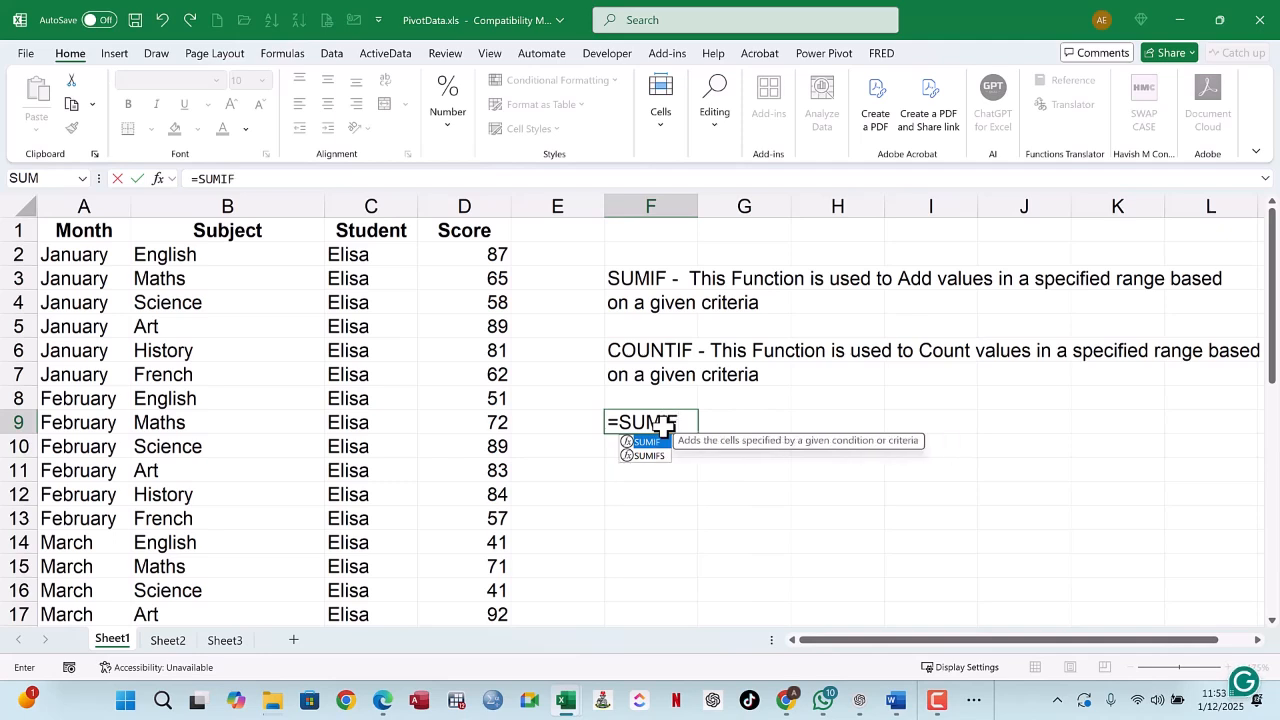
{"action": "type", "text": "("}
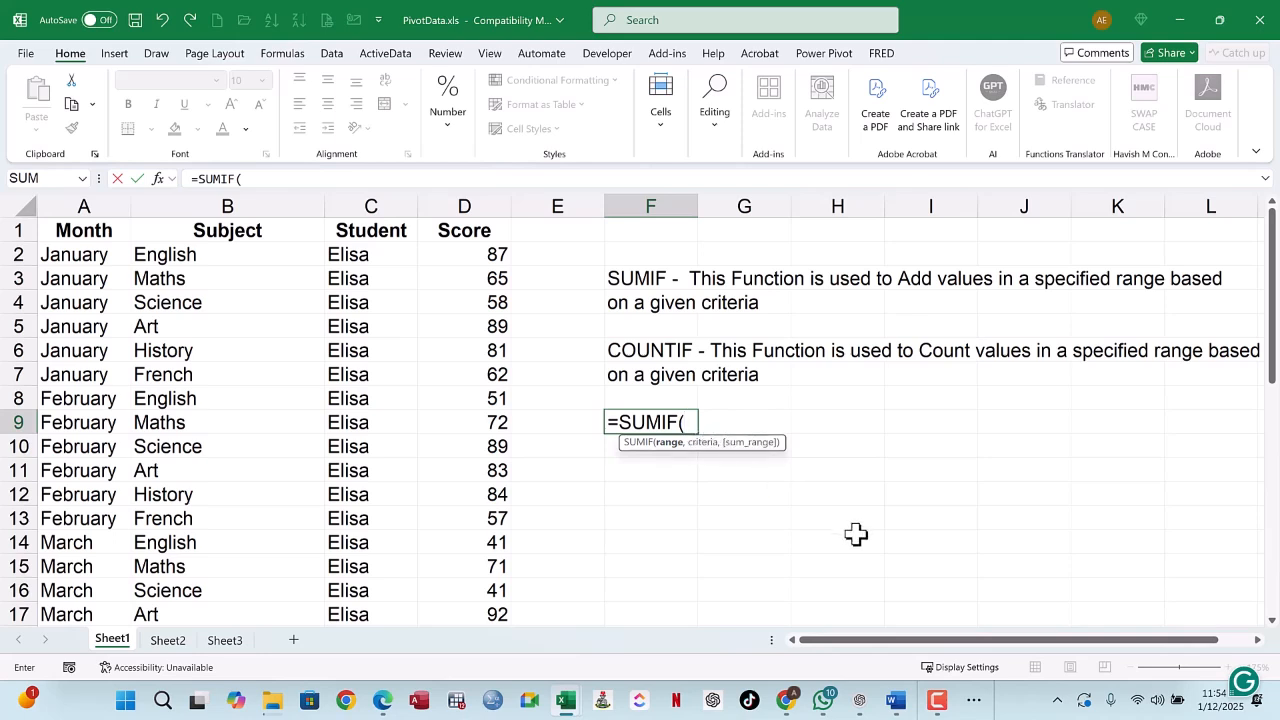
{"action": "key", "text": "Escape"}
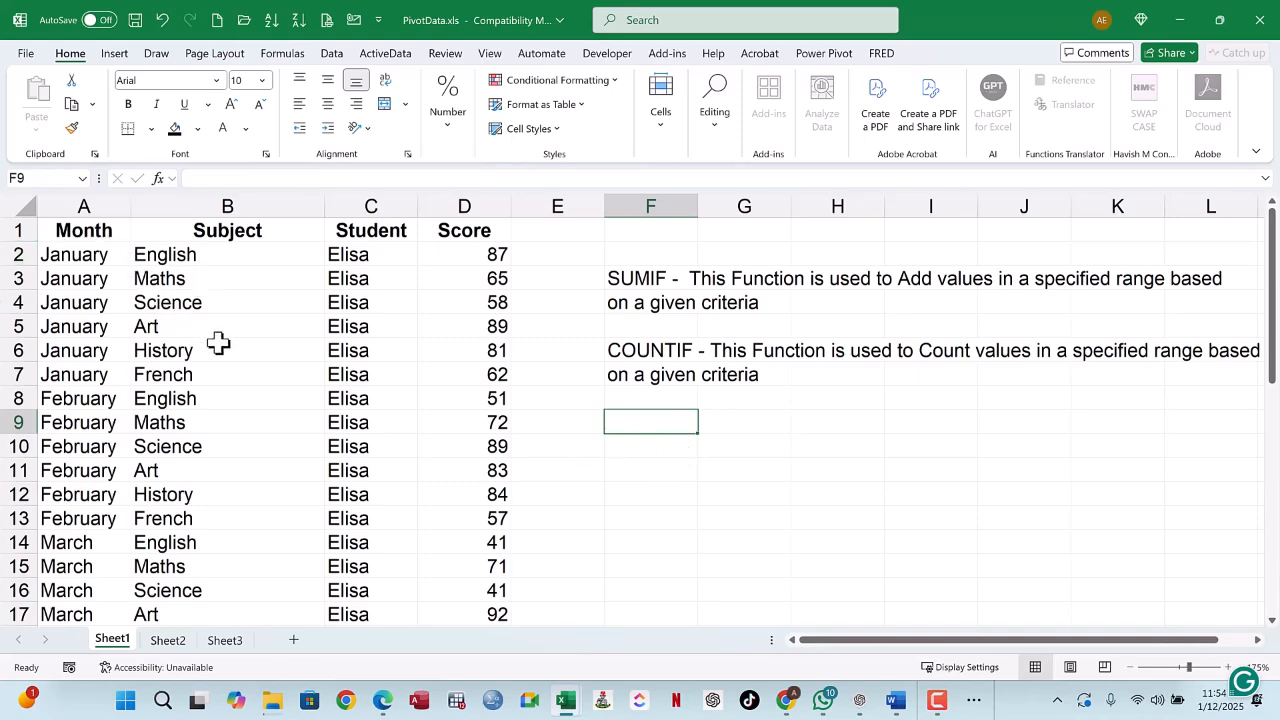
Step: Examine the Month, Subject, Student and Score records from the first to the last data row
{"action": "scroll", "coordinate": [218, 346], "scroll_direction": "down", "scroll_amount": 2}
{"action": "scroll", "coordinate": [243, 348], "scroll_direction": "down", "scroll_amount": 7}
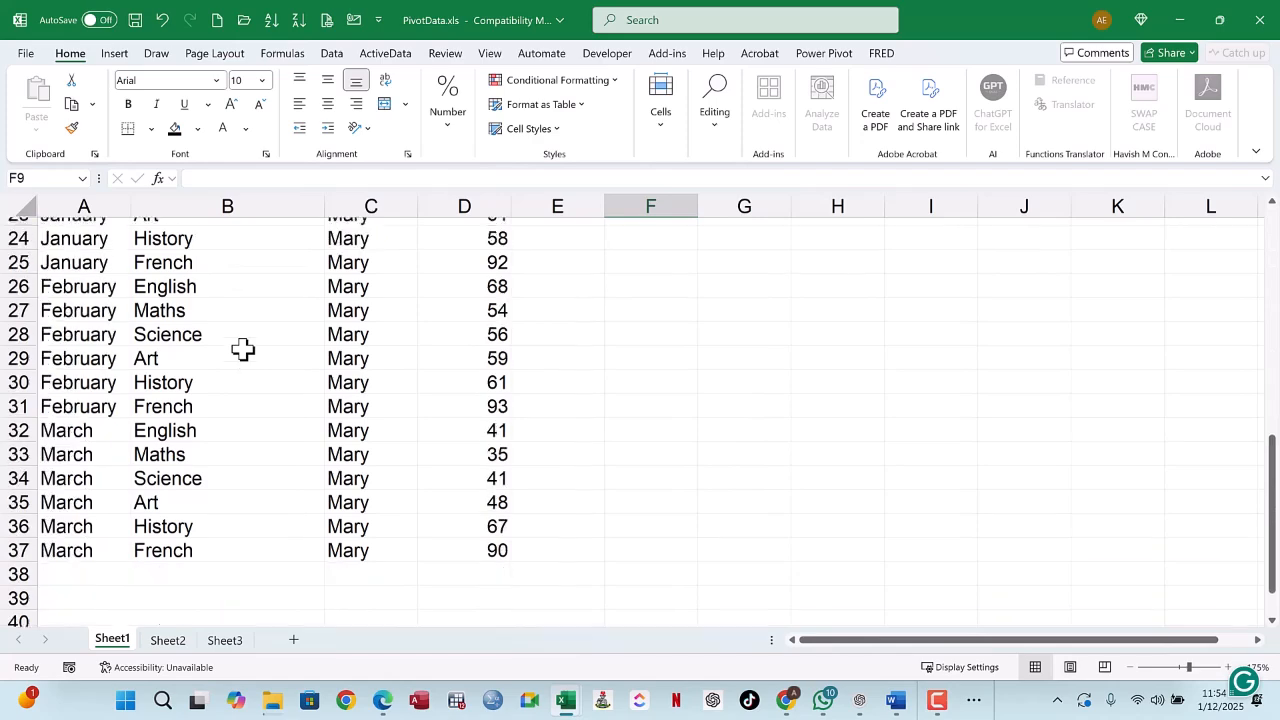
{"action": "scroll", "coordinate": [243, 348], "scroll_direction": "down", "scroll_amount": 3}
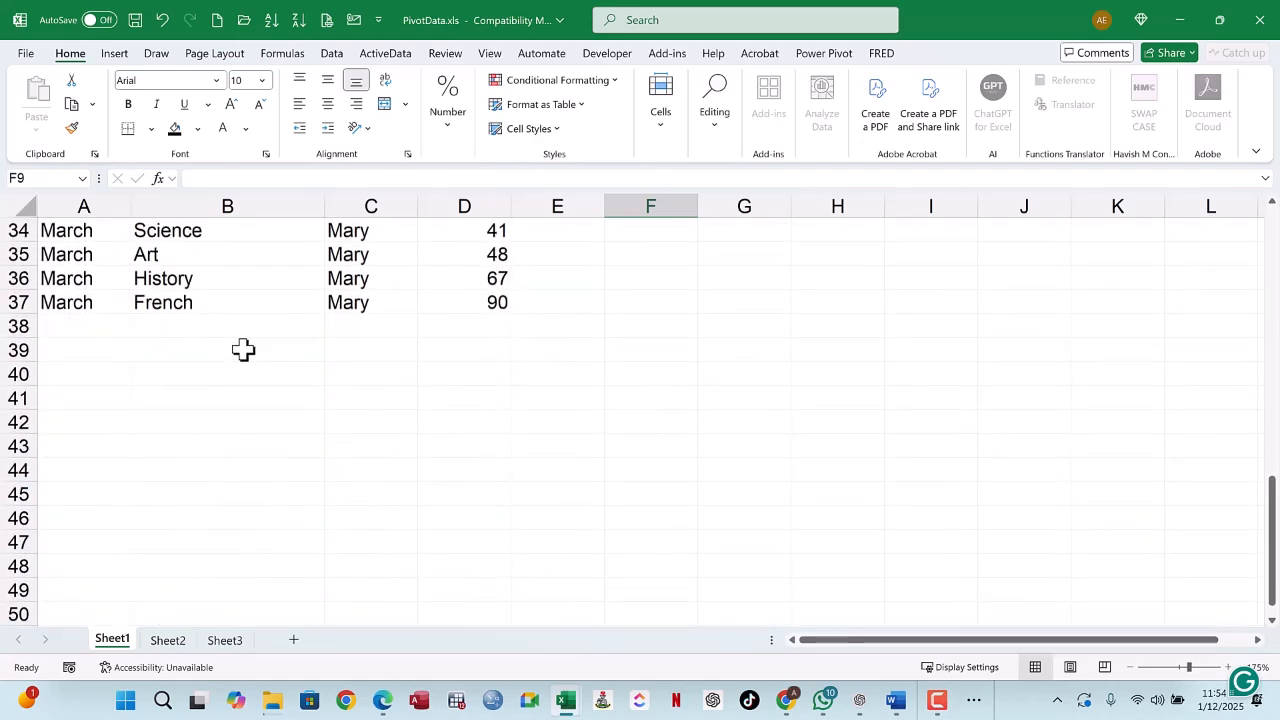
{"action": "scroll", "coordinate": [243, 349], "scroll_direction": "up", "scroll_amount": 12}
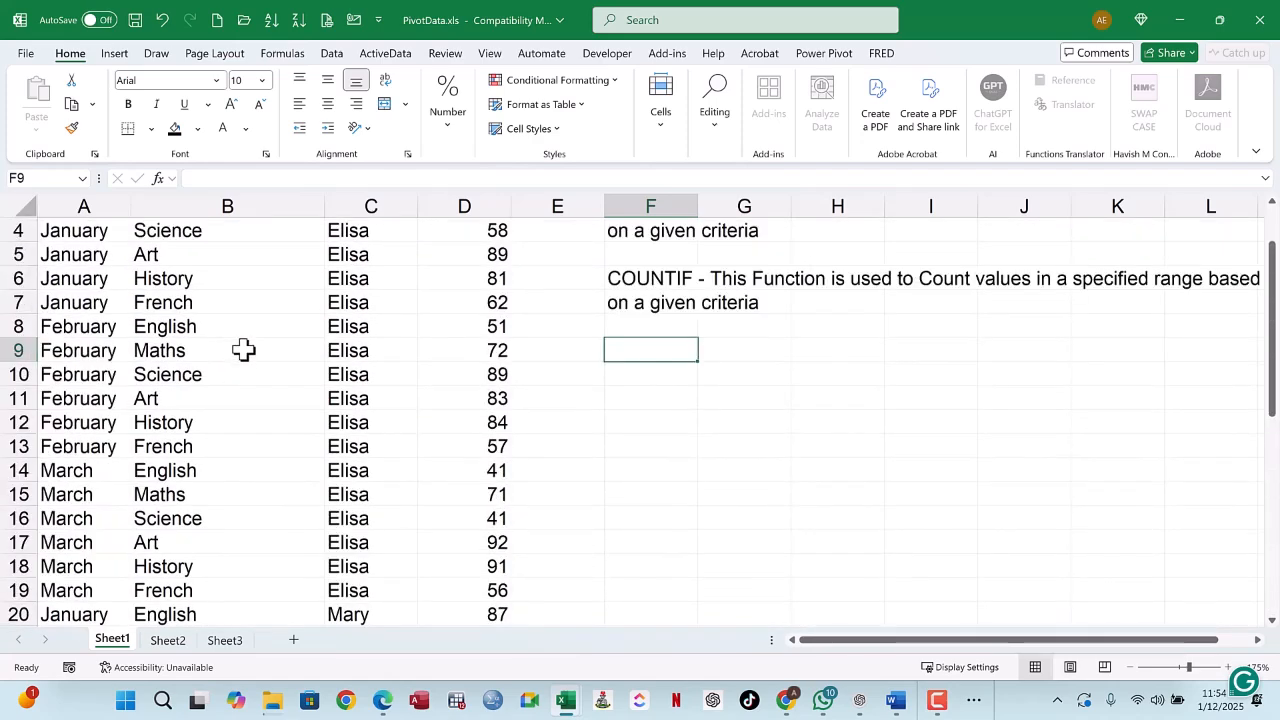
{"action": "scroll", "coordinate": [243, 349], "scroll_direction": "down", "scroll_amount": 6}
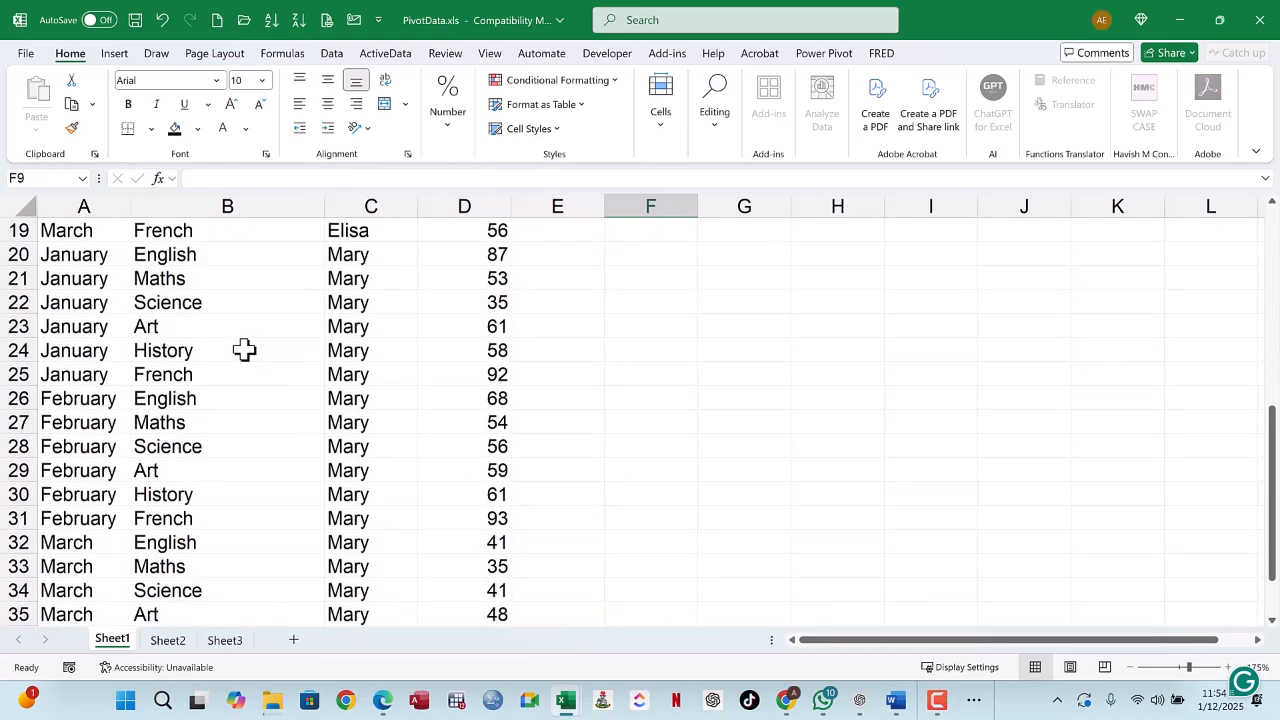
{"action": "scroll", "coordinate": [244, 349], "scroll_direction": "down", "scroll_amount": 3}
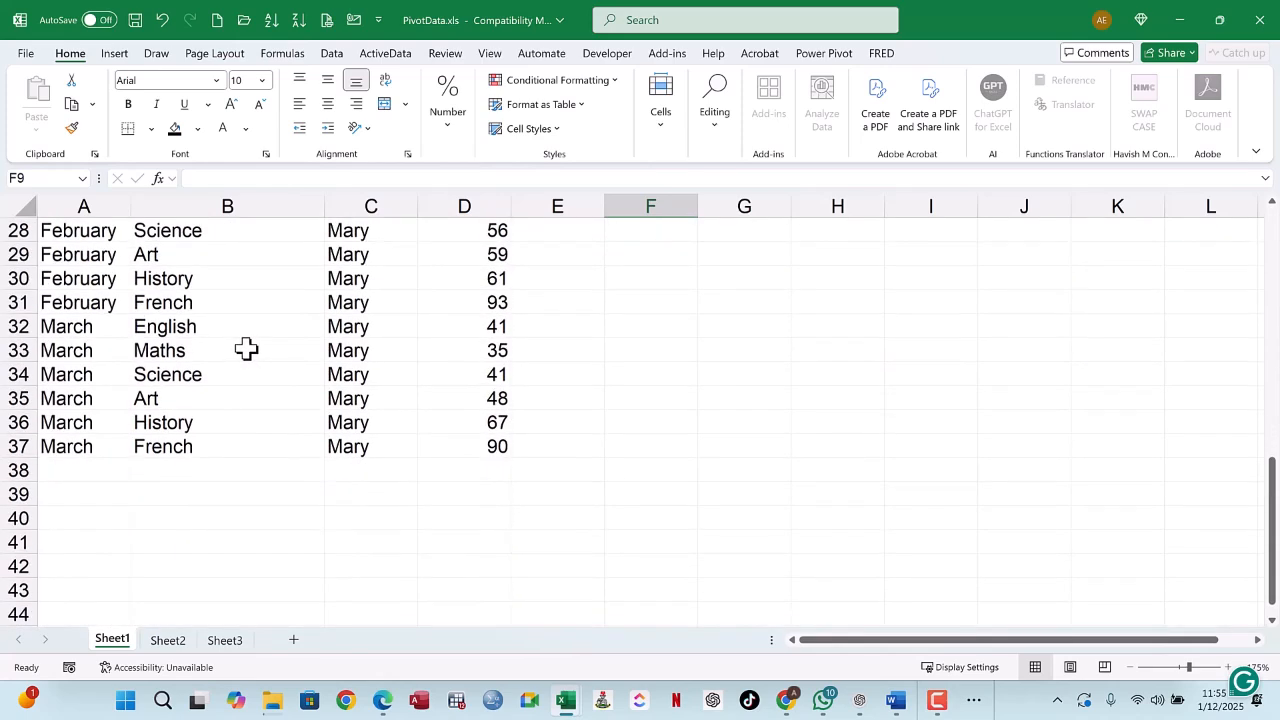
{"action": "scroll", "coordinate": [246, 349], "scroll_direction": "up", "scroll_amount": 9}
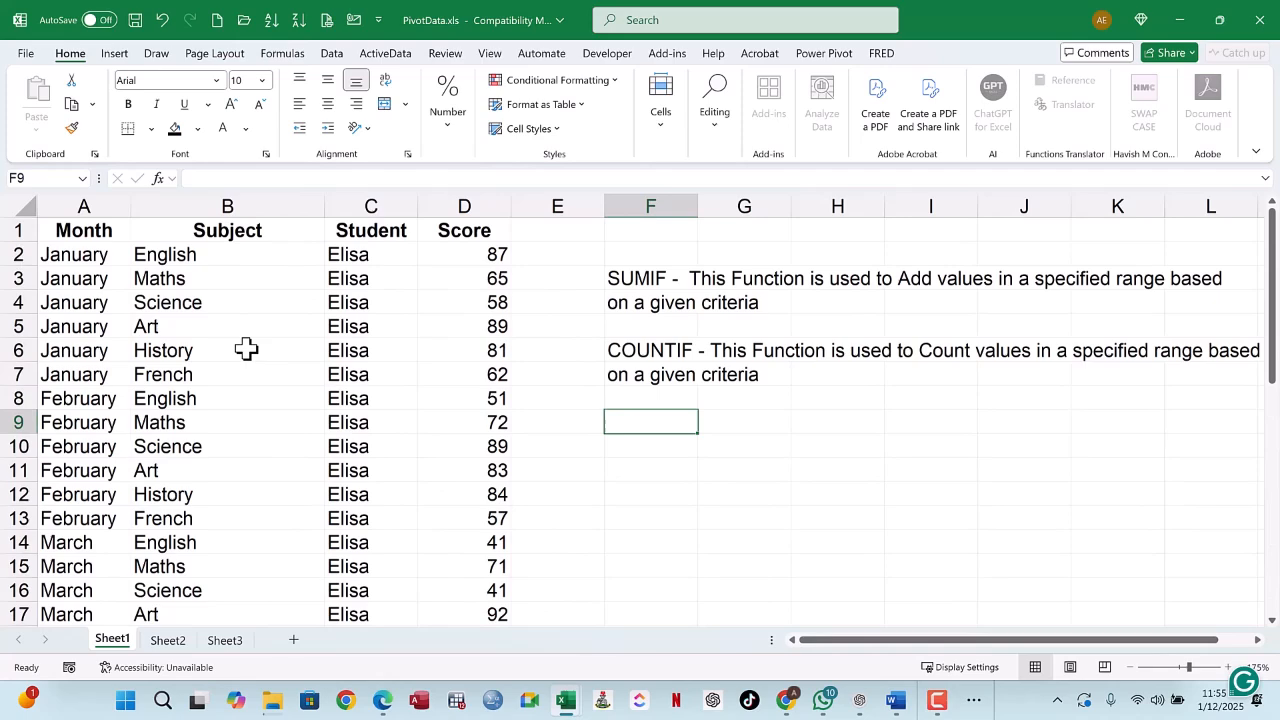
{"action": "scroll", "coordinate": [246, 349], "scroll_direction": "down", "scroll_amount": 3}
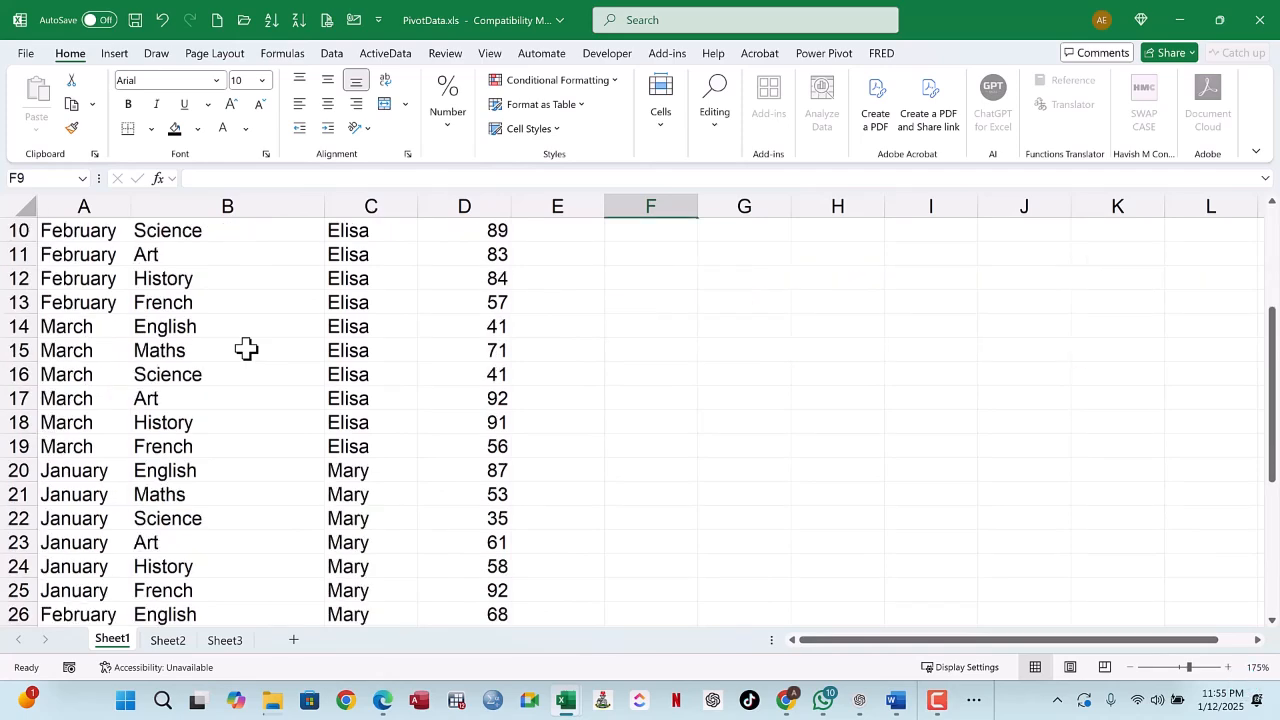
{"action": "scroll", "coordinate": [246, 349], "scroll_direction": "down", "scroll_amount": 2}
{"action": "scroll", "coordinate": [247, 348], "scroll_direction": "up", "scroll_amount": 5}
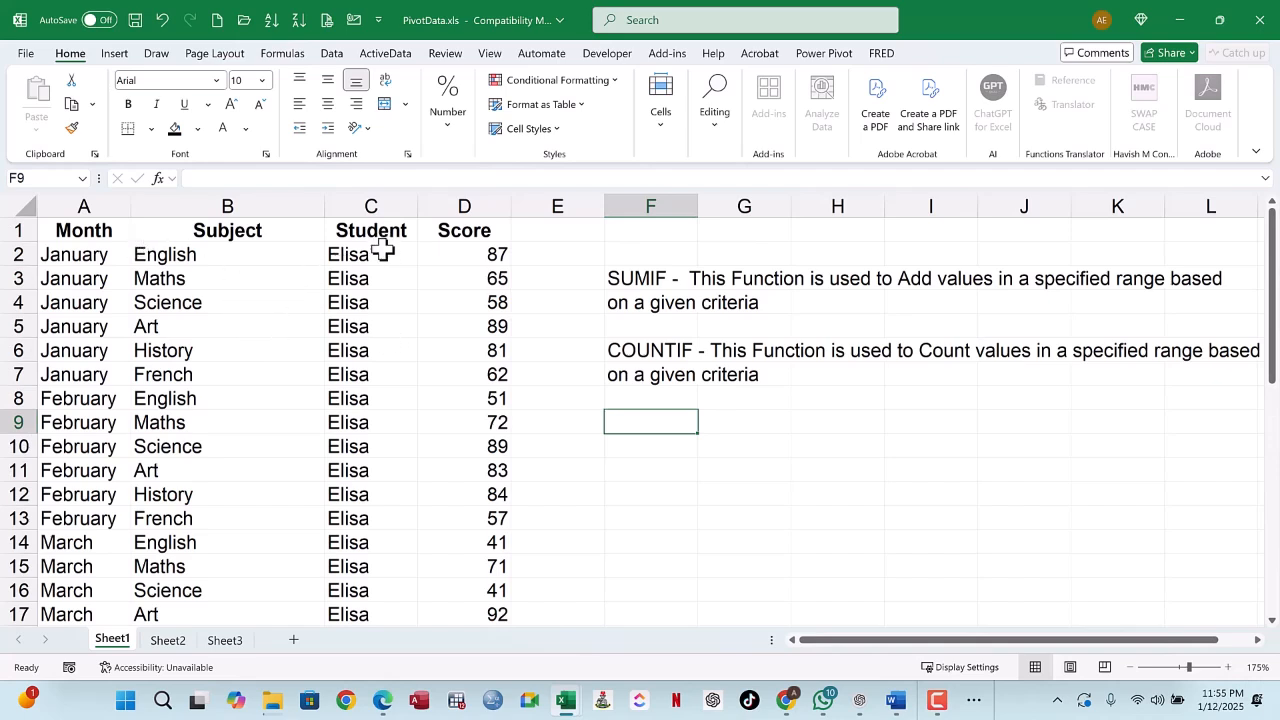
Step: Enter English as the criterion label in cell F10
{"action": "left_click", "coordinate": [655, 439]}
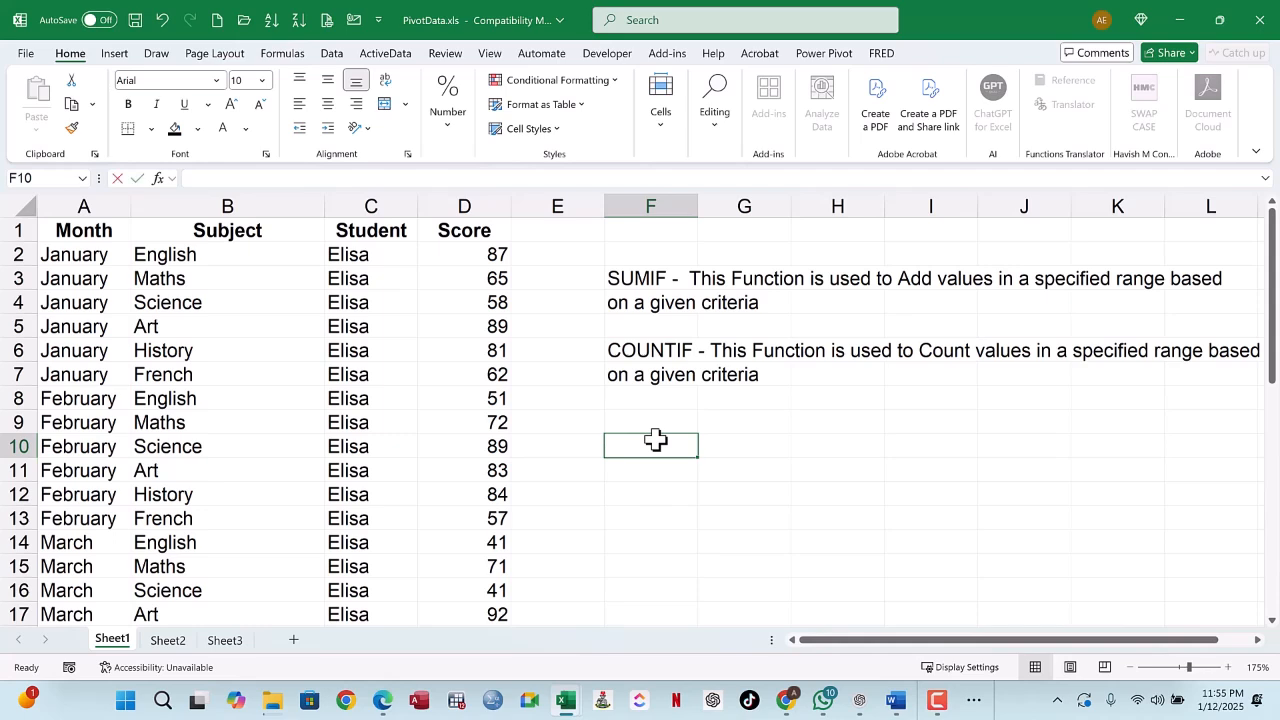
{"action": "type", "text": "e"}
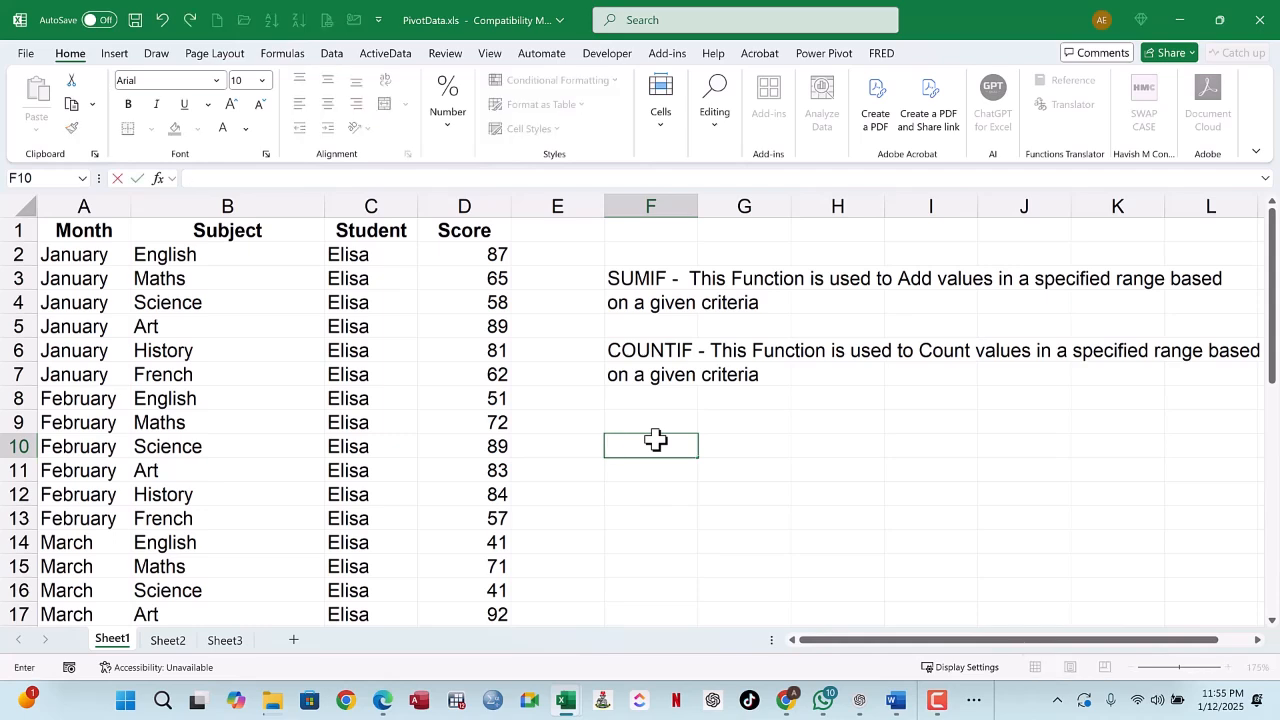
{"action": "type", "text": "English"}
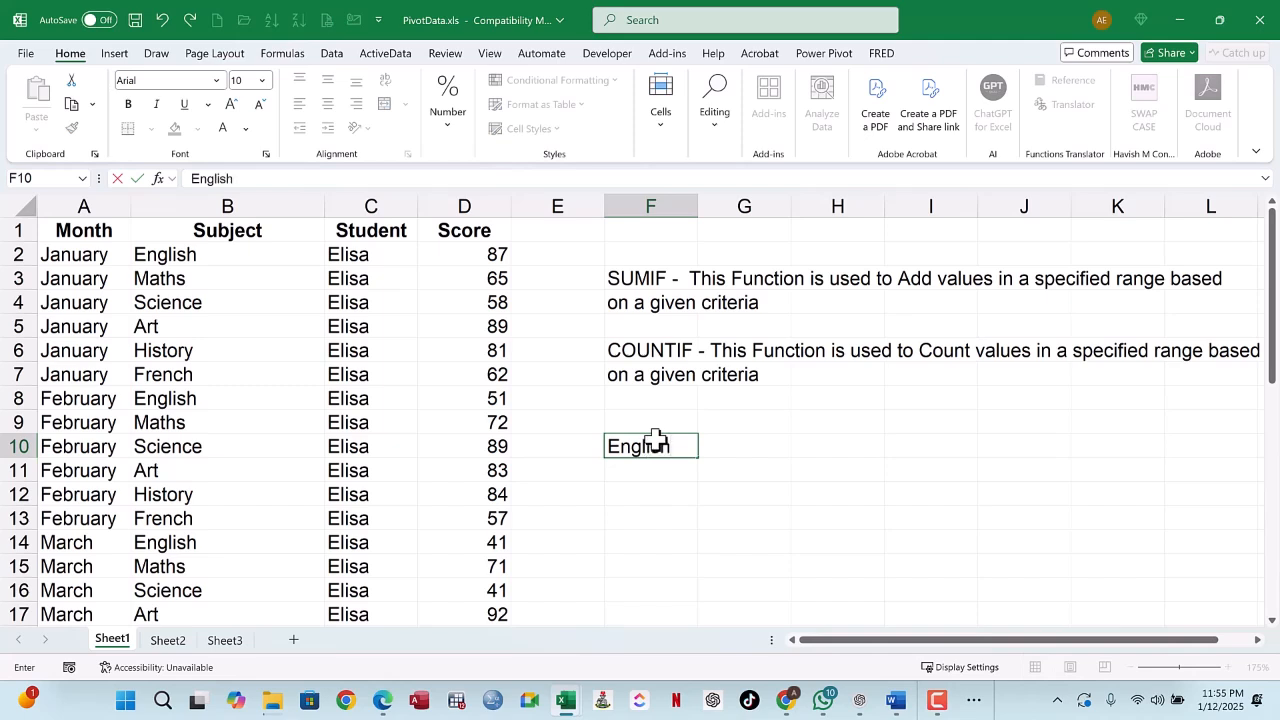
{"action": "left_click", "coordinate": [742, 448]}
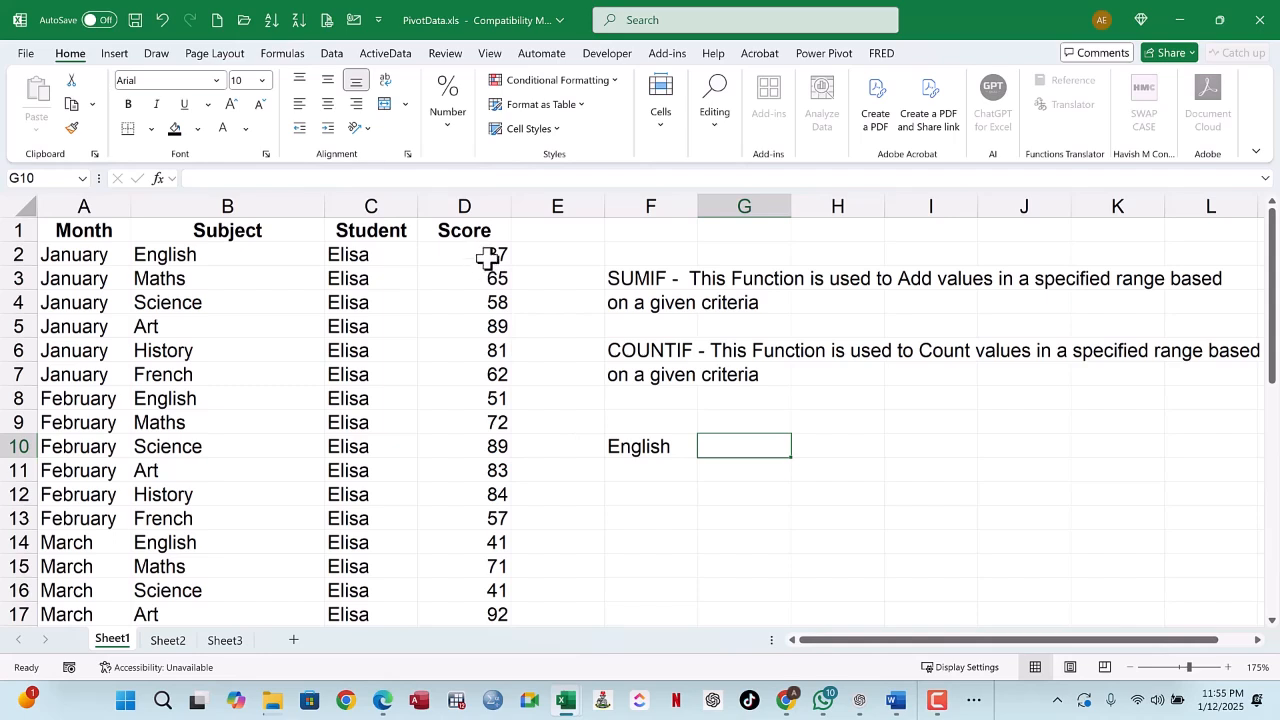
Step: Check the criterion in F10 against the Subject column and the matching values in the Score column
{"action": "left_click", "coordinate": [656, 451]}
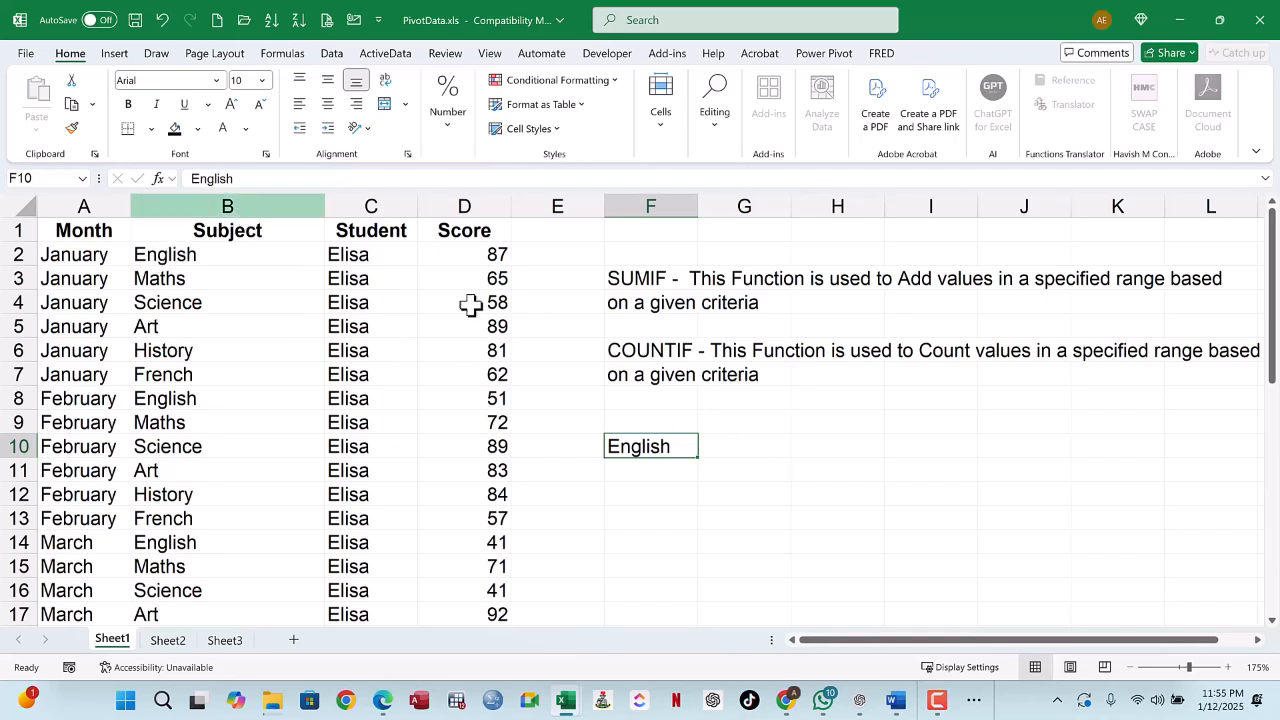
{"action": "left_click", "coordinate": [234, 198]}
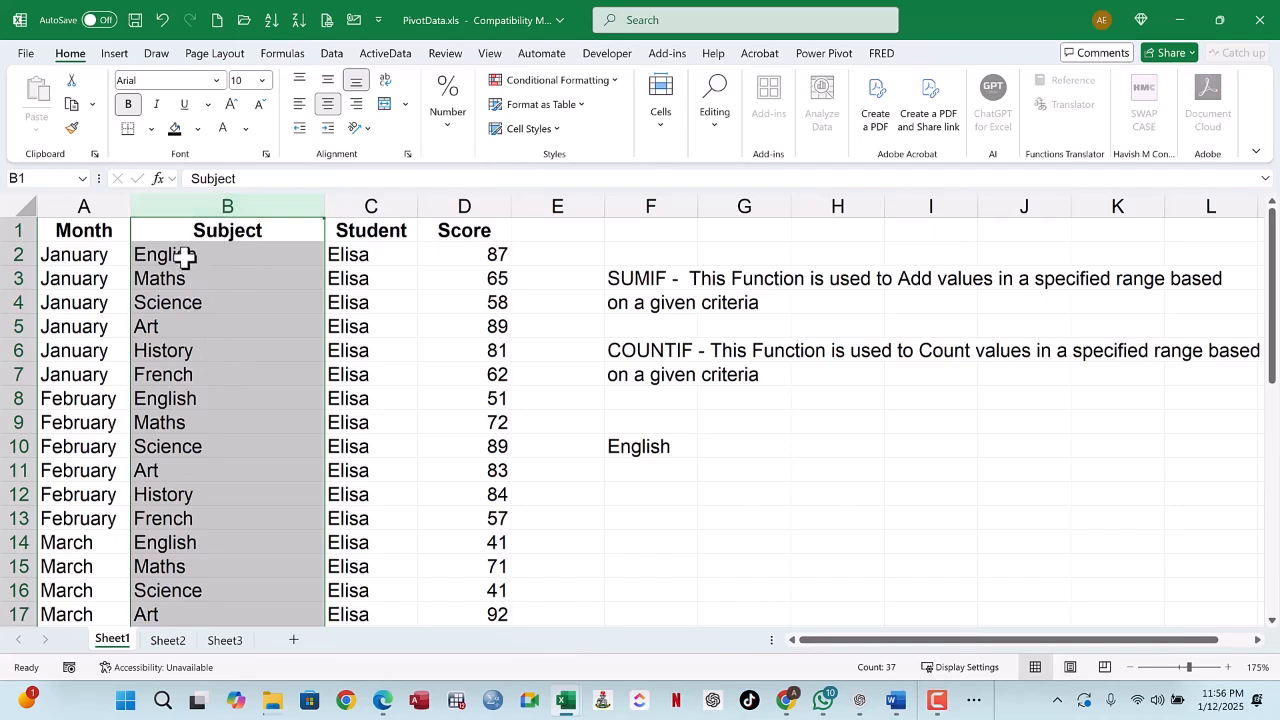
{"action": "left_click", "coordinate": [649, 449]}
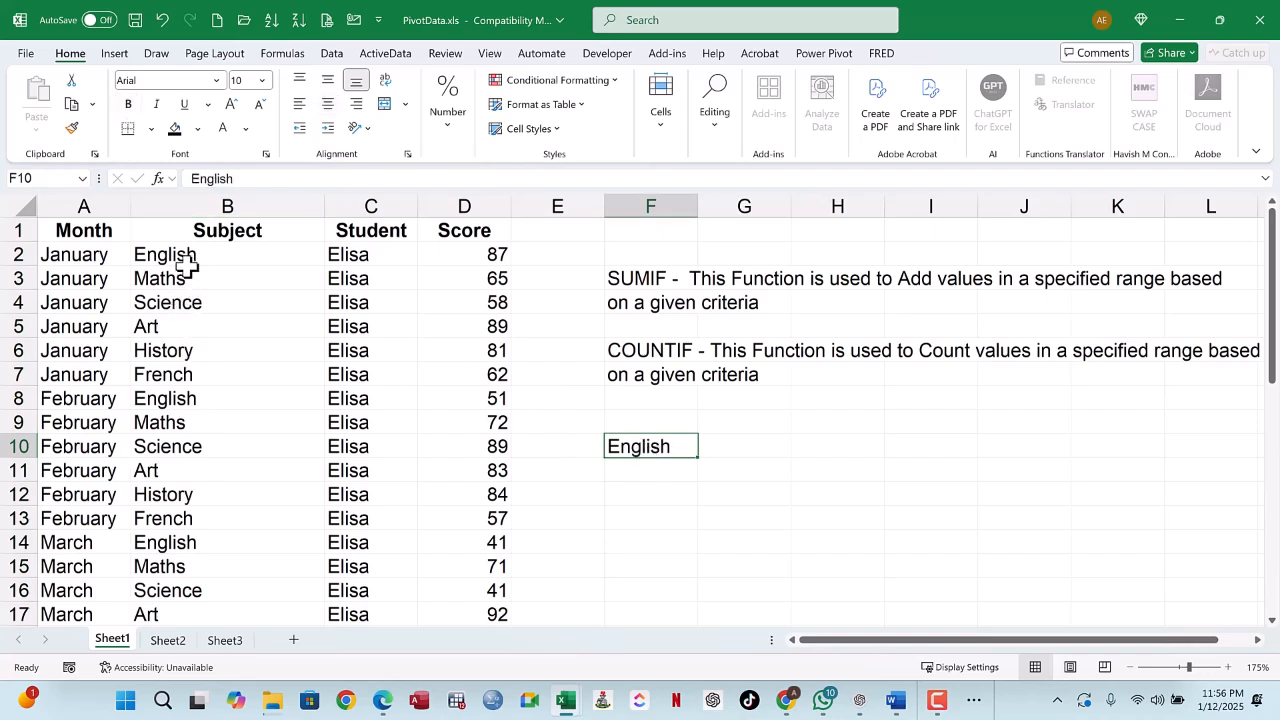
{"action": "left_click", "coordinate": [228, 204]}
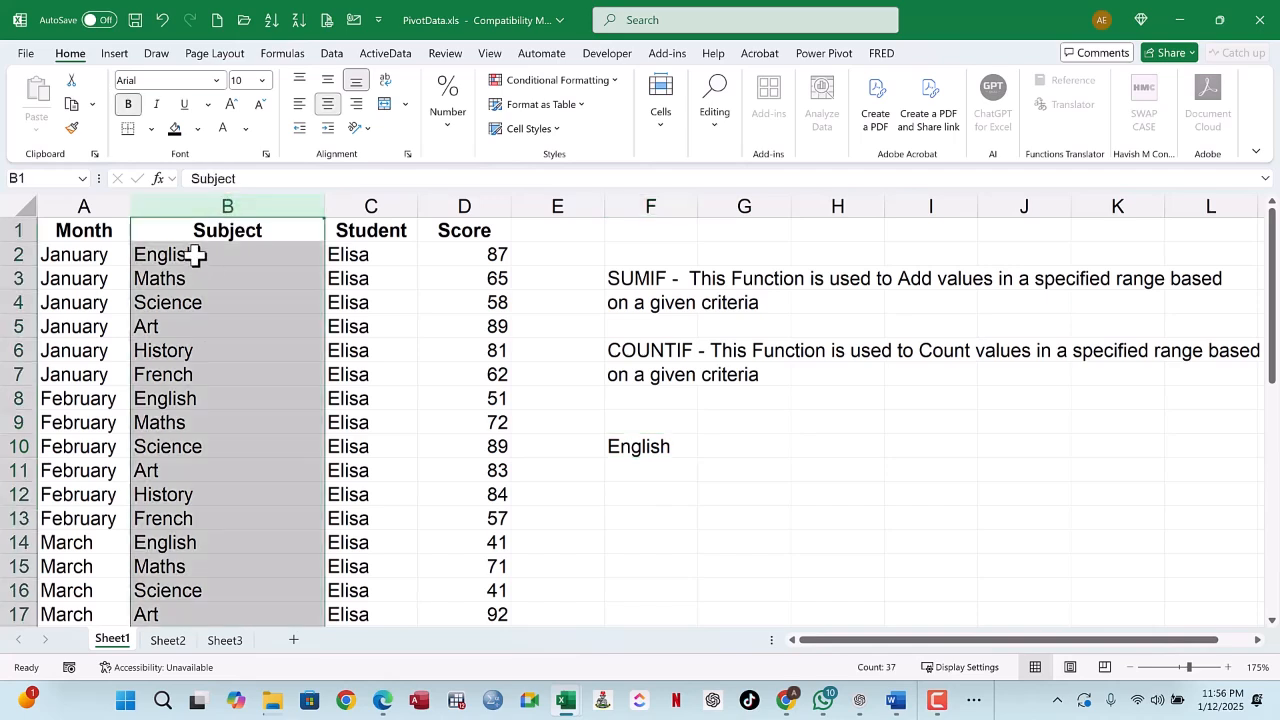
{"action": "left_click_drag", "start_coordinate": [195, 256], "coordinate": [200, 520]}
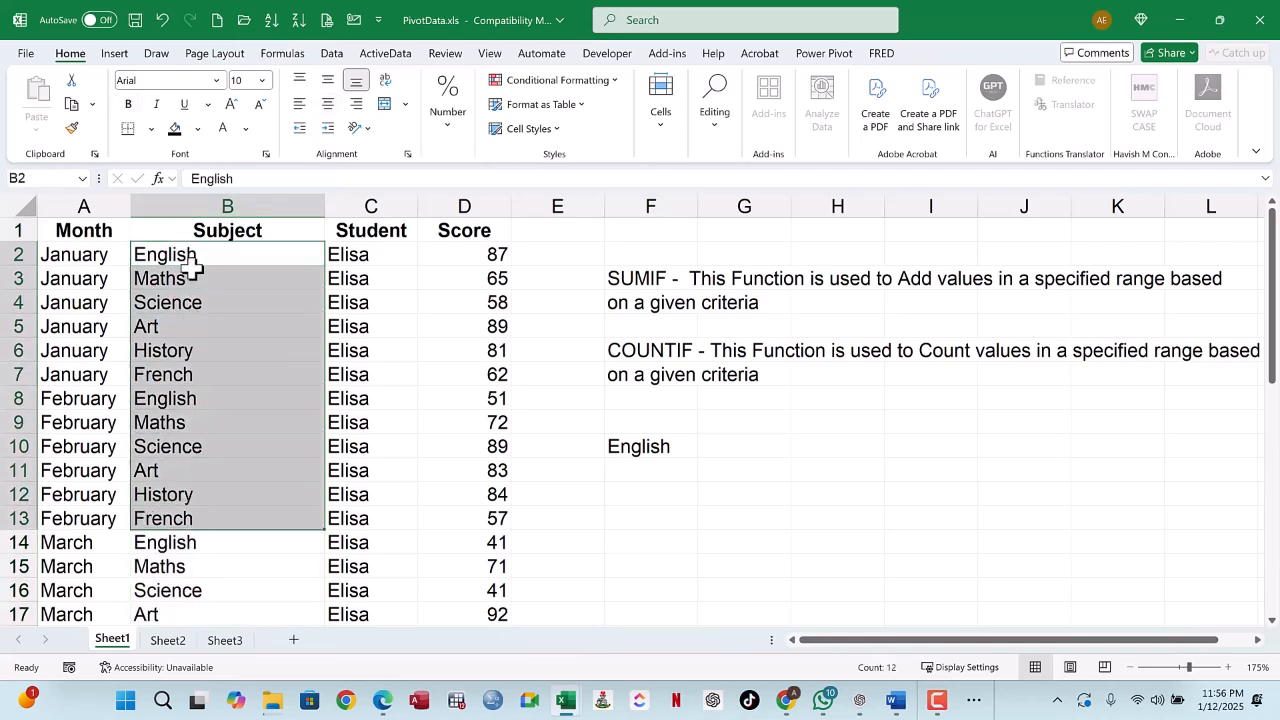
{"action": "left_click", "coordinate": [204, 411]}
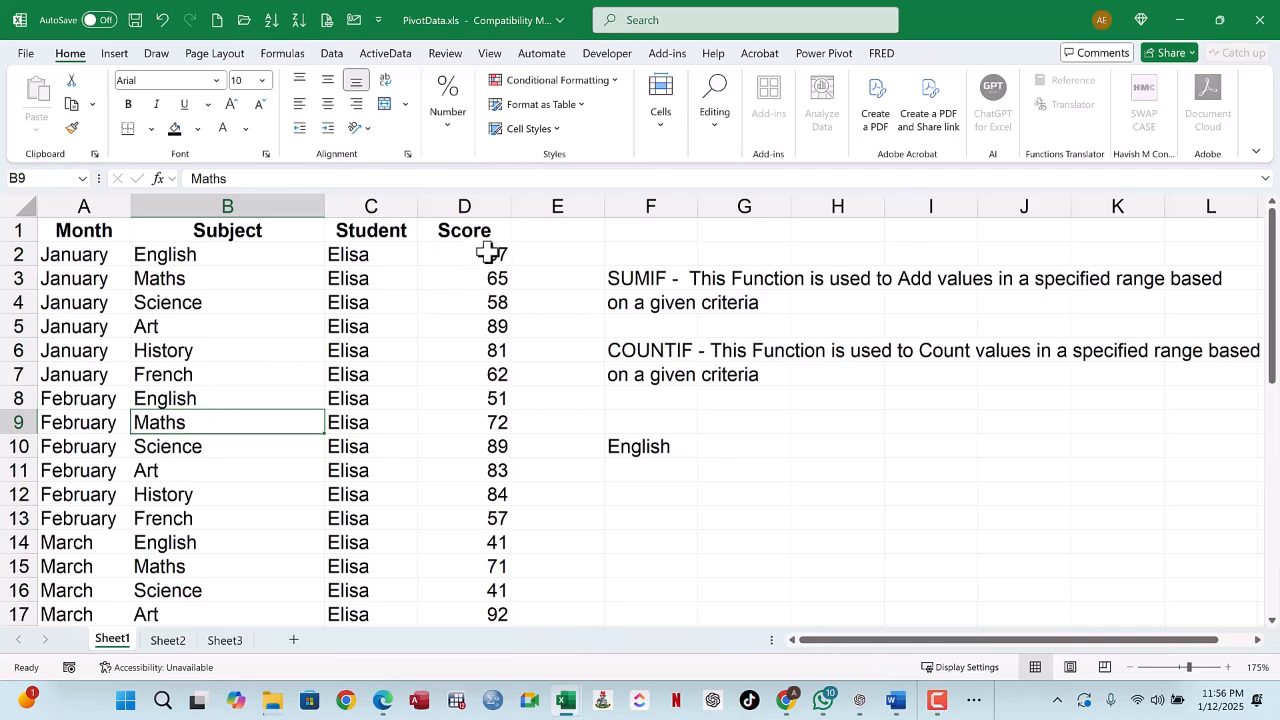
{"action": "left_click_drag", "start_coordinate": [487, 253], "coordinate": [491, 494]}
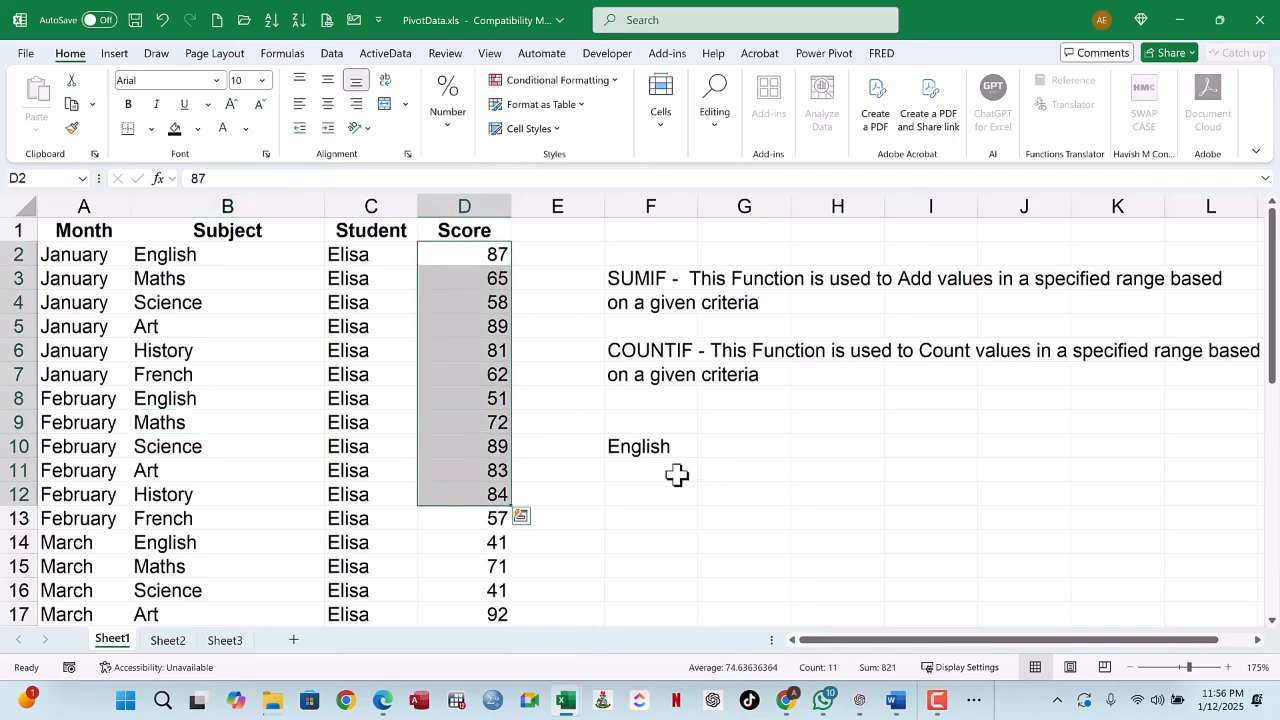
Step: Start a SUMIF formula in cell F12 with the Subject entries B2:B37 as the criteria range
{"action": "left_click", "coordinate": [638, 497]}
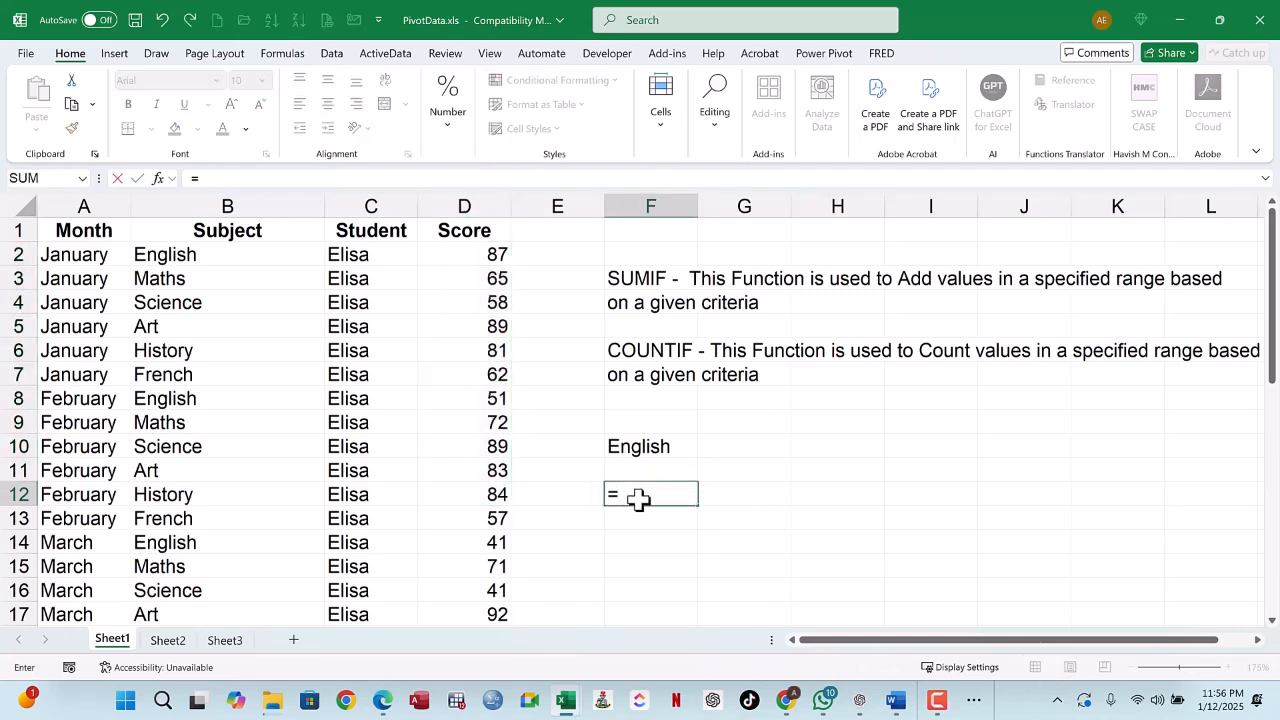
{"action": "type", "text": "s"}
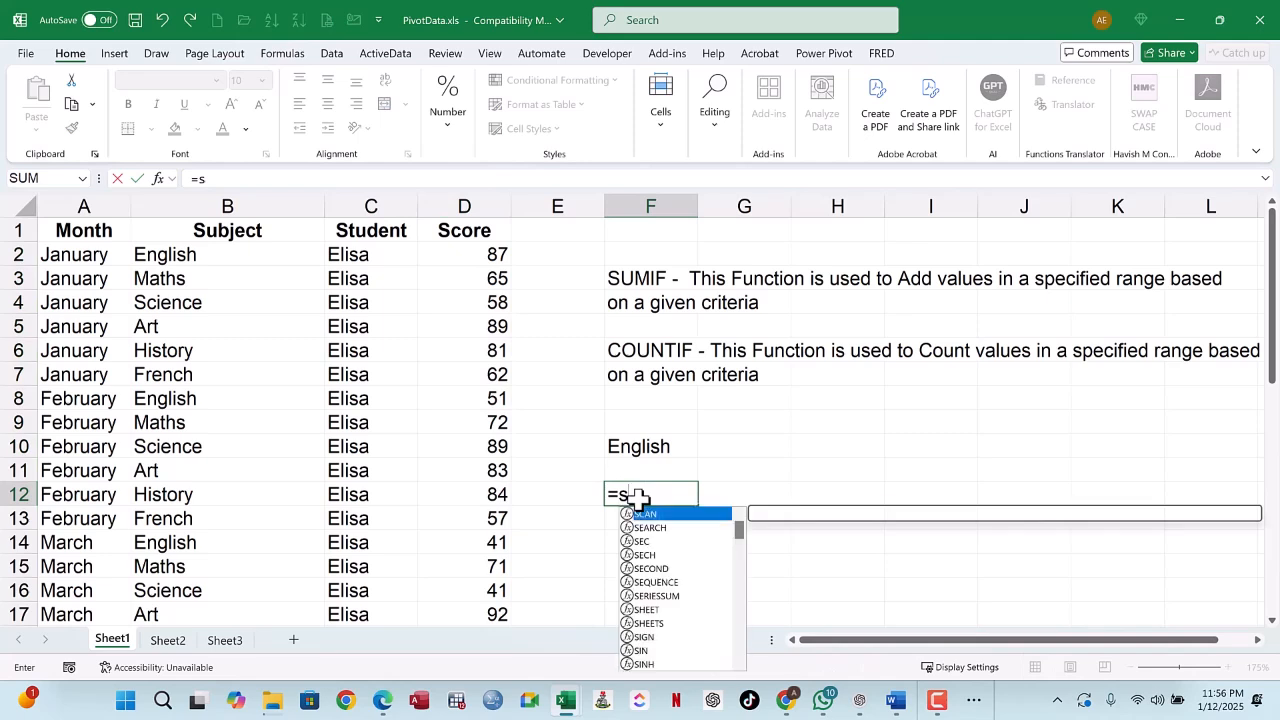
{"action": "key", "text": "BackSpace"}
{"action": "type", "text": "SUMI"}
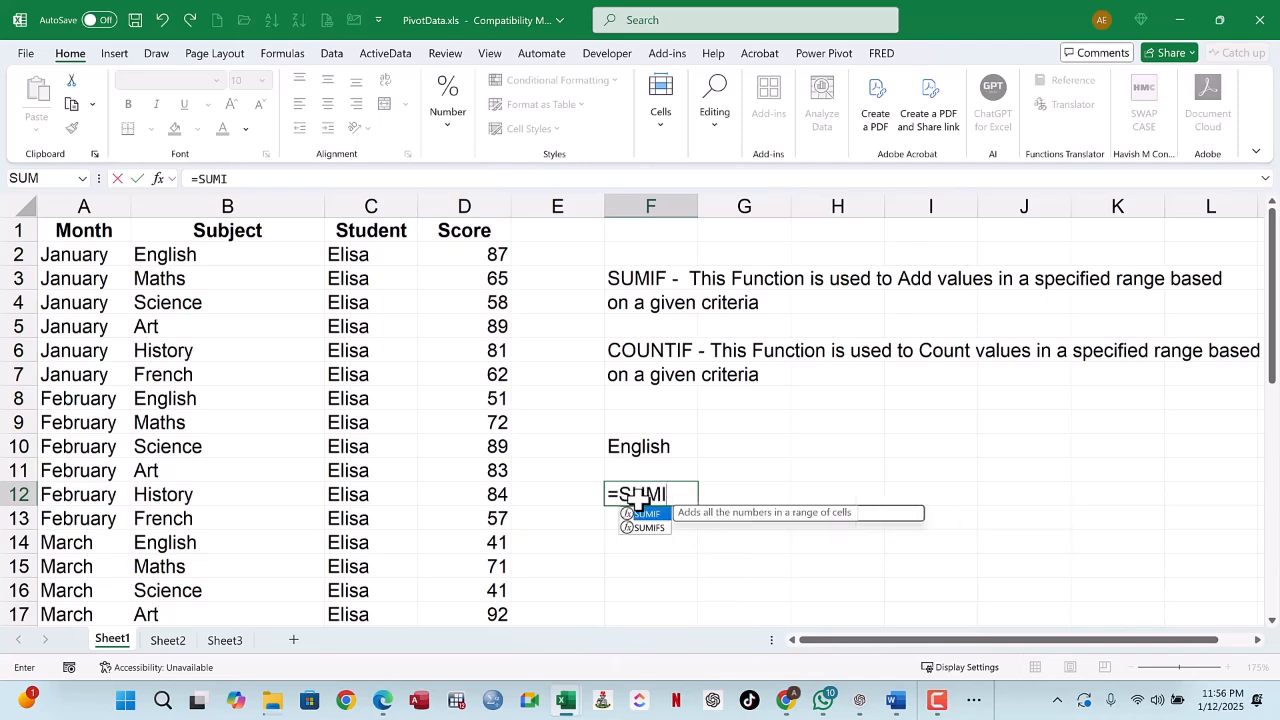
{"action": "type", "text": "F("}
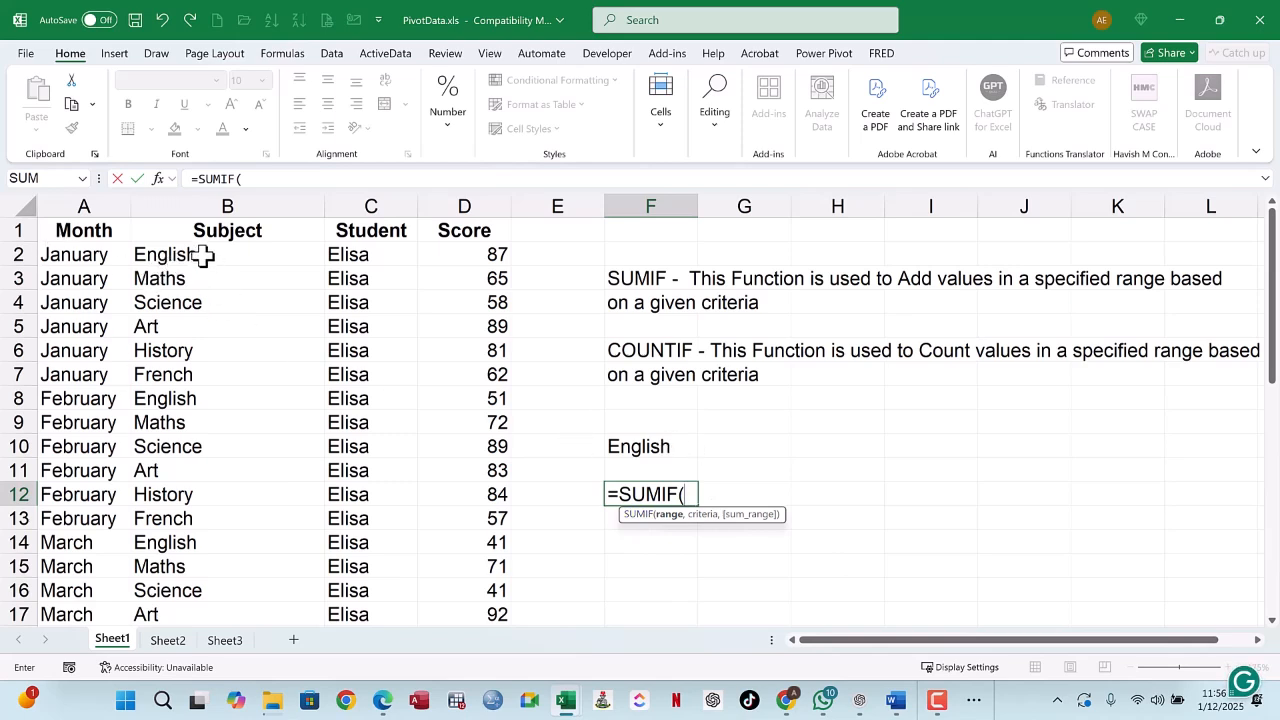
{"action": "left_click_drag", "start_coordinate": [203, 255], "coordinate": [213, 557]}
{"action": "scroll", "coordinate": [797, 337], "scroll_direction": "up", "scroll_amount": 7}
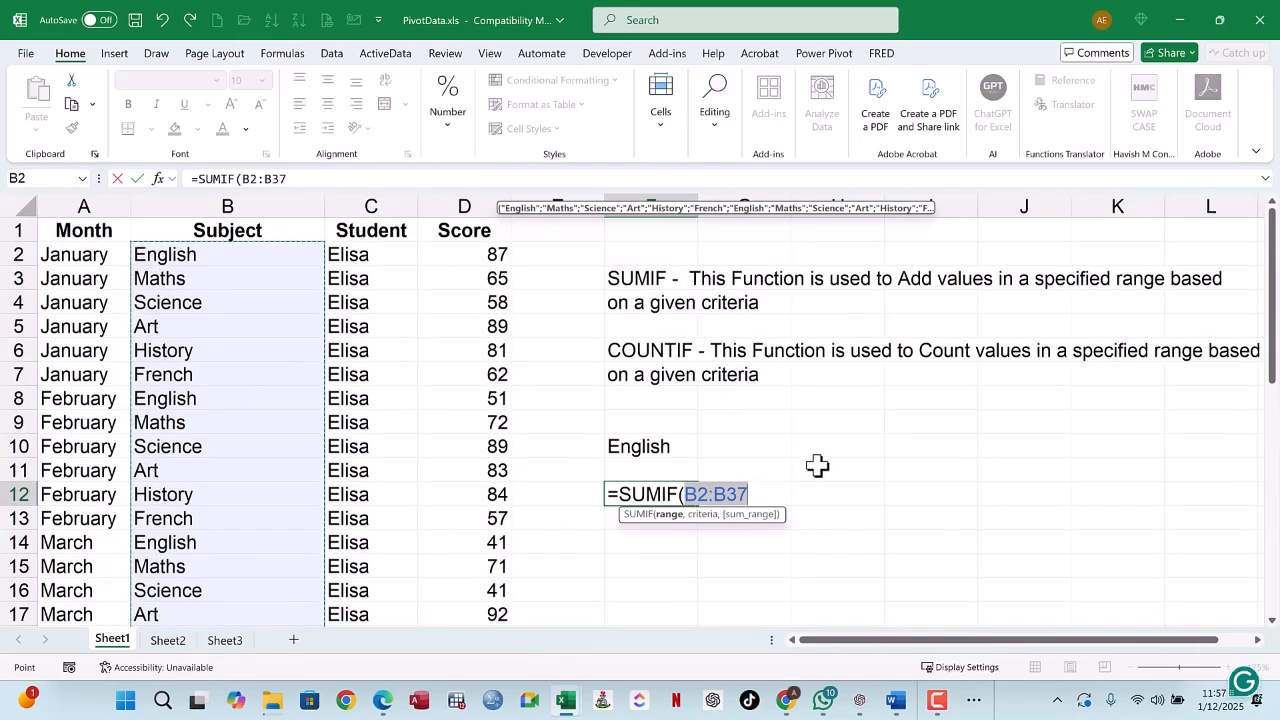
{"action": "left_click", "coordinate": [753, 493]}
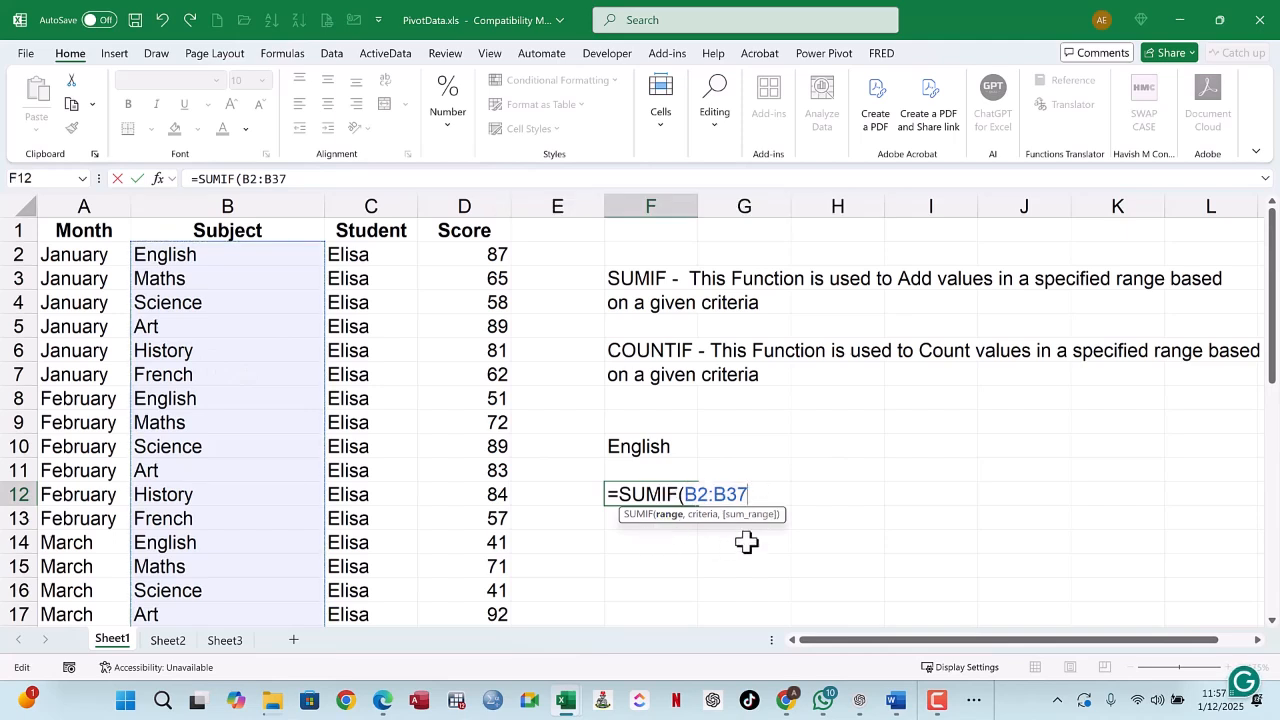
Step: Complete the SUMIF formula in F12 with the text criterion "English" and the Score values D2:D37 as the sum range
{"action": "type", "text": ",\"English"}
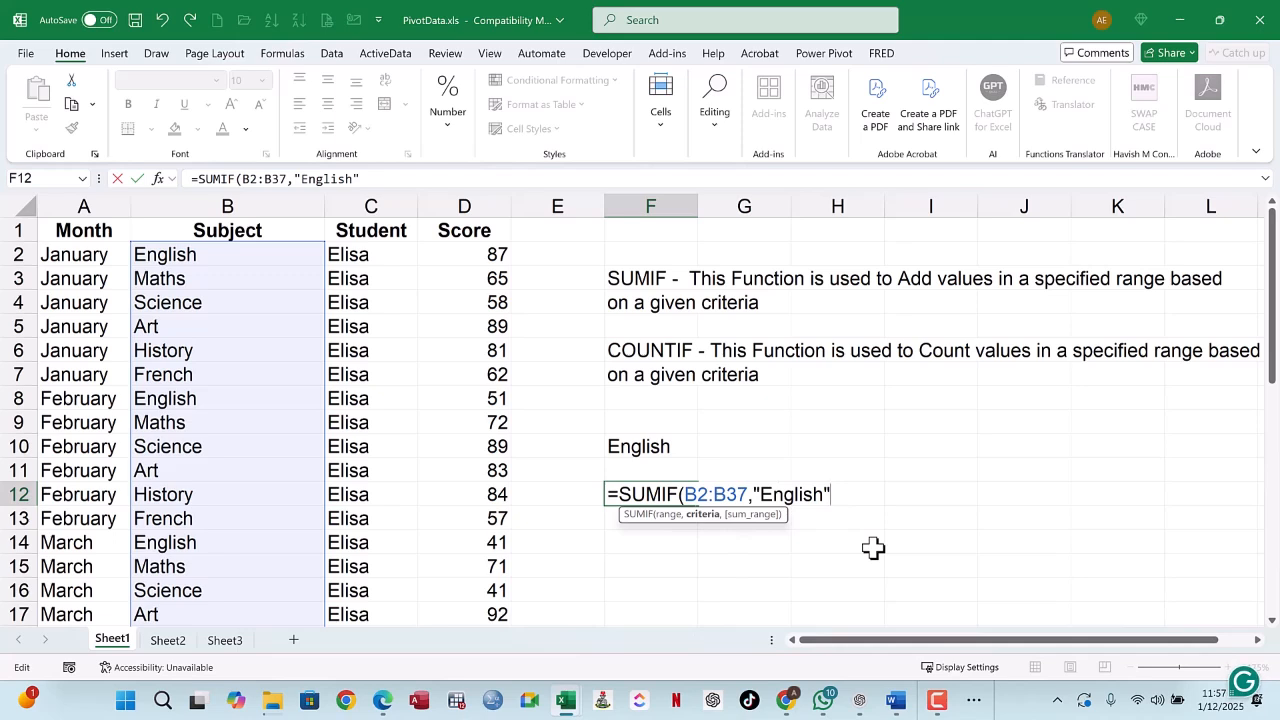
{"action": "type", "text": ","}
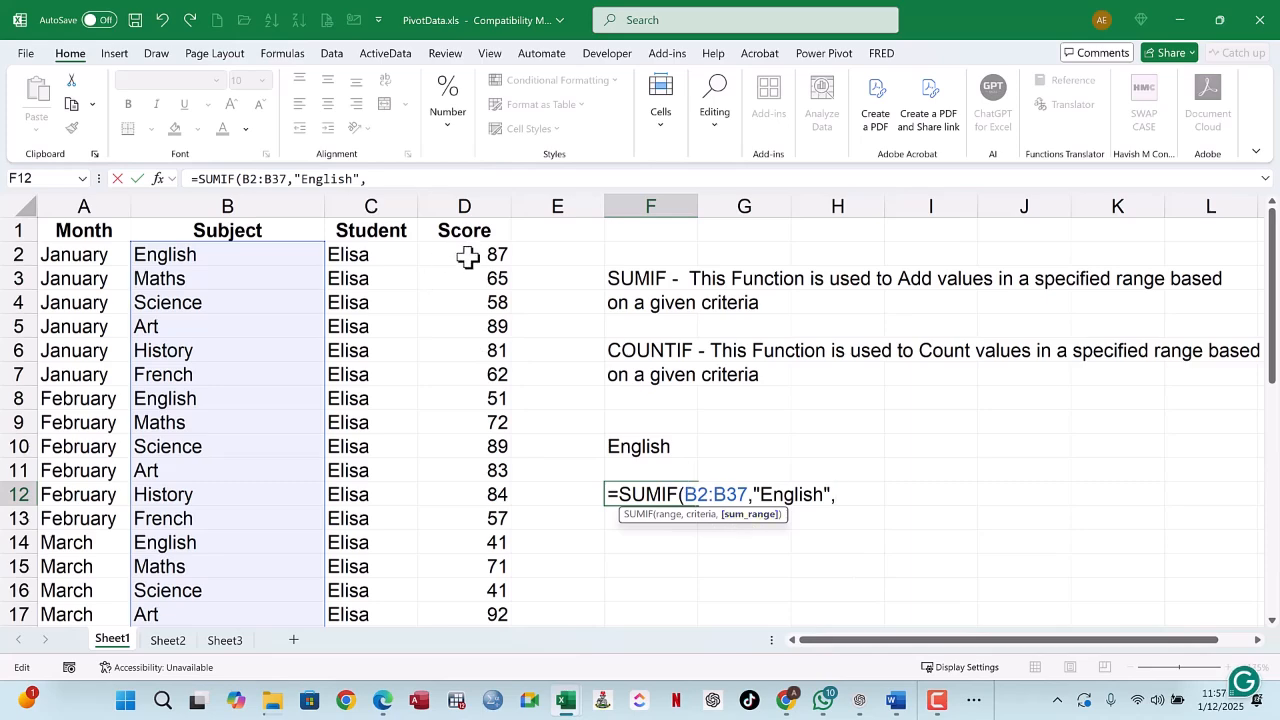
{"action": "left_click_drag", "start_coordinate": [468, 257], "coordinate": [508, 543]}
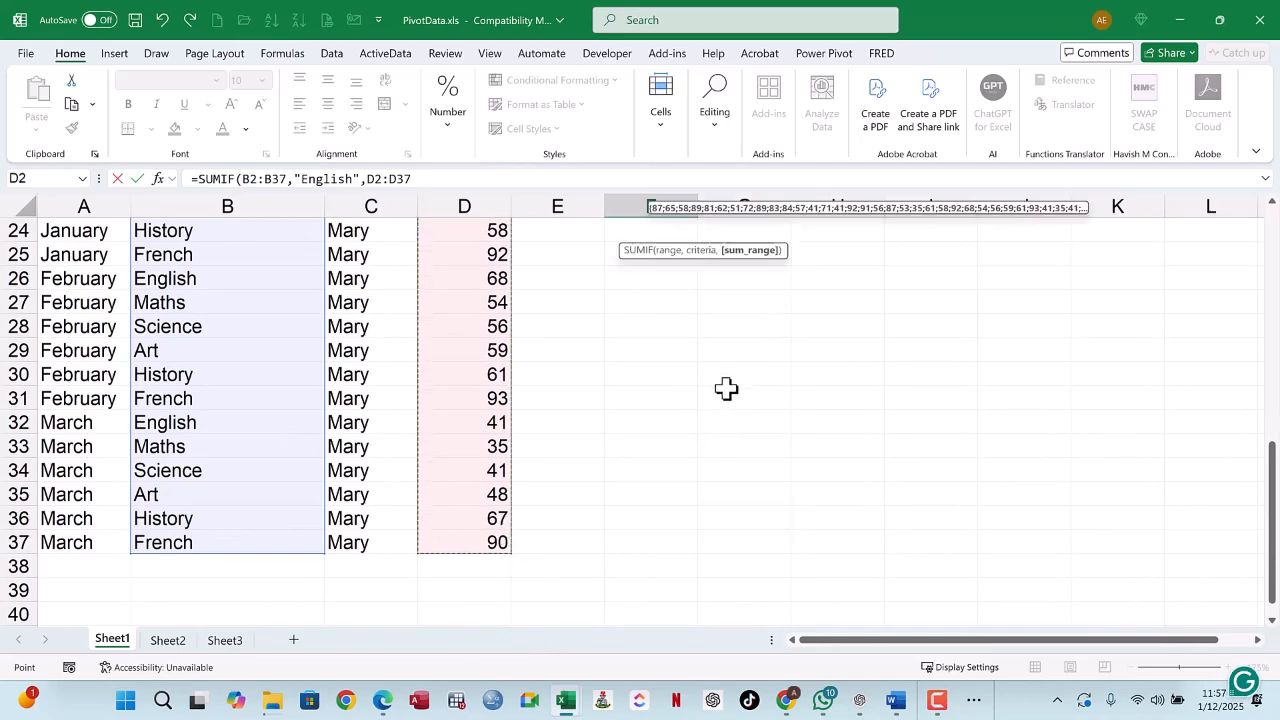
{"action": "scroll", "coordinate": [726, 389], "scroll_direction": "up", "scroll_amount": 4}
{"action": "scroll", "coordinate": [726, 389], "scroll_direction": "up", "scroll_amount": 4}
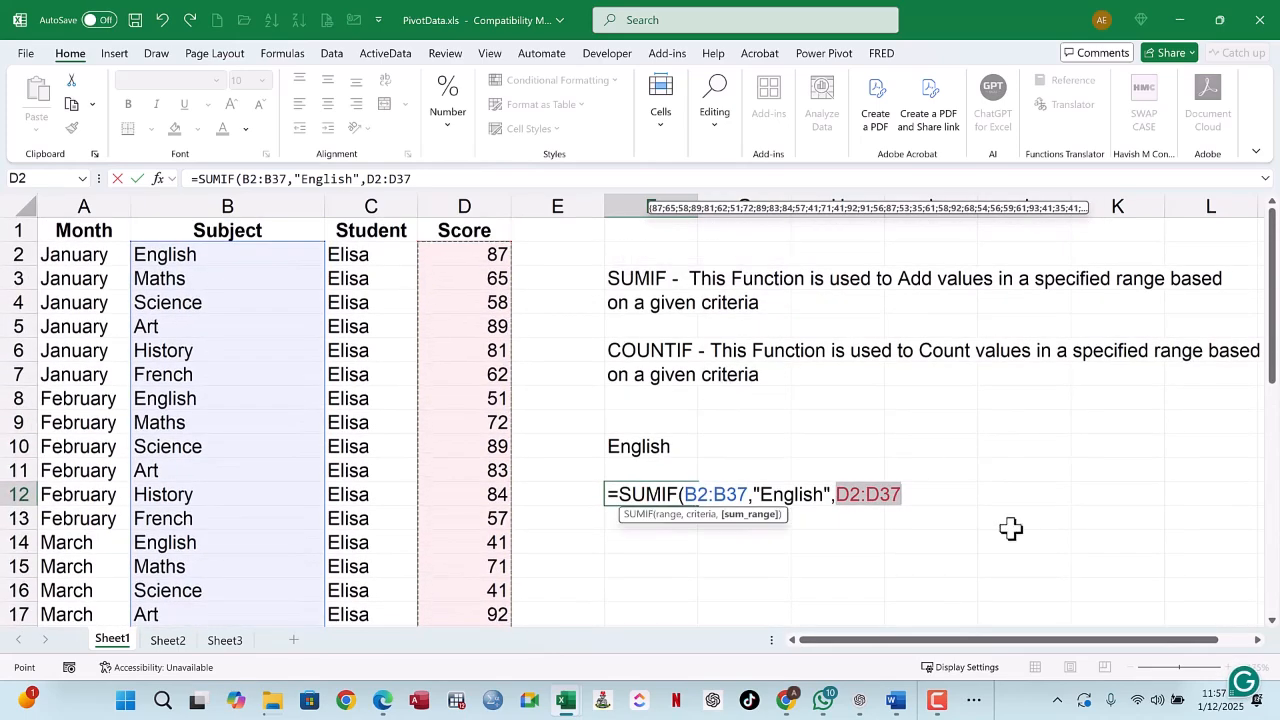
{"action": "left_click", "coordinate": [925, 494]}
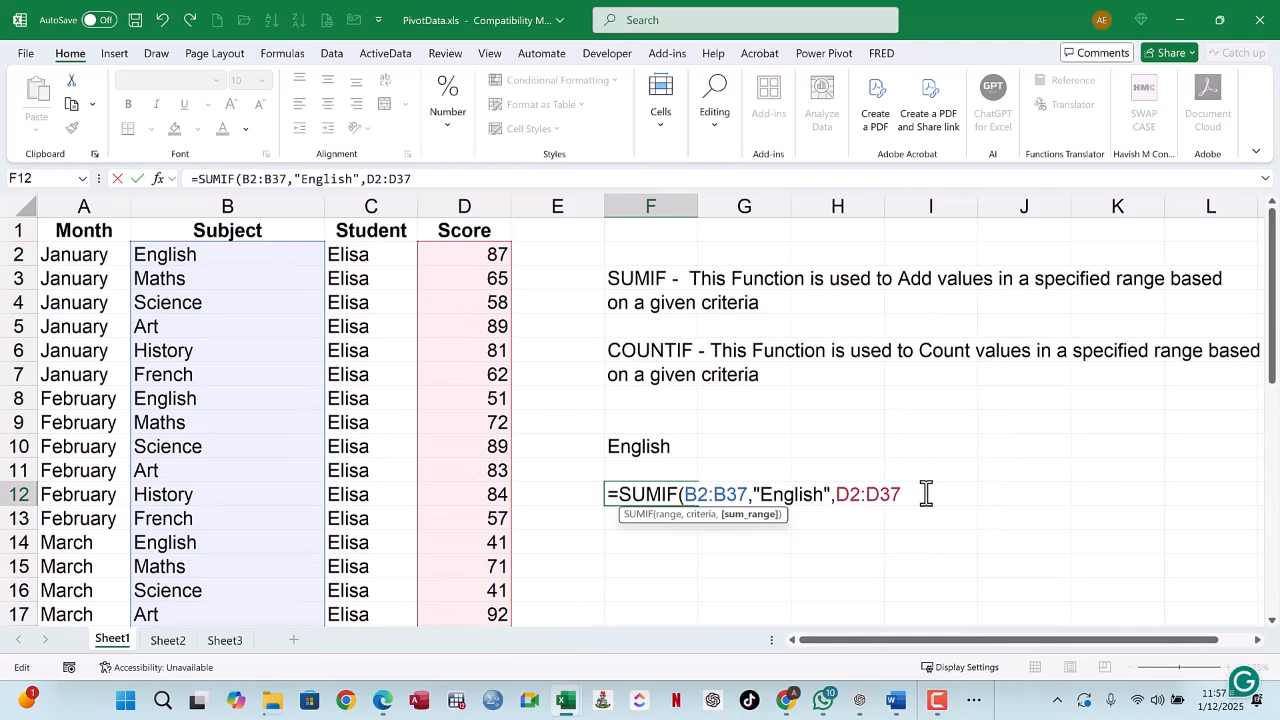
{"action": "type", "text": ")"}
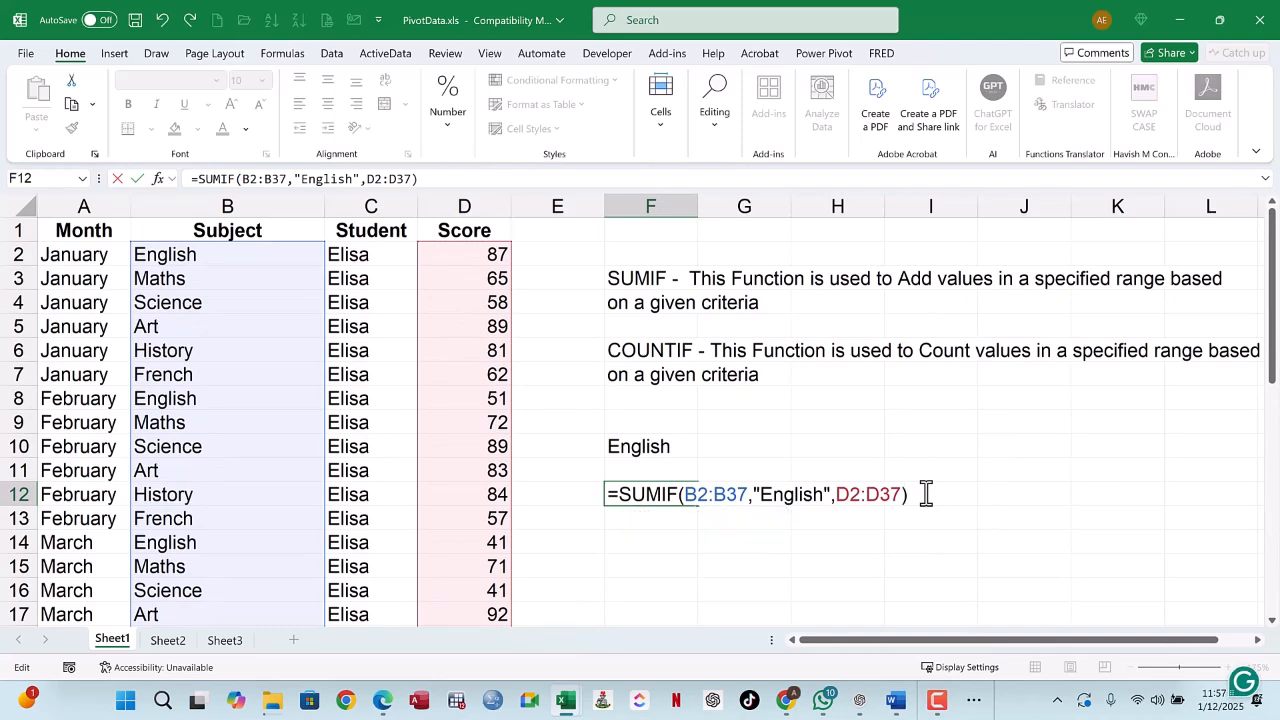
{"action": "key", "text": "Return"}
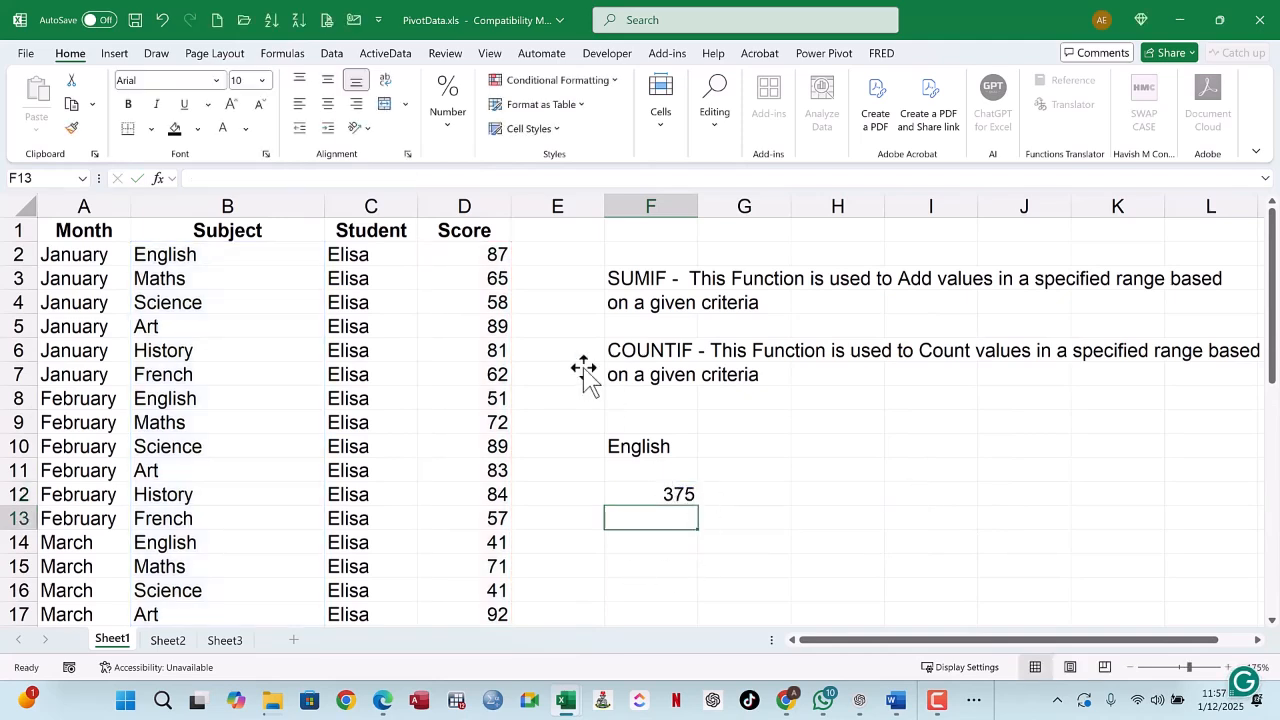
Step: Trace the English entries in rows 2, 8 and 14 to their scores and compare them with the SUMIF result in F12
{"action": "left_click", "coordinate": [181, 258]}
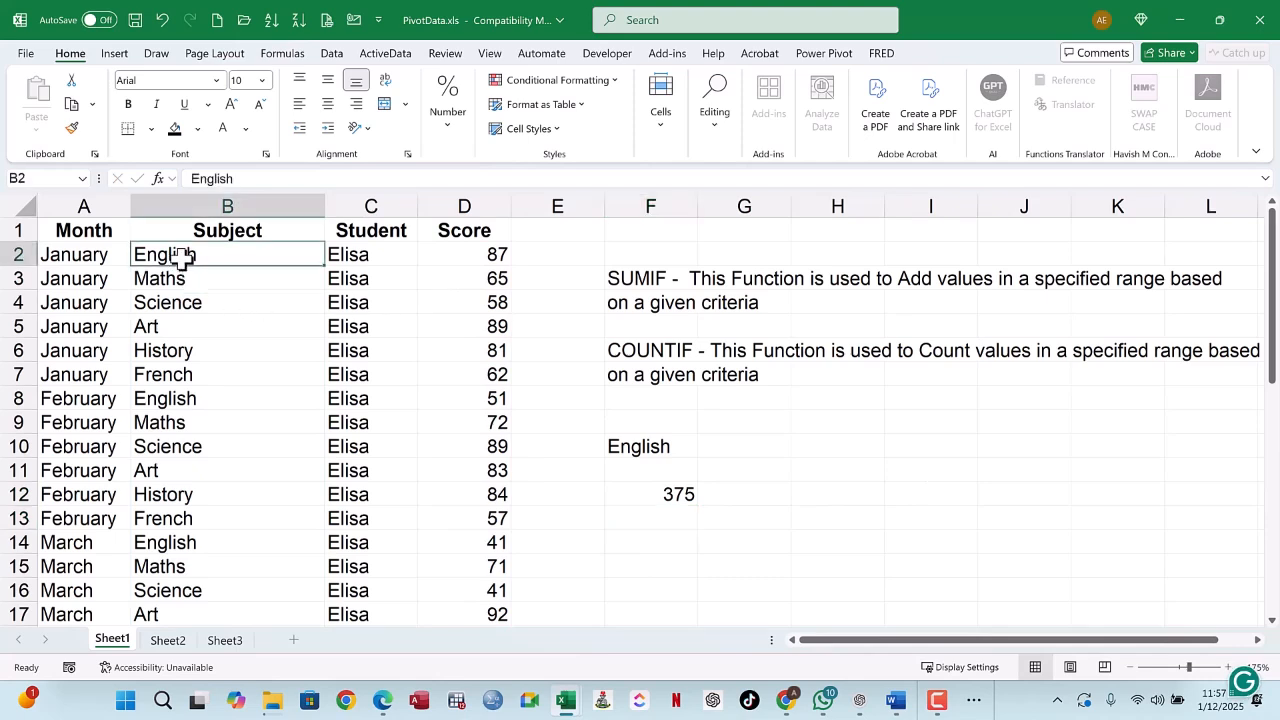
{"action": "left_click", "coordinate": [477, 254]}
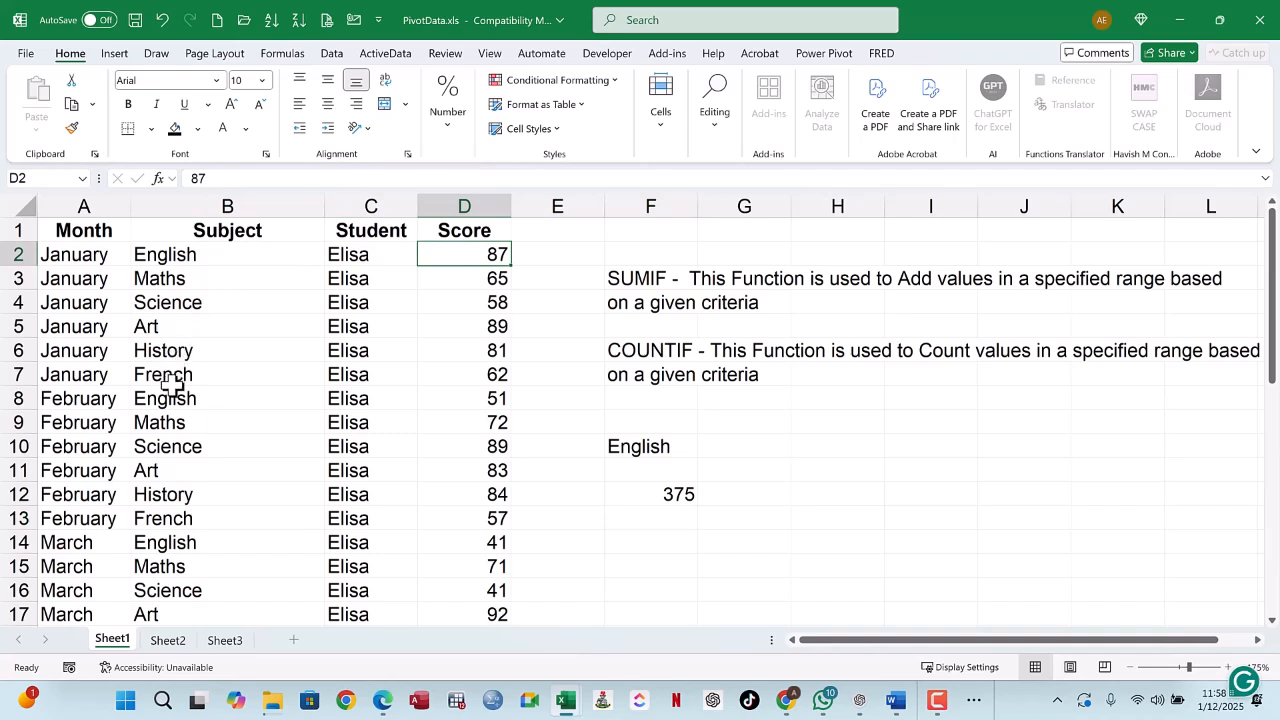
{"action": "left_click", "coordinate": [218, 400]}
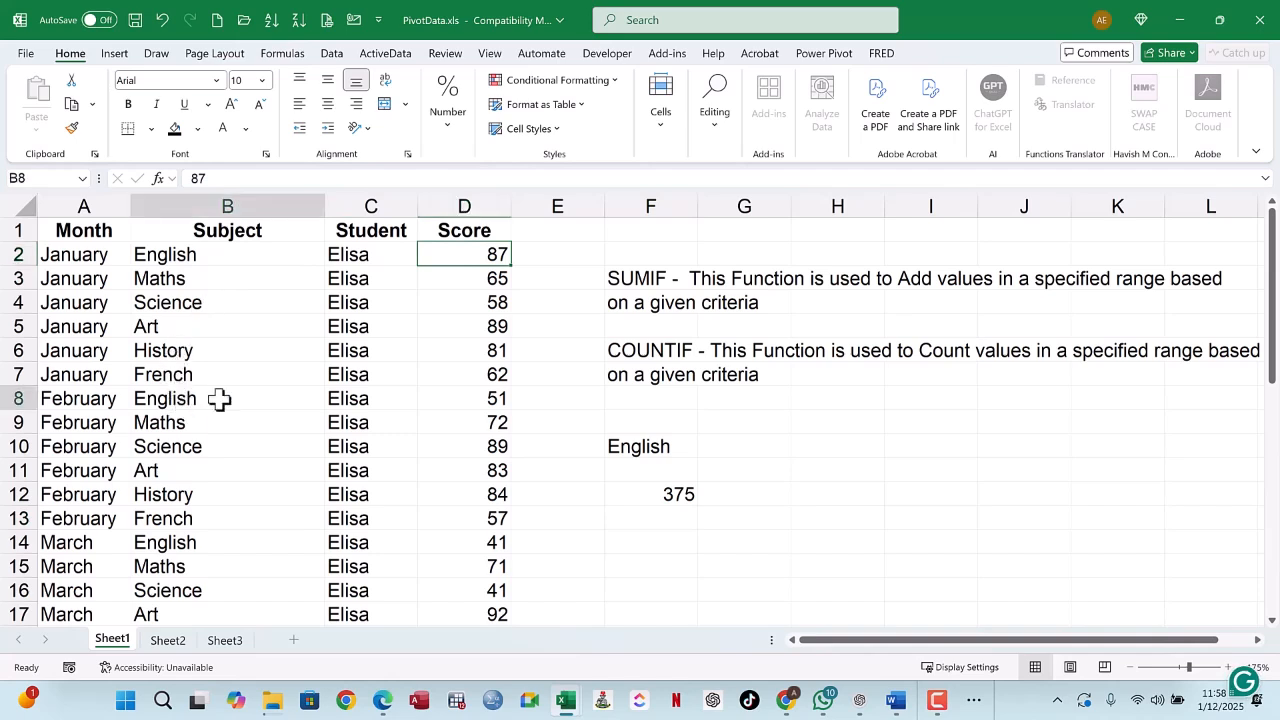
{"action": "left_click", "coordinate": [455, 397]}
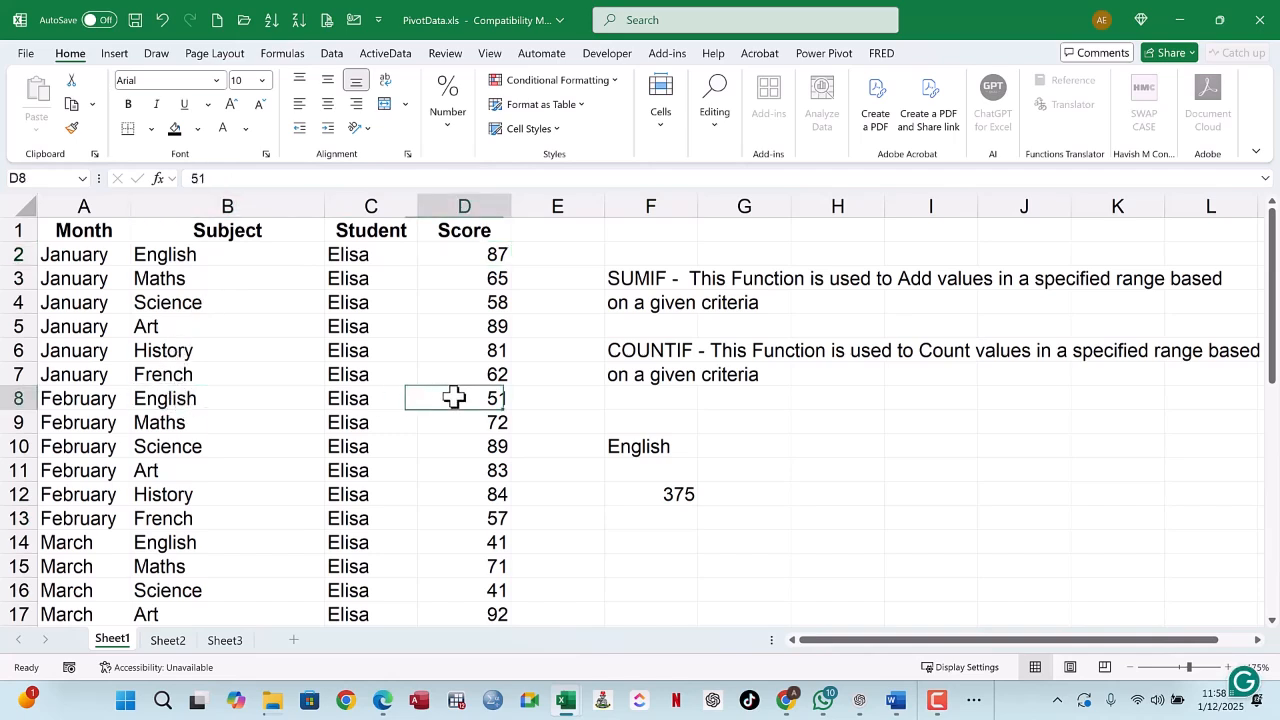
{"action": "left_click", "coordinate": [177, 542]}
{"action": "left_click", "coordinate": [466, 543]}
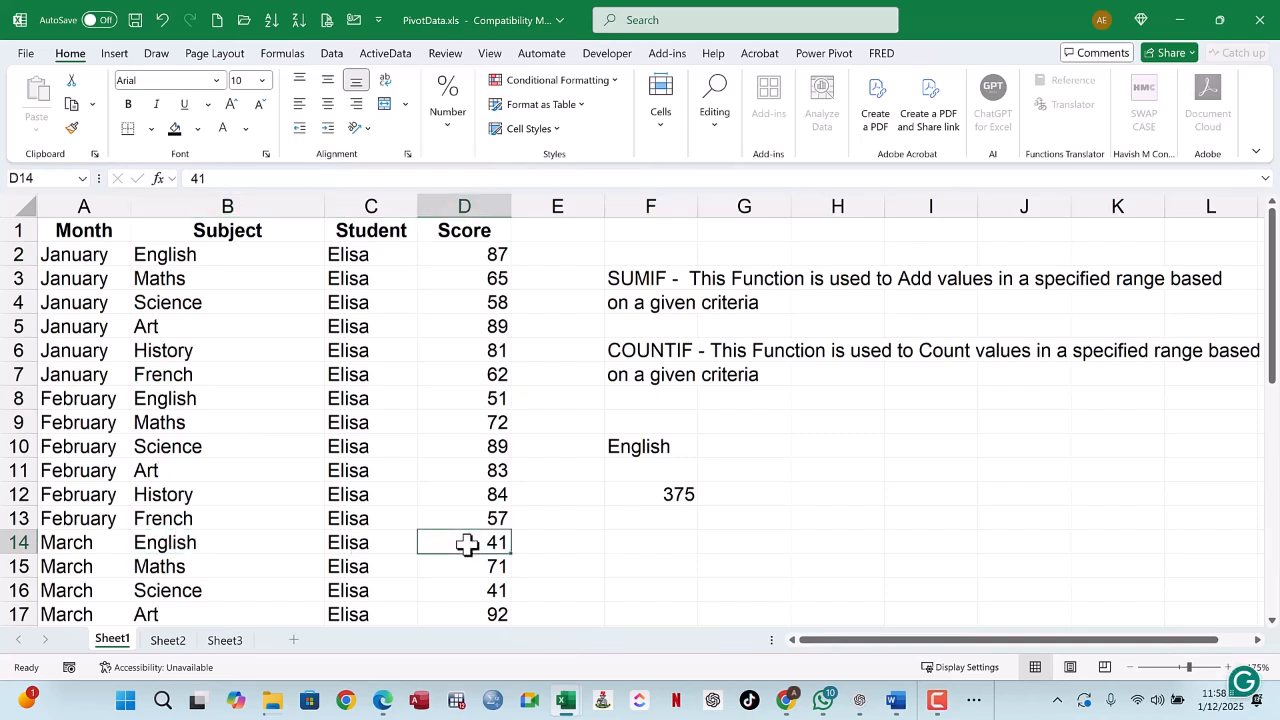
{"action": "left_click", "coordinate": [678, 497]}
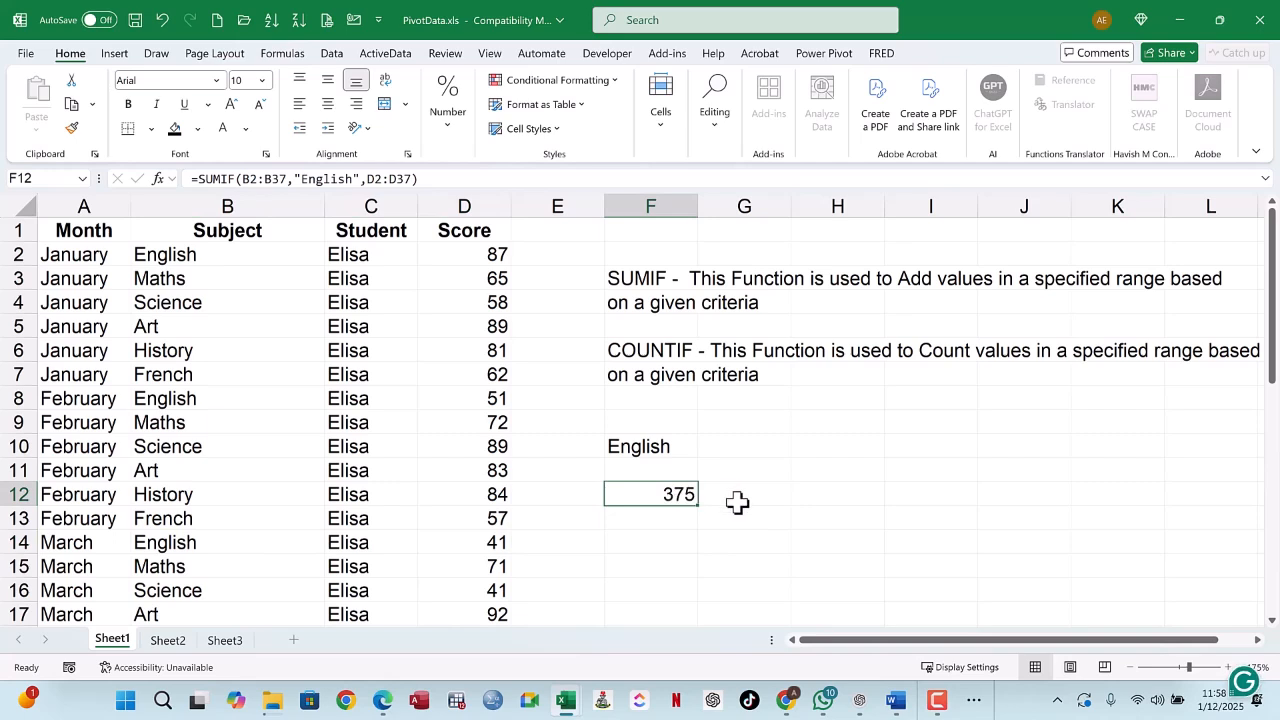
Step: Replace the typed "English" criterion in the F12 SUMIF formula with a reference to cell F10
{"action": "double_click", "coordinate": [676, 493]}
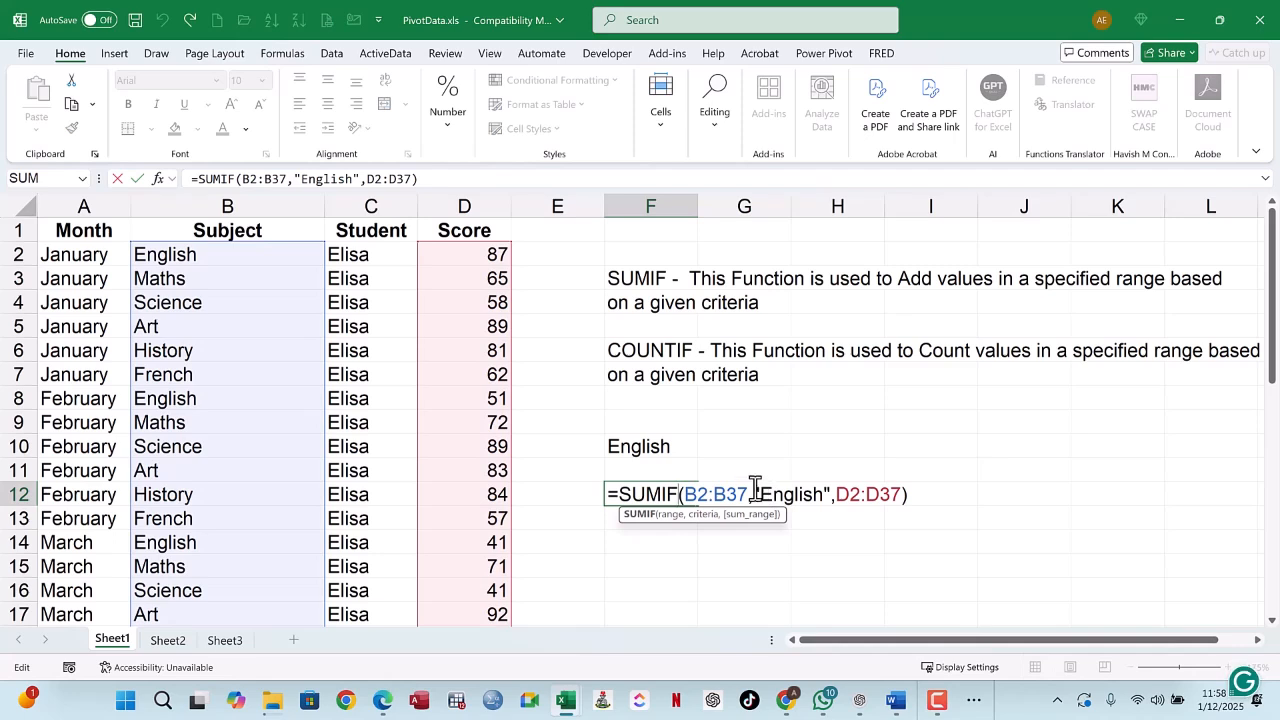
{"action": "left_click_drag", "start_coordinate": [756, 491], "coordinate": [829, 494]}
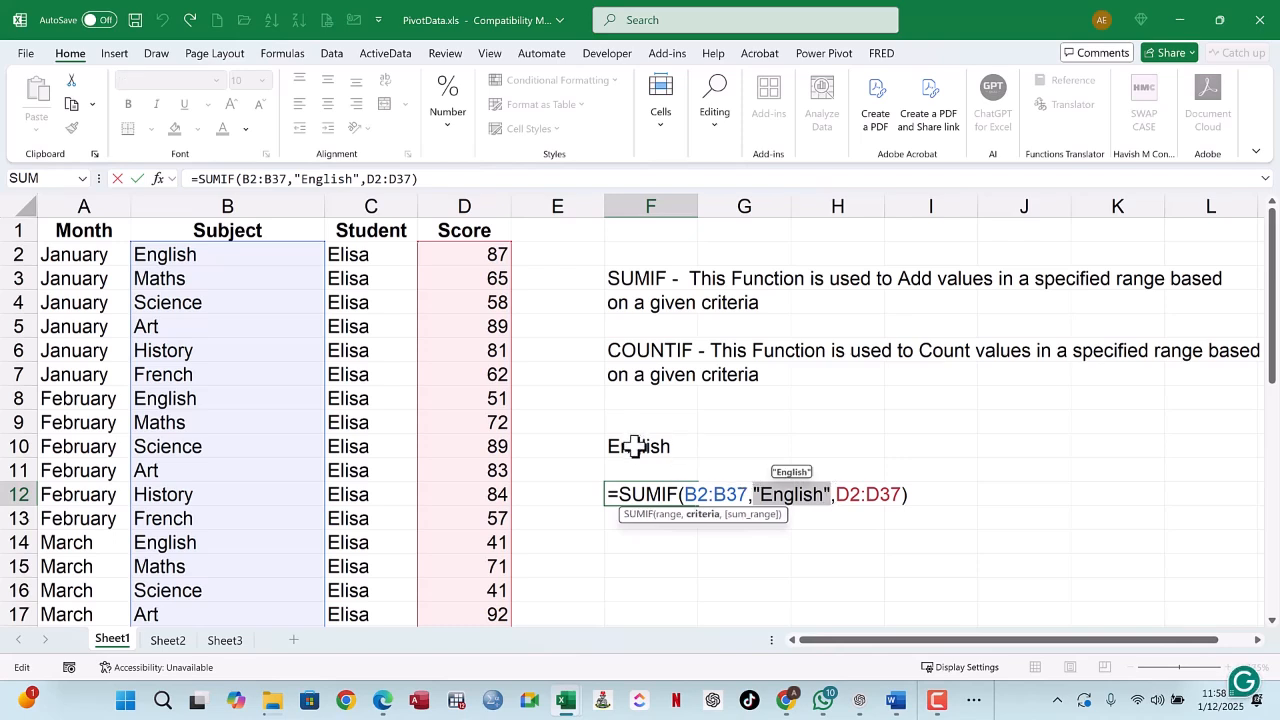
{"action": "left_click", "coordinate": [636, 446]}
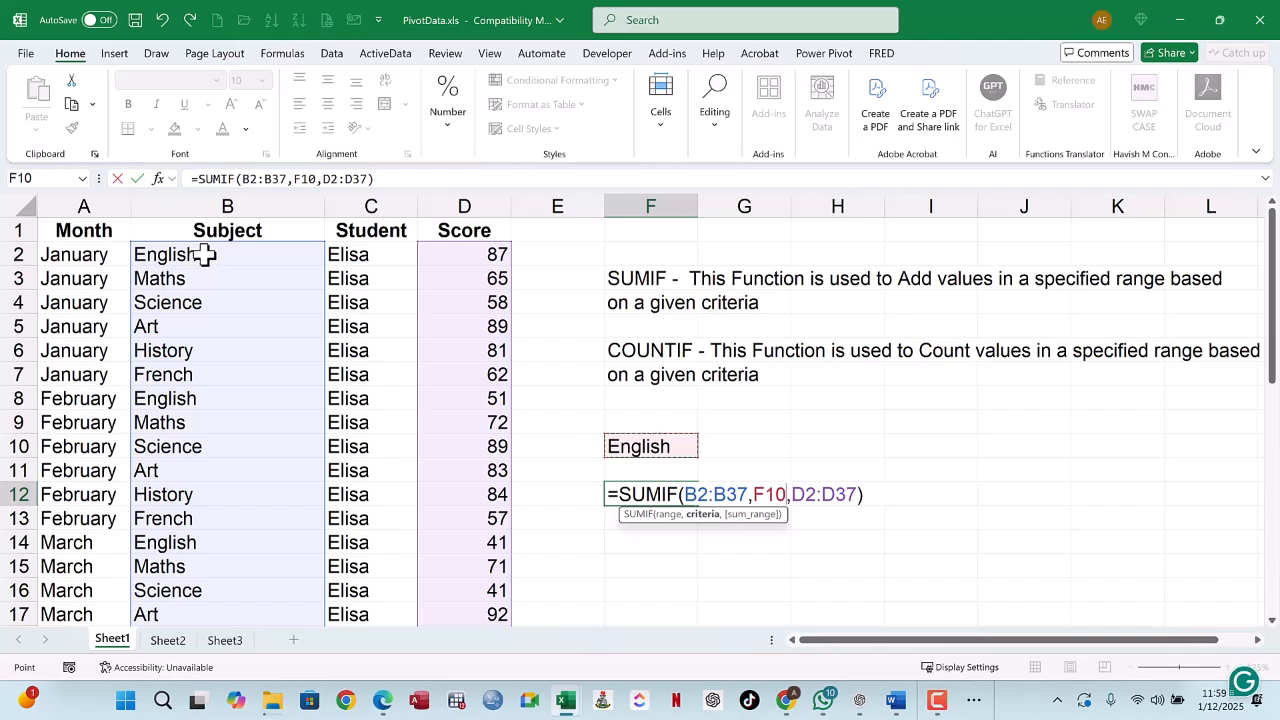
{"action": "left_click", "coordinate": [872, 500]}
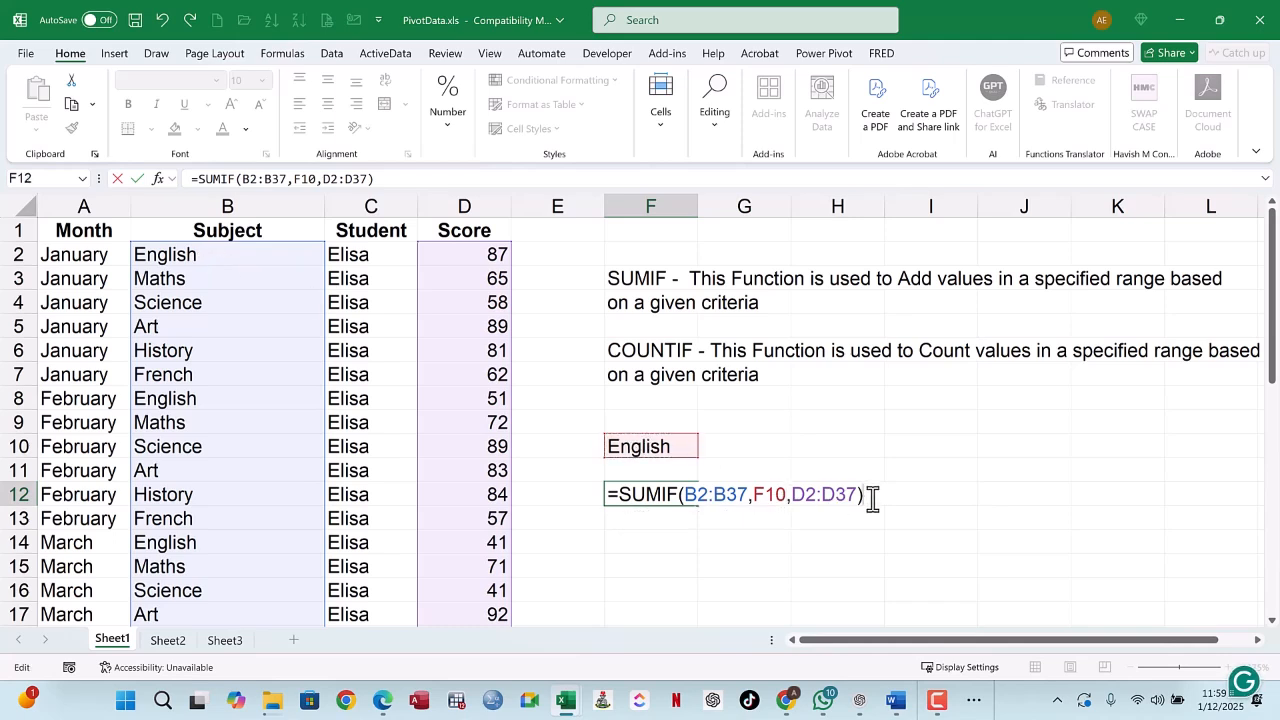
{"action": "key", "text": "Return"}
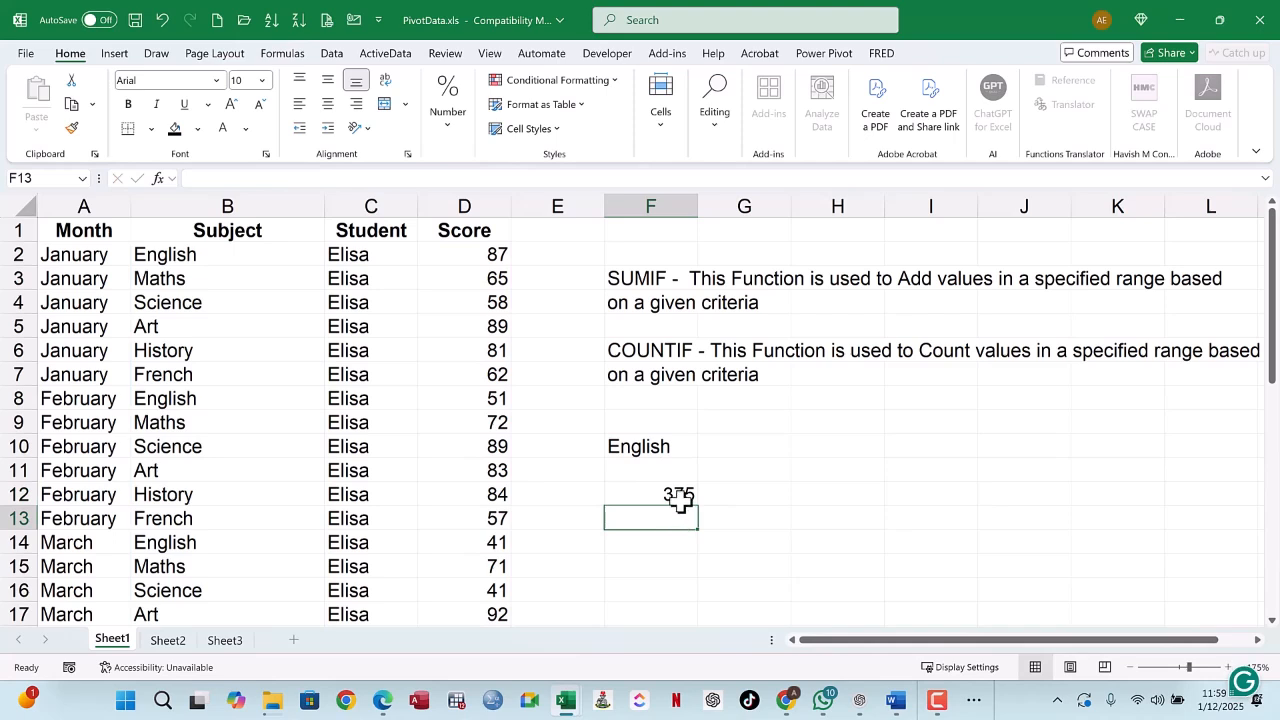
Step: Replace the formula in F12 with a new SUMIF that uses the whole Subject column B:B as its criteria range
{"action": "left_click", "coordinate": [679, 496]}
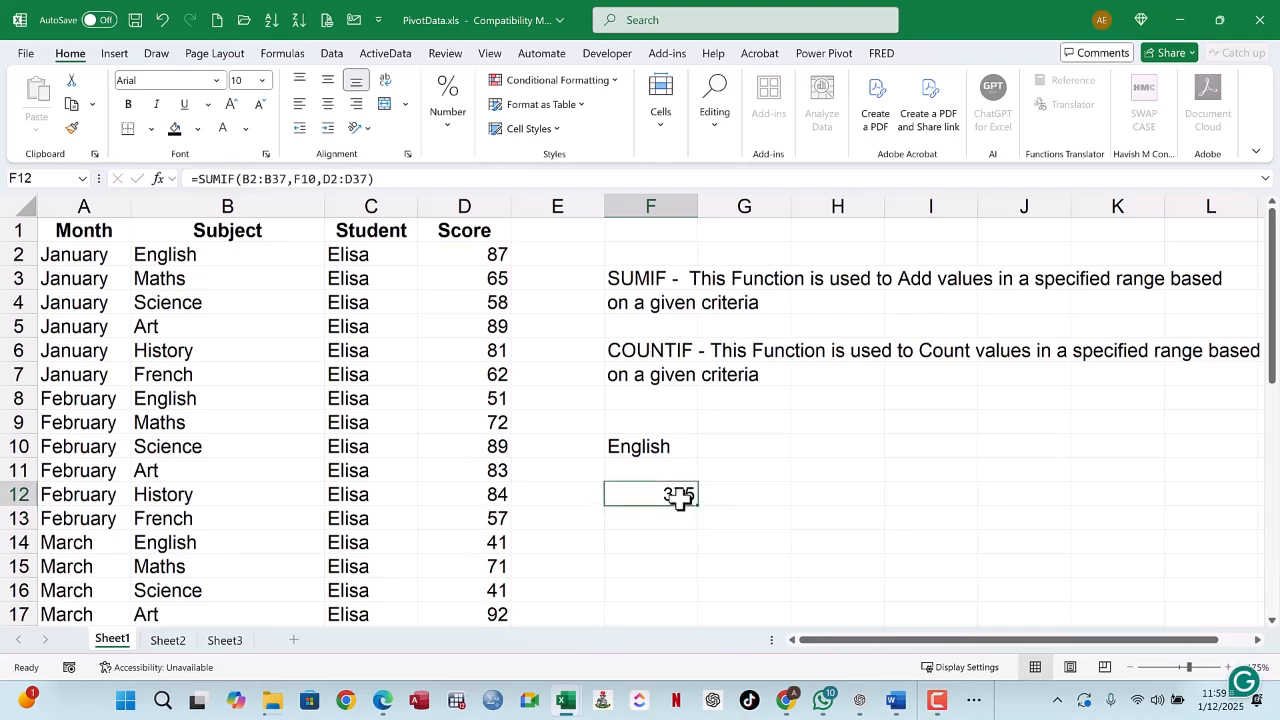
{"action": "key", "text": "Delete"}
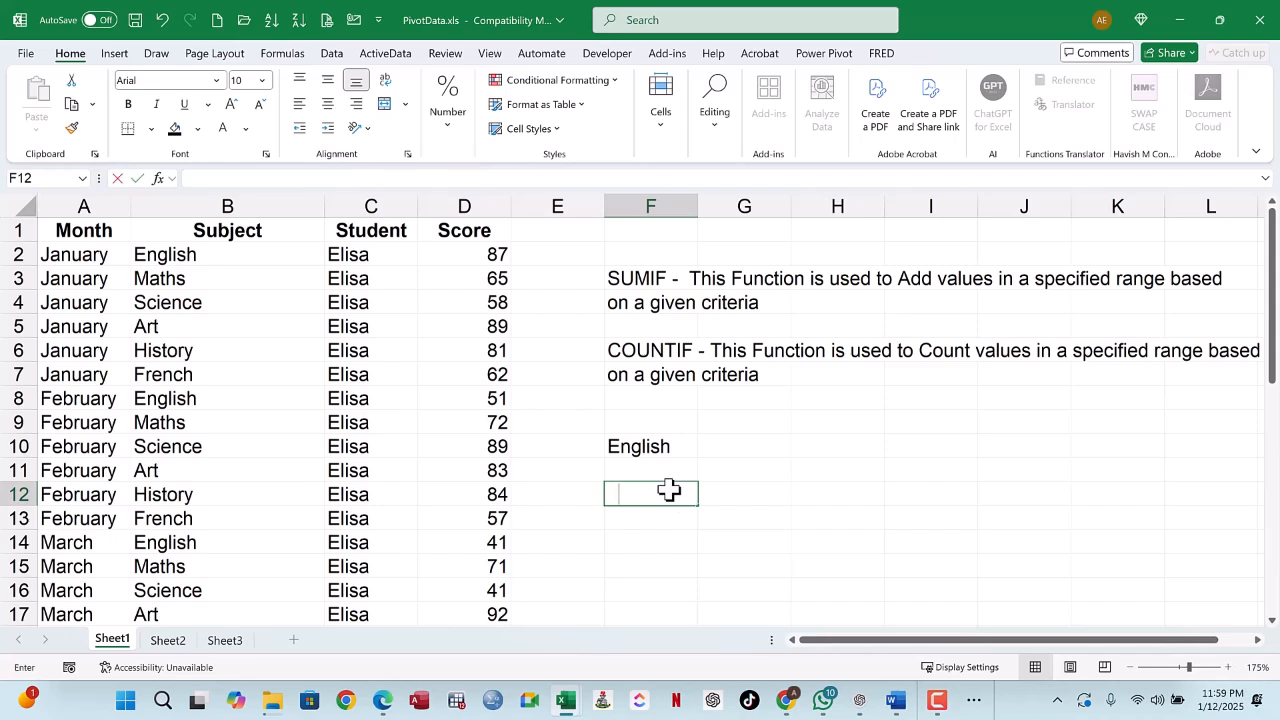
{"action": "type", "text": "="}
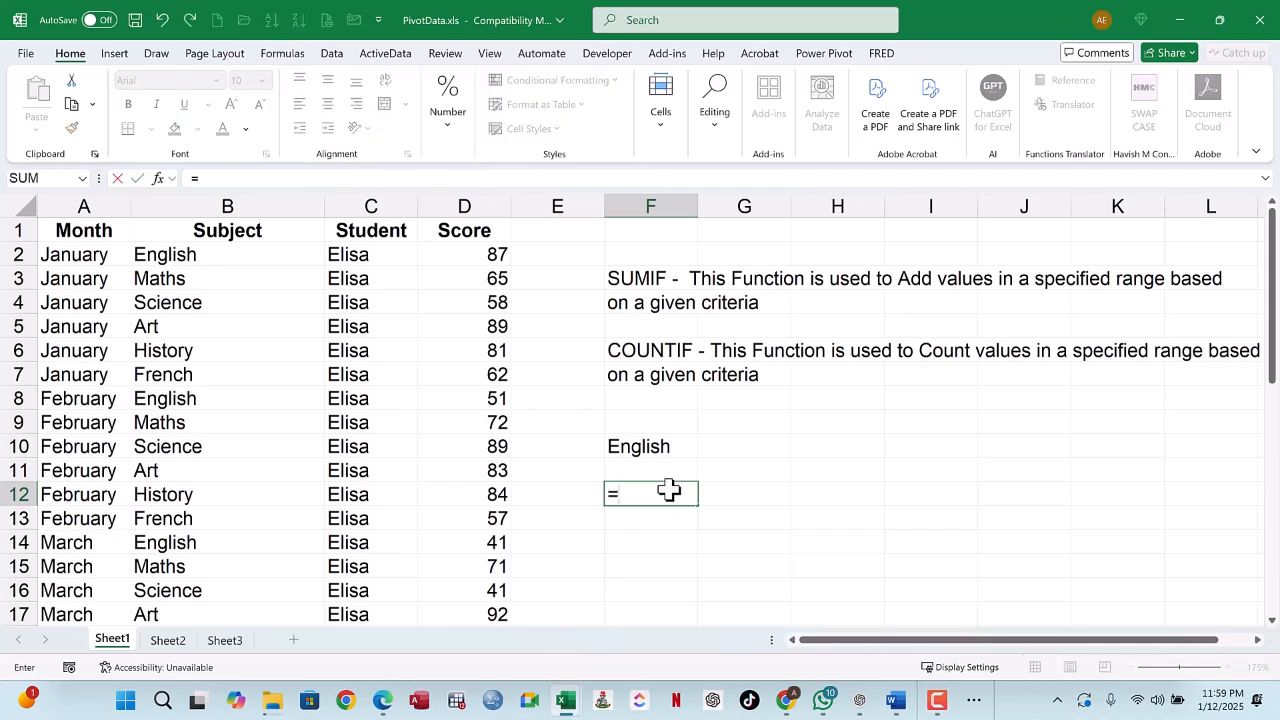
{"action": "type", "text": "SUMIF"}
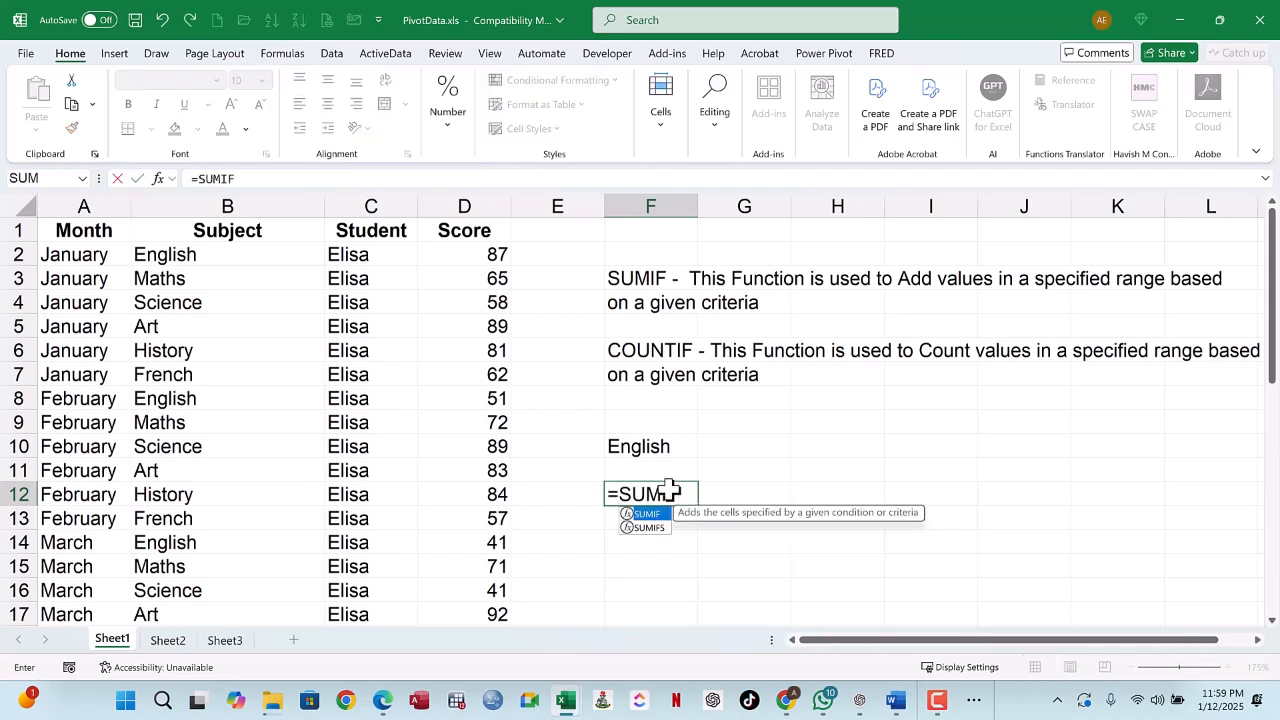
{"action": "type", "text": "("}
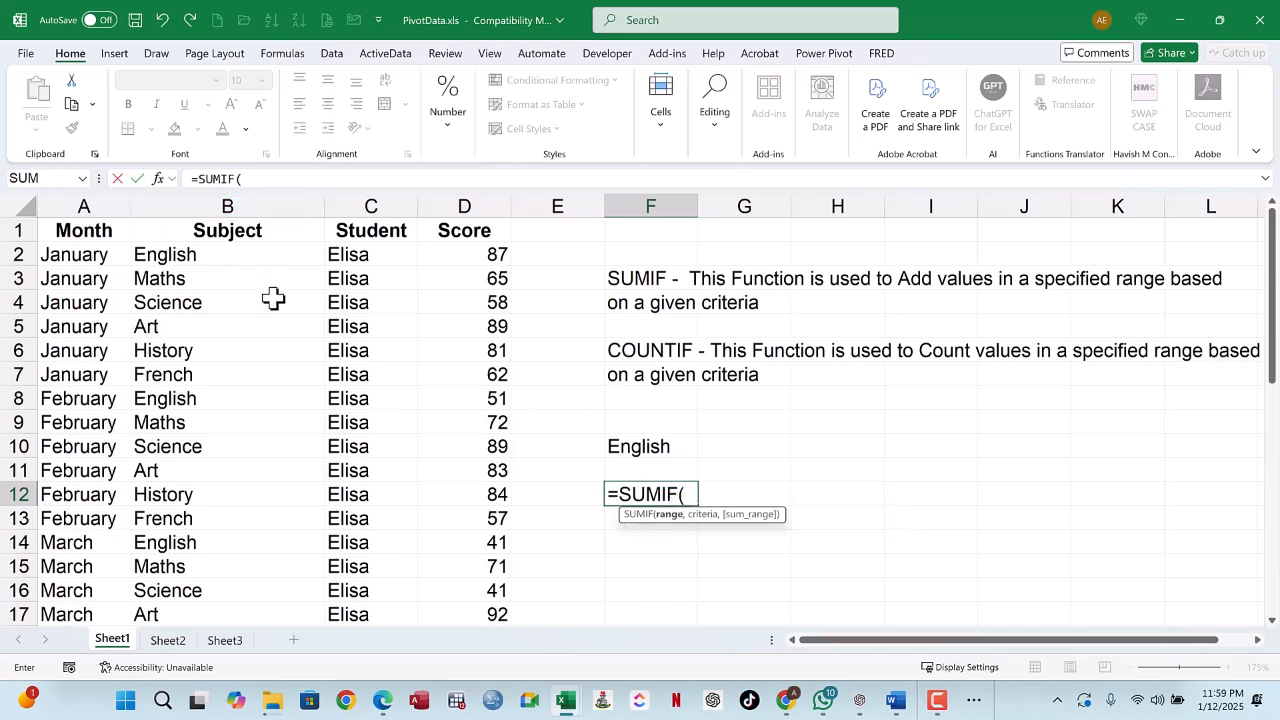
{"action": "left_click", "coordinate": [222, 200]}
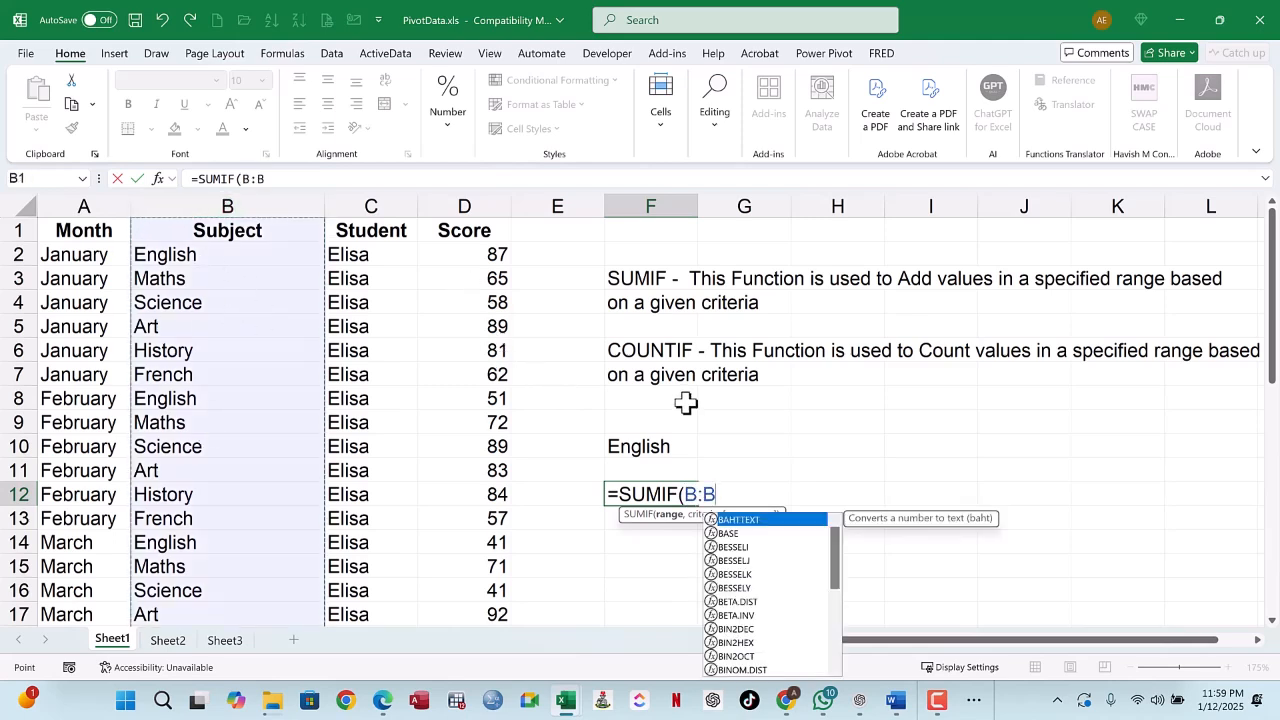
{"action": "type", "text": ","}
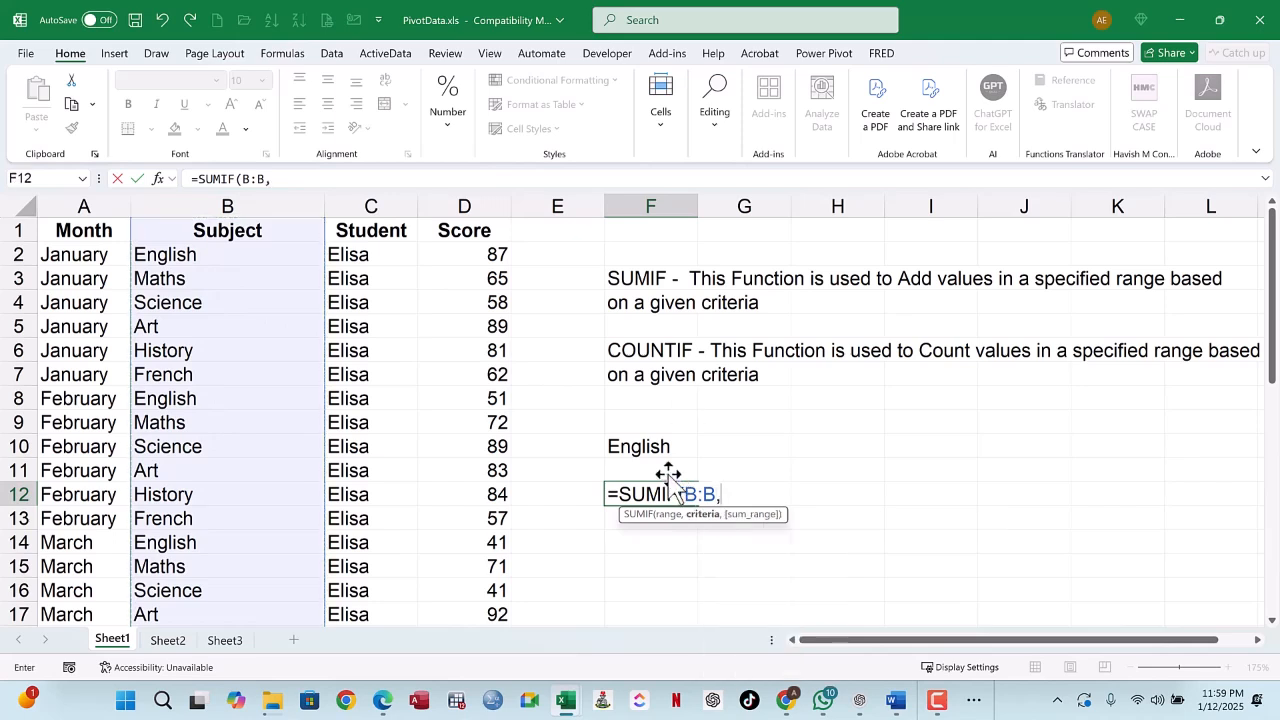
Step: Complete the F12 SUMIF formula with cell F10 as the criterion and the whole Score column D:D as the sum range
{"action": "left_click", "coordinate": [641, 446]}
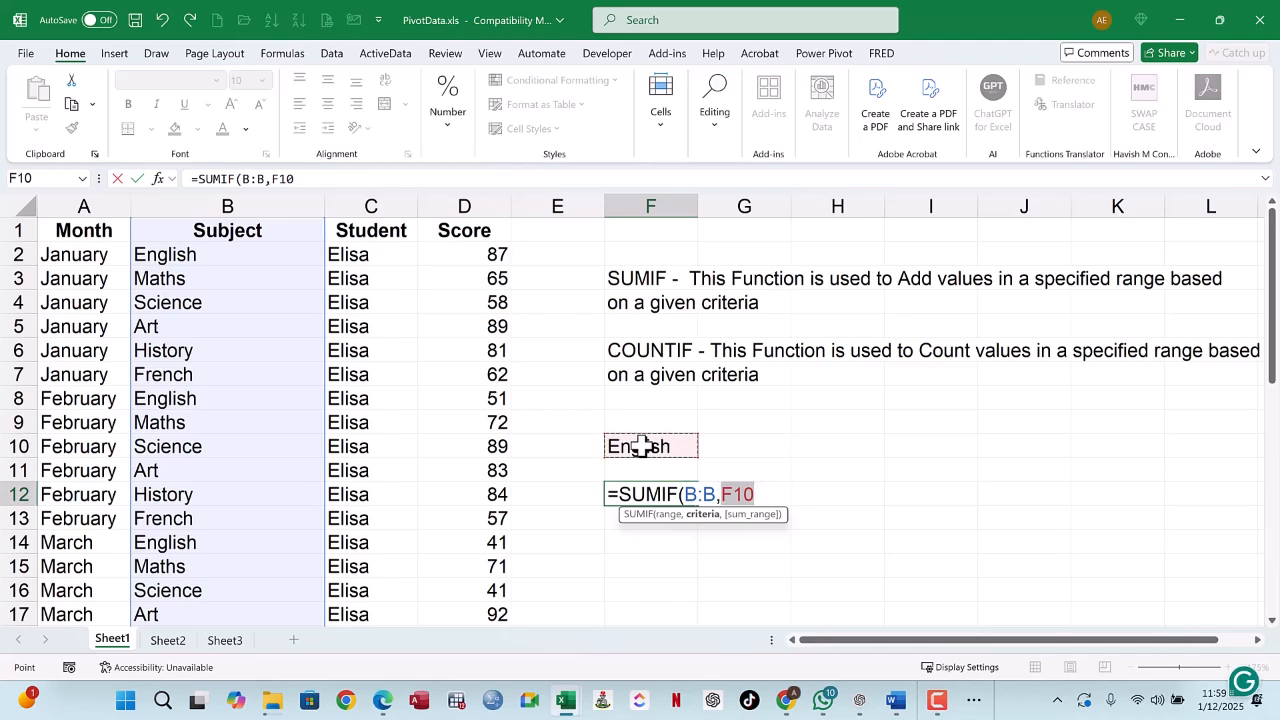
{"action": "type", "text": ","}
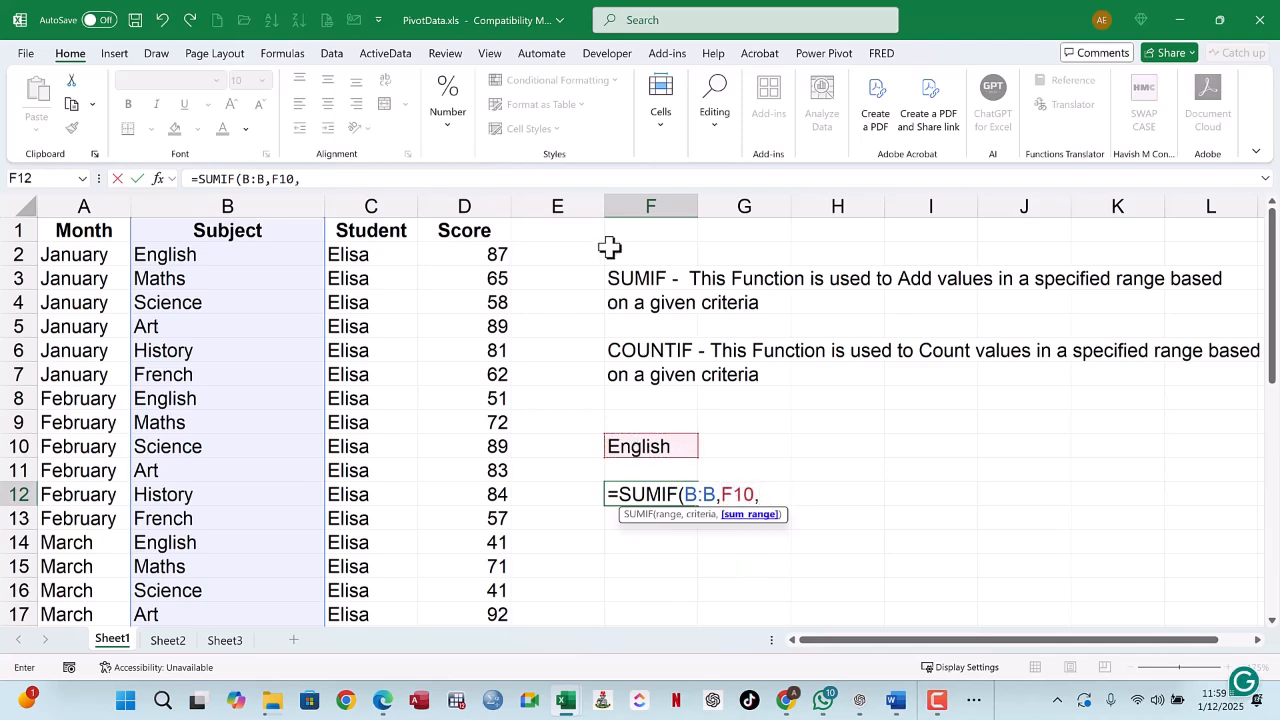
{"action": "left_click", "coordinate": [470, 195]}
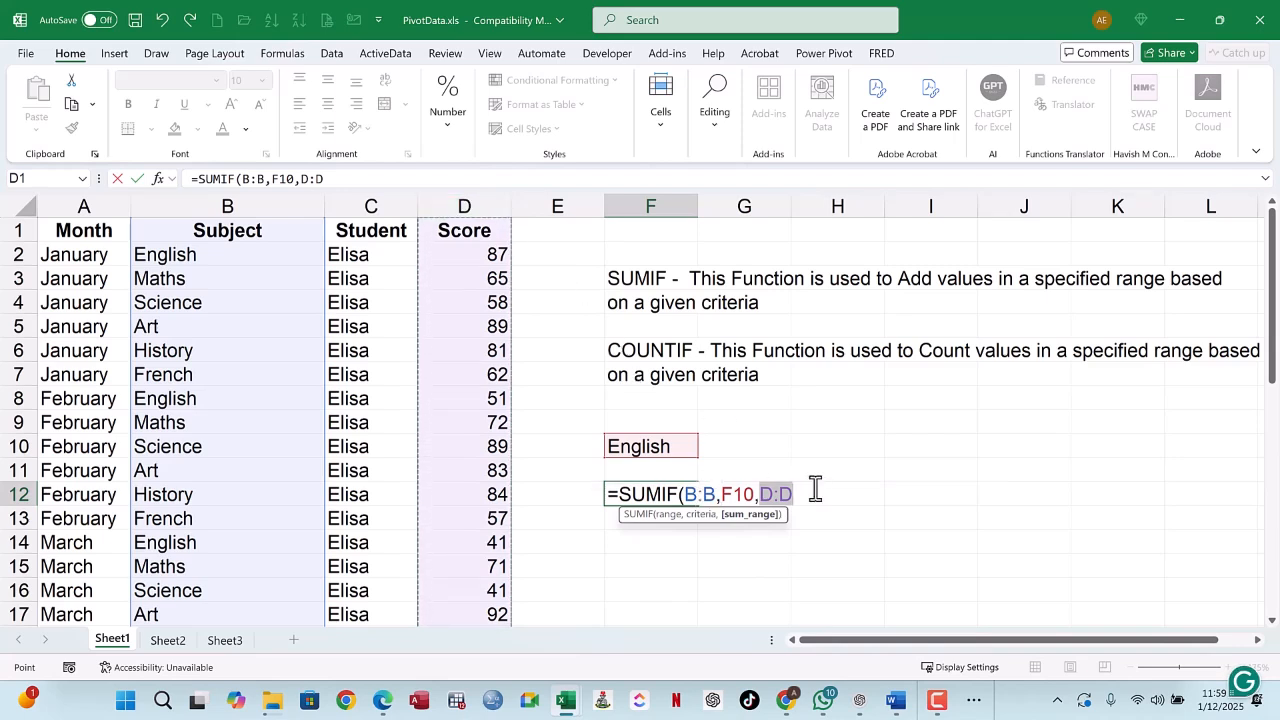
{"action": "type", "text": ")"}
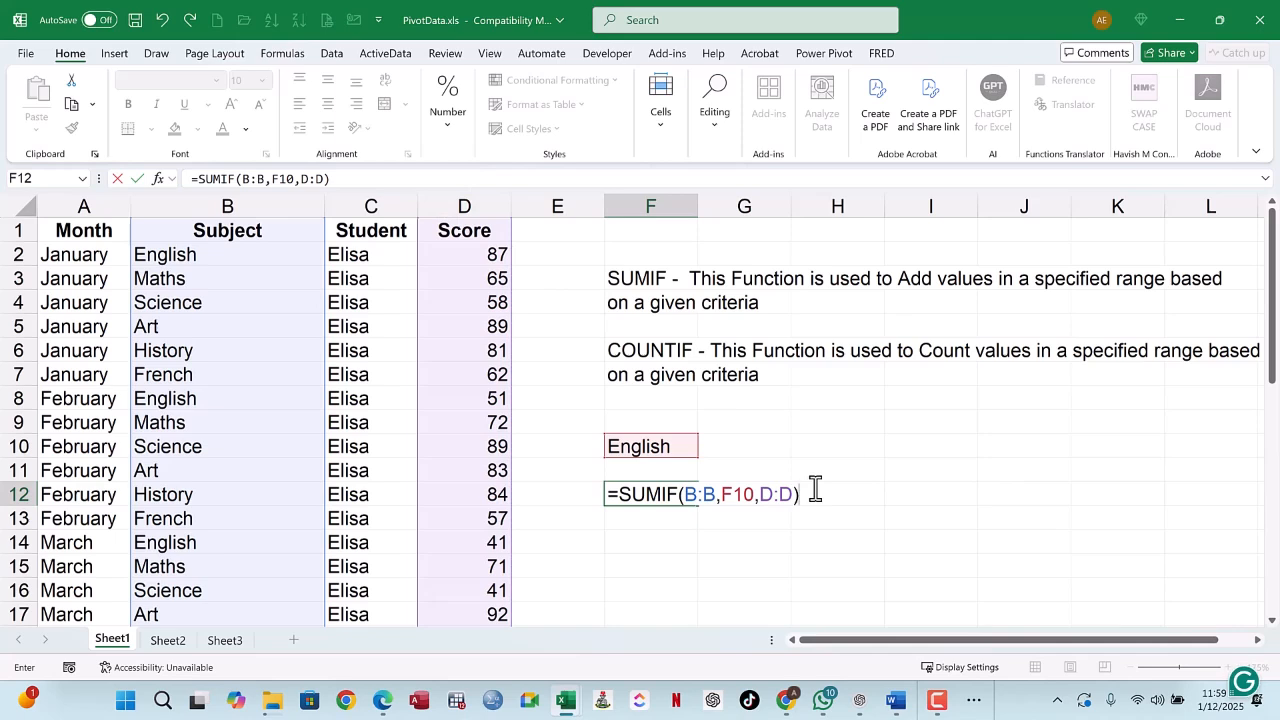
{"action": "key", "text": "Return"}
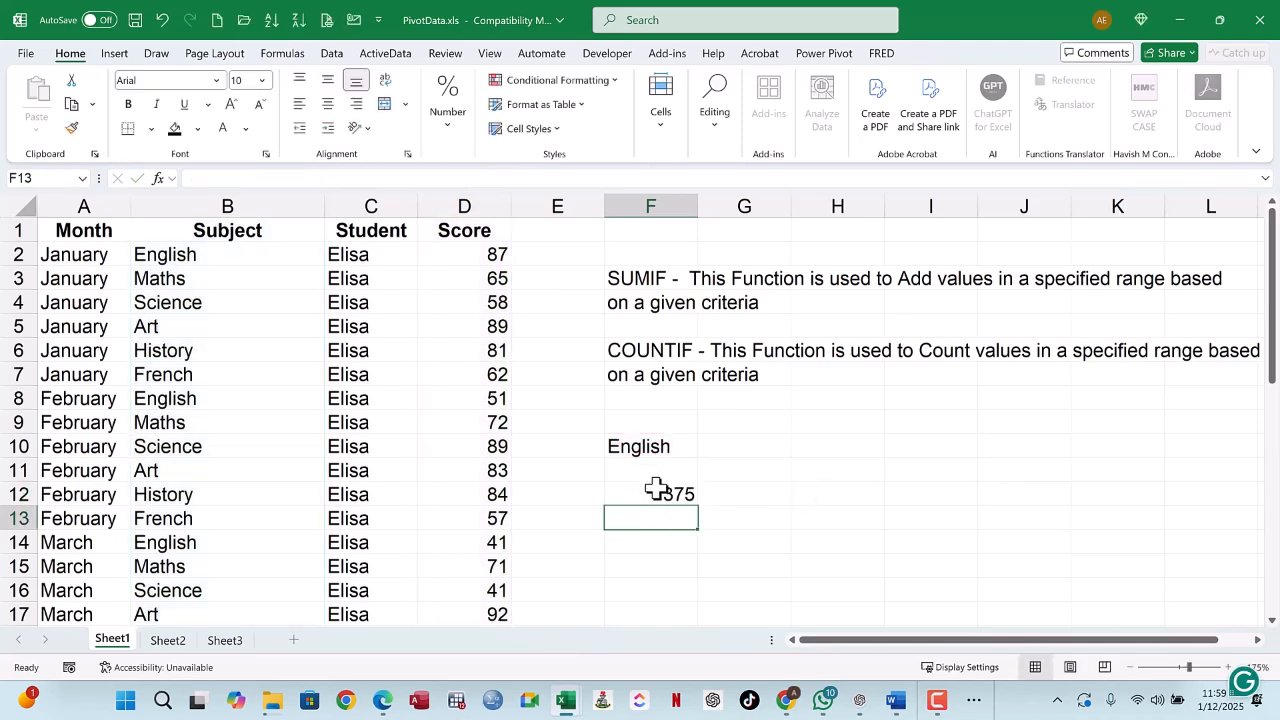
Step: Examine the blank rows A39:E49 below the score data and review the whole-column ranges in the F12 SUMIF formula
{"action": "left_click", "coordinate": [663, 494]}
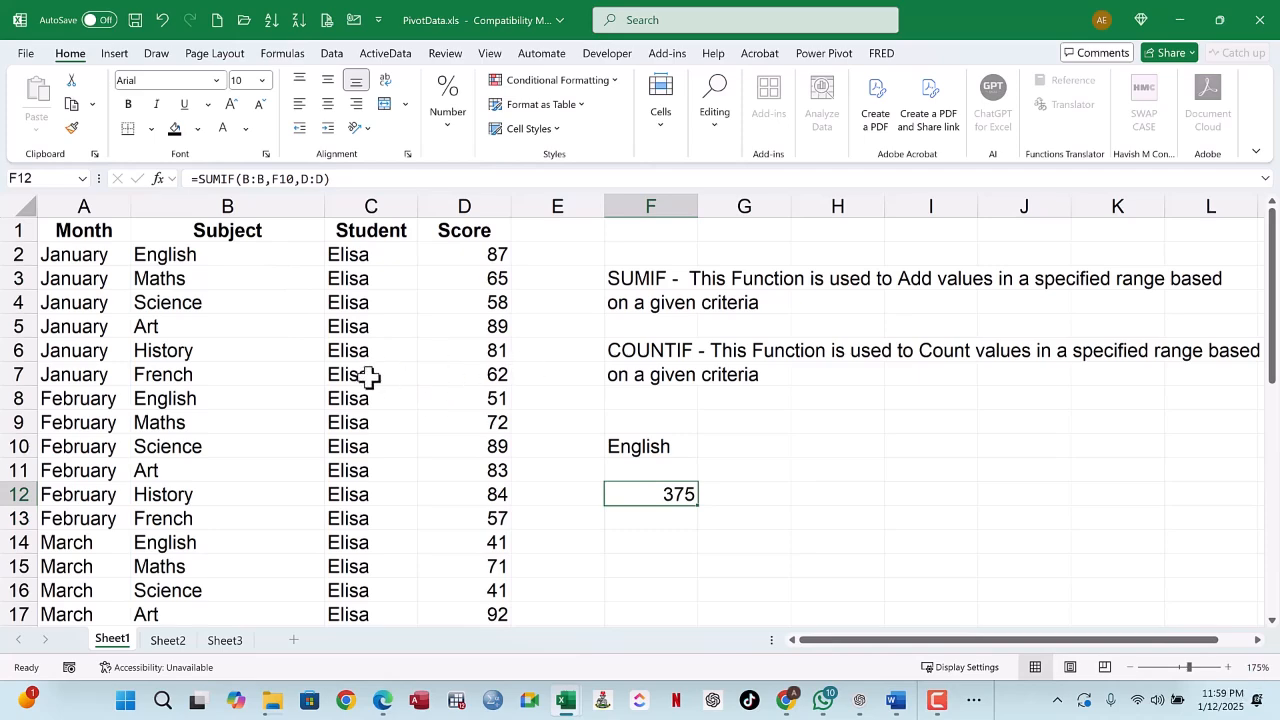
{"action": "scroll", "coordinate": [369, 378], "scroll_direction": "down", "scroll_amount": 1}
{"action": "scroll", "coordinate": [369, 378], "scroll_direction": "down", "scroll_amount": 10}
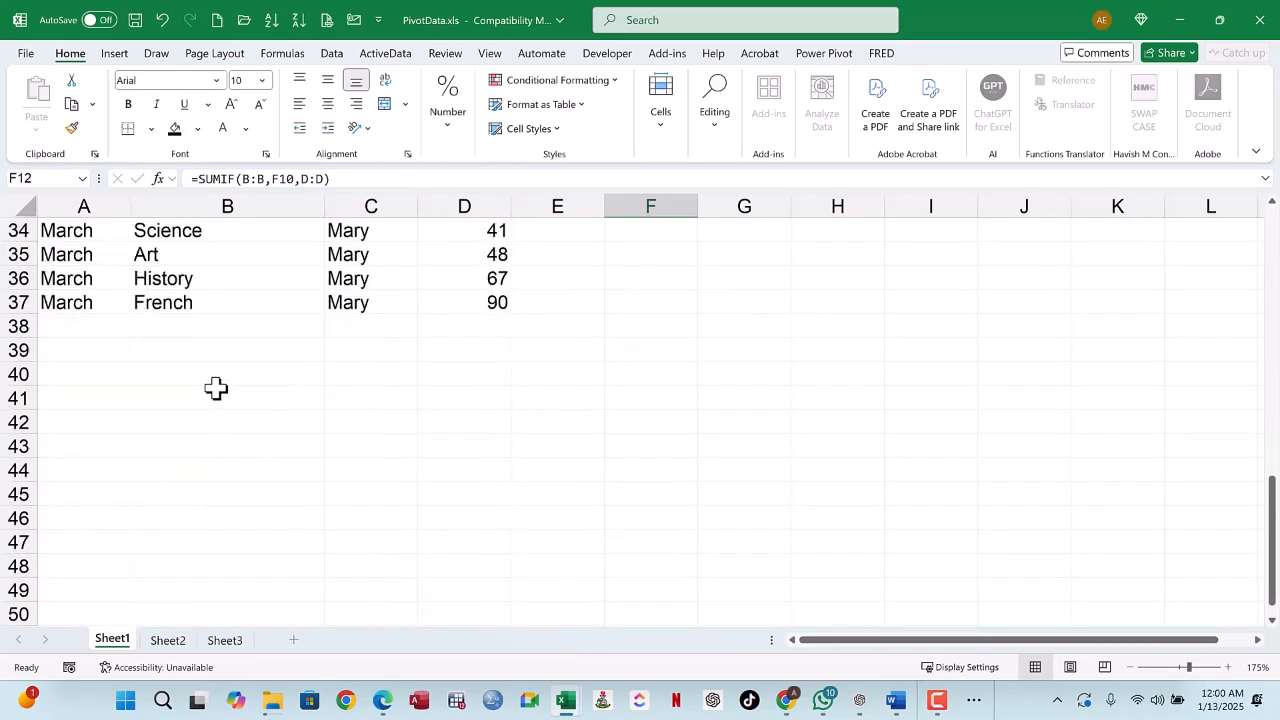
{"action": "left_click_drag", "start_coordinate": [77, 356], "coordinate": [589, 592]}
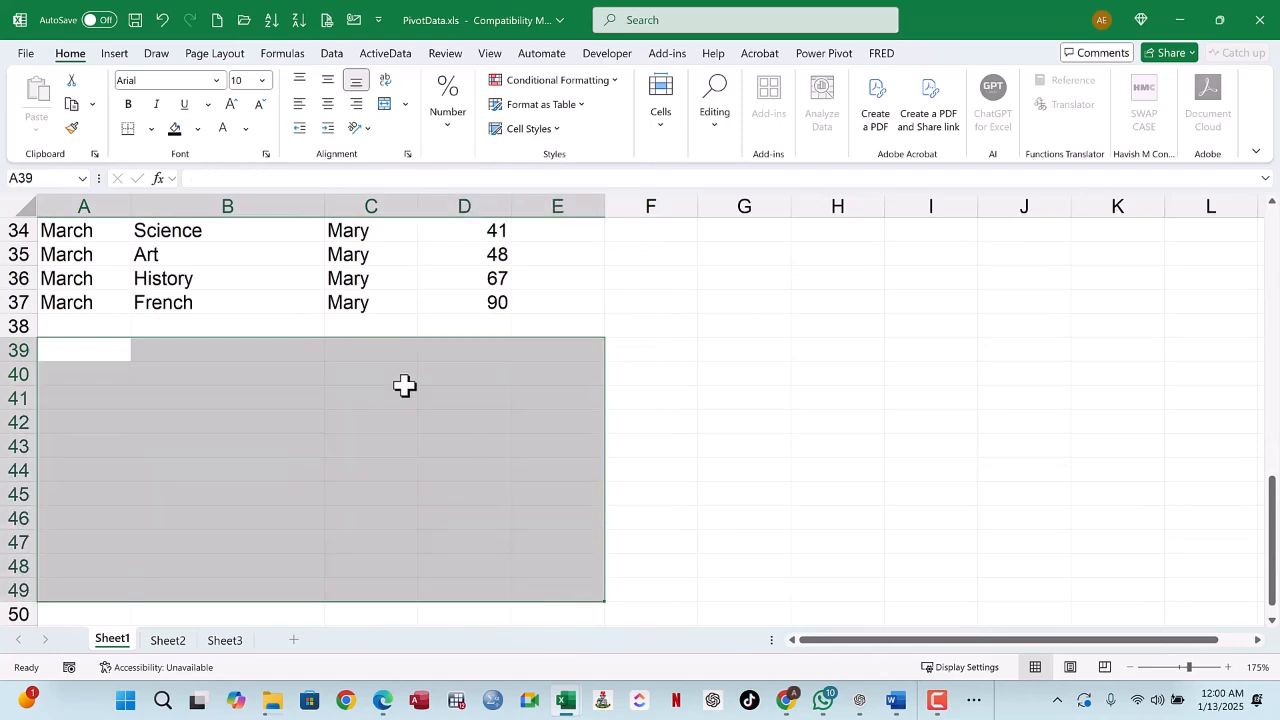
{"action": "scroll", "coordinate": [361, 363], "scroll_direction": "up", "scroll_amount": 11}
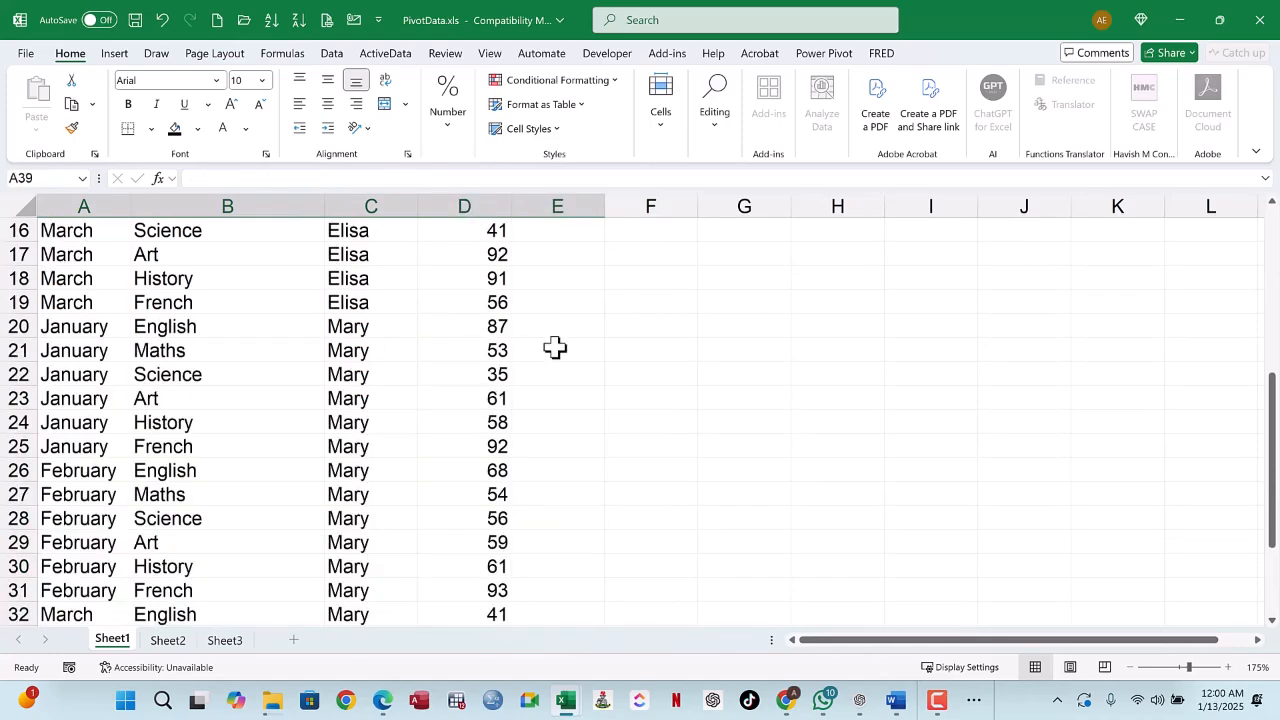
{"action": "left_click", "coordinate": [678, 496]}
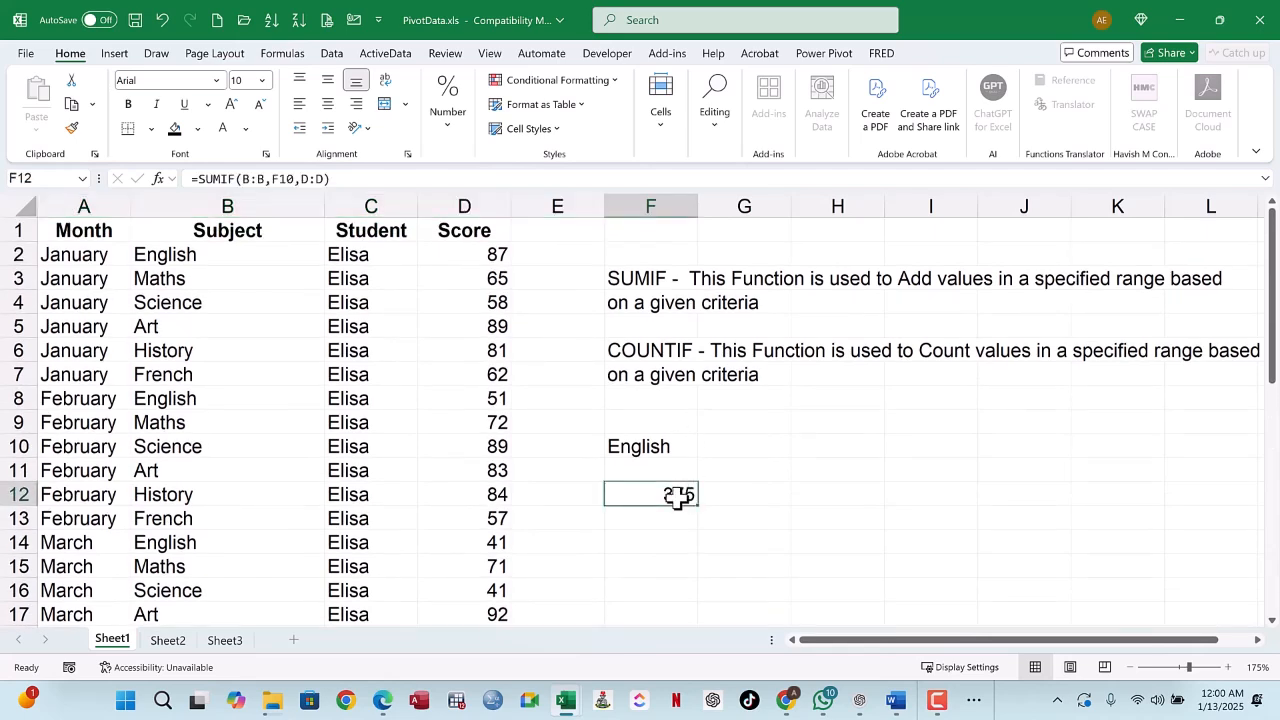
{"action": "double_click", "coordinate": [678, 496]}
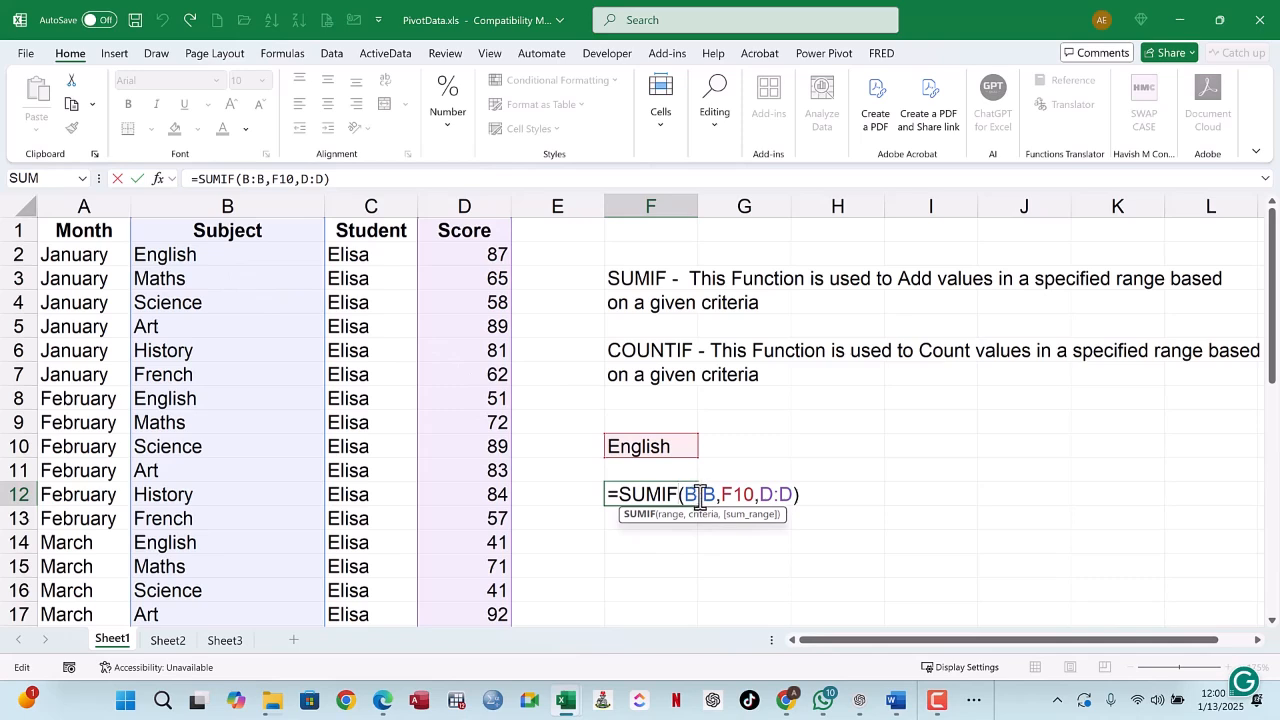
{"action": "left_click", "coordinate": [811, 497]}
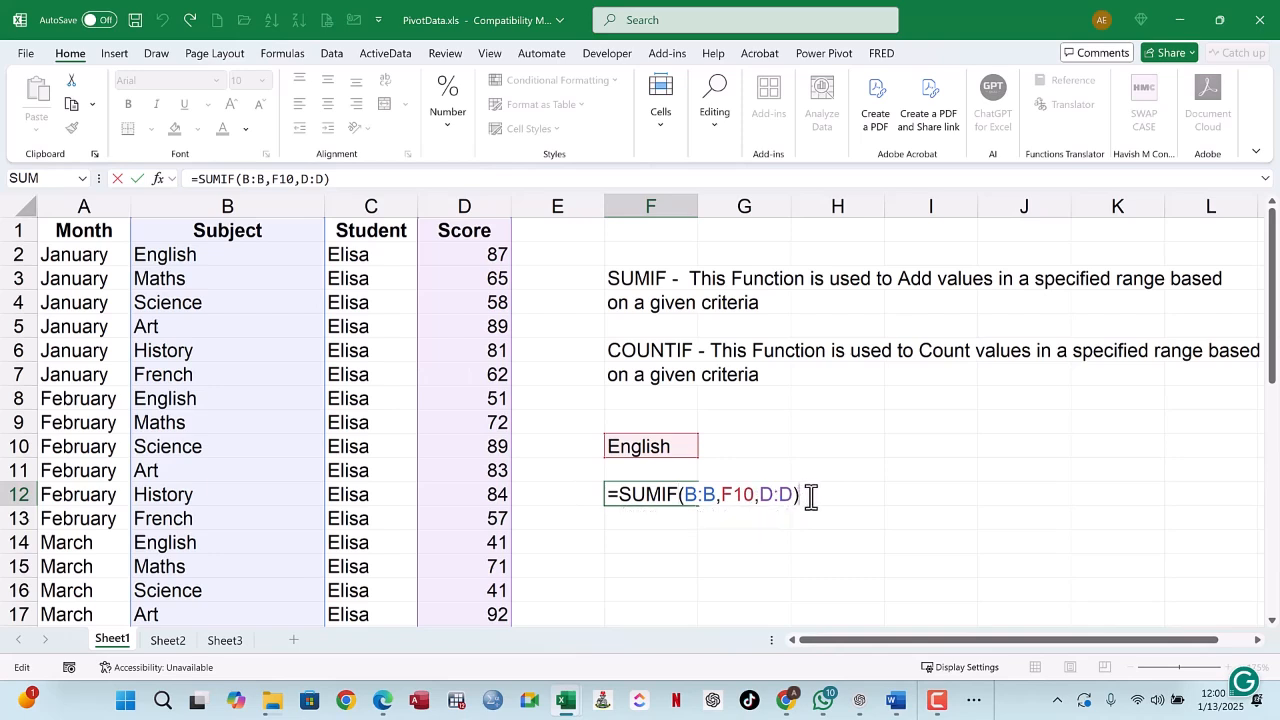
{"action": "key", "text": "Return"}
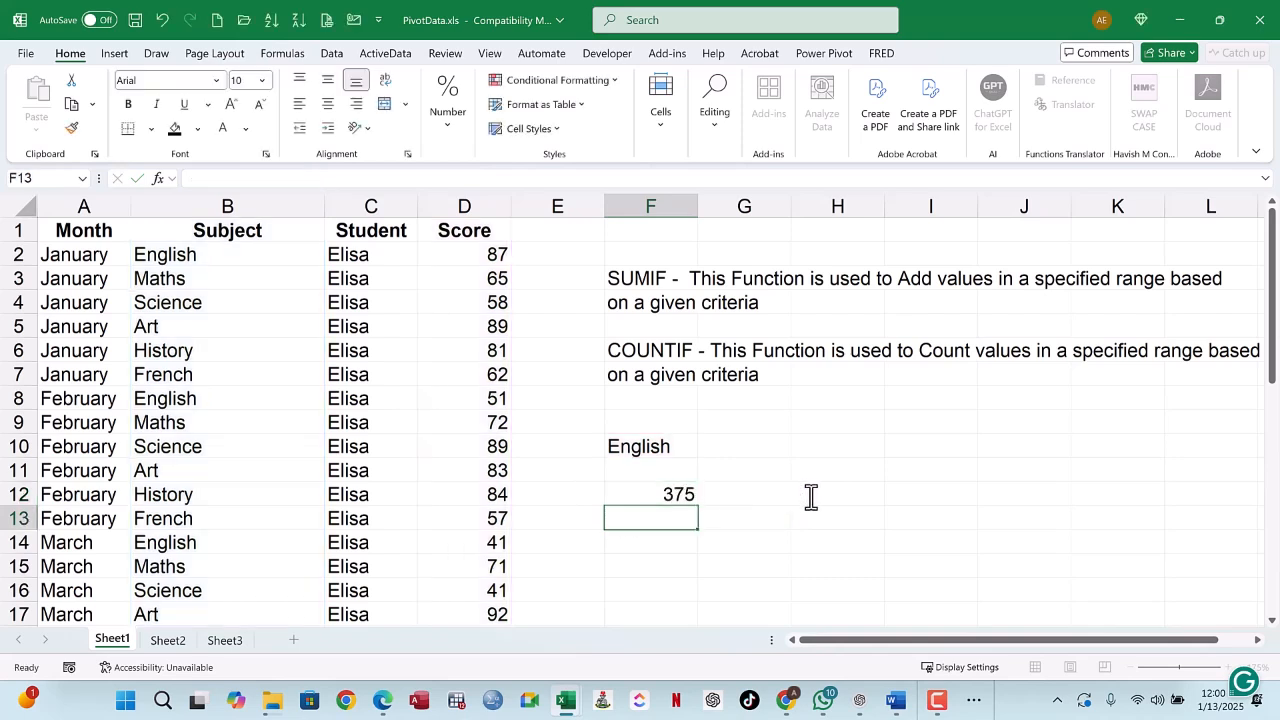
Step: Clear the SUMIF formula from F12 and the English criterion from F10
{"action": "left_click", "coordinate": [669, 492]}
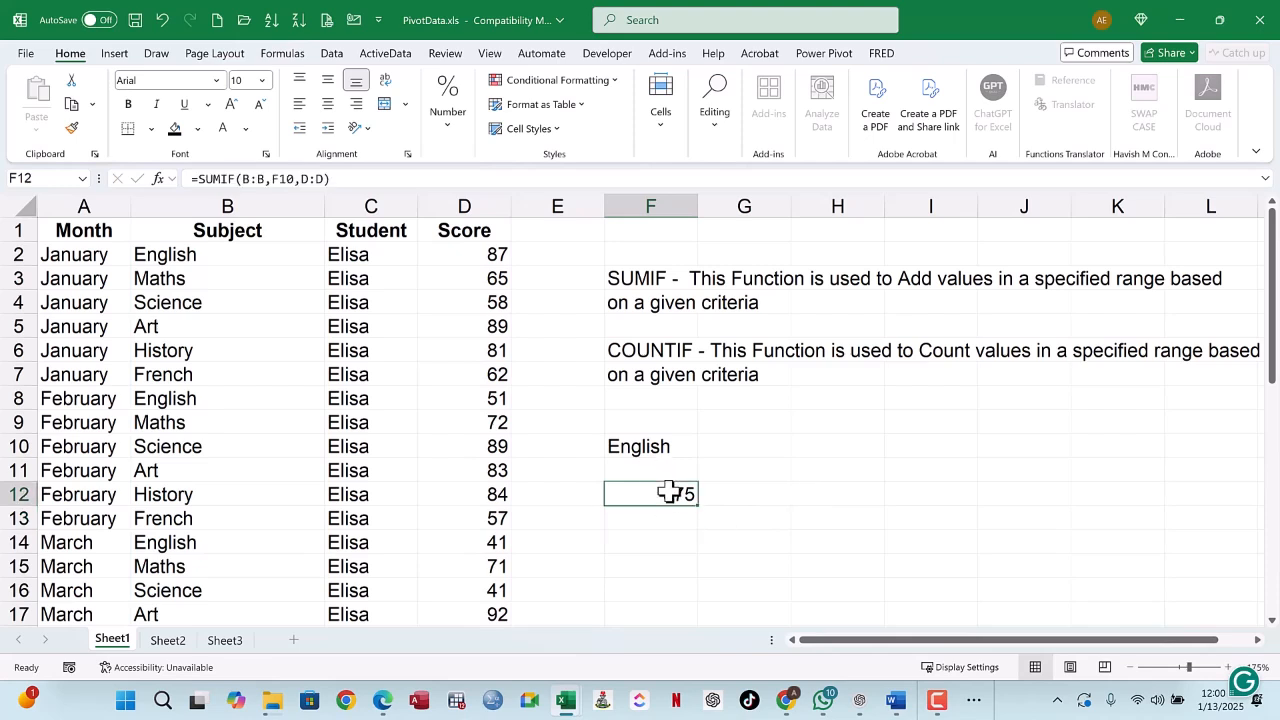
{"action": "key", "text": "Delete"}
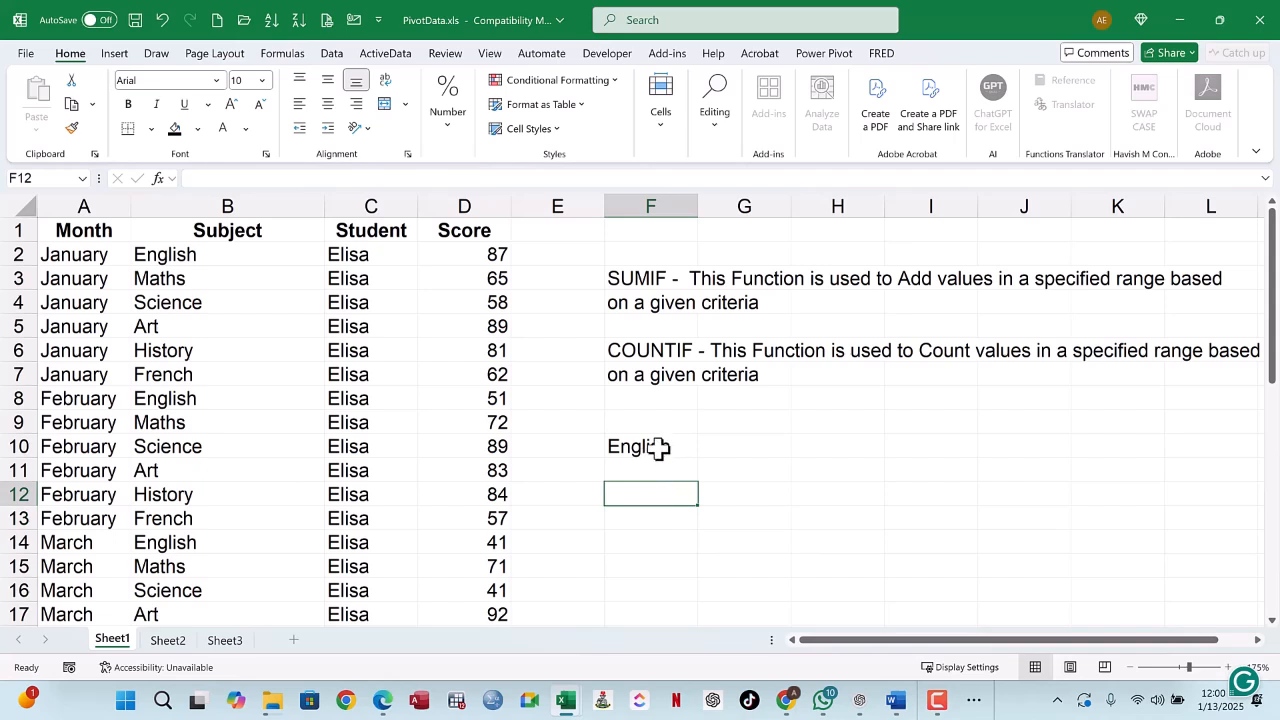
{"action": "left_click", "coordinate": [659, 448]}
{"action": "key", "text": "Delete"}
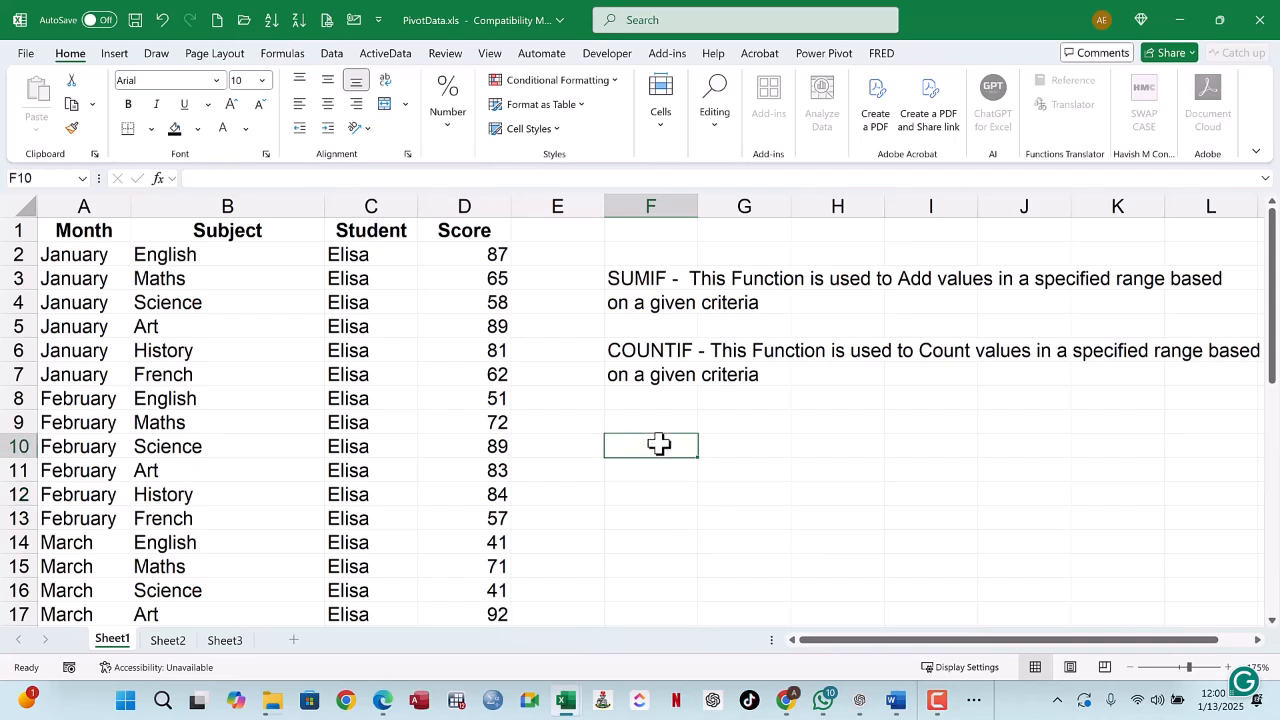
Step: Enter the heading "Subjects" in cell F10
{"action": "left_click", "coordinate": [640, 472]}
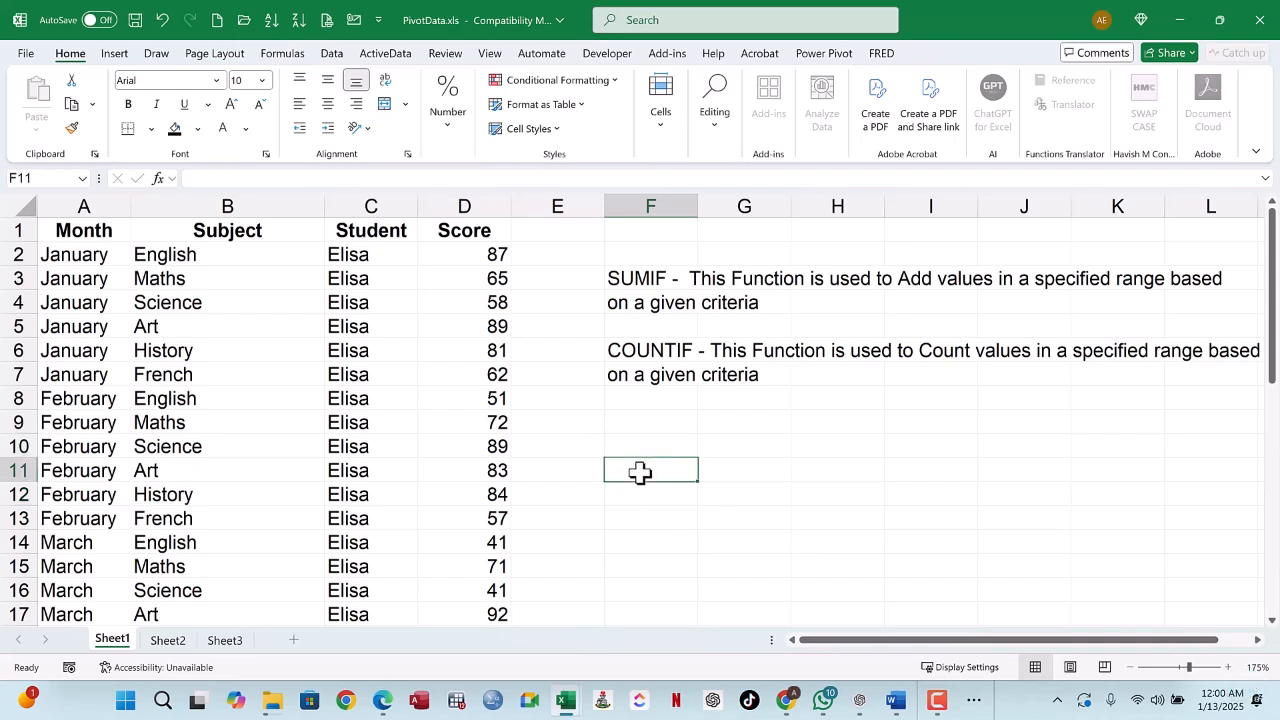
{"action": "key", "text": "Up"}
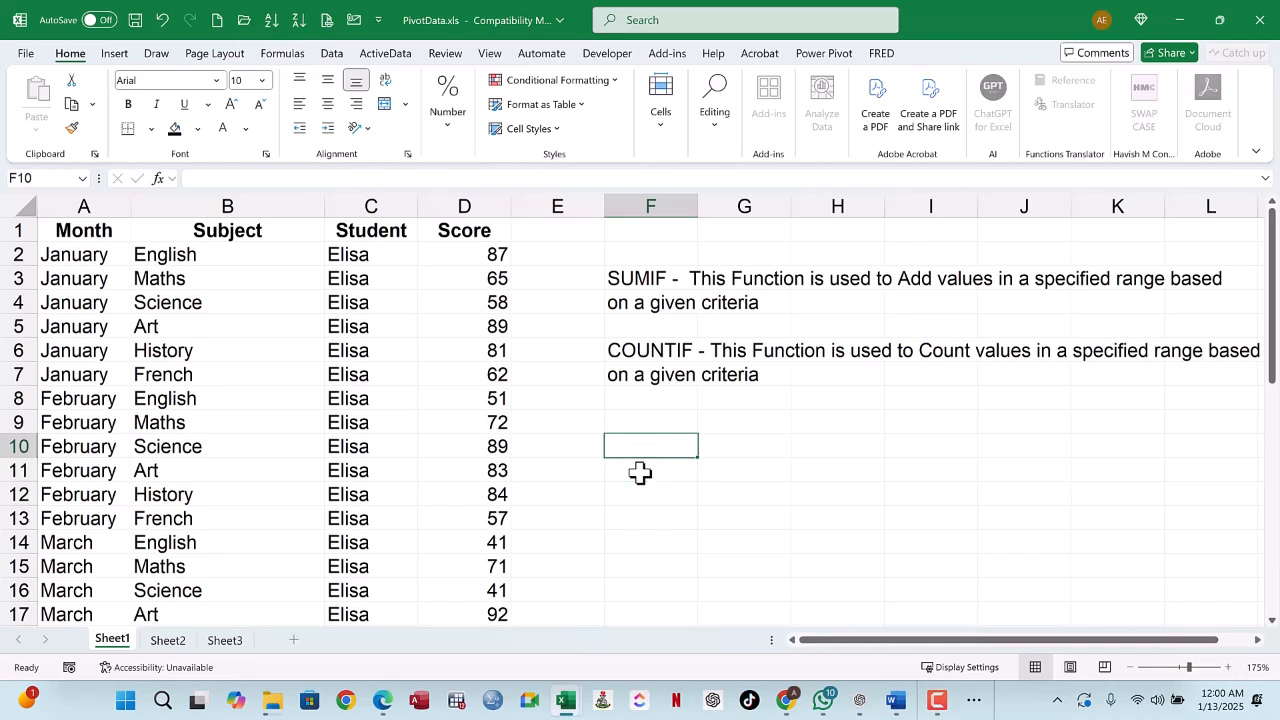
{"action": "type", "text": "Subjec"}
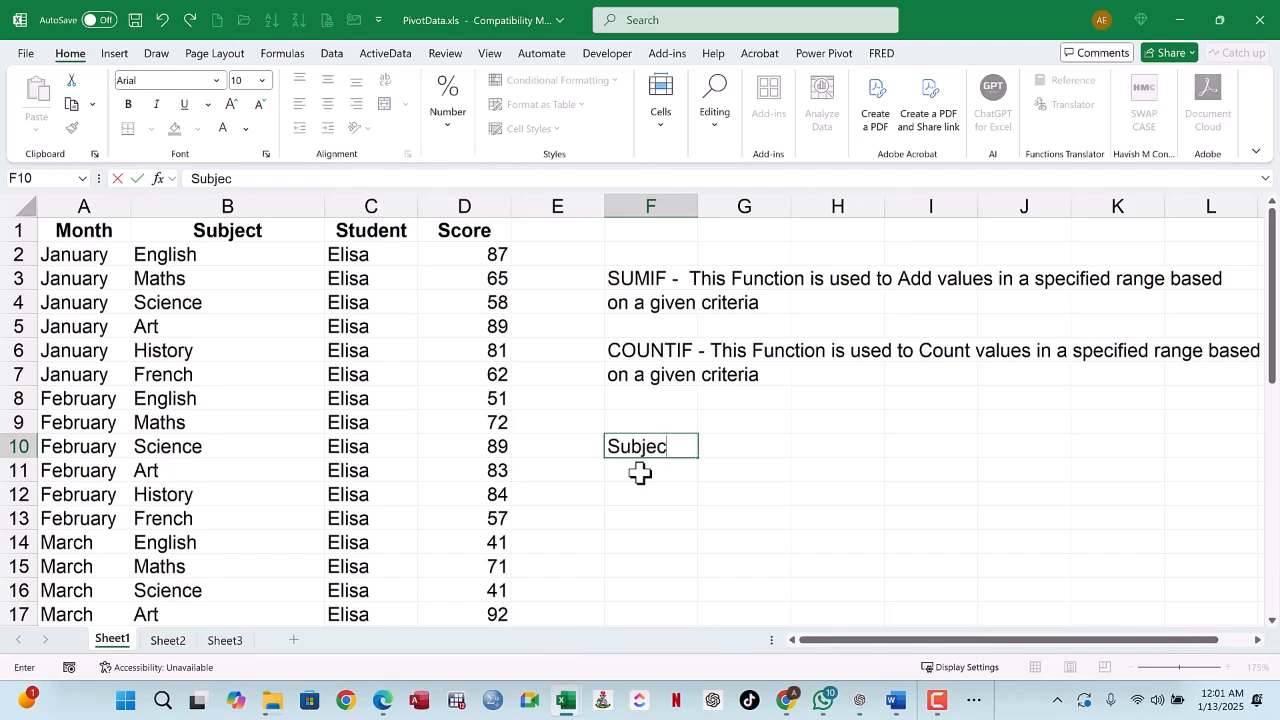
{"action": "type", "text": "ts"}
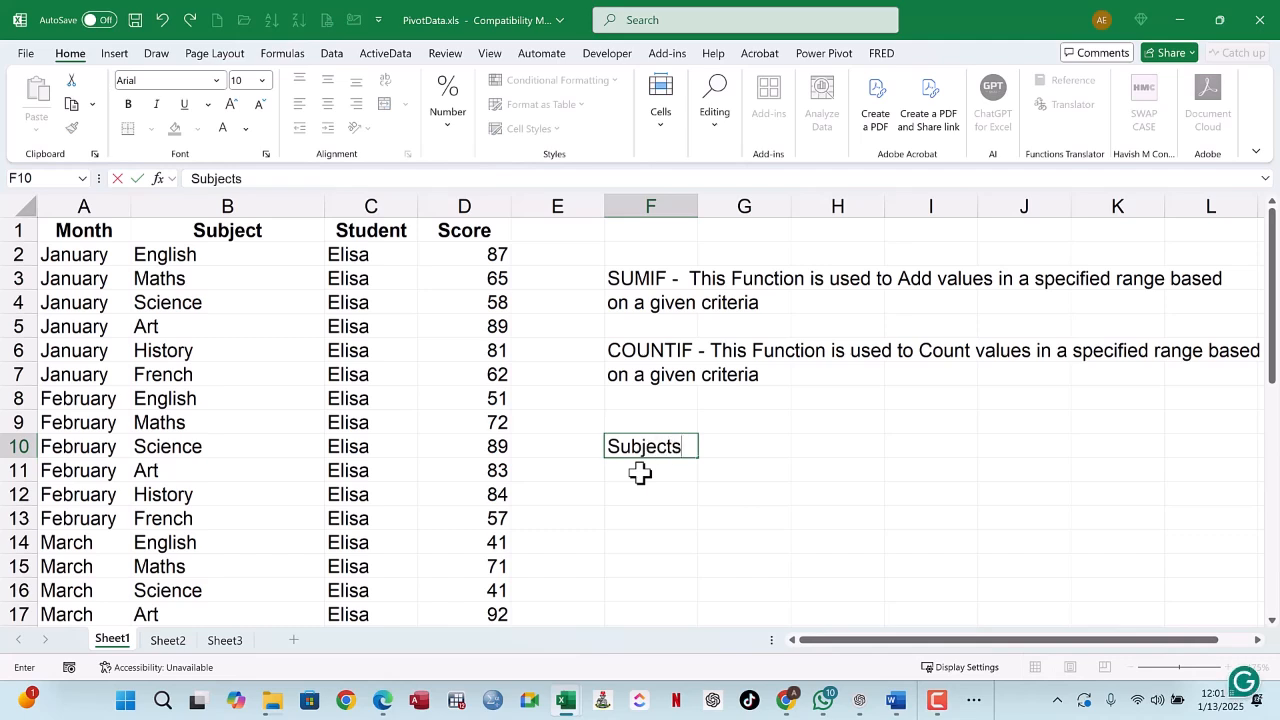
{"action": "key", "text": "Return"}
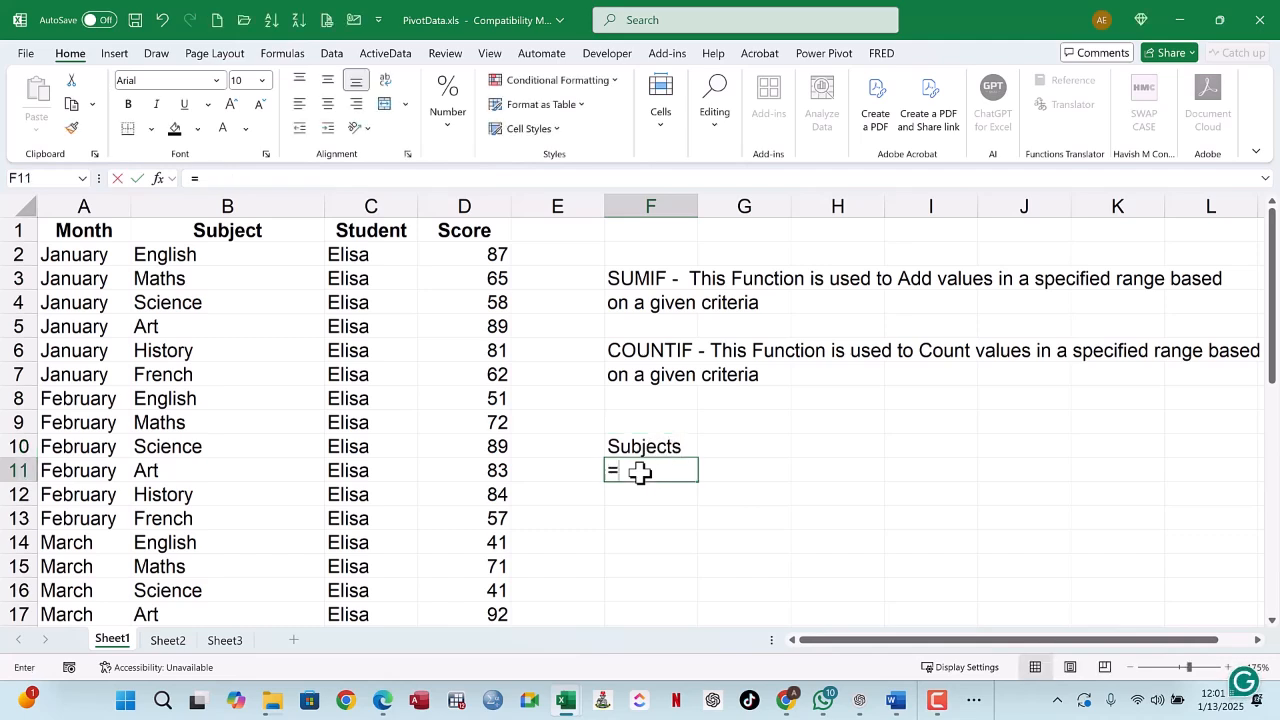
Step: Enter a UNIQUE formula in F11 that lists the distinct subjects from B2:B37
{"action": "type", "text": "=uni"}
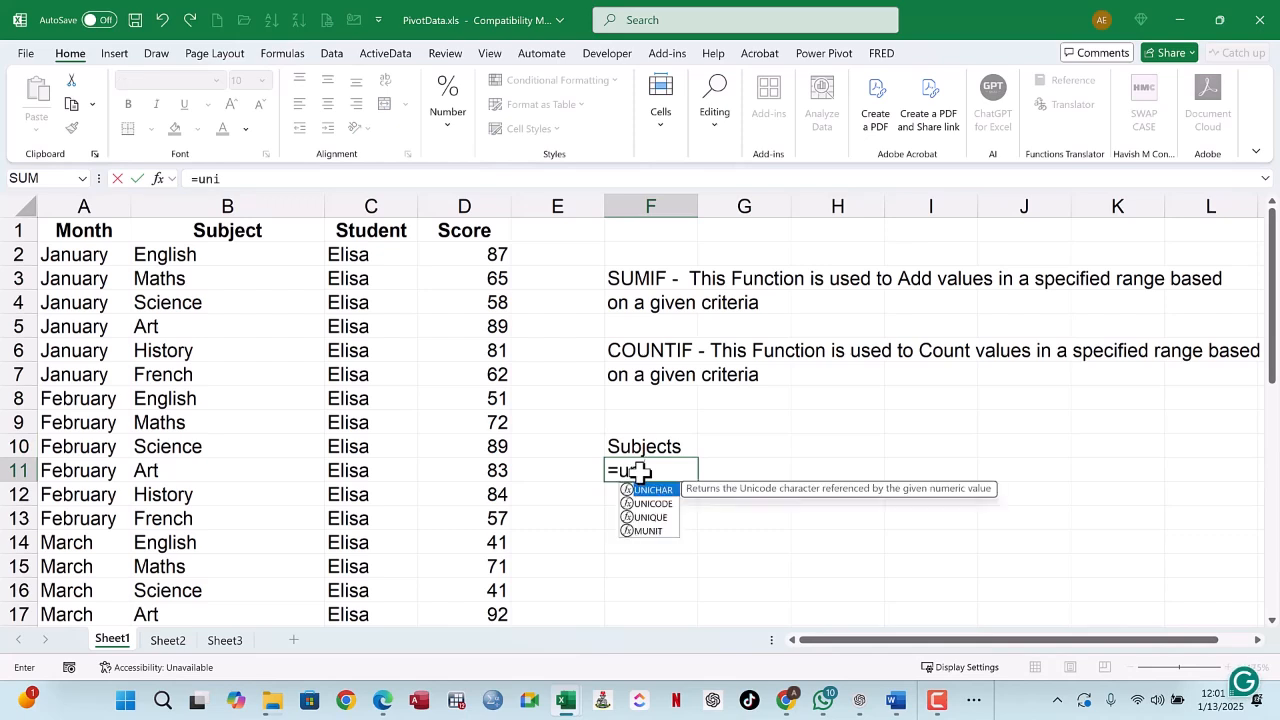
{"action": "type", "text": "que"}
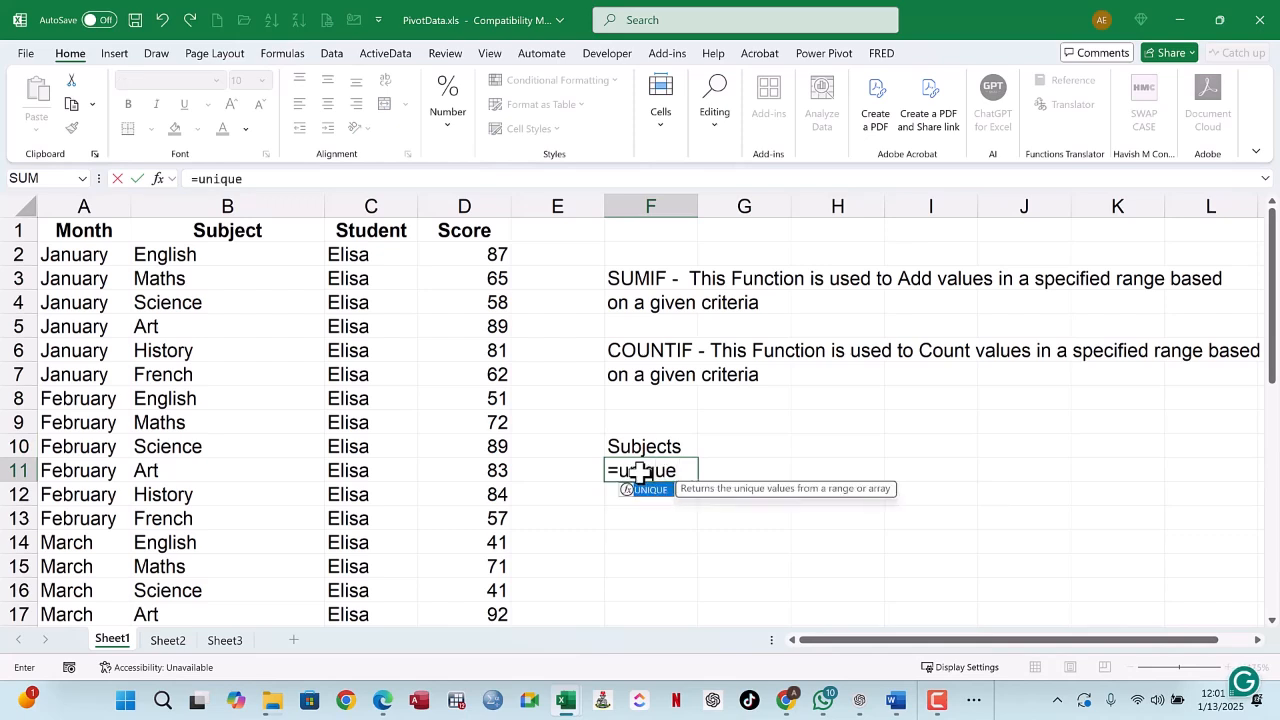
{"action": "type", "text": "("}
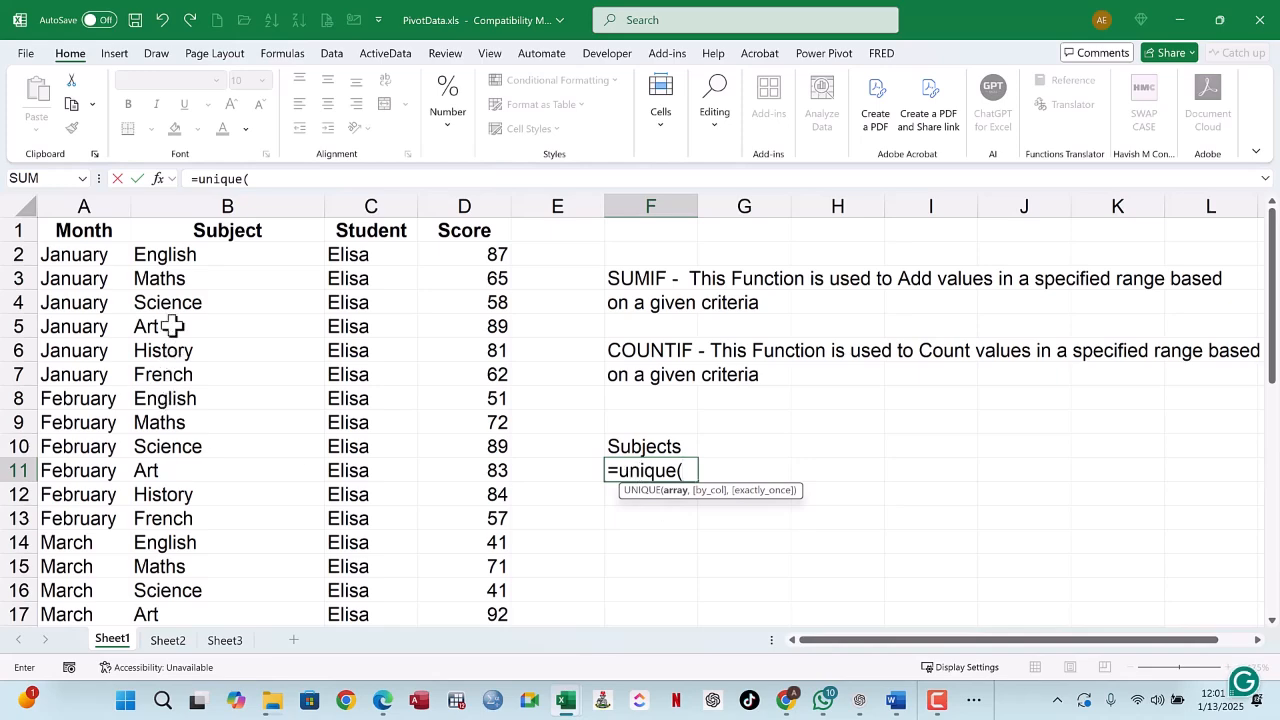
{"action": "left_click", "coordinate": [193, 255]}
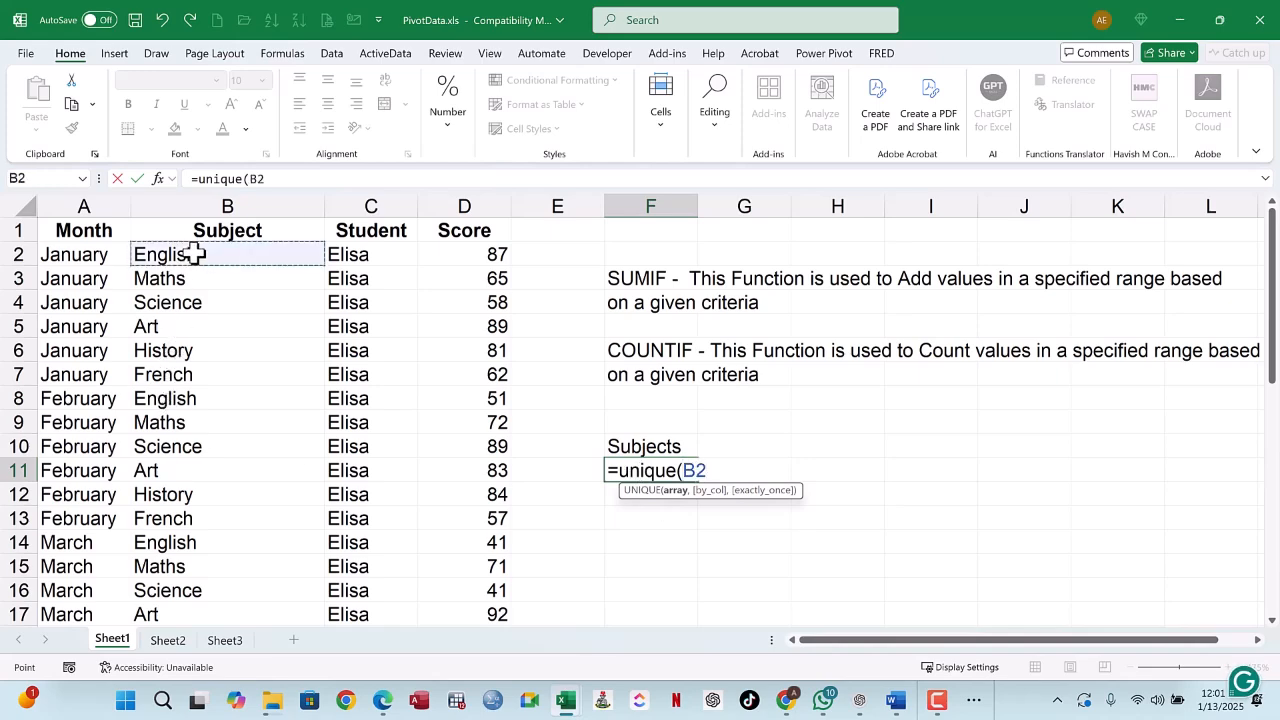
{"action": "key", "text": "ctrl+shift+Down"}
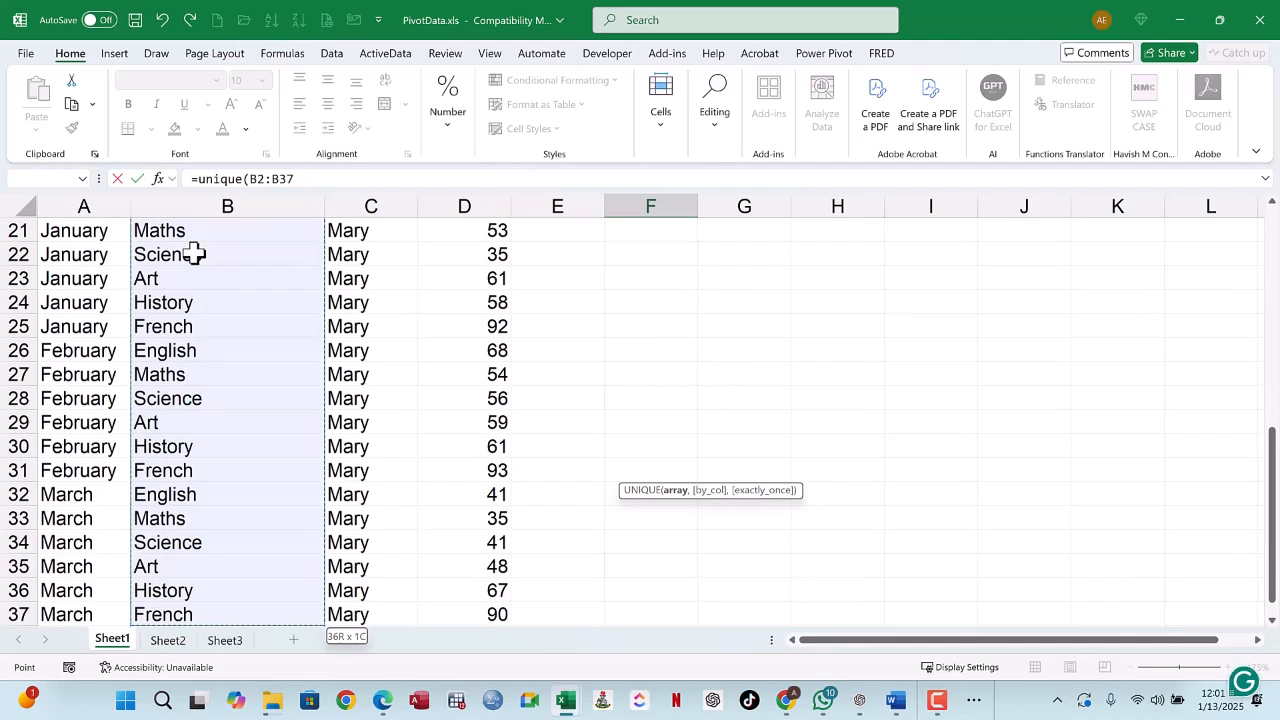
{"action": "left_click", "coordinate": [326, 179]}
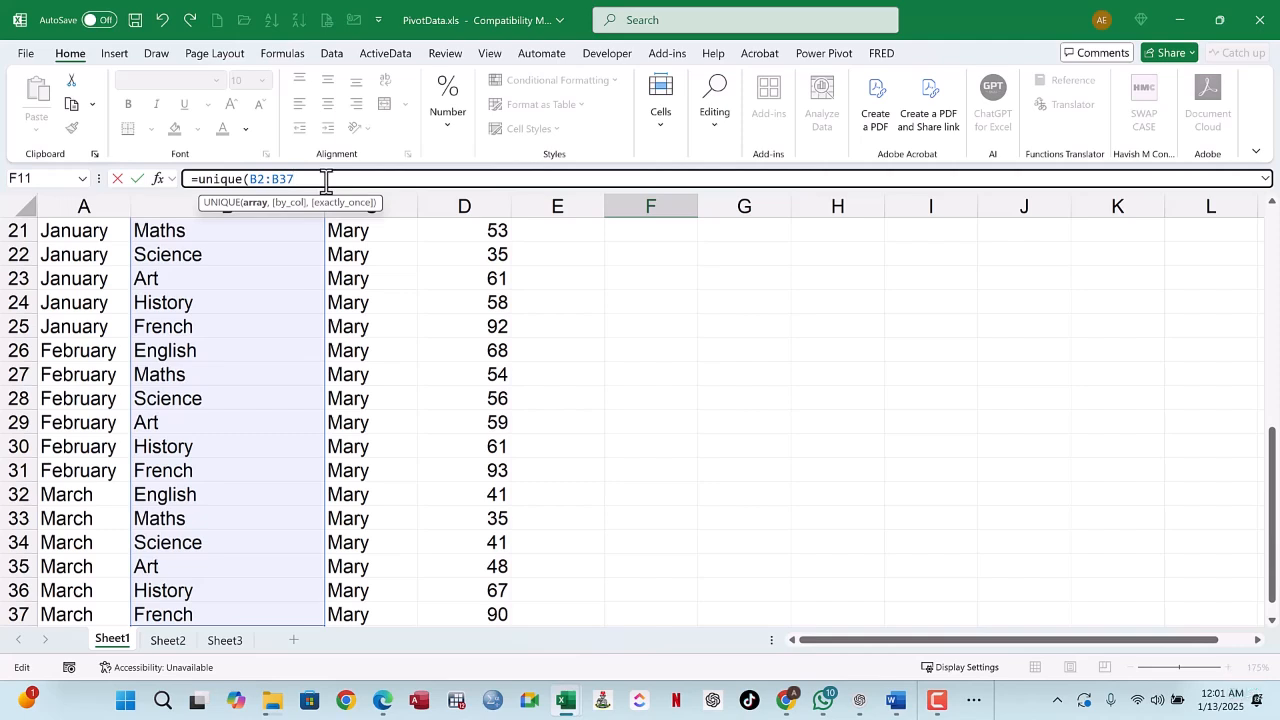
{"action": "type", "text": ")"}
{"action": "key", "text": "Return"}
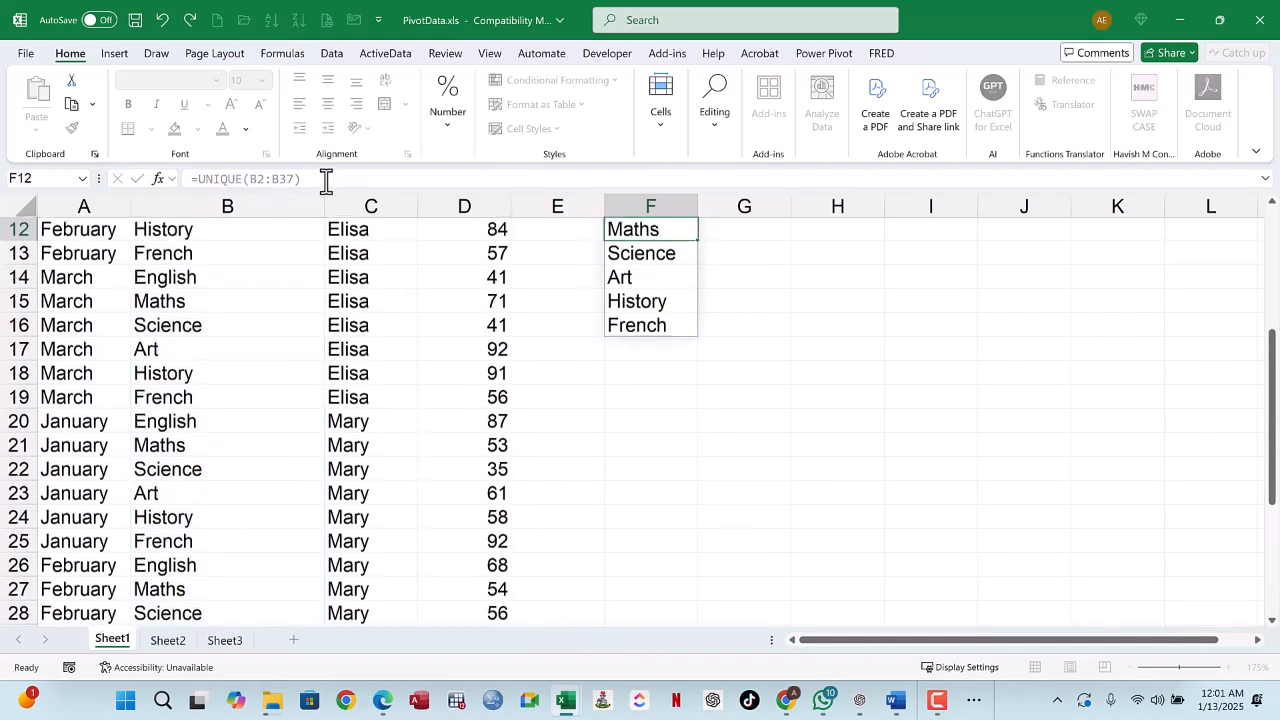
Step: Start a SUMIF formula in G11 with the whole of column B as the range and F11 as the criterion
{"action": "scroll", "coordinate": [748, 473], "scroll_direction": "up", "scroll_amount": 2}
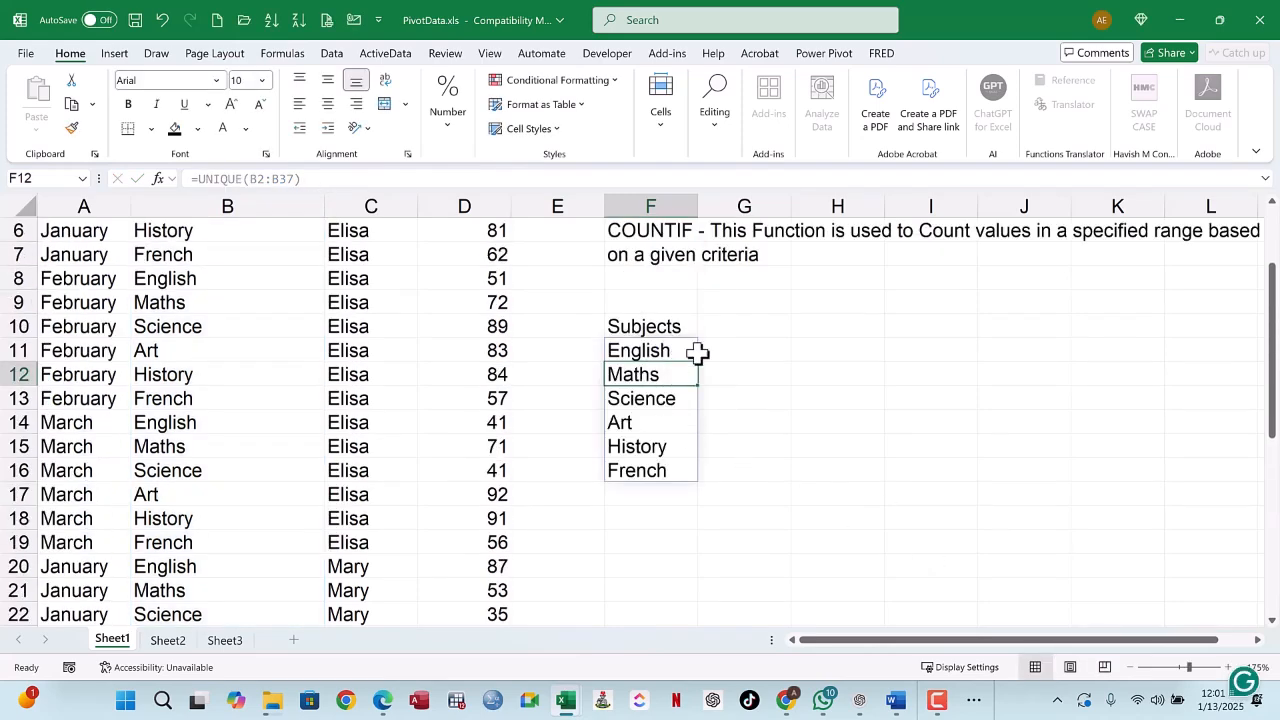
{"action": "left_click", "coordinate": [725, 351]}
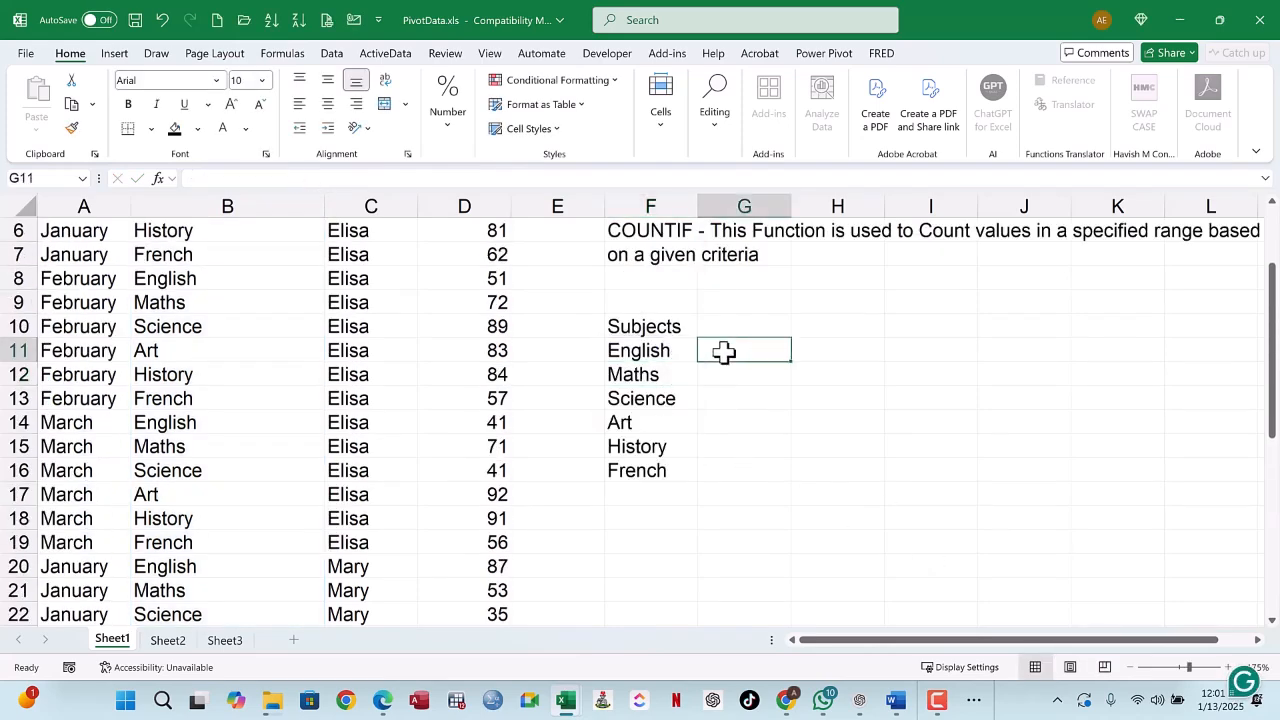
{"action": "type", "text": "=s"}
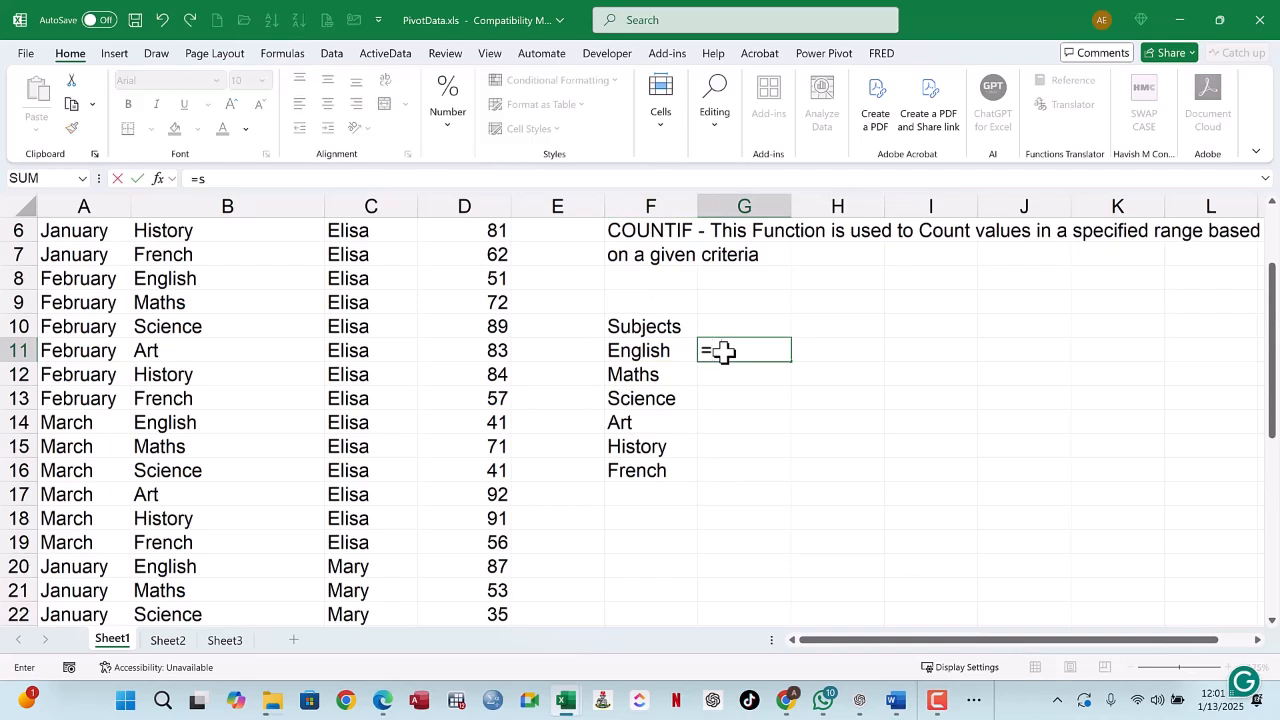
{"action": "type", "text": "um"}
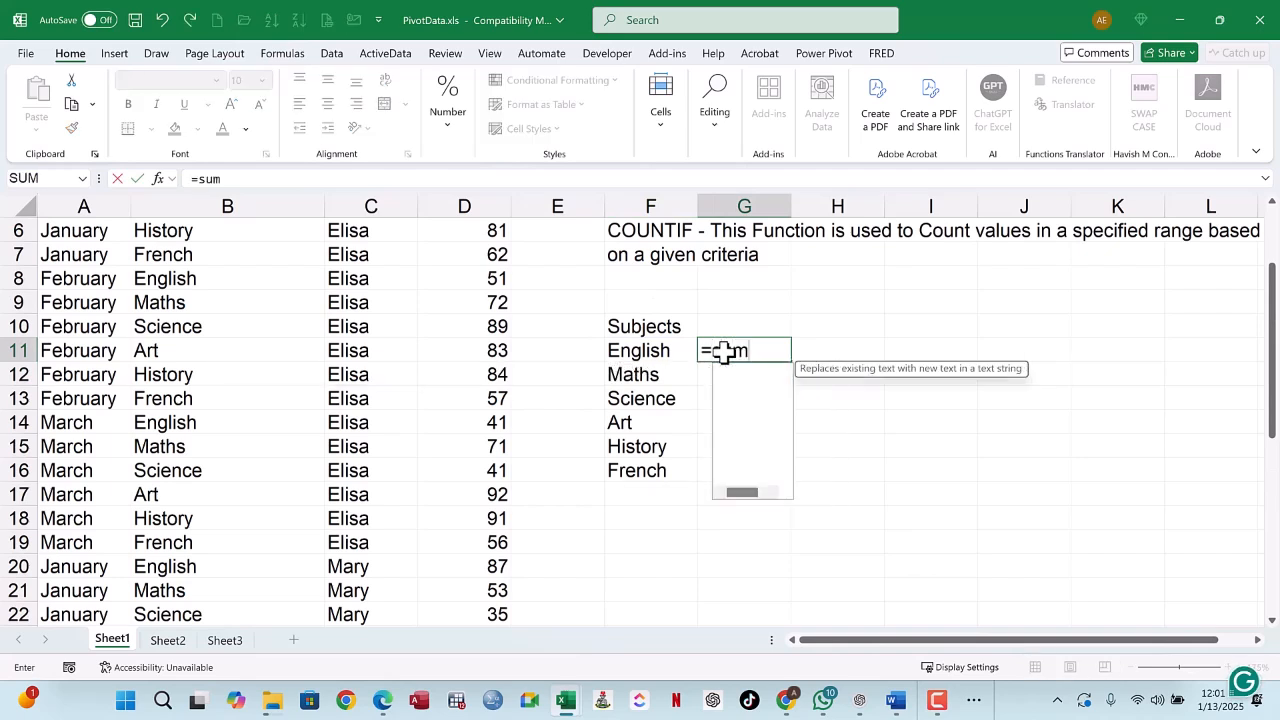
{"action": "type", "text": "if"}
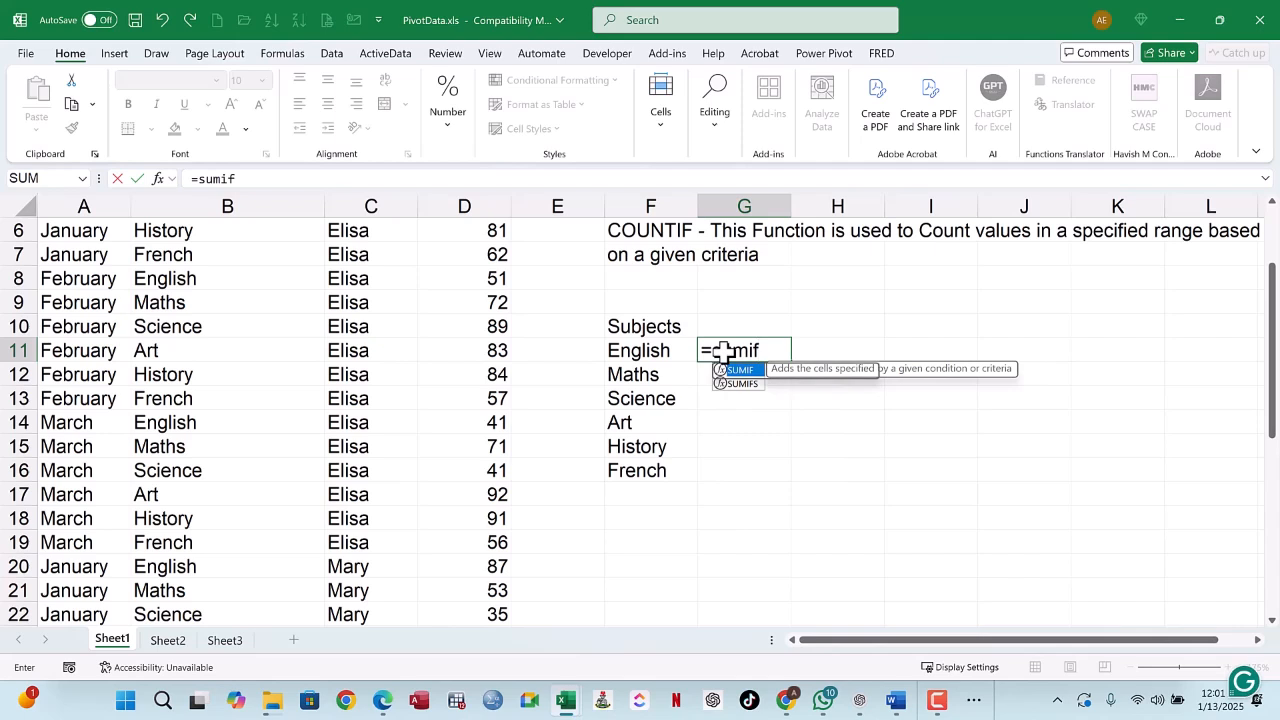
{"action": "type", "text": "("}
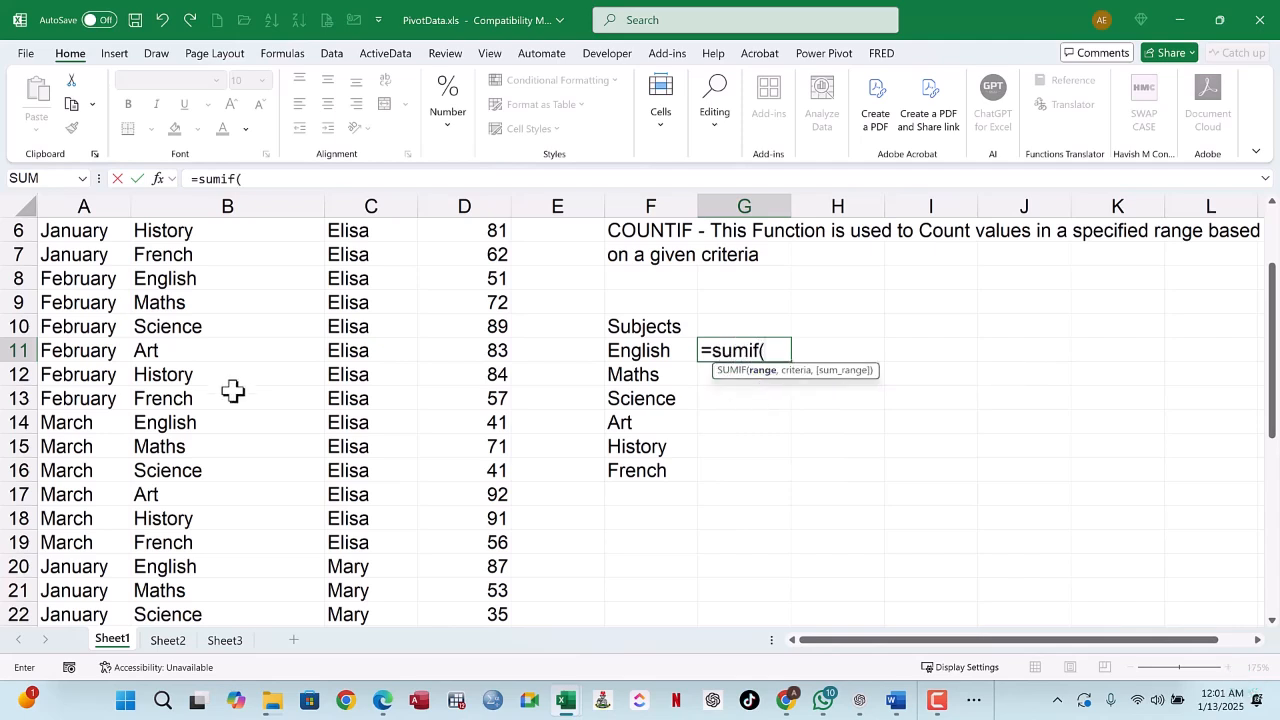
{"action": "scroll", "coordinate": [229, 386], "scroll_direction": "up", "scroll_amount": 2}
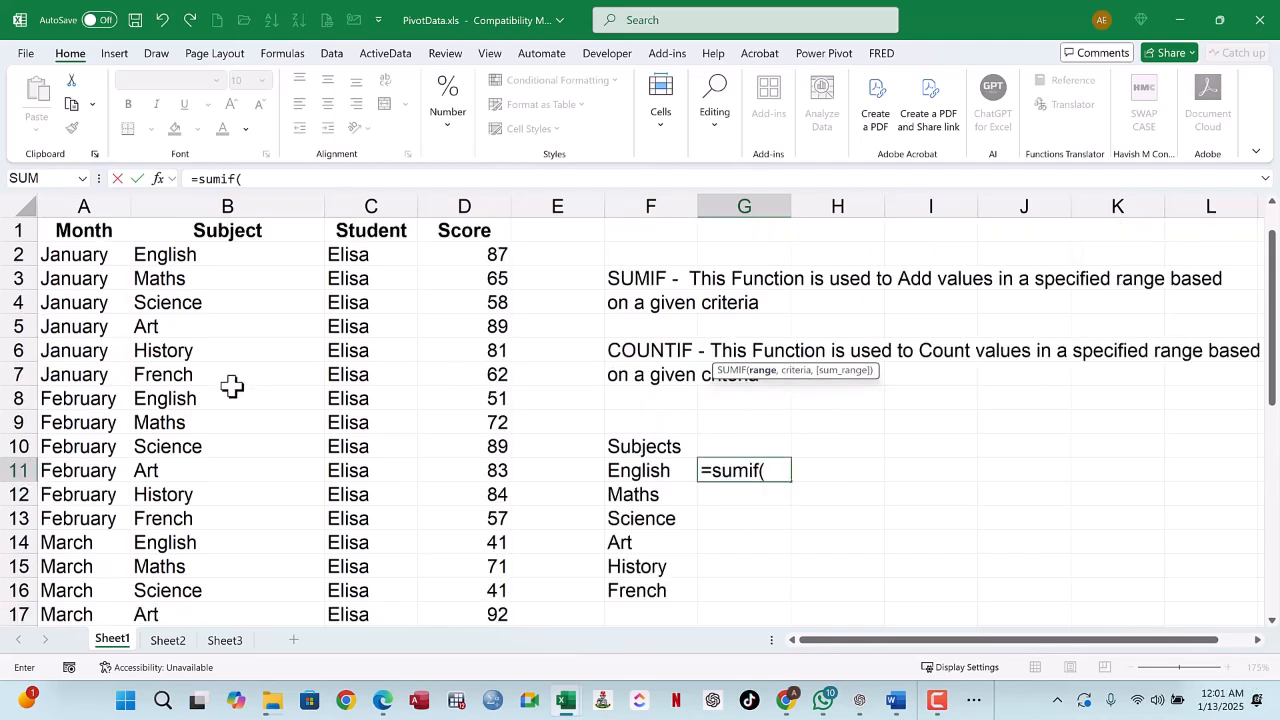
{"action": "left_click", "coordinate": [206, 203]}
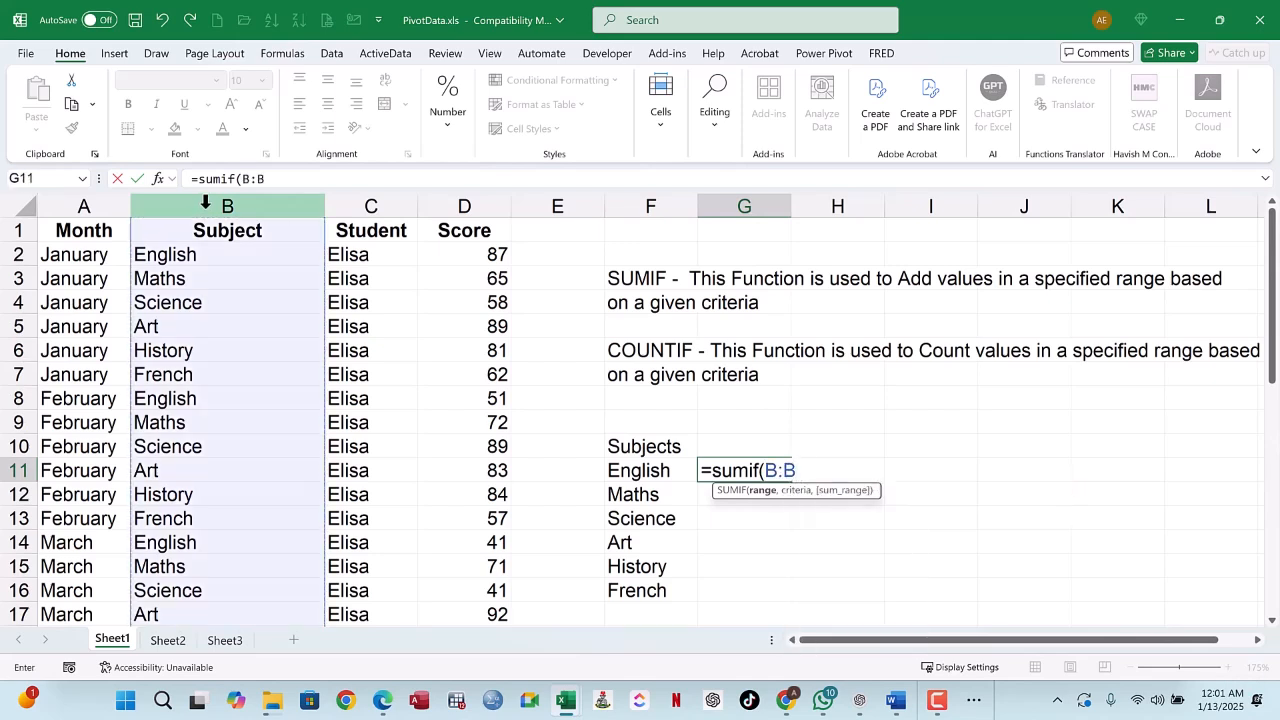
{"action": "type", "text": ","}
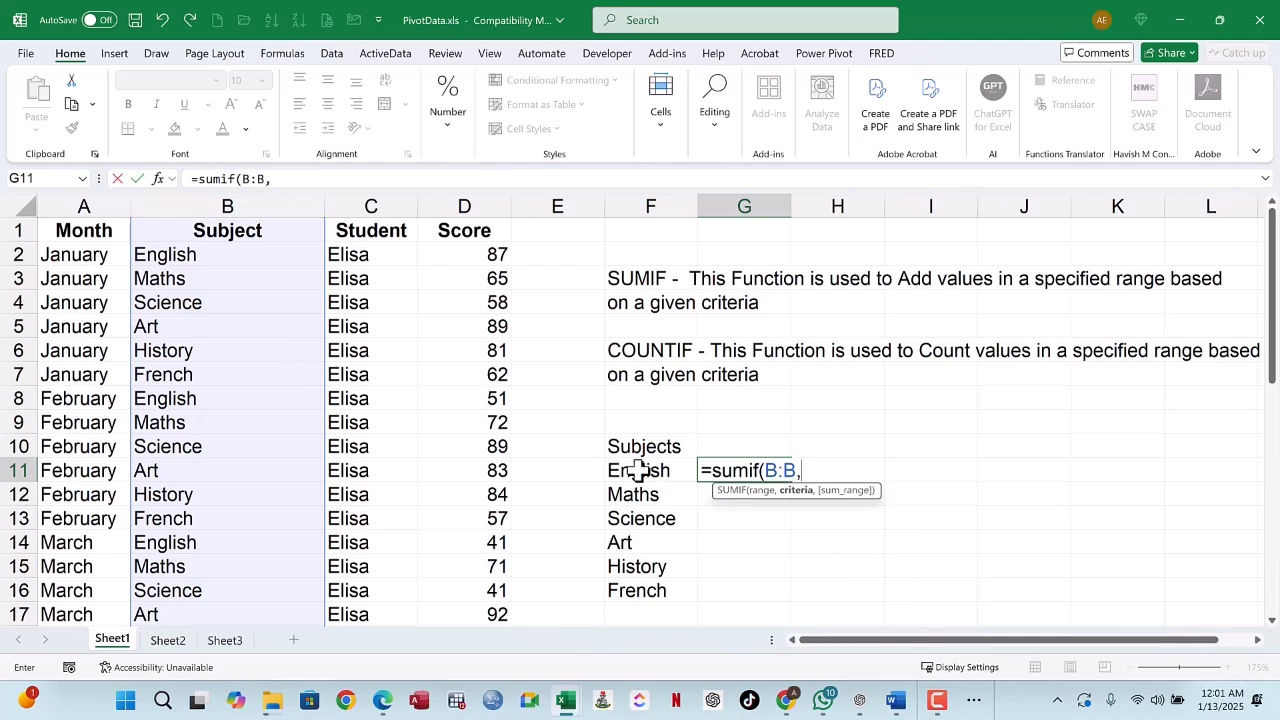
{"action": "left_click", "coordinate": [642, 470]}
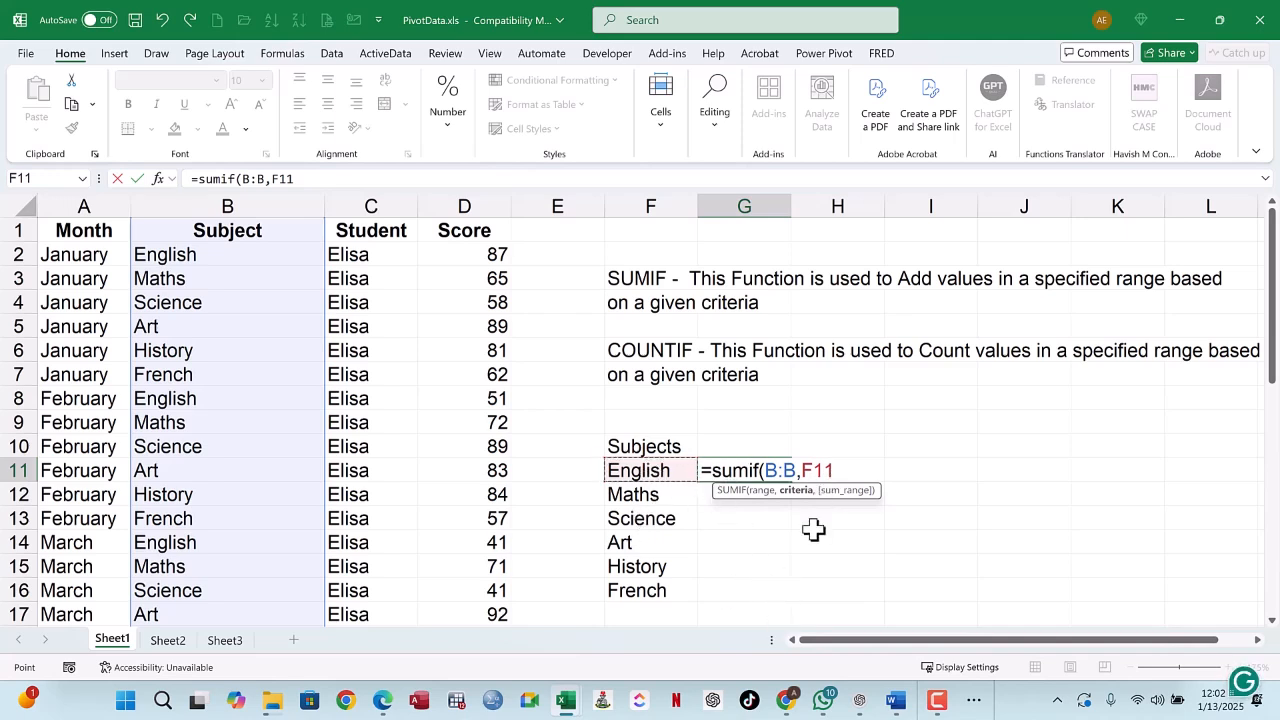
Step: Complete the G11 SUMIF formula with the whole of column D as the sum range
{"action": "type", "text": ","}
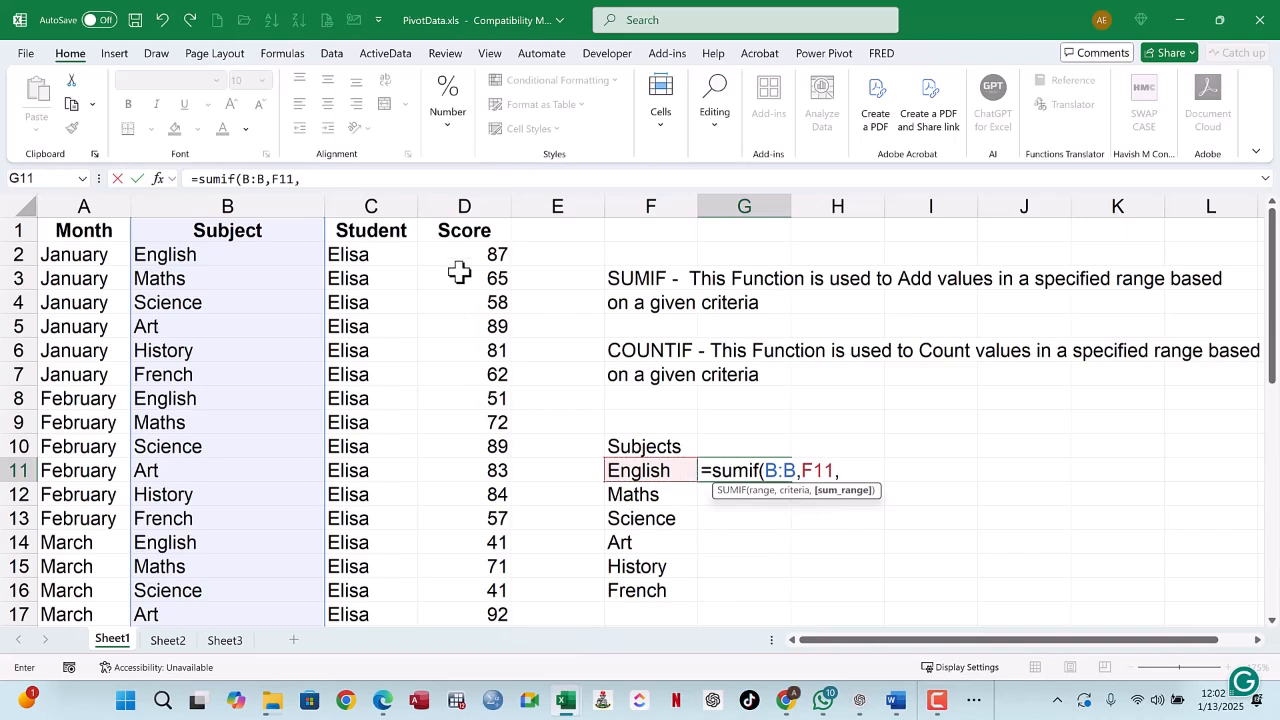
{"action": "left_click", "coordinate": [464, 205]}
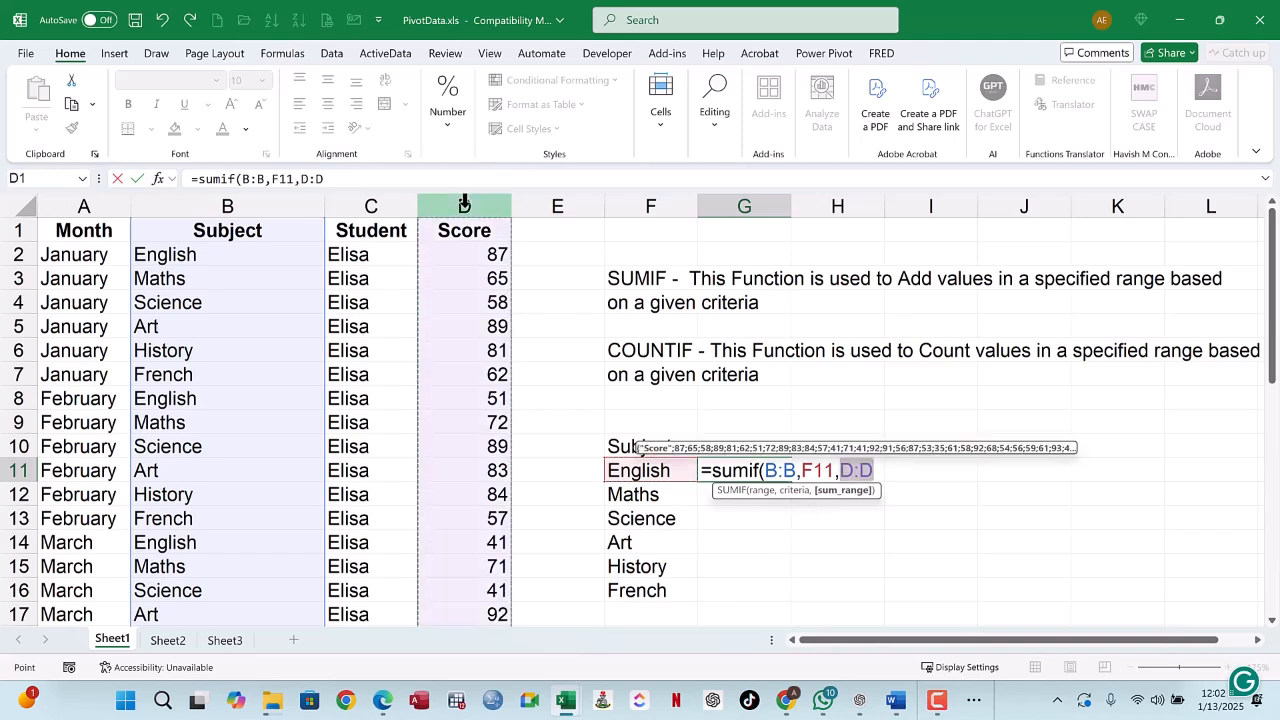
{"action": "key", "text": "Right"}
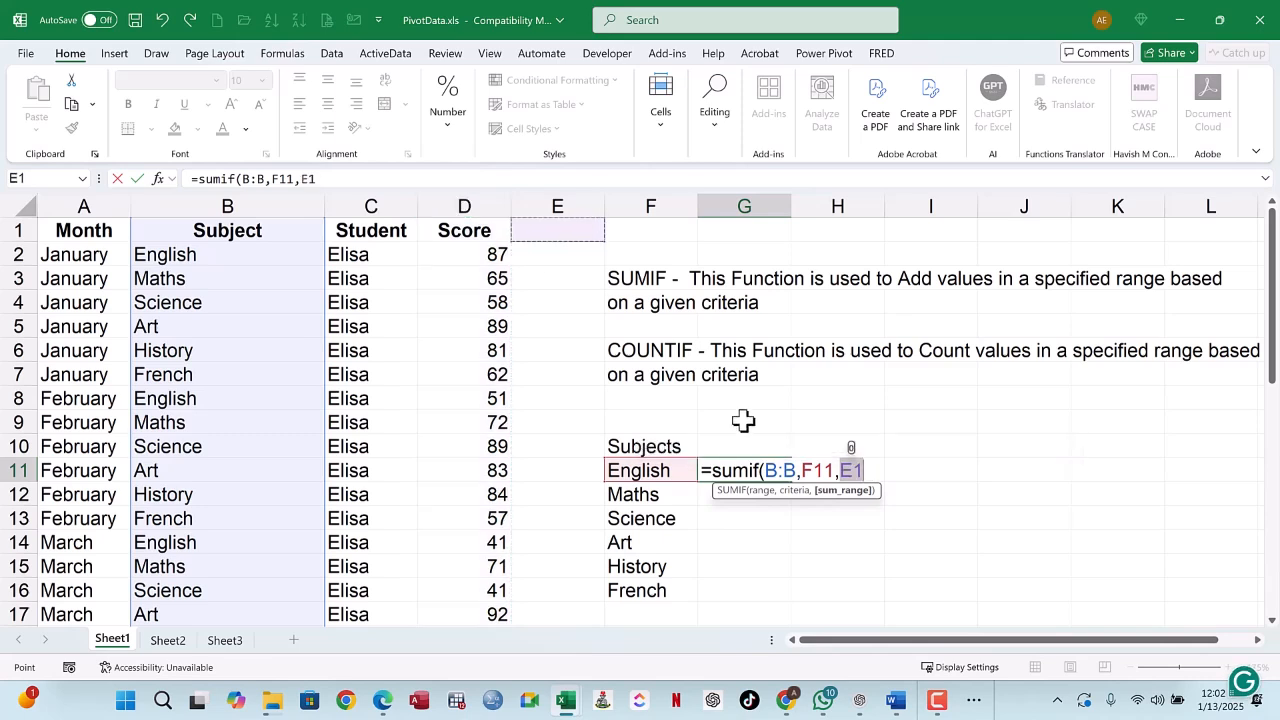
{"action": "key", "text": "BackSpace"}
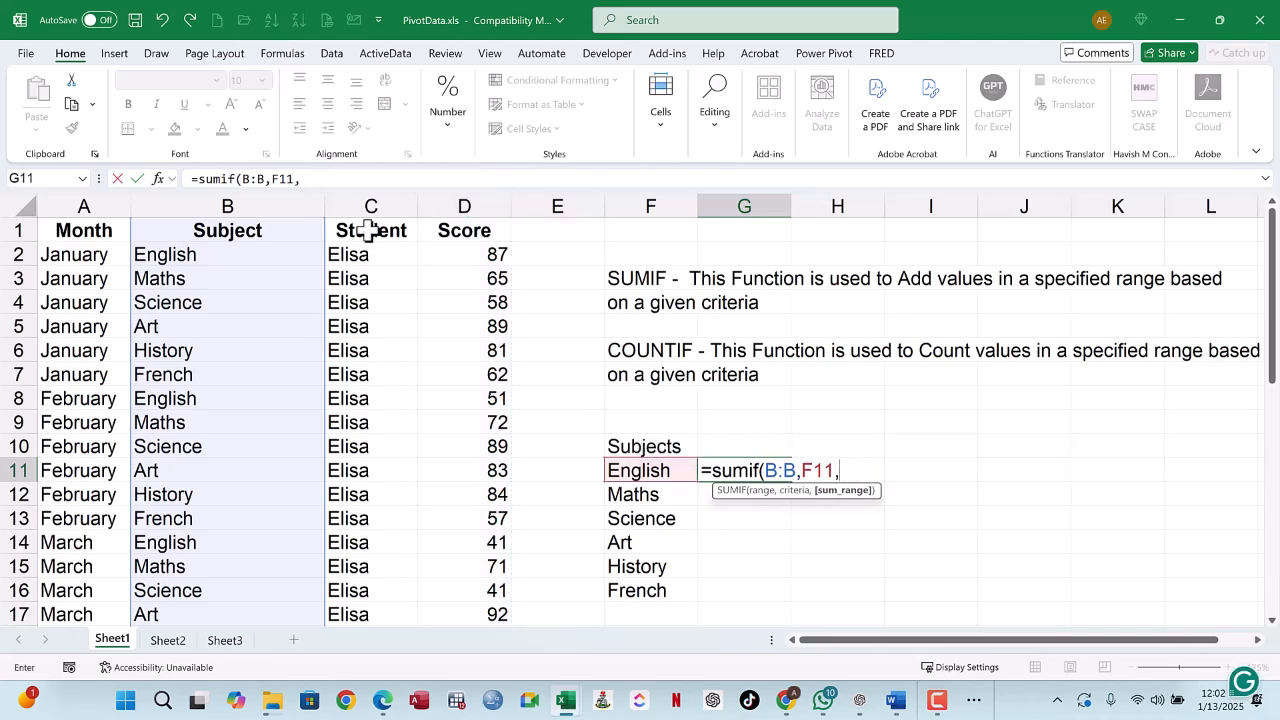
{"action": "left_click", "coordinate": [441, 197]}
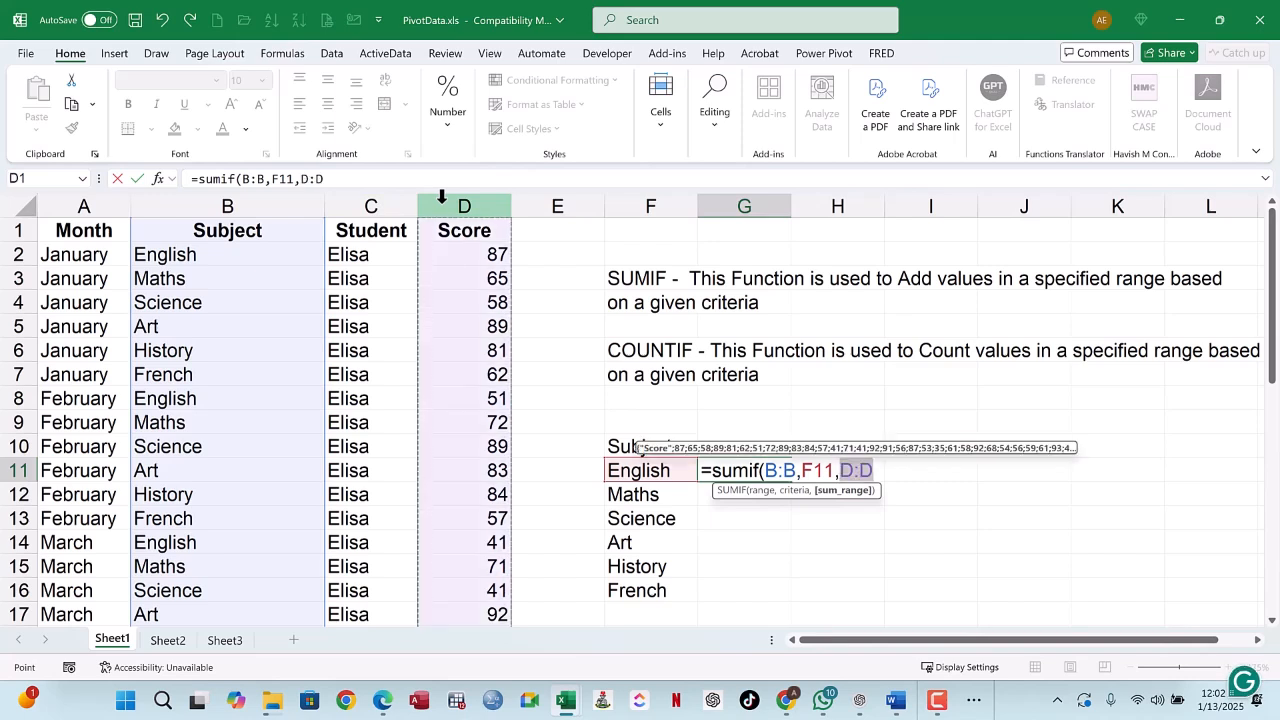
{"action": "type", "text": ")"}
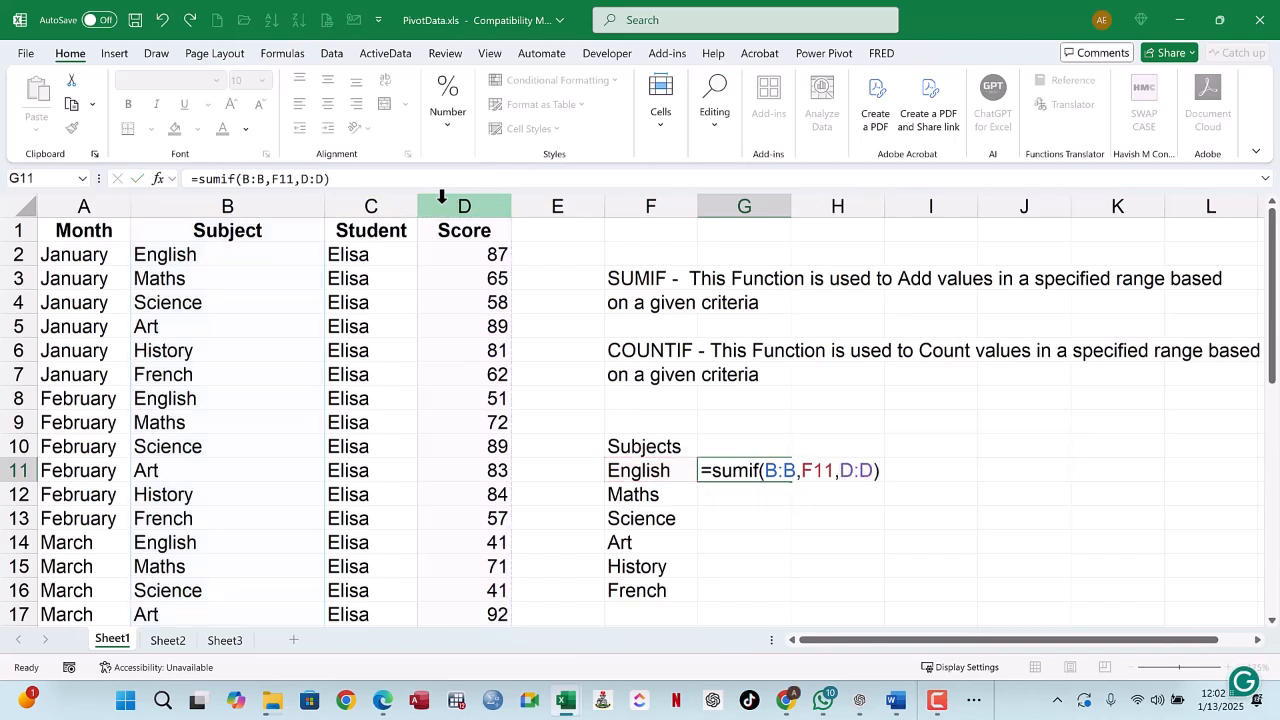
{"action": "key", "text": "Return"}
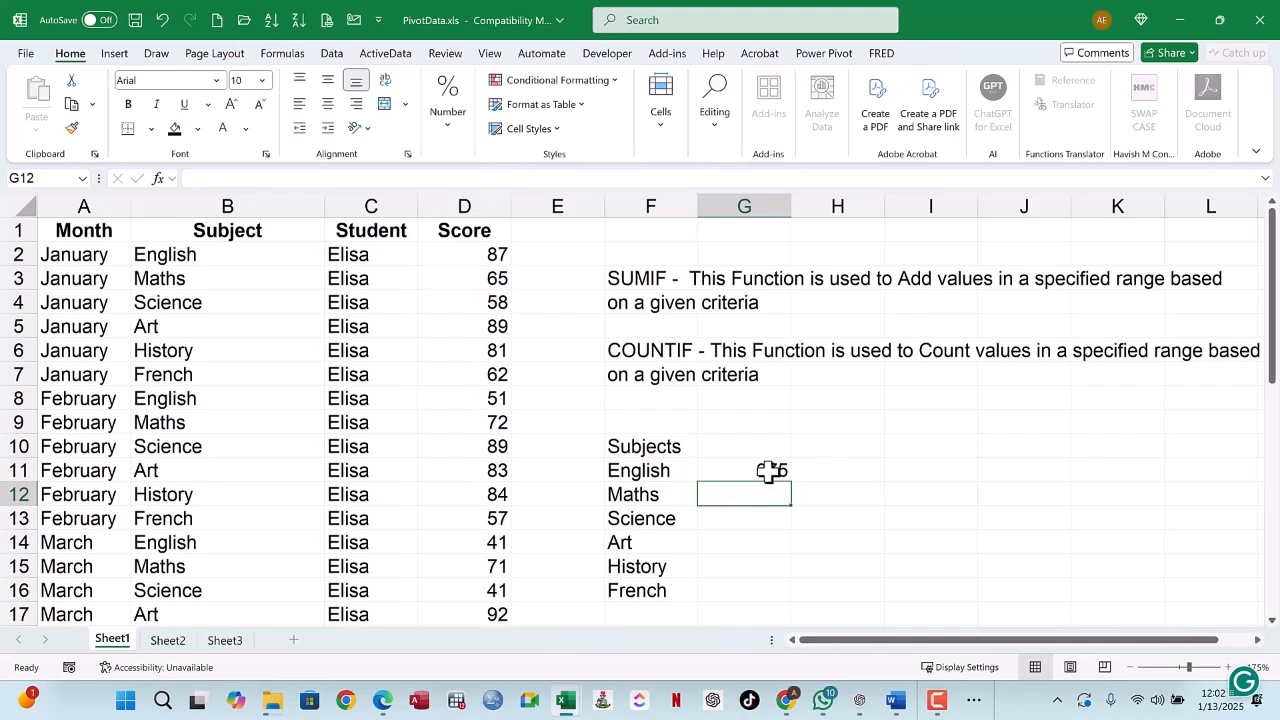
Step: Fill the SUMIF formula from G11 down to G16 and check the copied formulas beside the subjects
{"action": "left_click", "coordinate": [768, 471]}
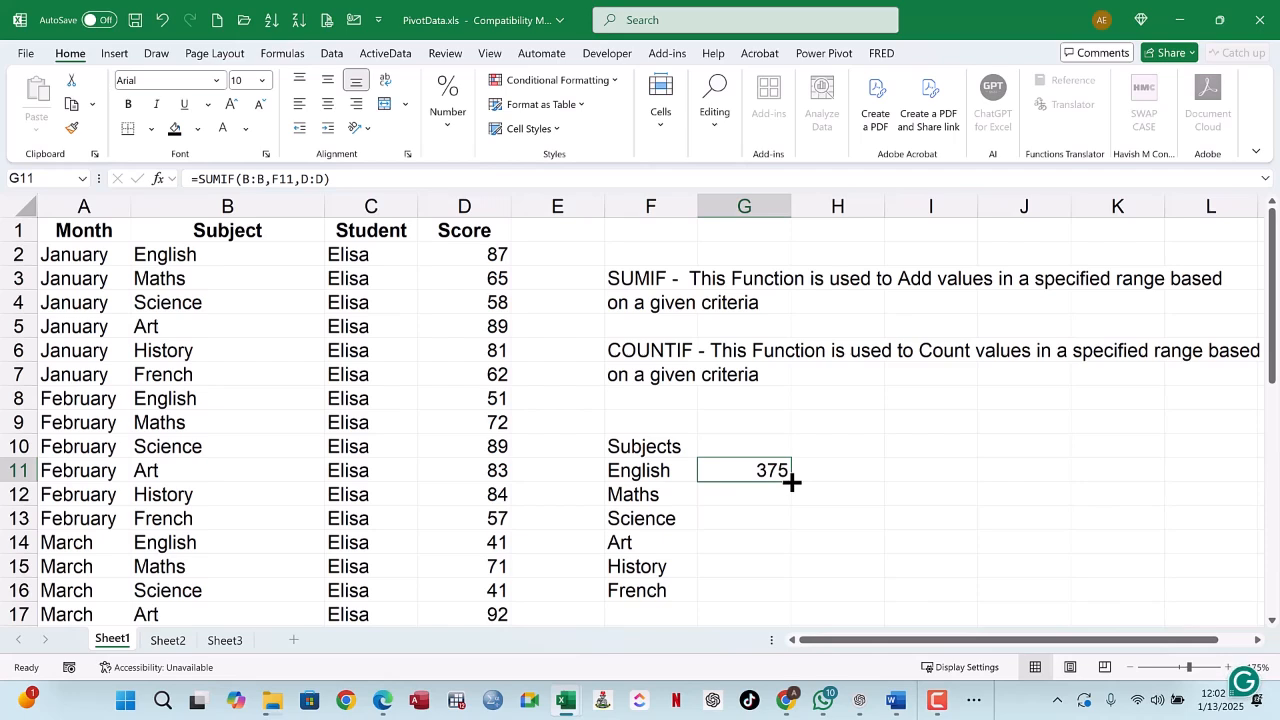
{"action": "double_click", "coordinate": [790, 482]}
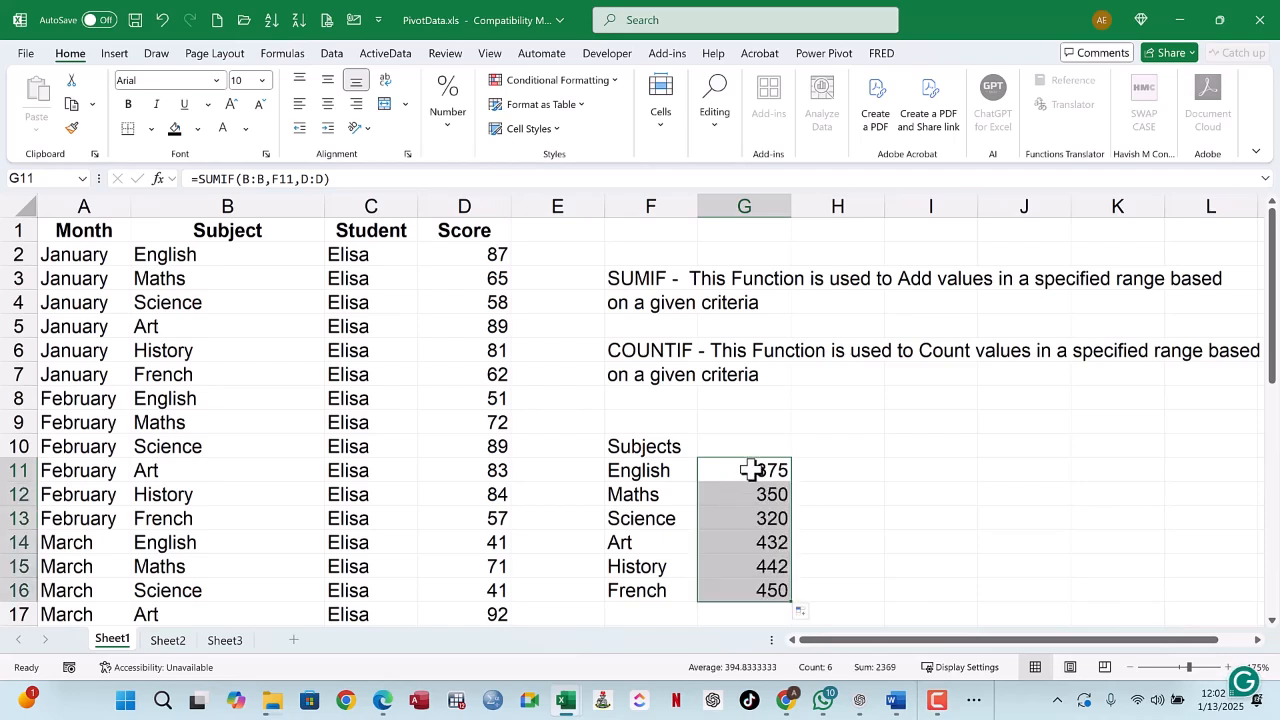
{"action": "left_click", "coordinate": [751, 471]}
{"action": "left_click", "coordinate": [757, 515]}
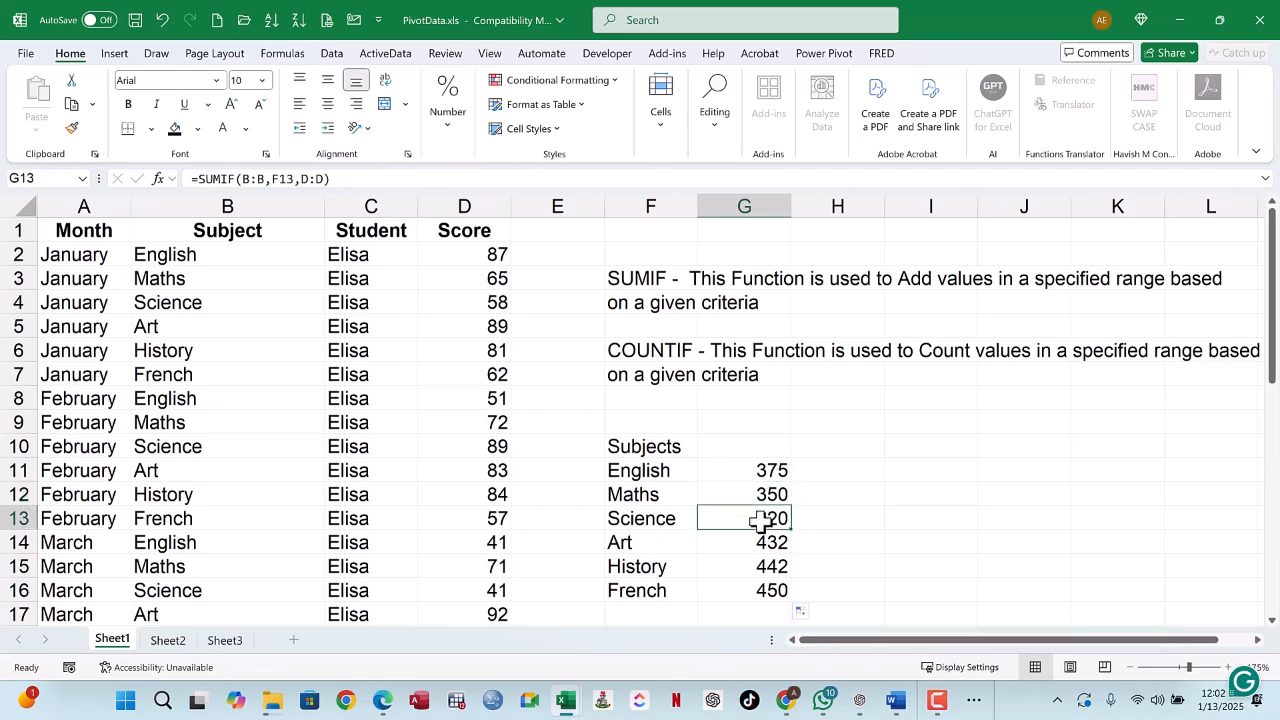
{"action": "left_click", "coordinate": [764, 542]}
{"action": "left_click", "coordinate": [766, 566]}
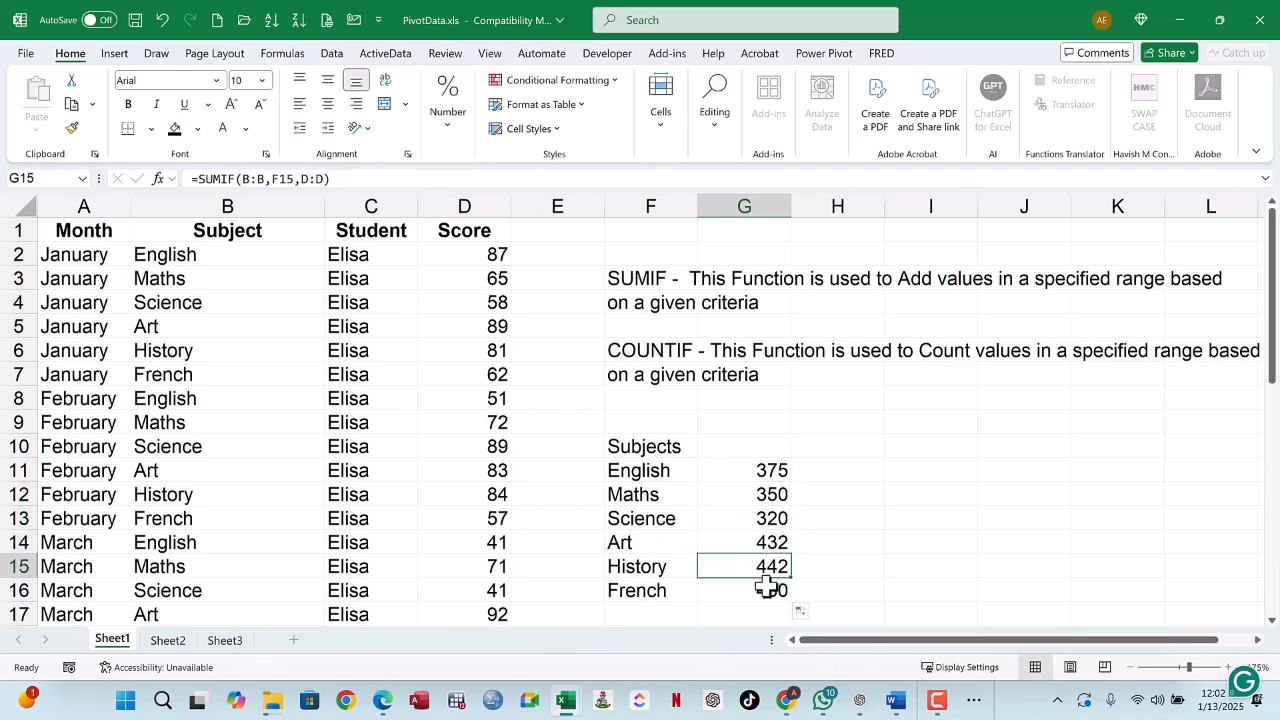
{"action": "left_click", "coordinate": [766, 585]}
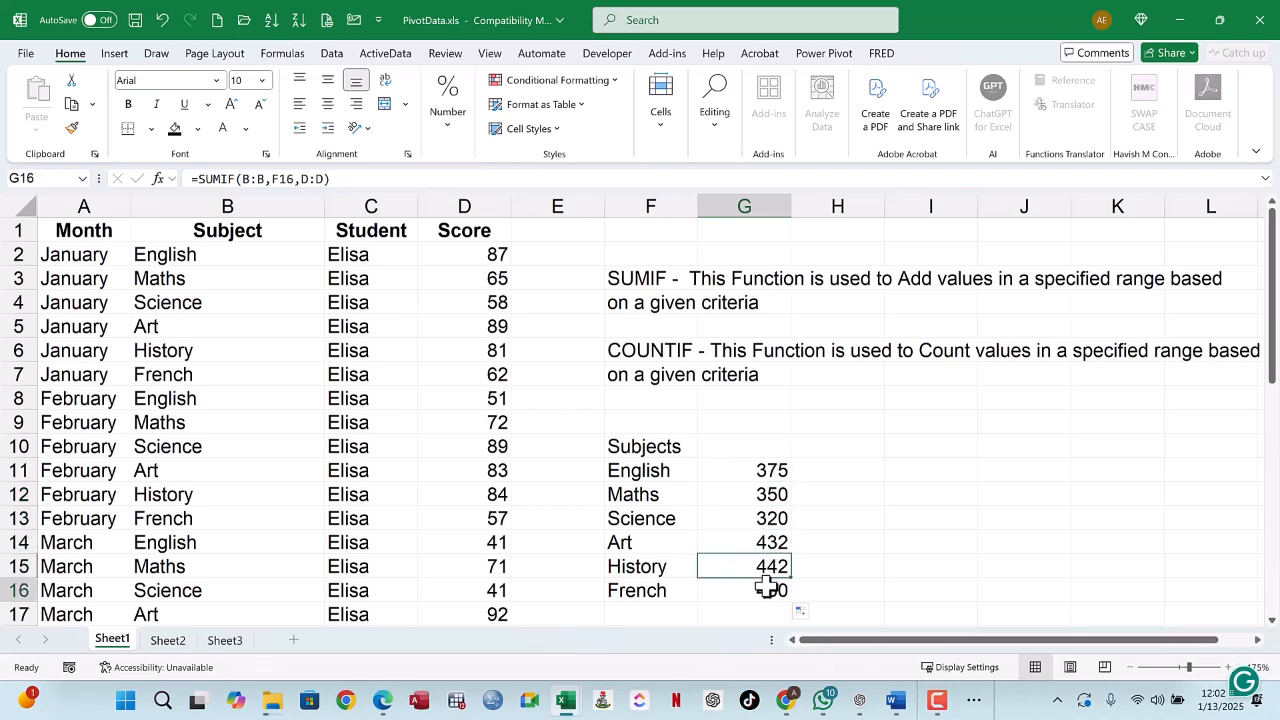
{"action": "left_click", "coordinate": [755, 447]}
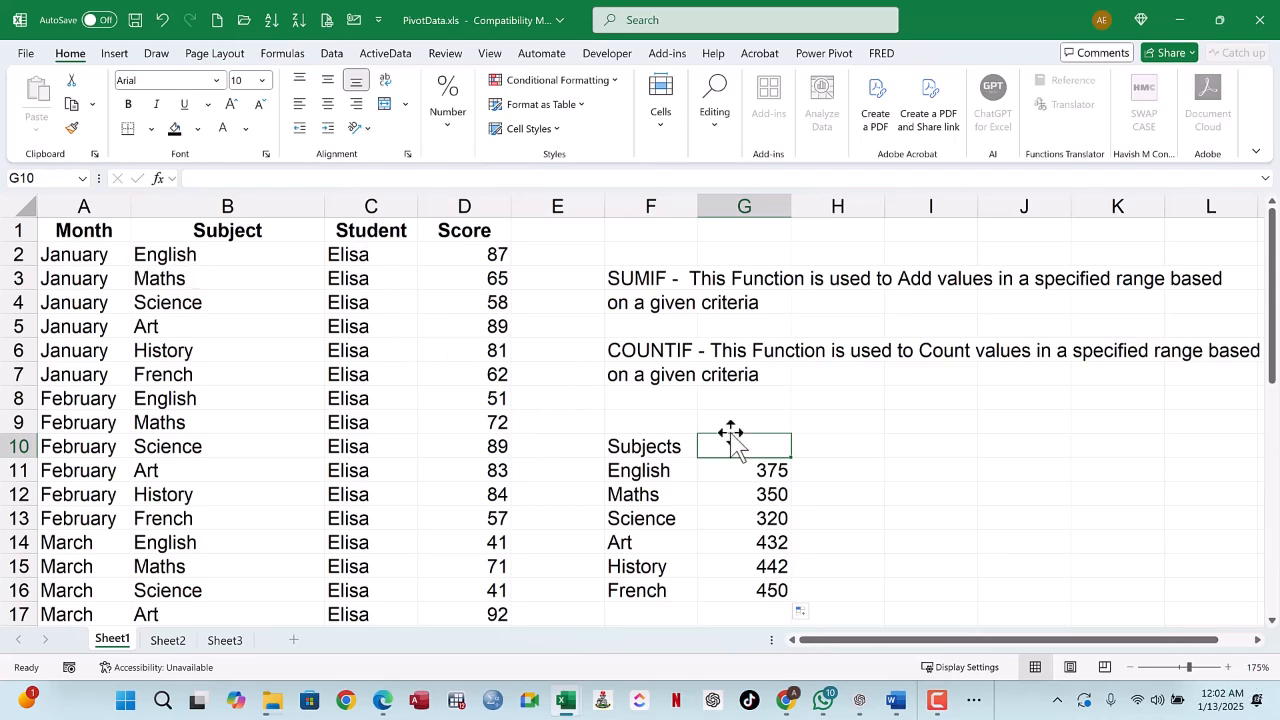
Step: Change the UNIQUE formula in F11 to use A2:A37 so it lists the distinct months
{"action": "left_click", "coordinate": [646, 473]}
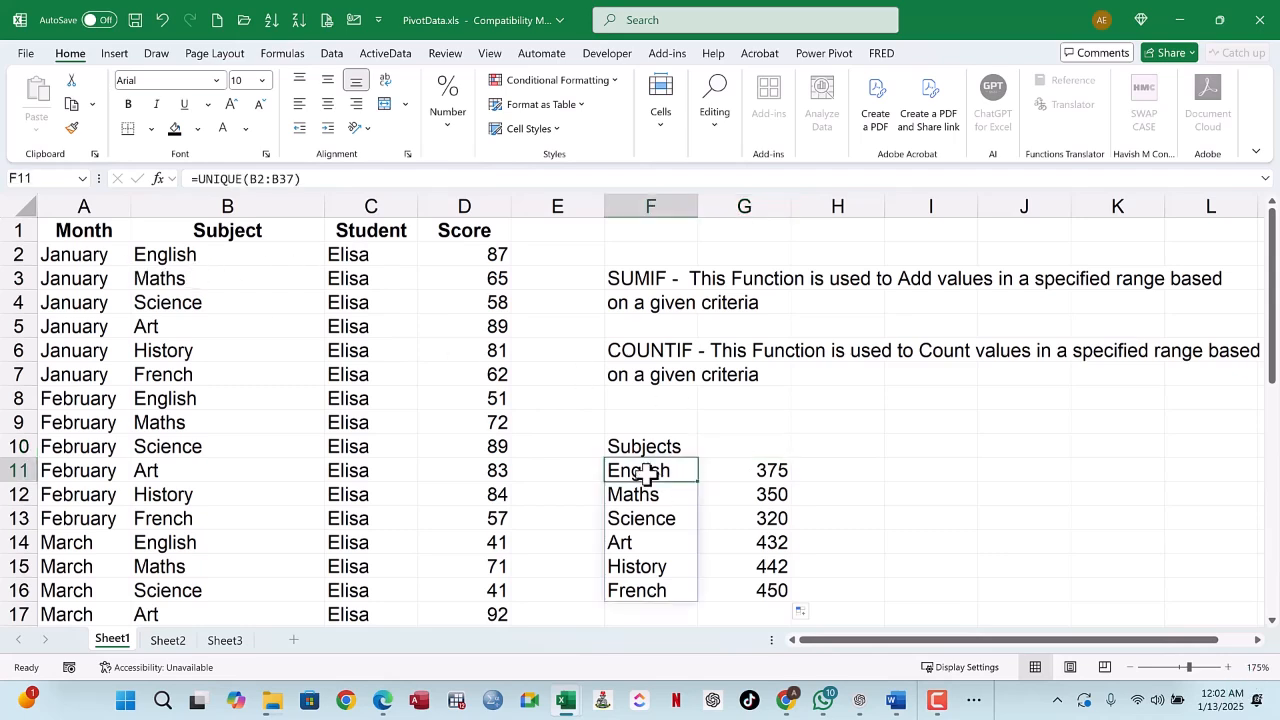
{"action": "left_click", "coordinate": [256, 179]}
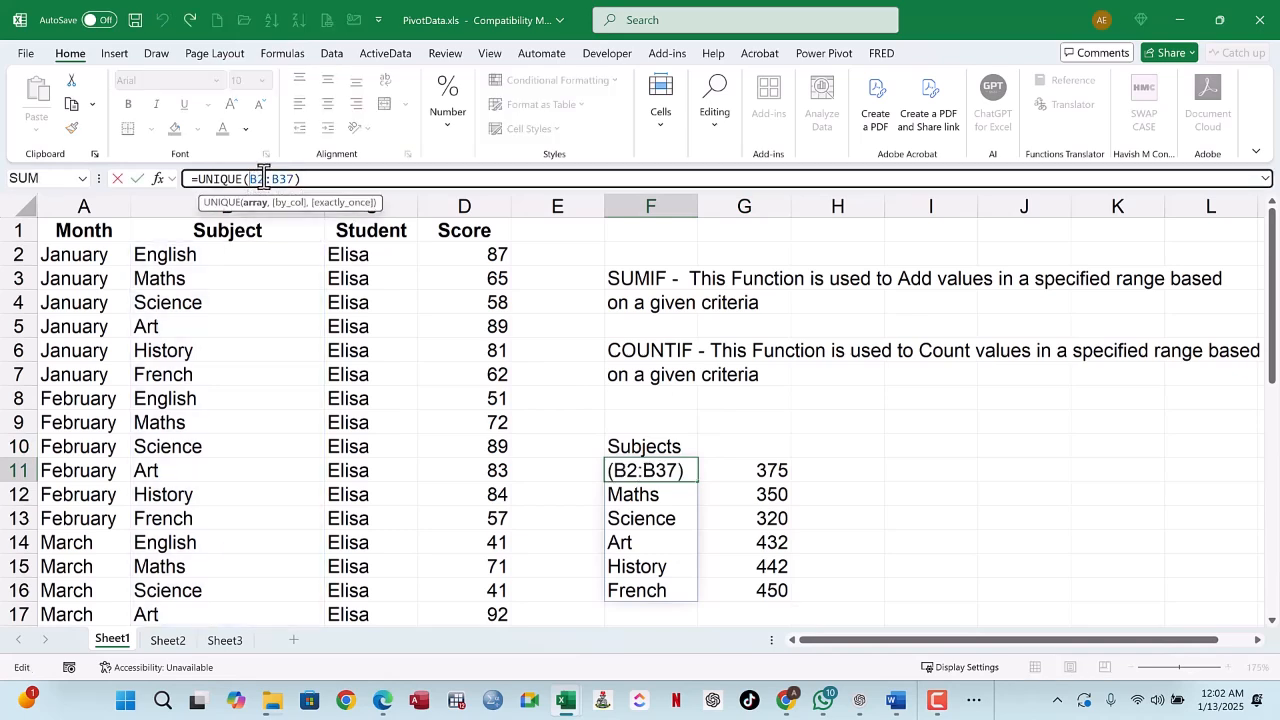
{"action": "key", "text": "BackSpace"}
{"action": "type", "text": "a"}
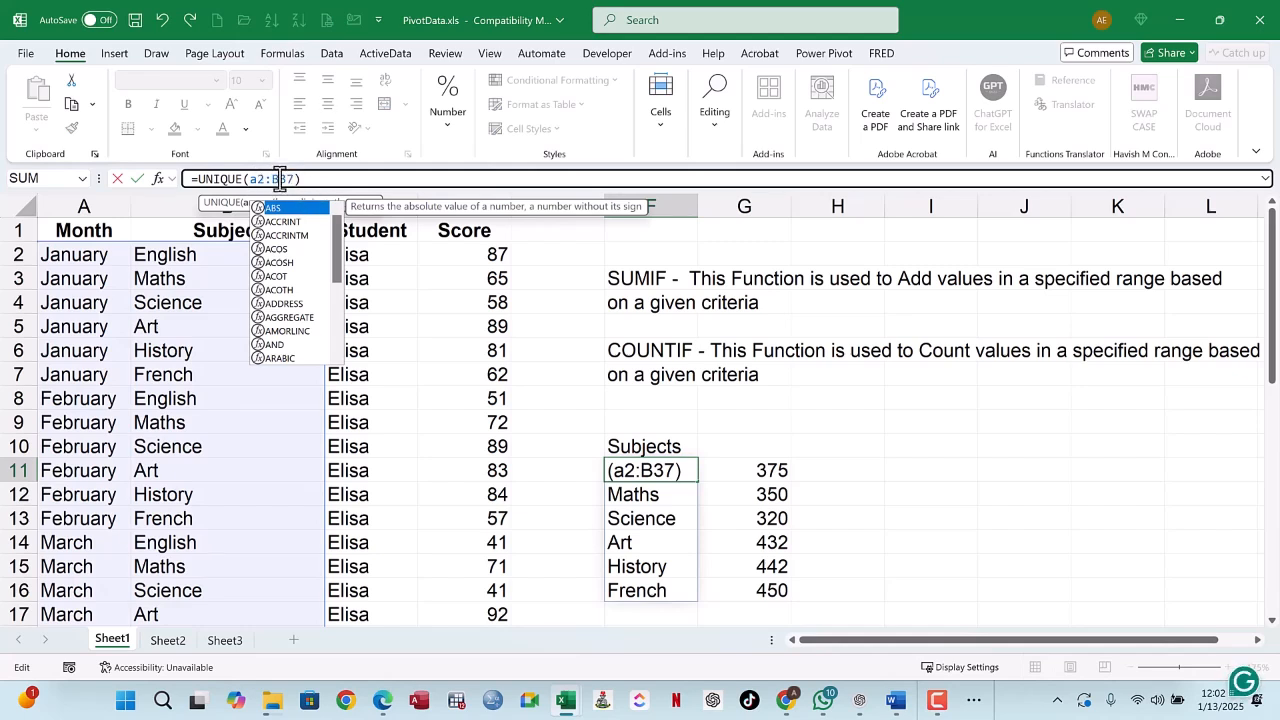
{"action": "left_click", "coordinate": [281, 179]}
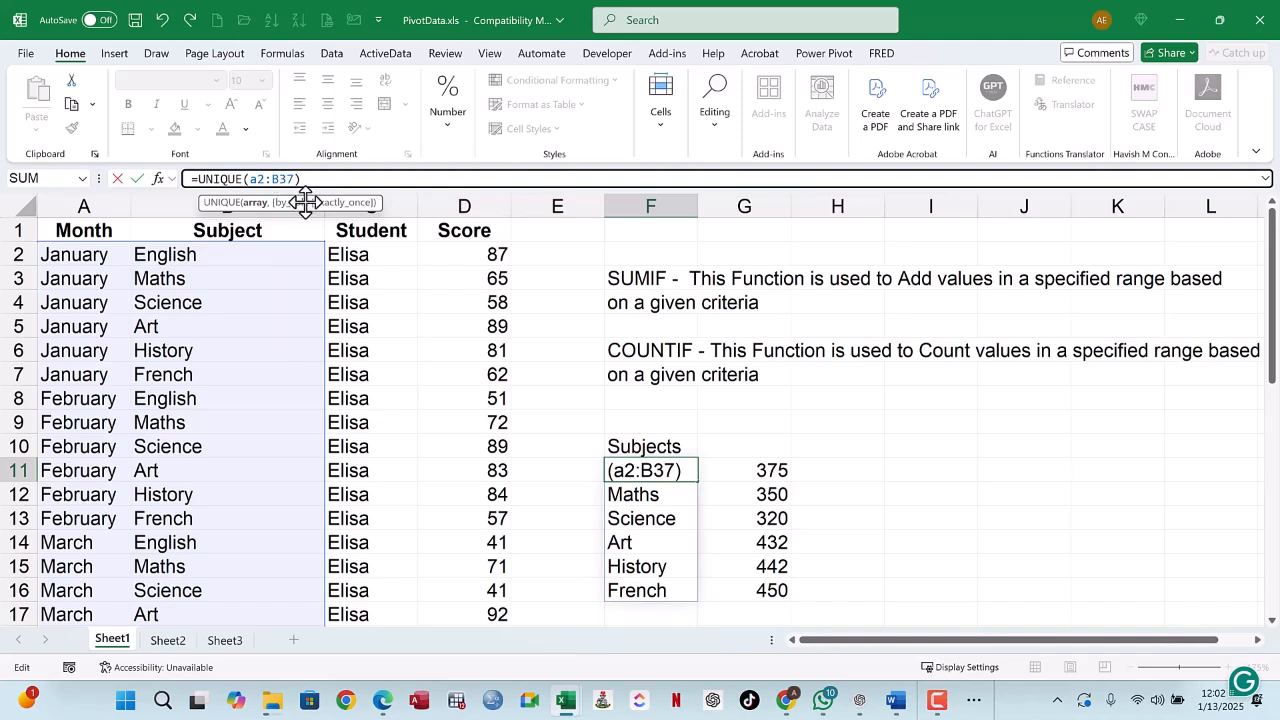
{"action": "key", "text": "BackSpace"}
{"action": "type", "text": "a"}
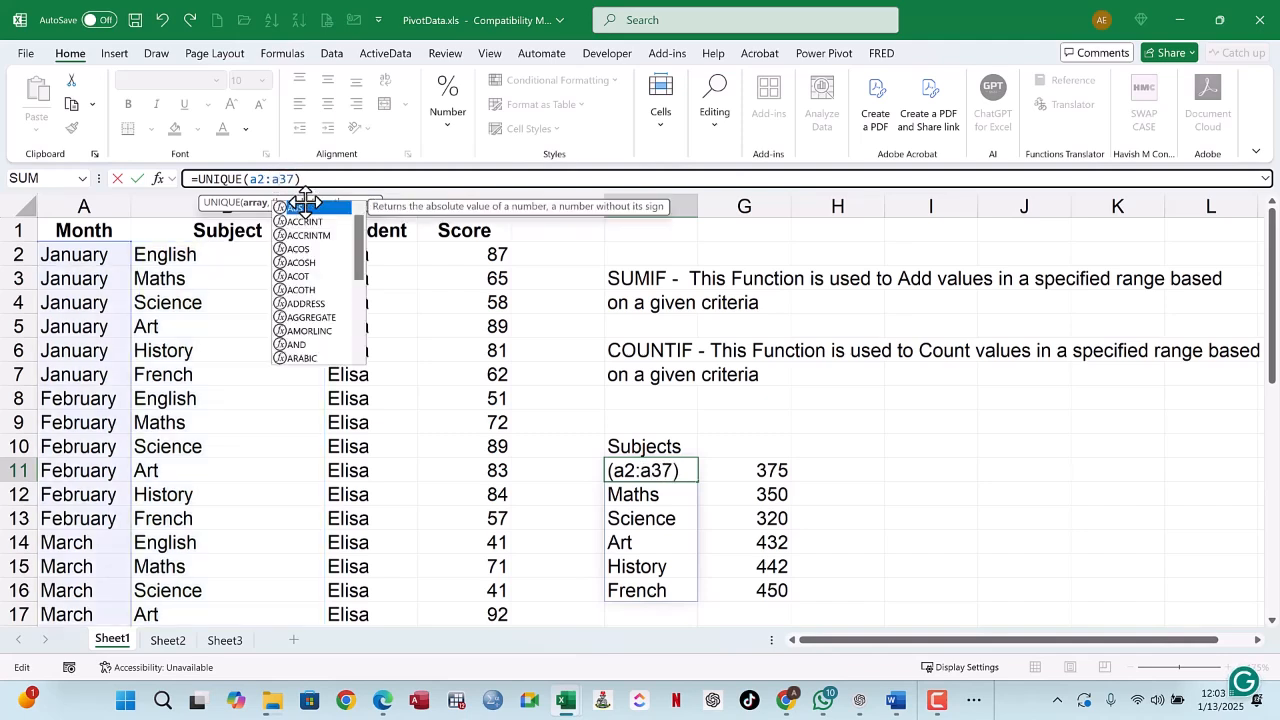
{"action": "key", "text": "Return"}
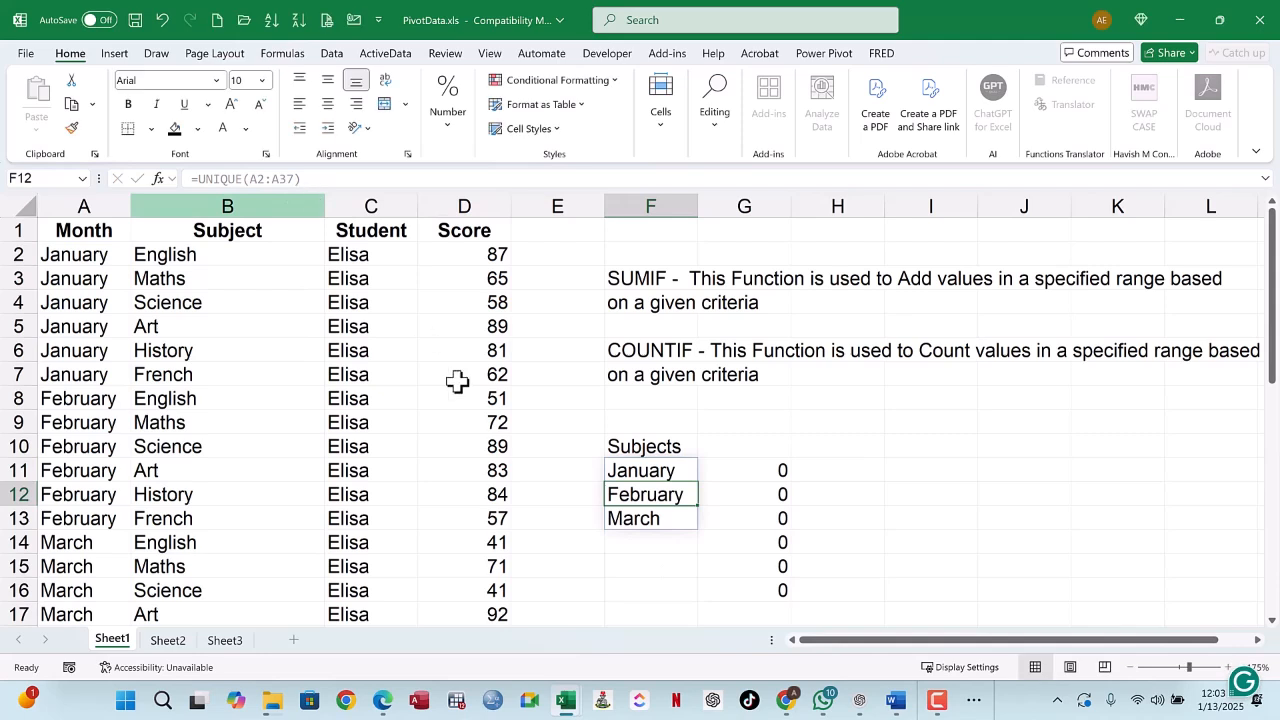
{"action": "left_click", "coordinate": [763, 473]}
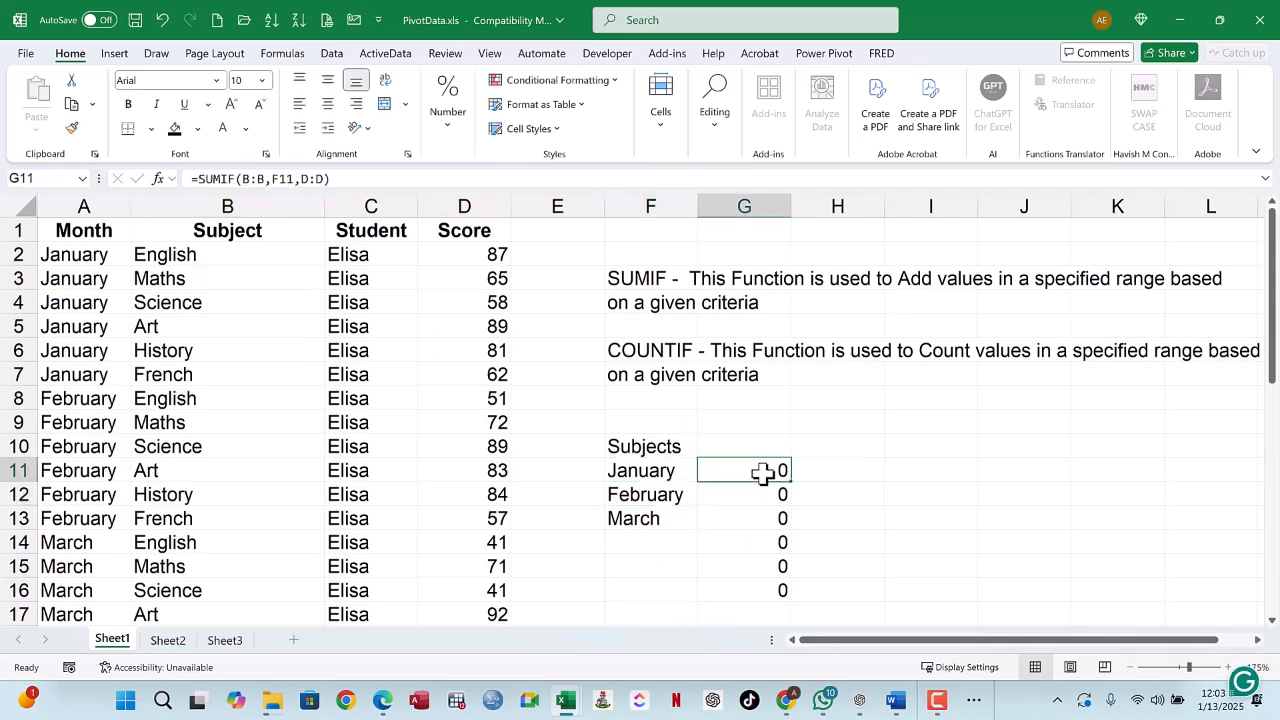
{"action": "double_click", "coordinate": [763, 473]}
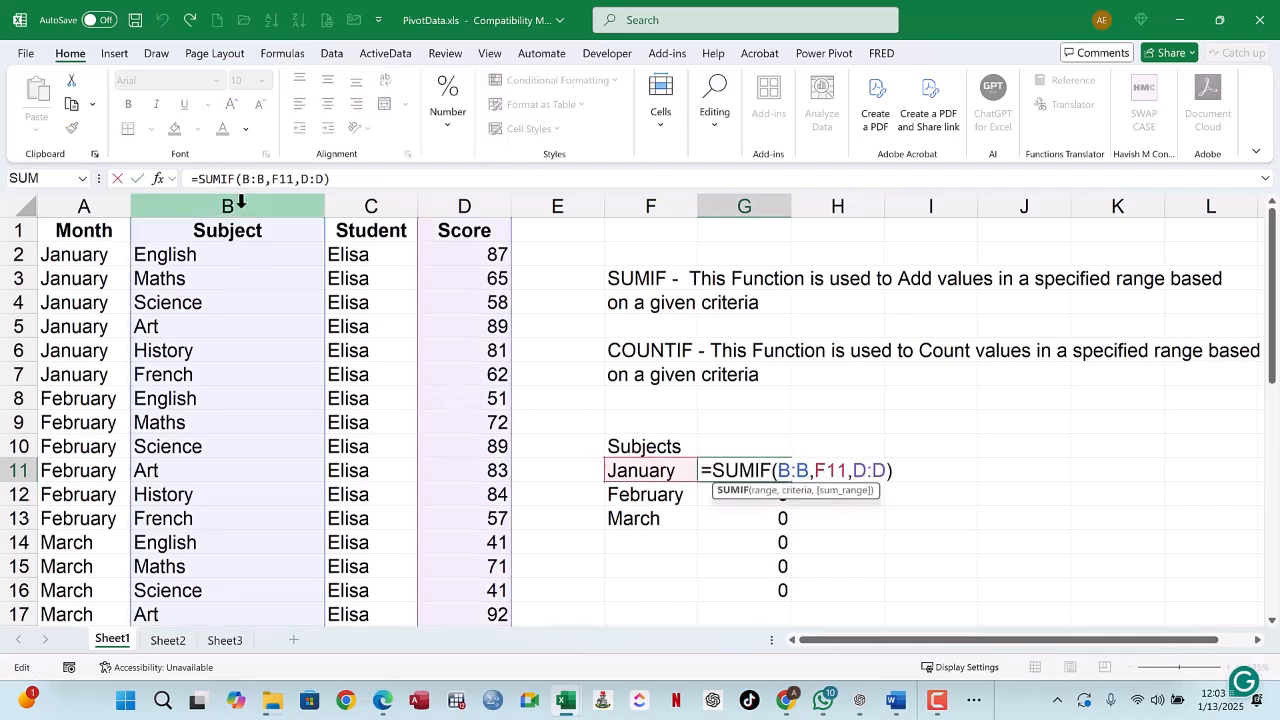
{"action": "left_click_drag", "start_coordinate": [228, 203], "coordinate": [104, 208]}
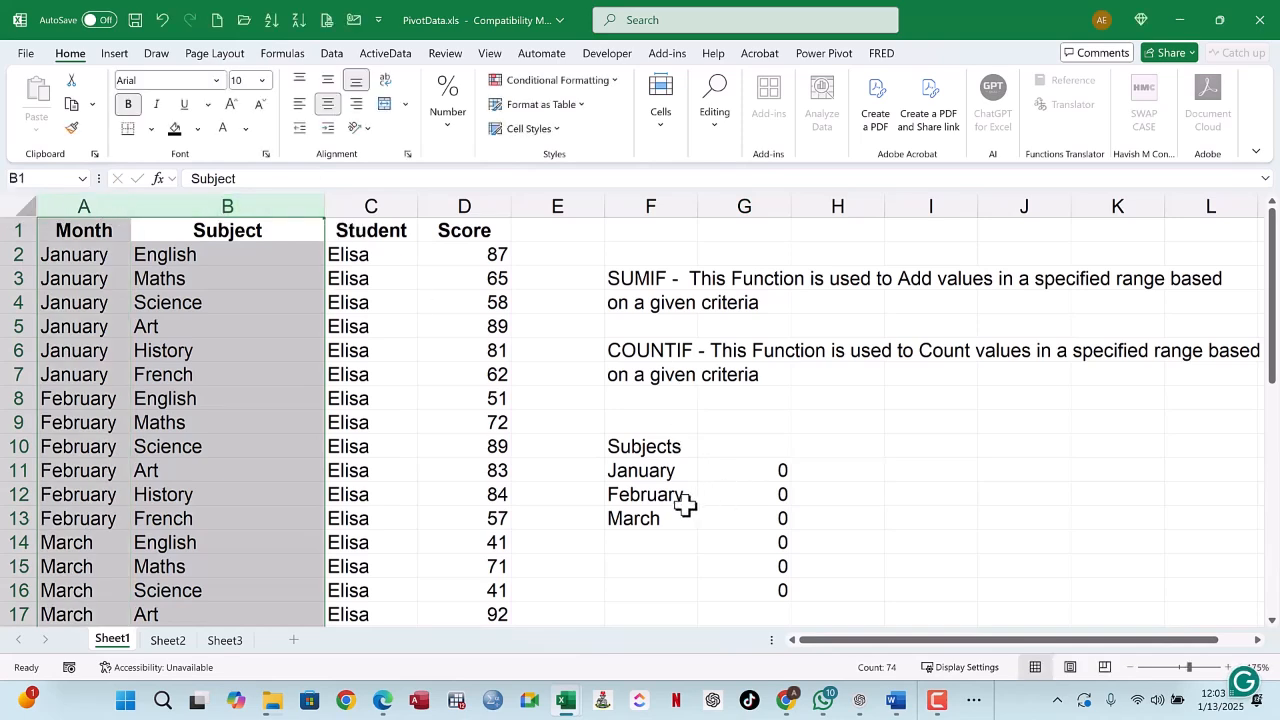
Step: Change the SUMIF range in G11 to the whole of column A so it totals the scores by month
{"action": "left_click", "coordinate": [756, 474]}
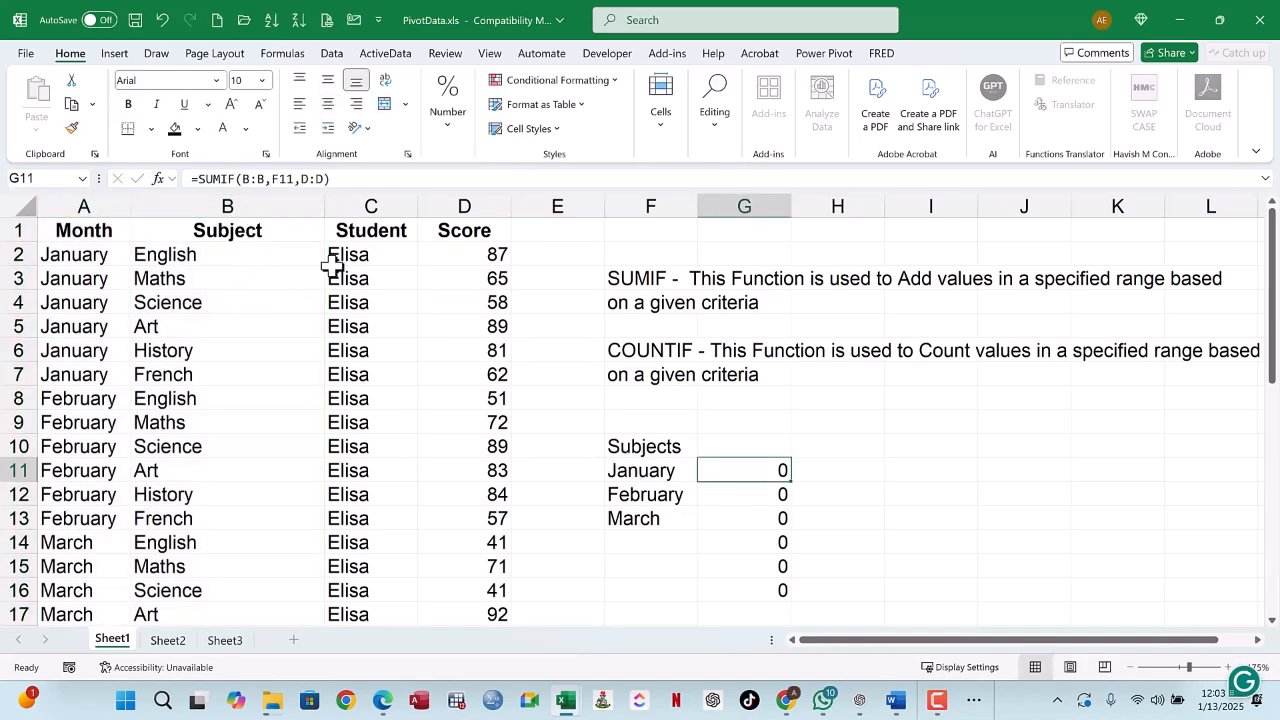
{"action": "double_click", "coordinate": [763, 471]}
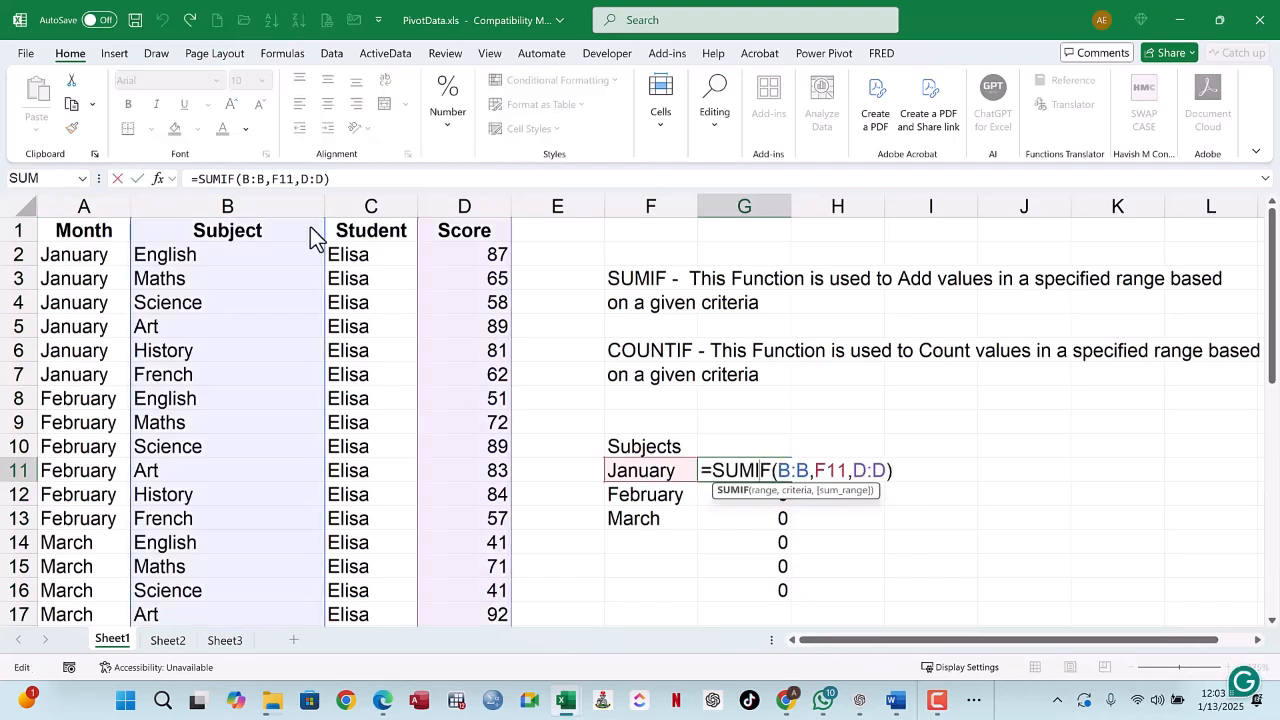
{"action": "left_click_drag", "start_coordinate": [130, 240], "coordinate": [118, 243]}
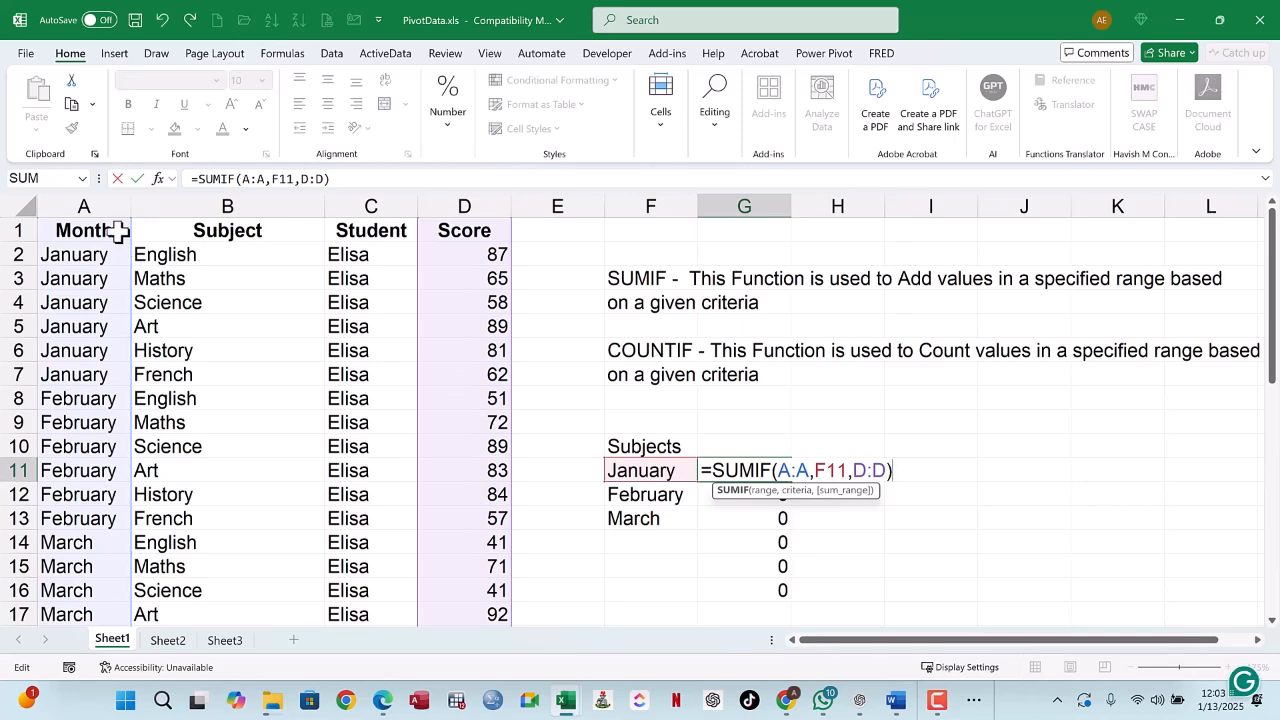
{"action": "left_click", "coordinate": [866, 471]}
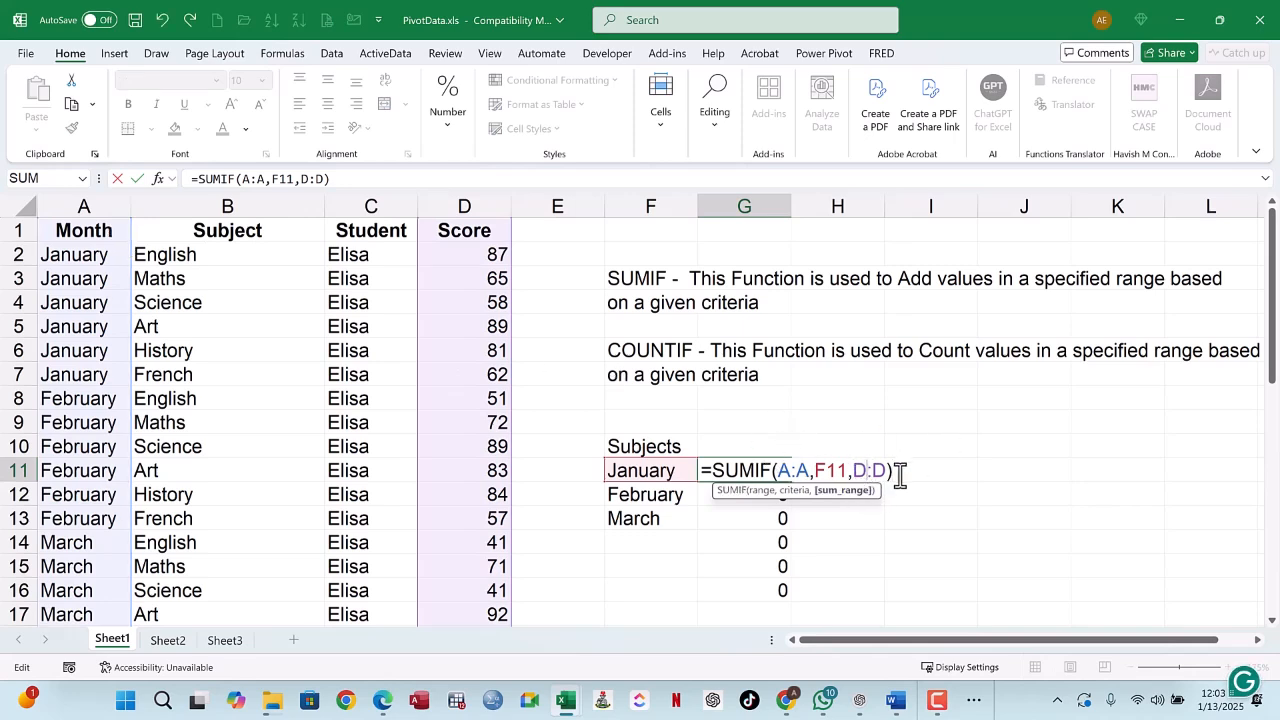
{"action": "key", "text": "Return"}
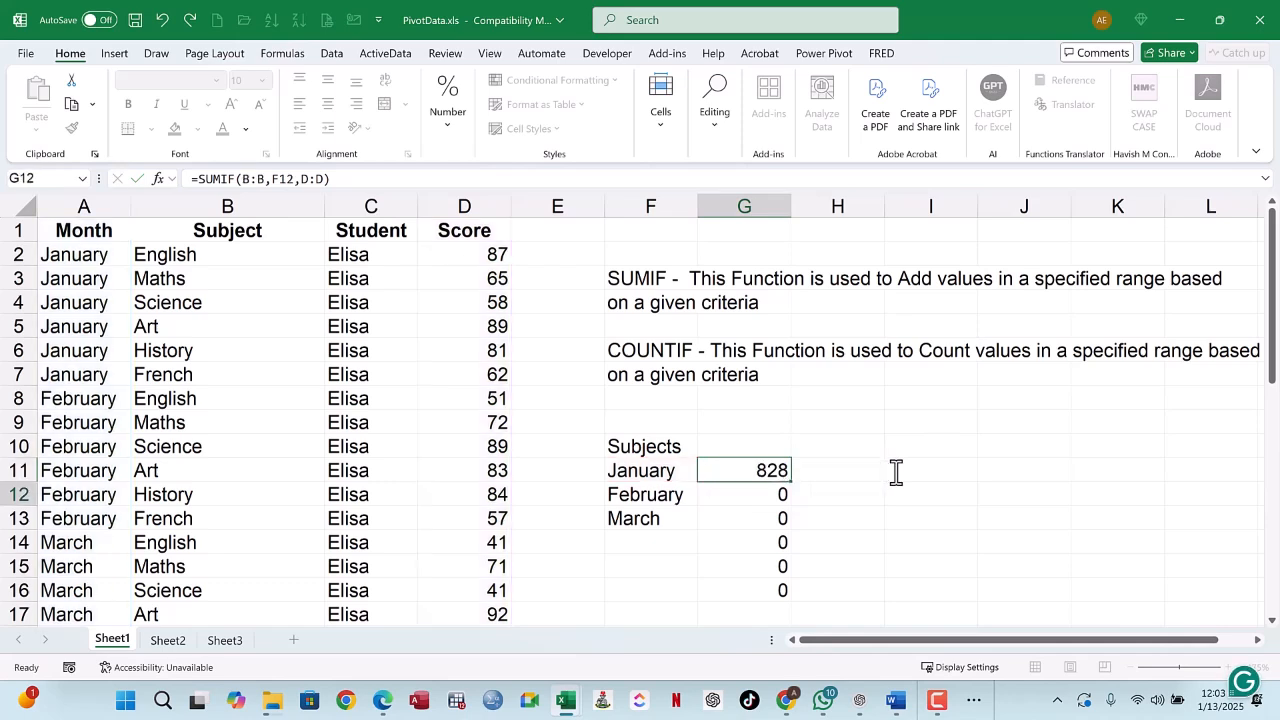
Step: Fill the month SUMIF formula from G11 down the column and clear the surplus formulas in G14:G16
{"action": "left_click", "coordinate": [775, 470]}
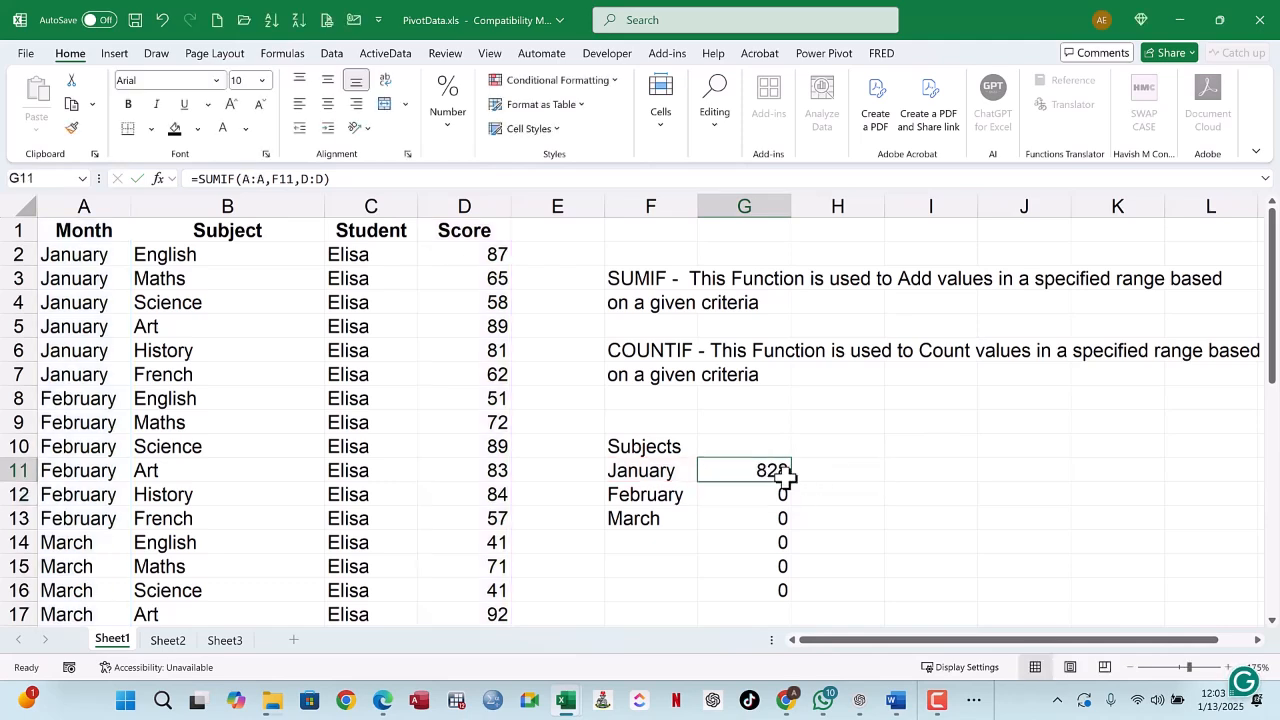
{"action": "double_click", "coordinate": [791, 482]}
{"action": "left_click_drag", "start_coordinate": [771, 546], "coordinate": [763, 596]}
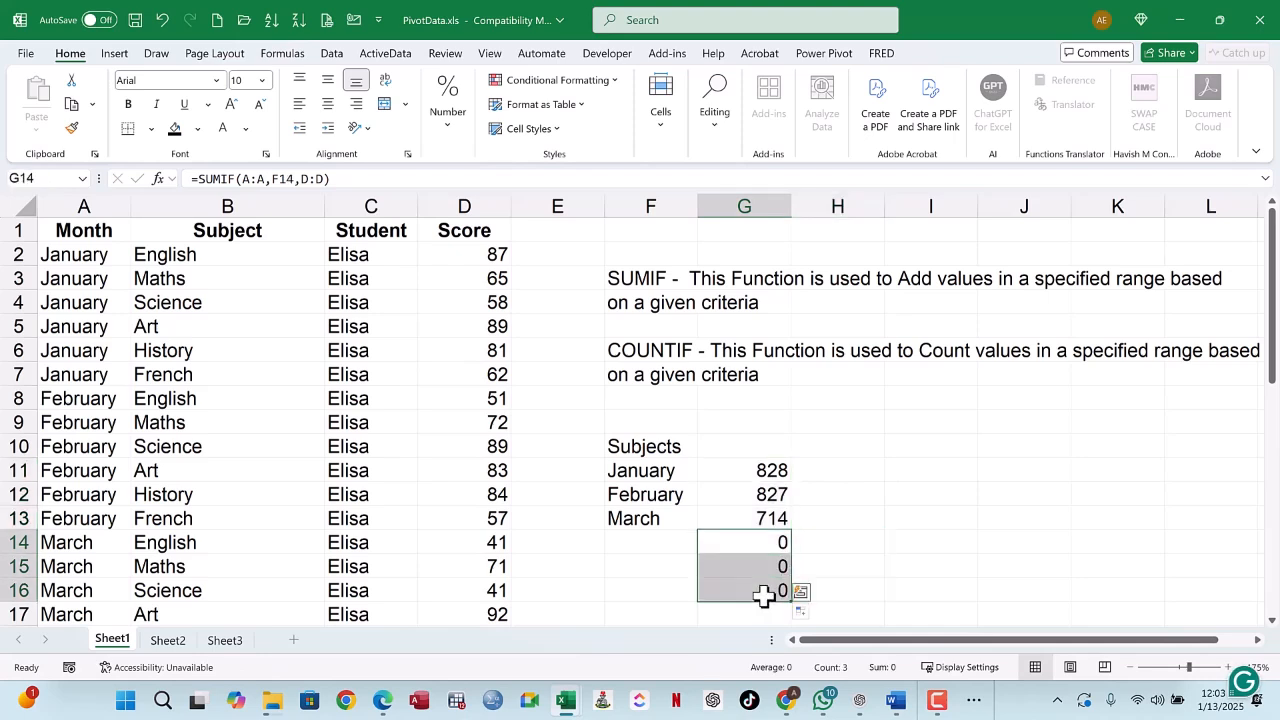
{"action": "key", "text": "Delete"}
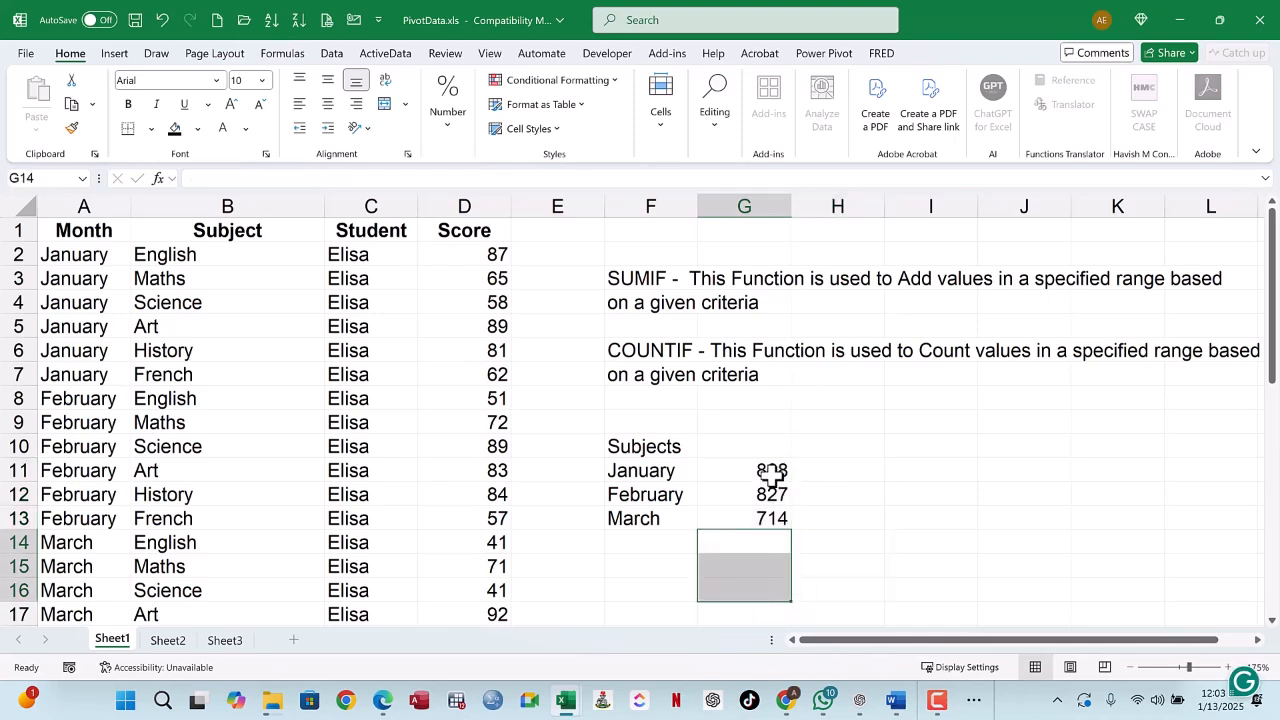
{"action": "left_click", "coordinate": [771, 475]}
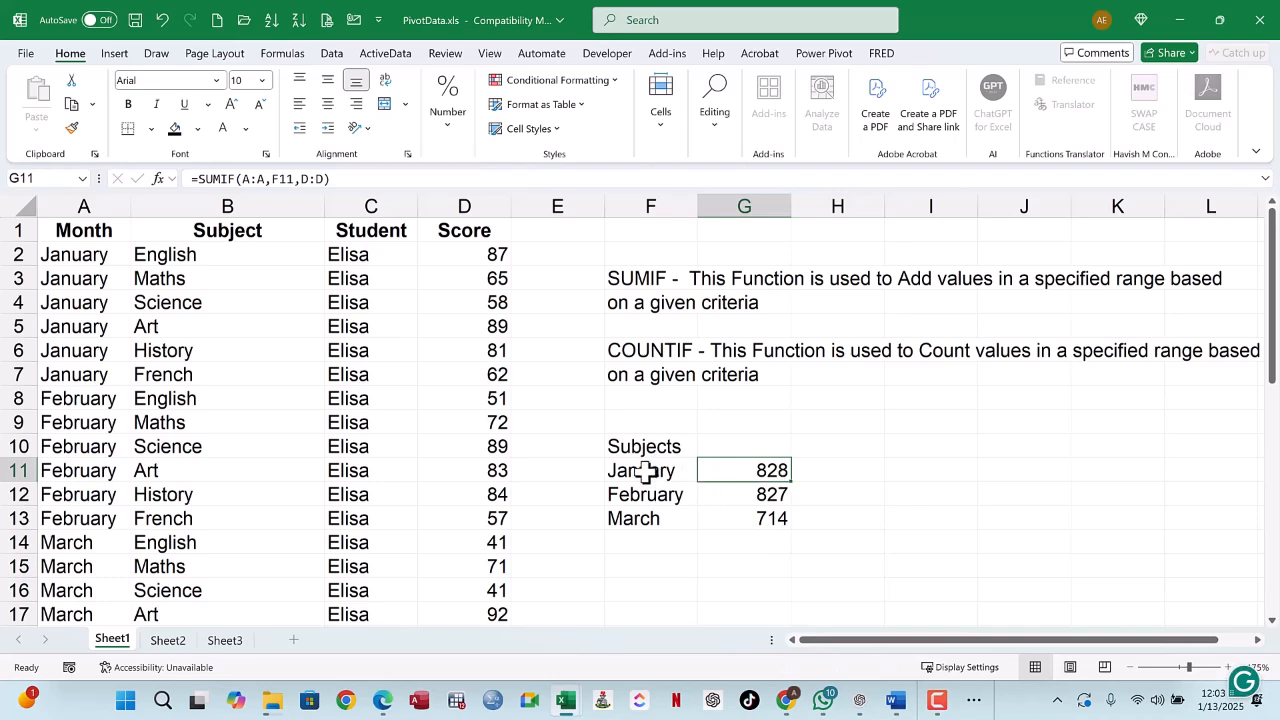
{"action": "left_click_drag", "start_coordinate": [647, 472], "coordinate": [755, 529]}
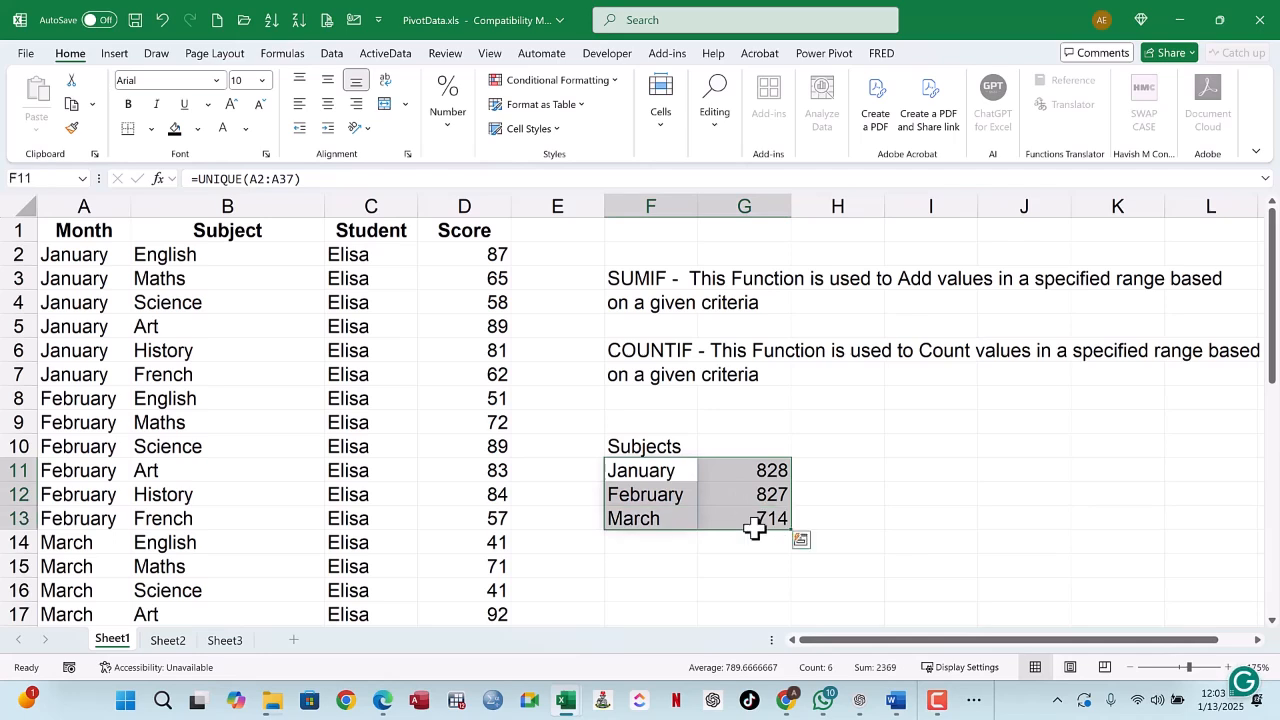
Step: Change the UNIQUE formula in F11 to C2:C37 so it lists the distinct students, and check the list against the Student column
{"action": "double_click", "coordinate": [651, 473]}
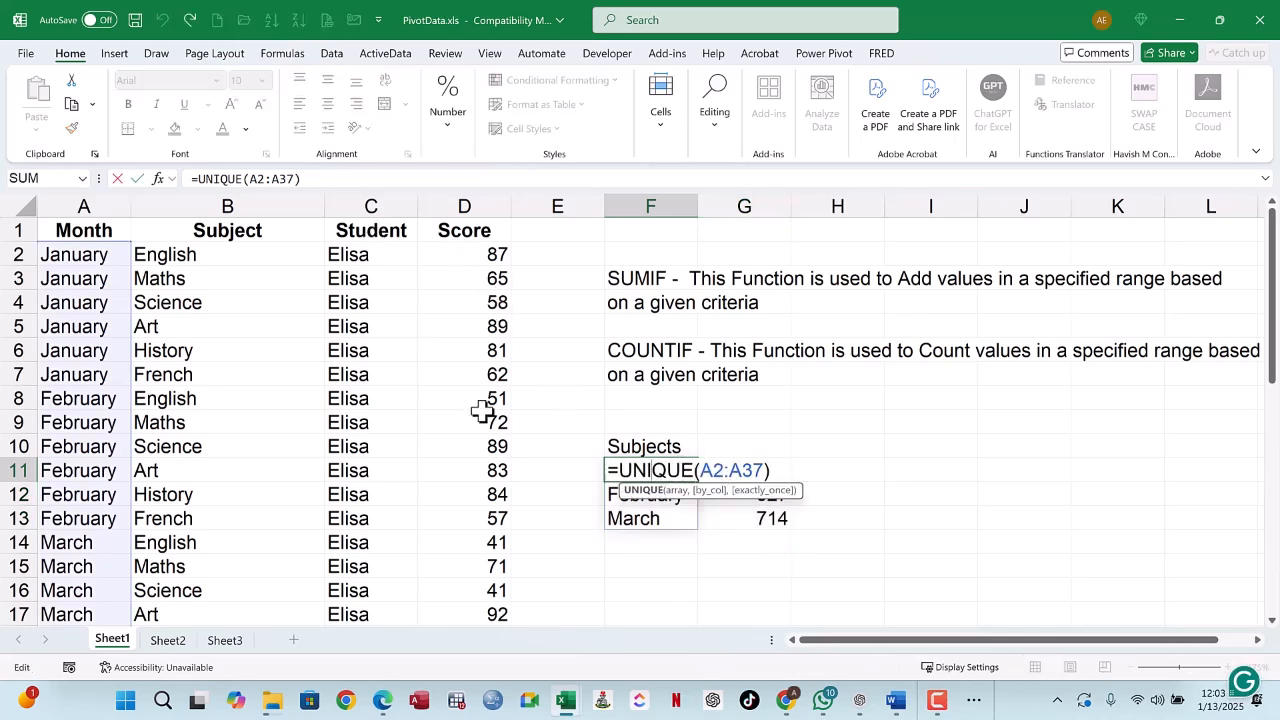
{"action": "left_click", "coordinate": [719, 470]}
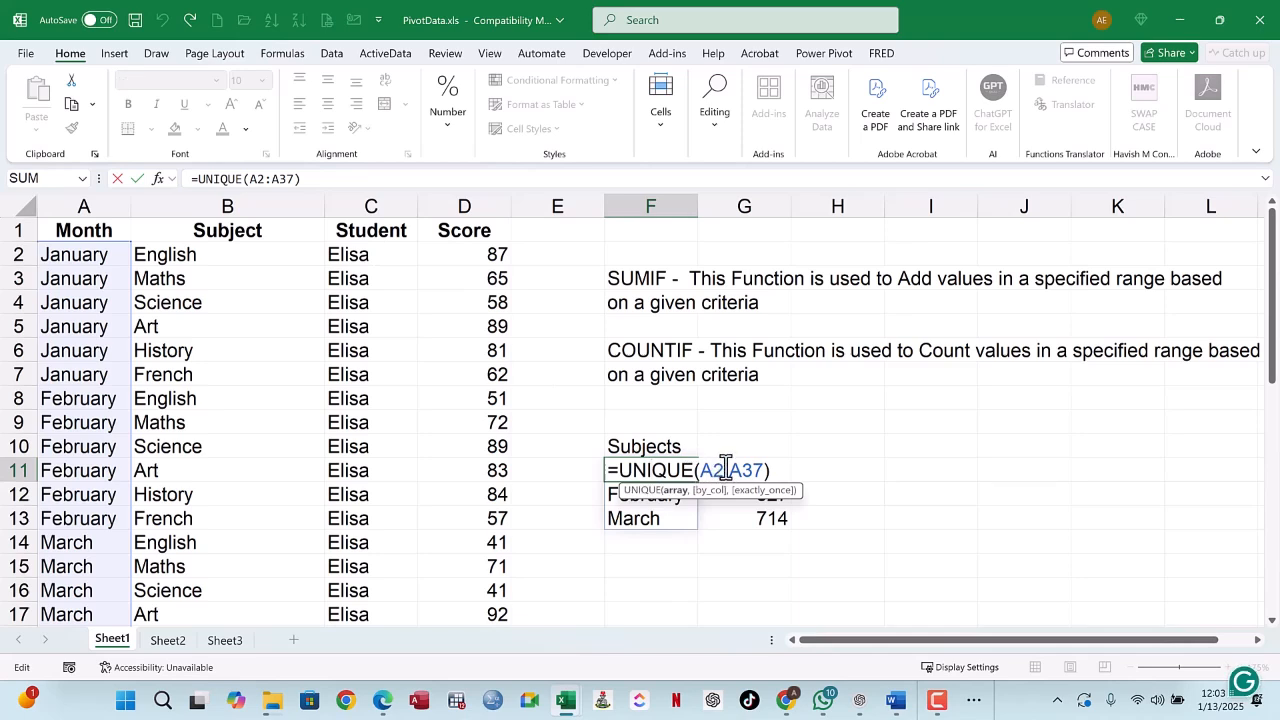
{"action": "key", "text": "BackSpace"}
{"action": "type", "text": "c"}
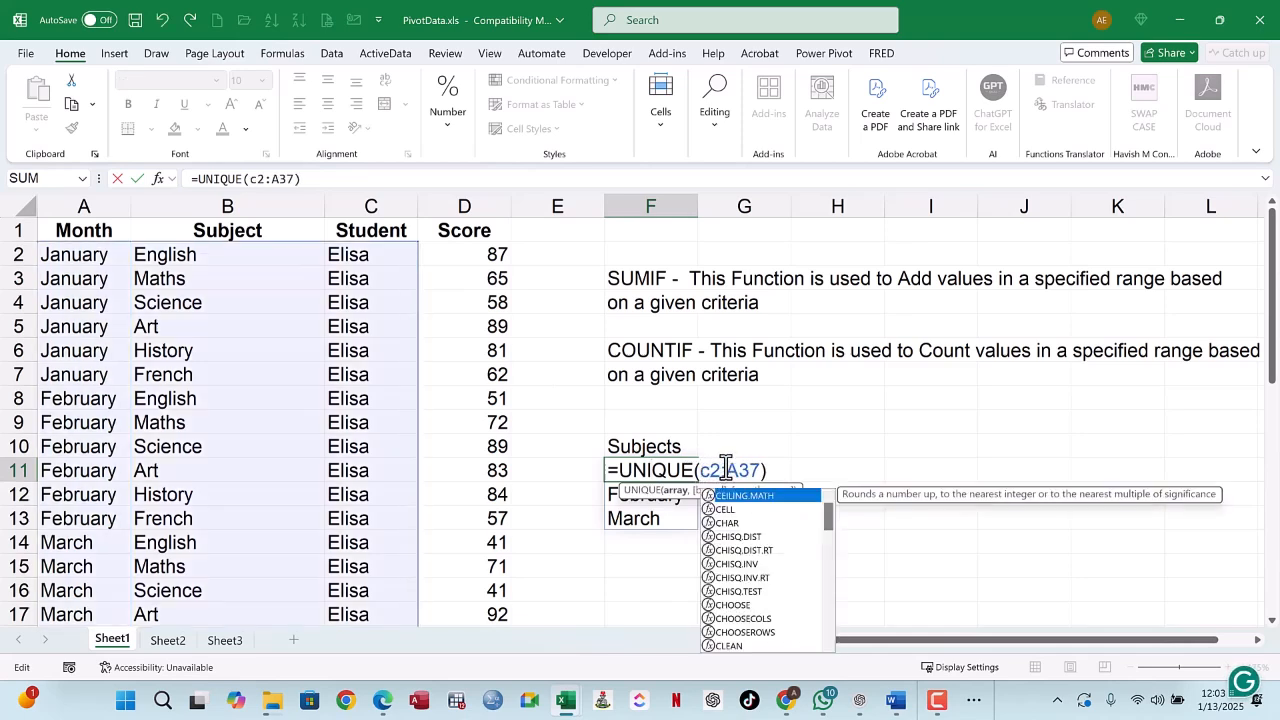
{"action": "left_click", "coordinate": [747, 462]}
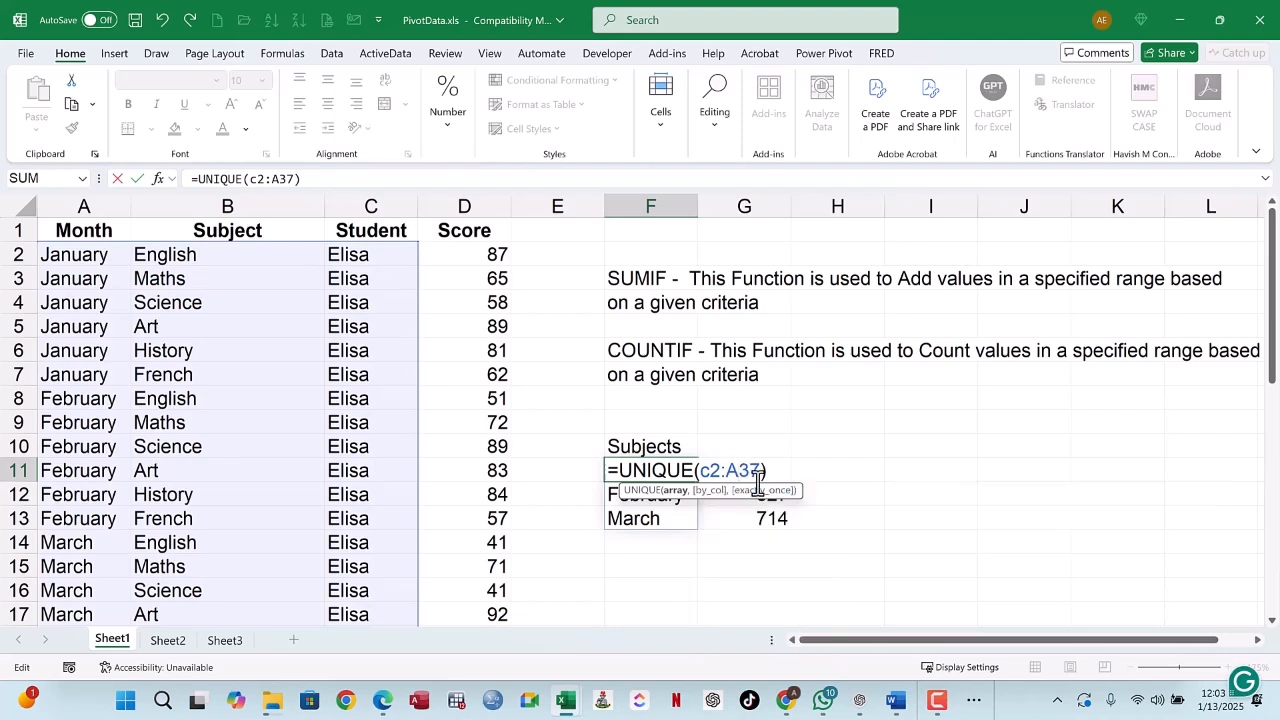
{"action": "key", "text": "BackSpace"}
{"action": "type", "text": "c"}
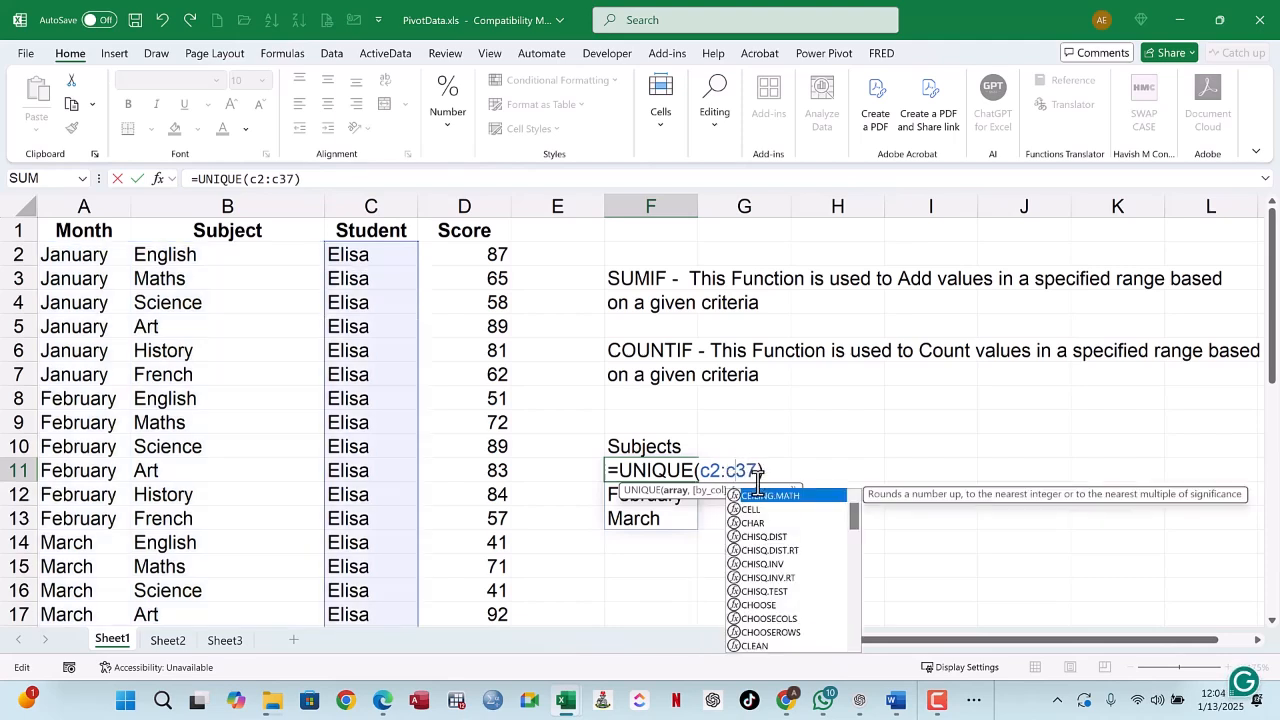
{"action": "key", "text": "Return"}
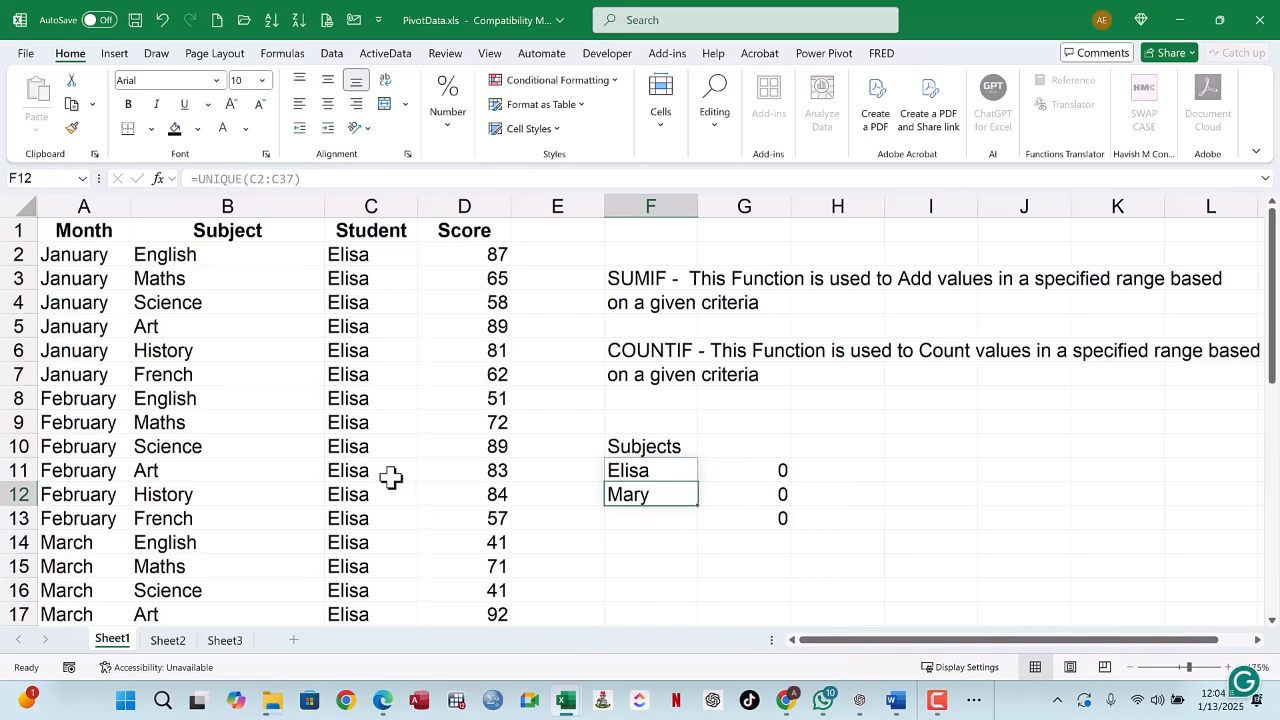
{"action": "scroll", "coordinate": [393, 477], "scroll_direction": "down", "scroll_amount": 4}
{"action": "scroll", "coordinate": [393, 477], "scroll_direction": "down", "scroll_amount": 4}
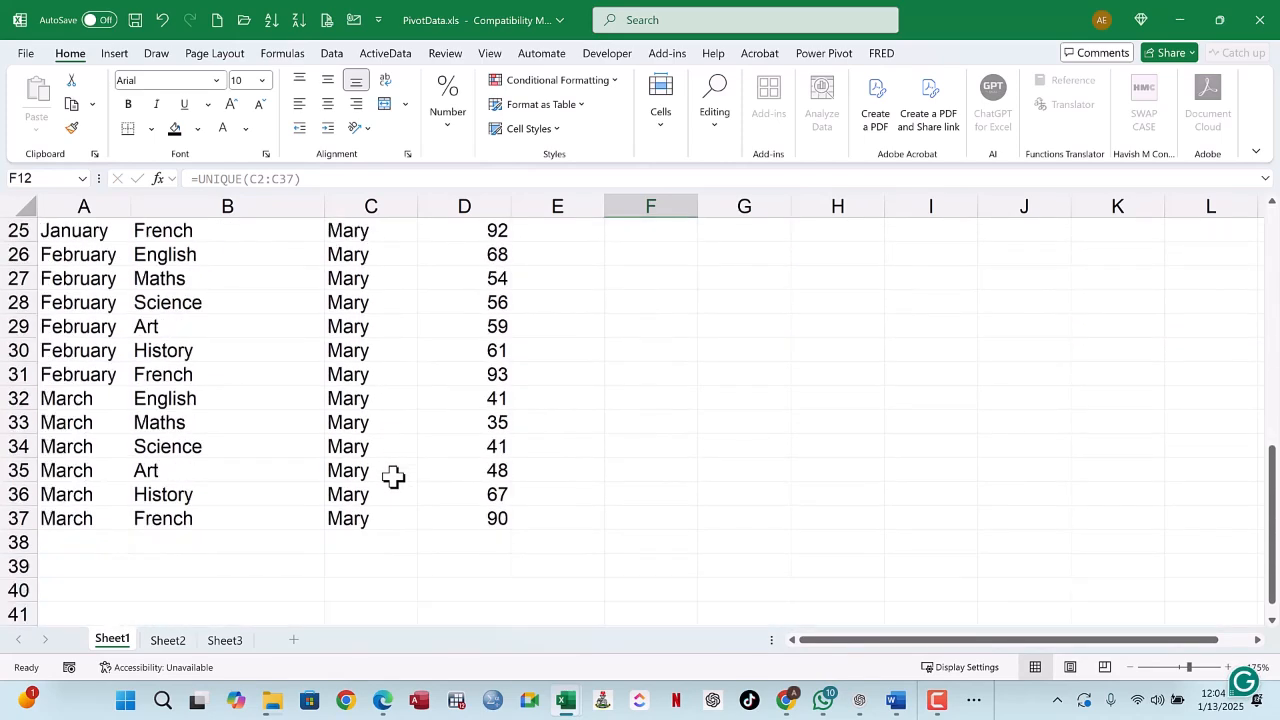
{"action": "scroll", "coordinate": [393, 477], "scroll_direction": "up", "scroll_amount": 8}
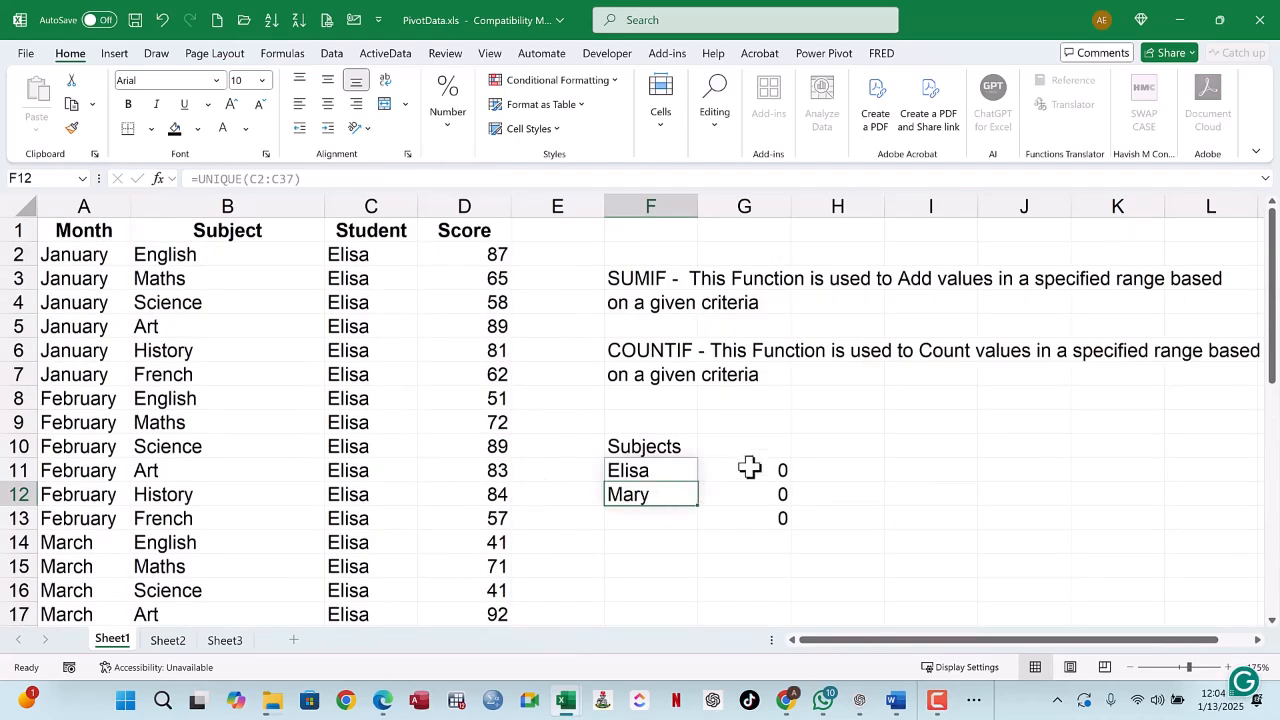
Step: Change the SUMIF range in G11 to the whole of column C so it totals the scores by student
{"action": "left_click", "coordinate": [742, 468]}
{"action": "double_click", "coordinate": [742, 468]}
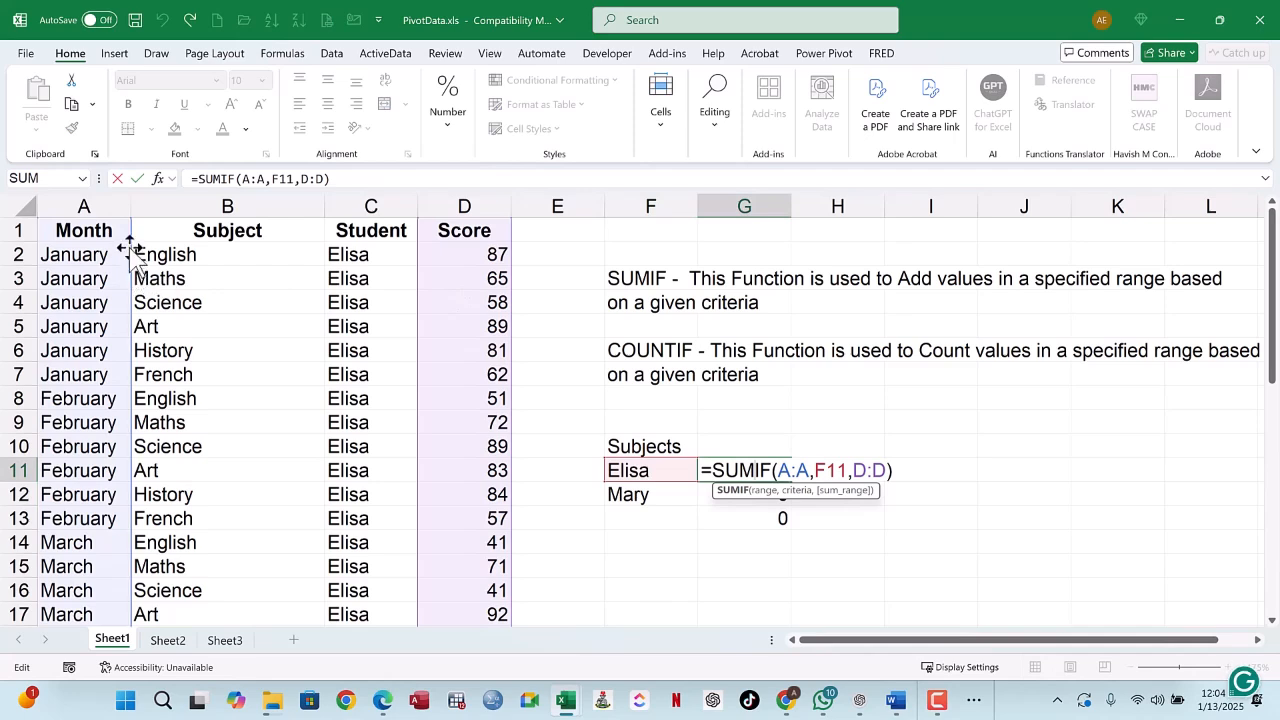
{"action": "left_click_drag", "start_coordinate": [130, 247], "coordinate": [371, 281]}
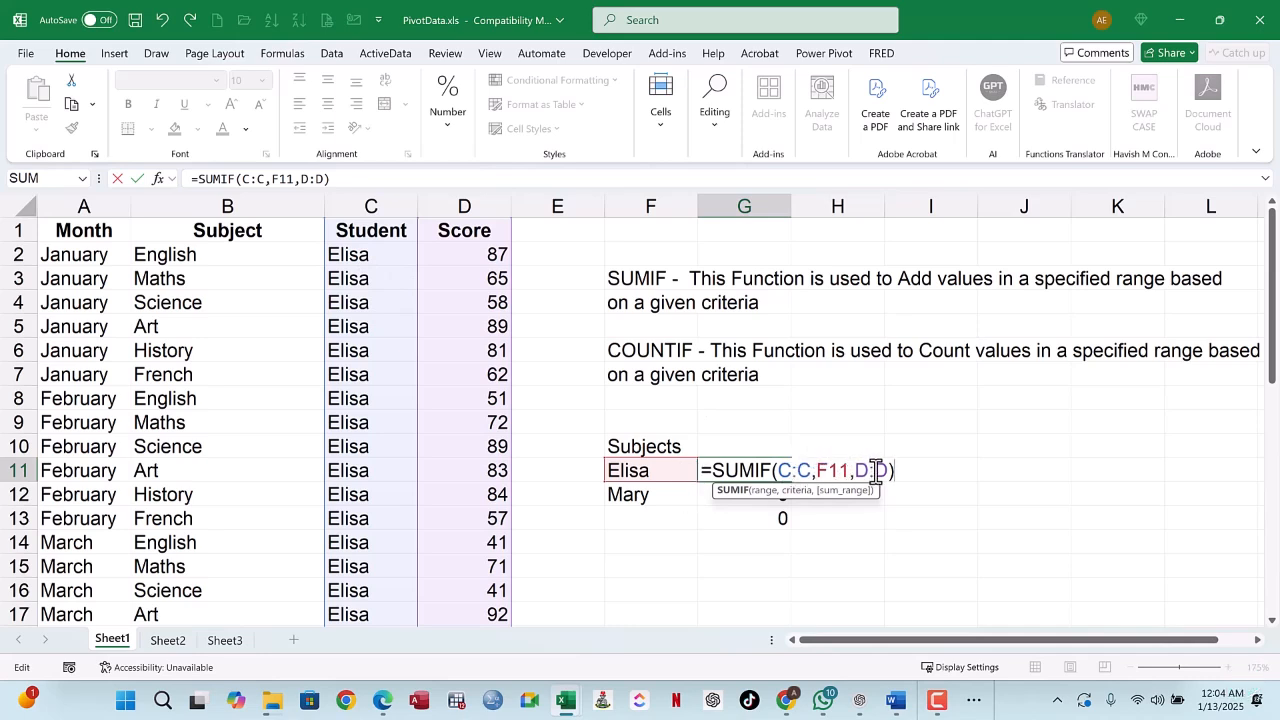
{"action": "key", "text": "Return"}
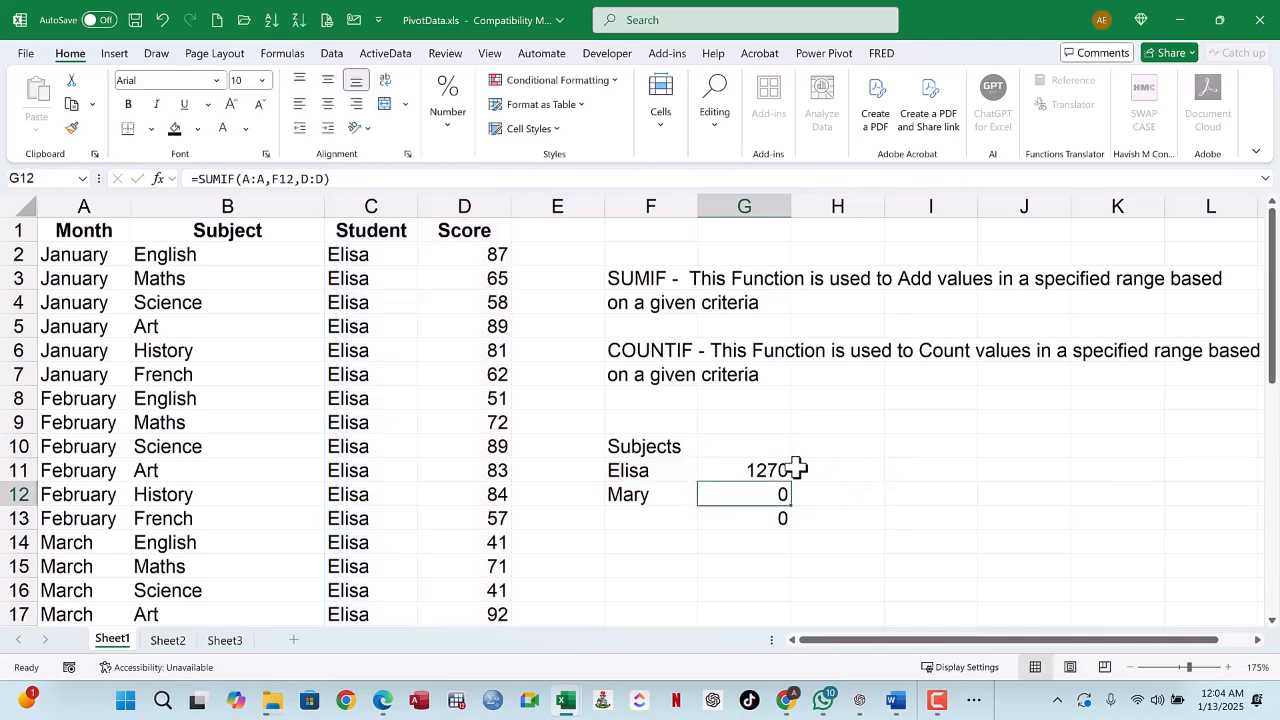
Step: Fill the student SUMIF formula from G11 to G12 and clear the surplus formula in G13
{"action": "left_click", "coordinate": [788, 470]}
{"action": "left_click_drag", "start_coordinate": [790, 498], "coordinate": [785, 506]}
{"action": "left_click", "coordinate": [780, 521]}
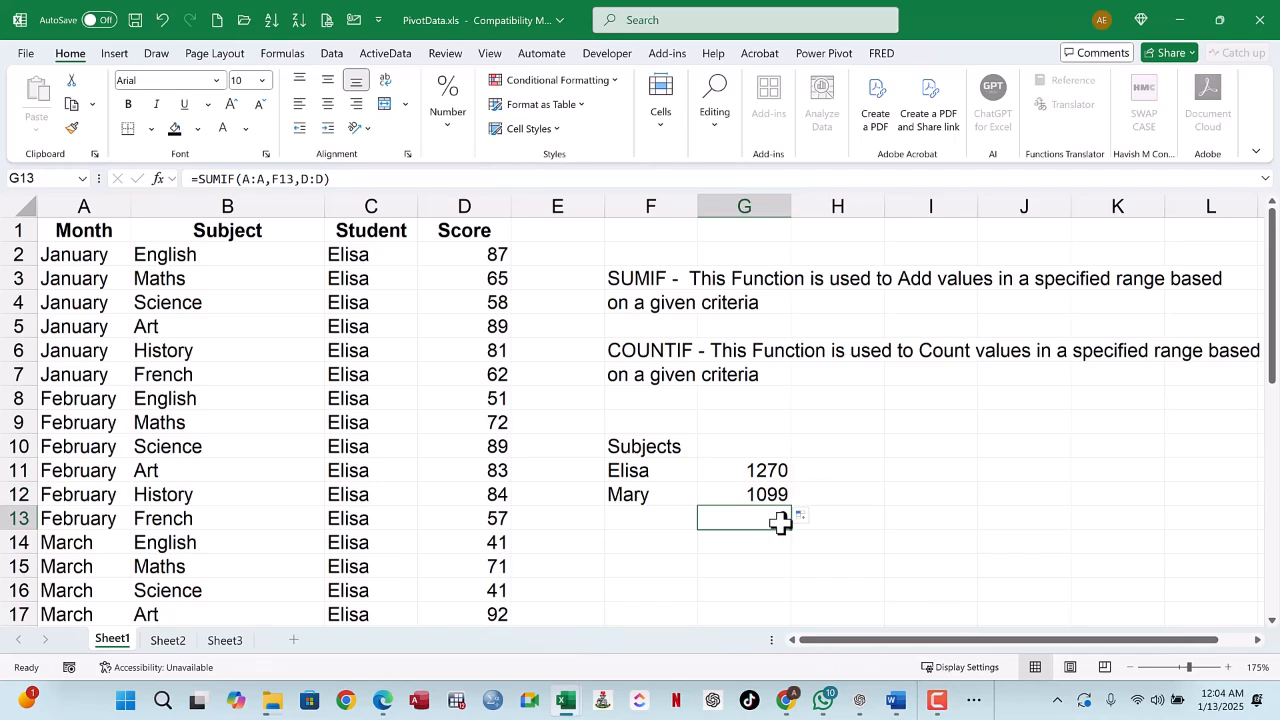
{"action": "left_click", "coordinate": [645, 470]}
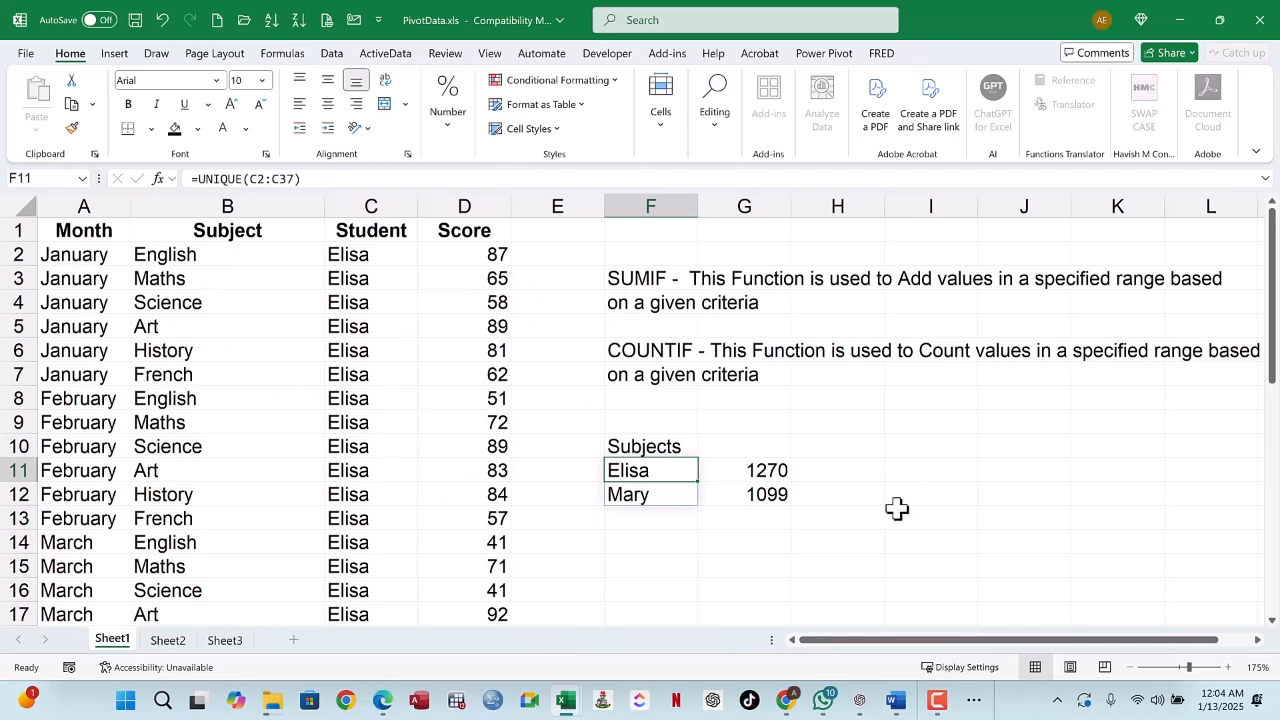
{"action": "left_click", "coordinate": [757, 543]}
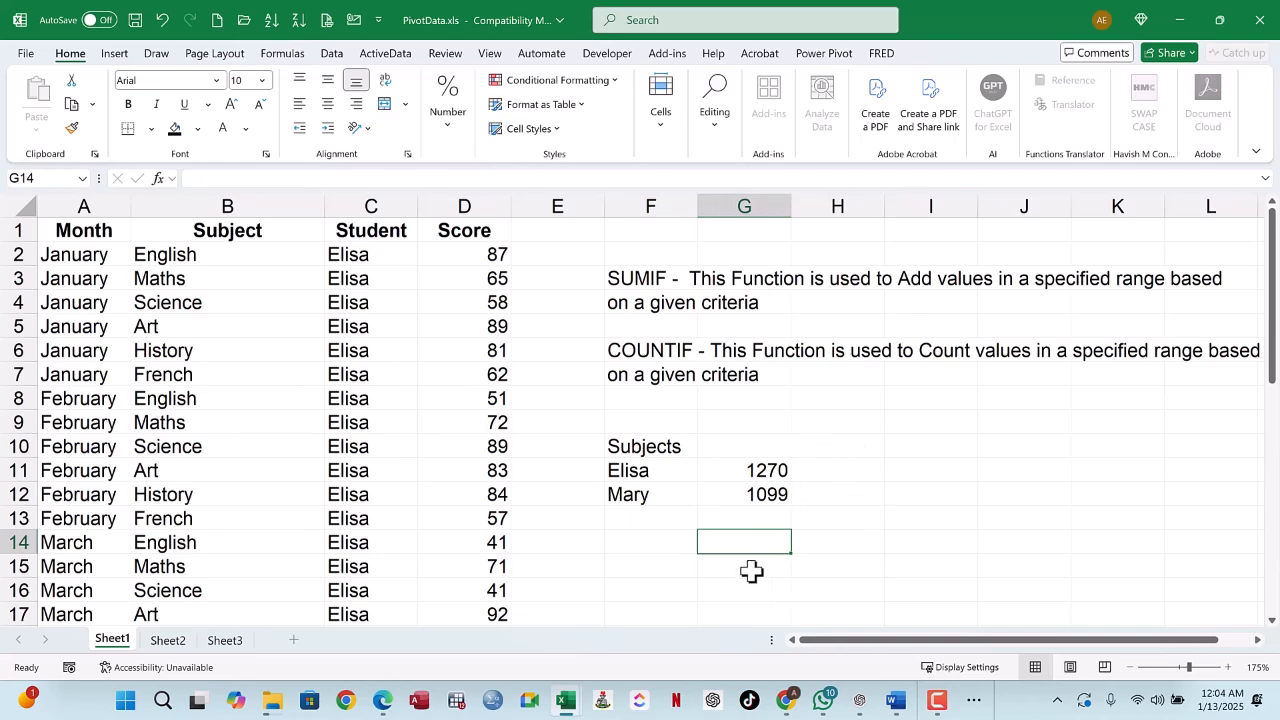
Step: Start a SUMIF formula in H14 with the scores in D2:D37 as the range
{"action": "left_click", "coordinate": [811, 543]}
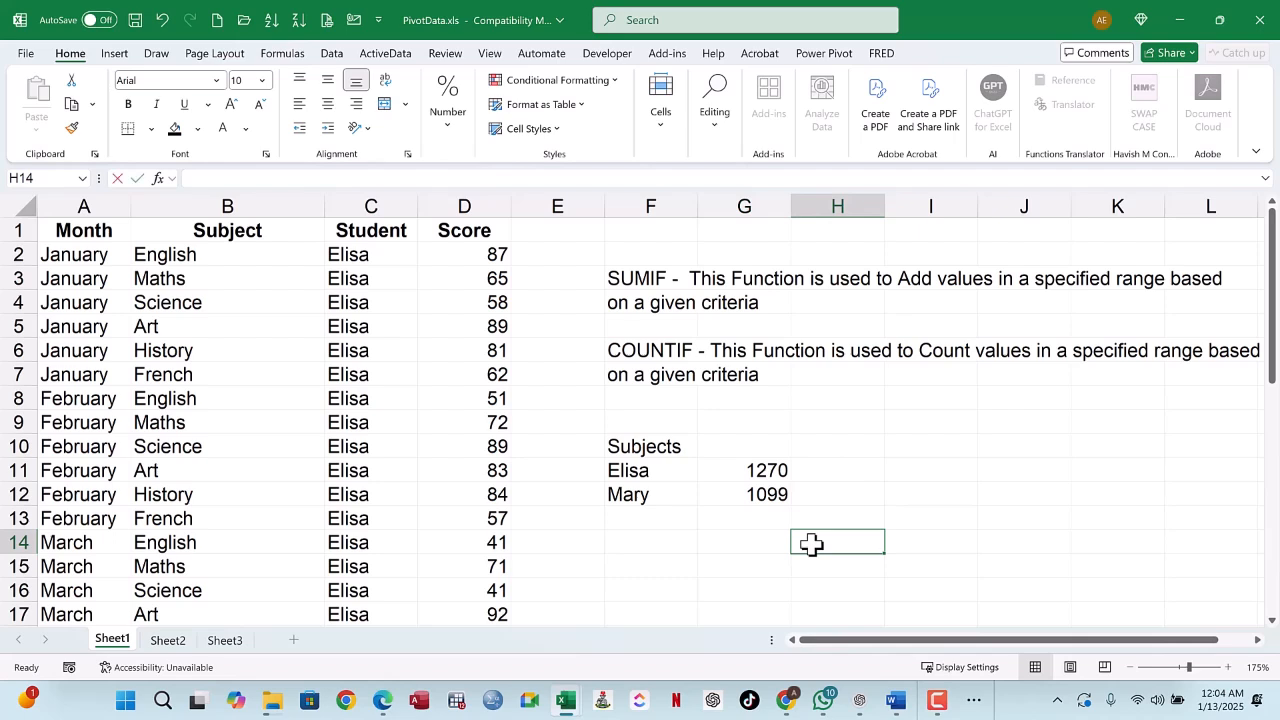
{"action": "type", "text": "="}
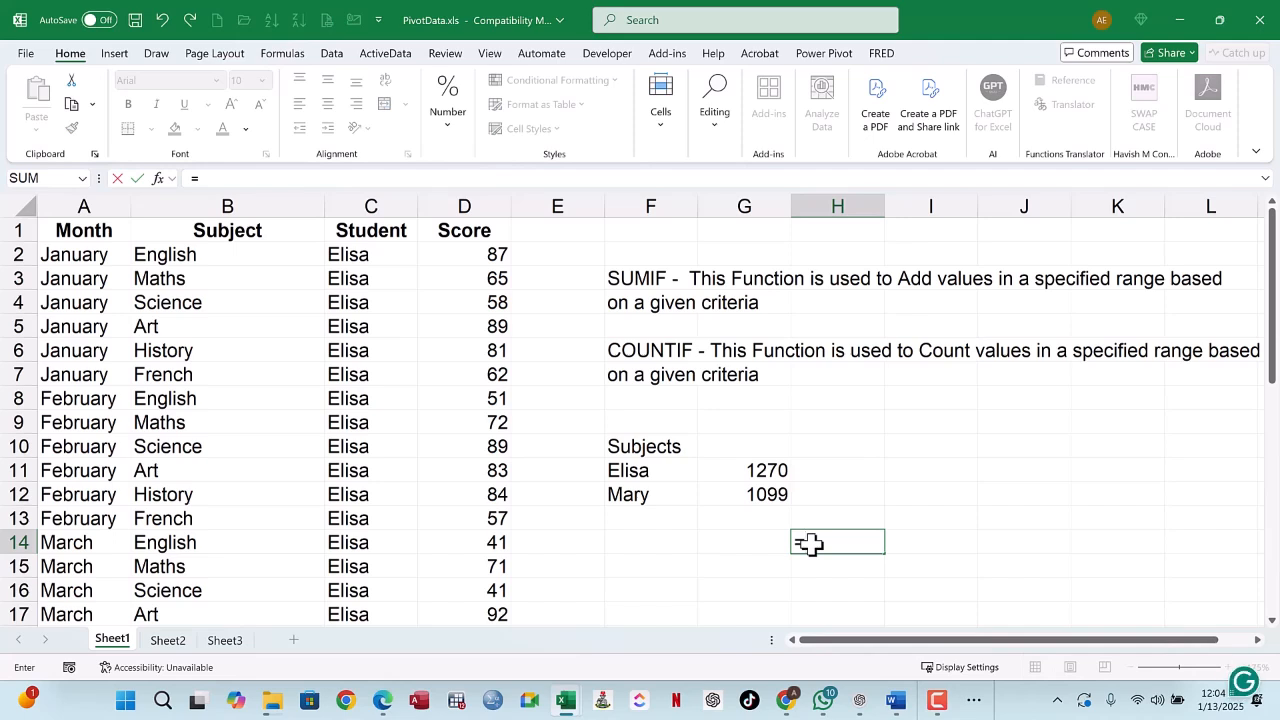
{"action": "type", "text": "SUMIF"}
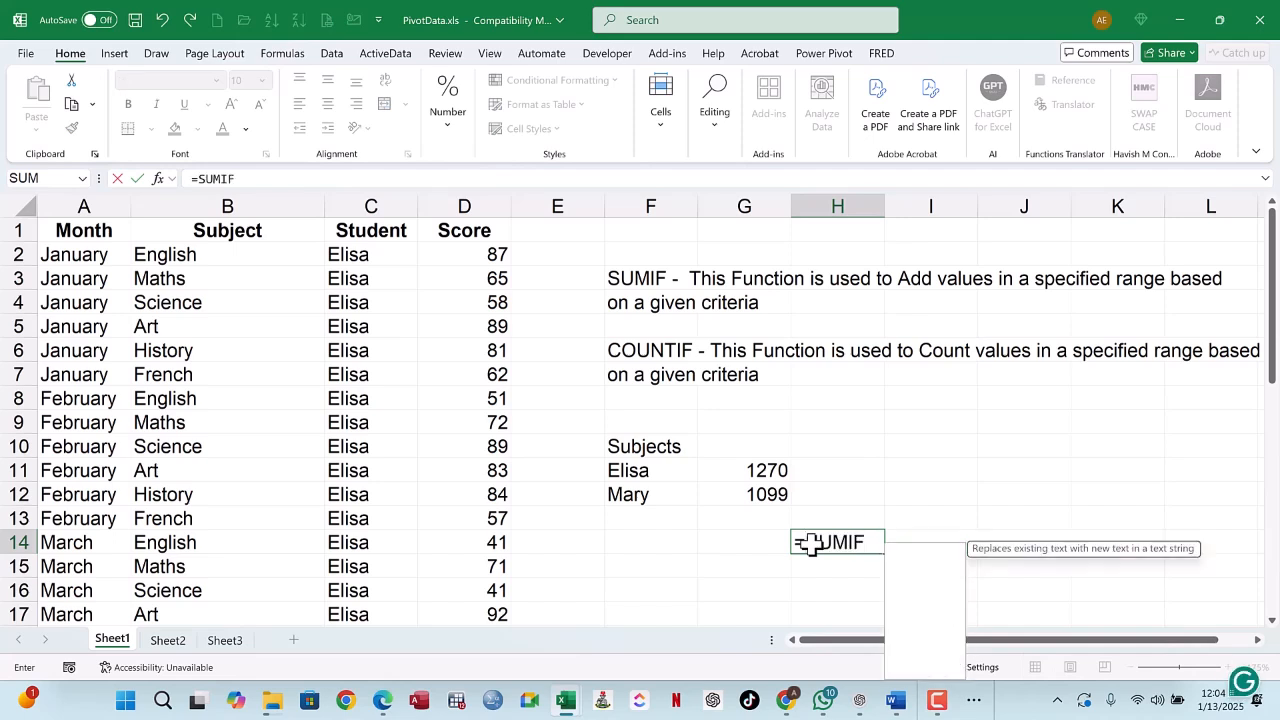
{"action": "type", "text": "("}
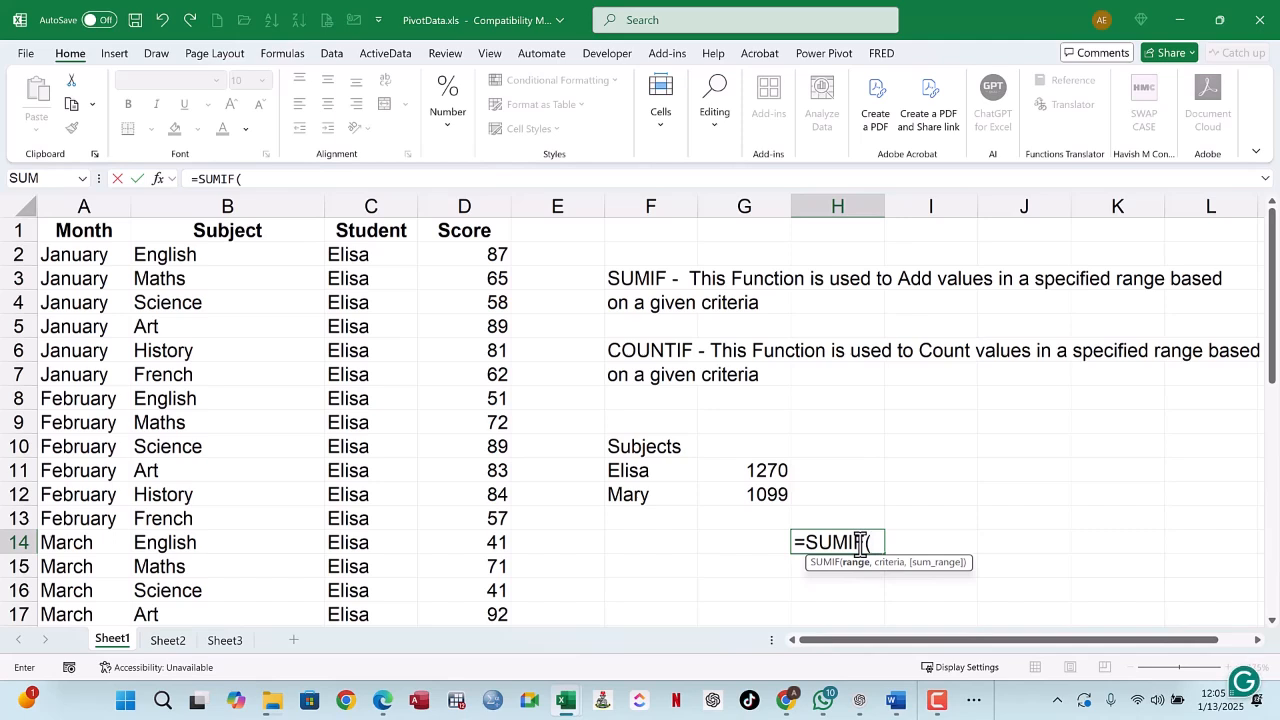
{"action": "left_click", "coordinate": [474, 254]}
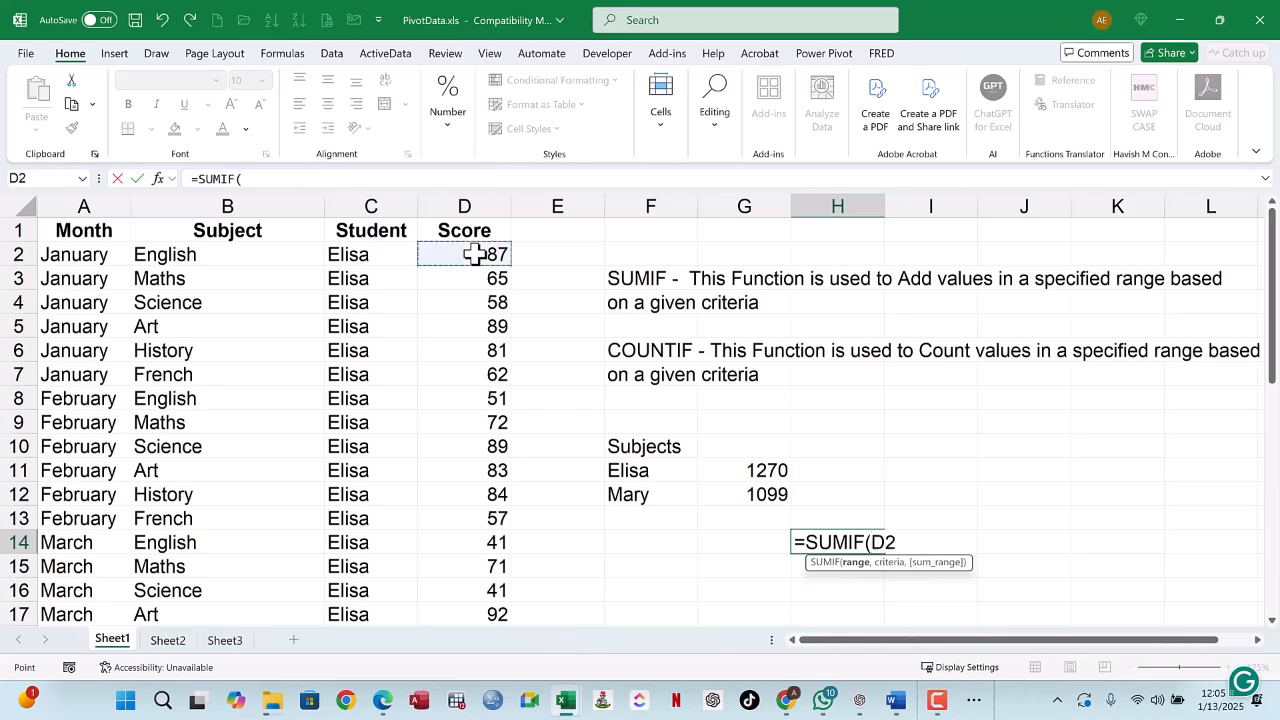
{"action": "key", "text": "ctrl+shift+Down"}
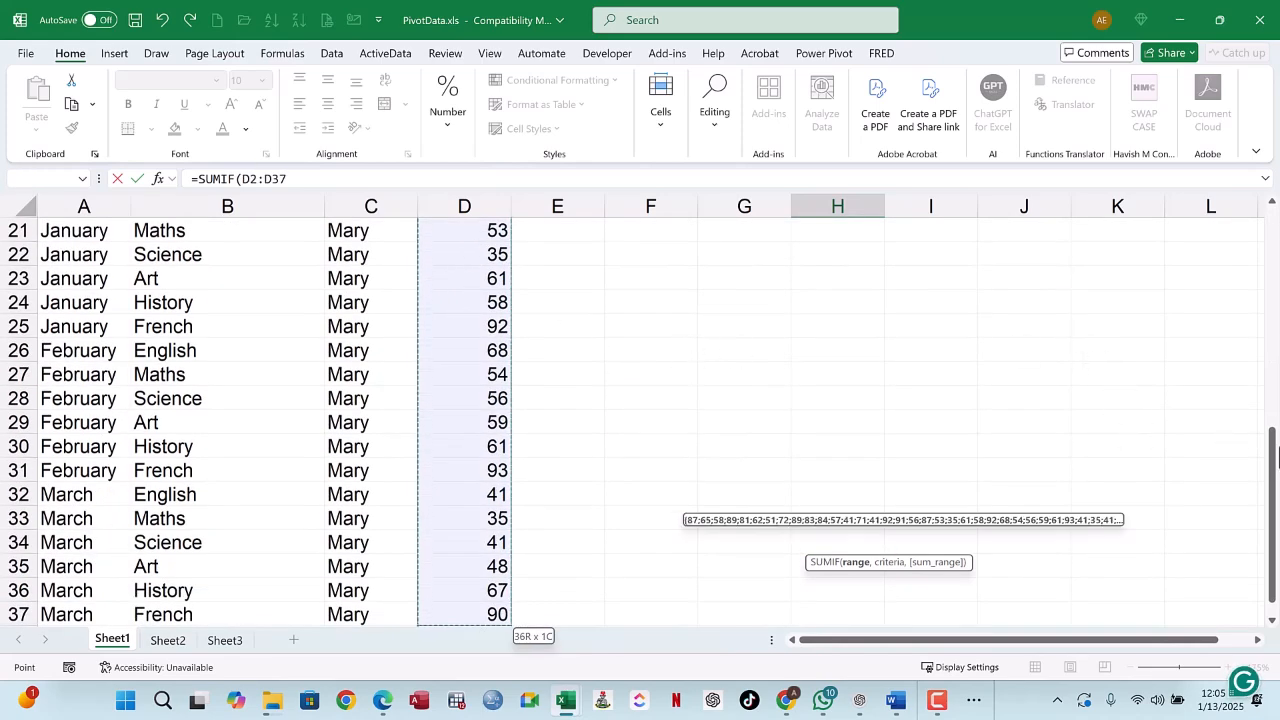
{"action": "left_click_drag", "start_coordinate": [1272, 460], "coordinate": [1272, 205]}
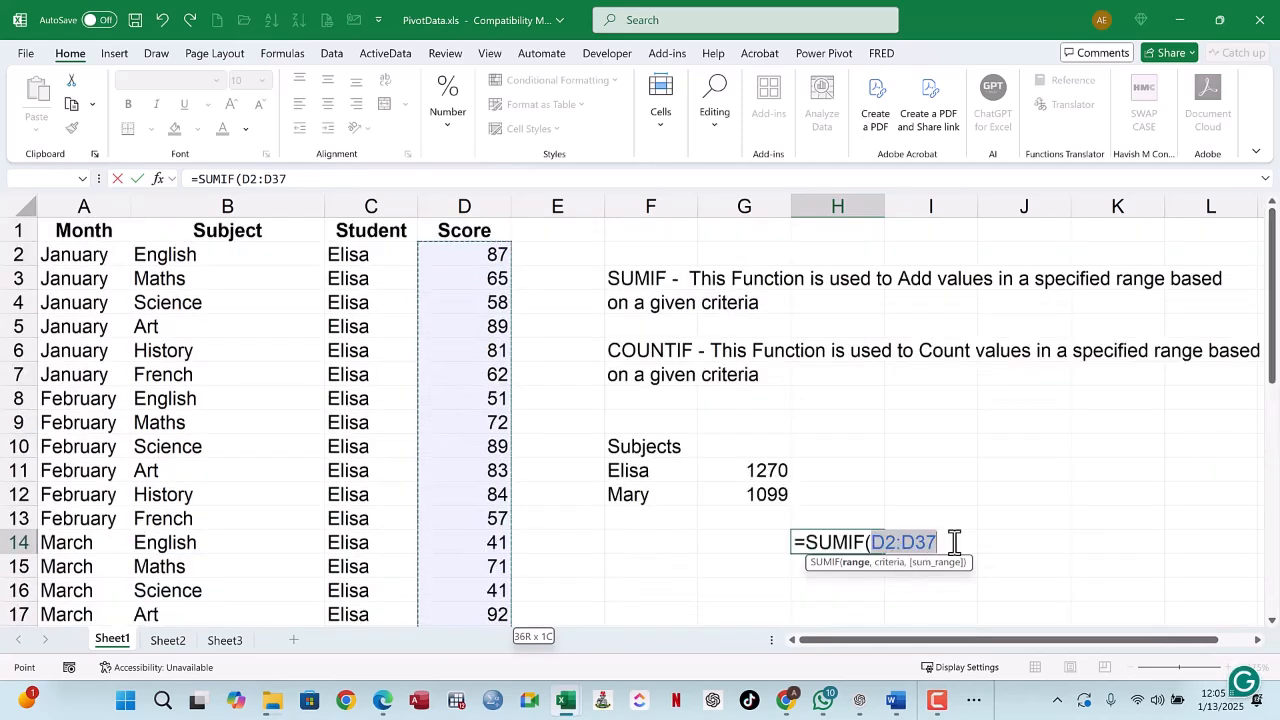
Step: Complete the H14 SUMIF formula with the criterion ">80" and no separate sum range
{"action": "left_click", "coordinate": [394, 178]}
{"action": "type", "text": ",\">80"}
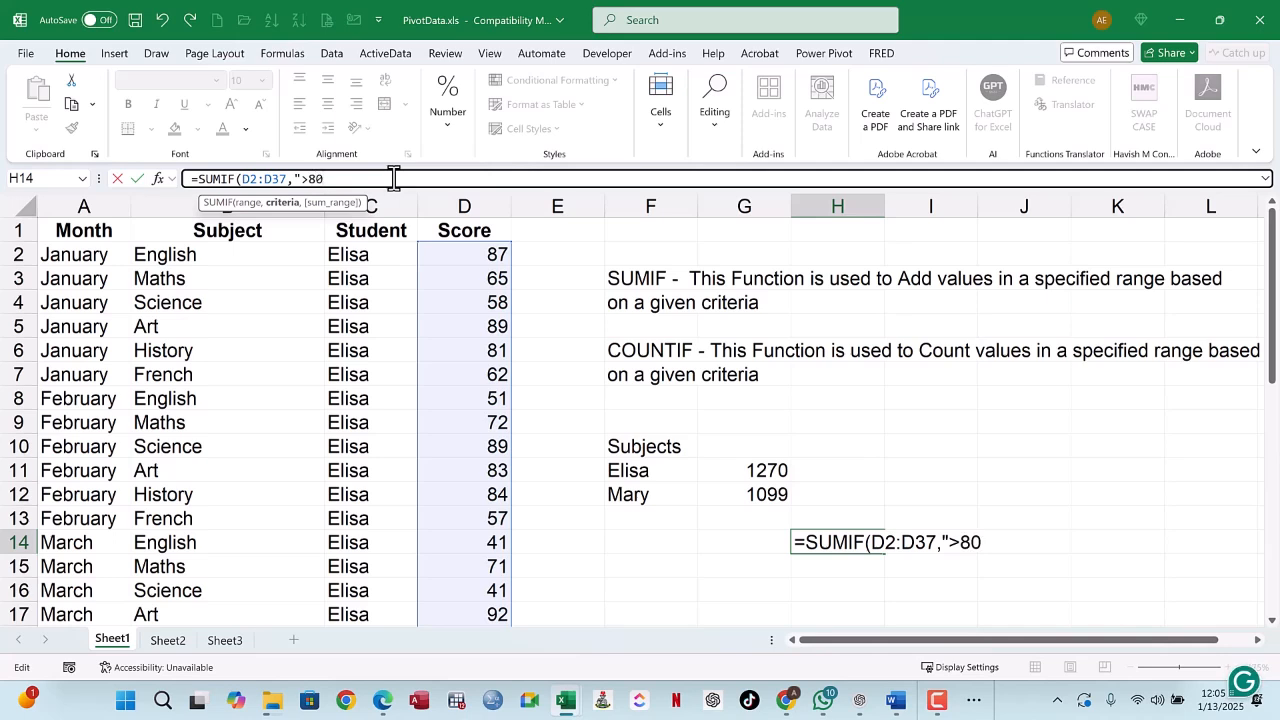
{"action": "type", "text": ")"}
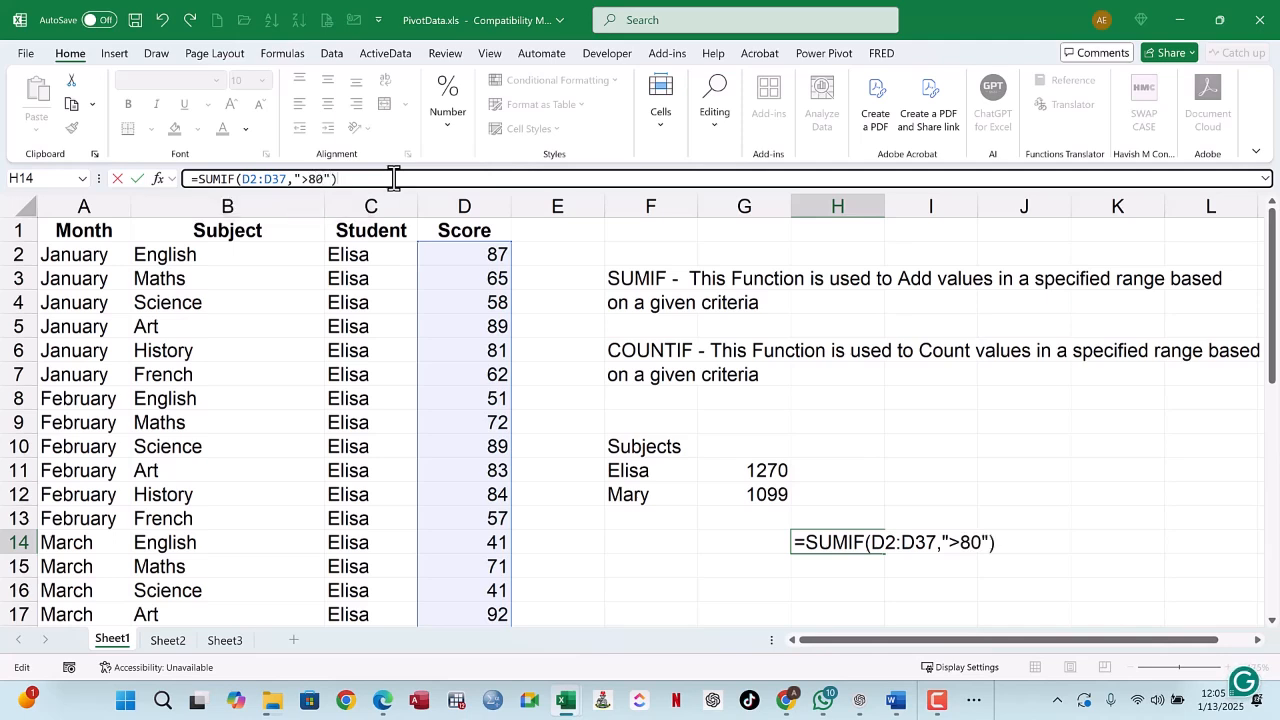
{"action": "left_click", "coordinate": [952, 542]}
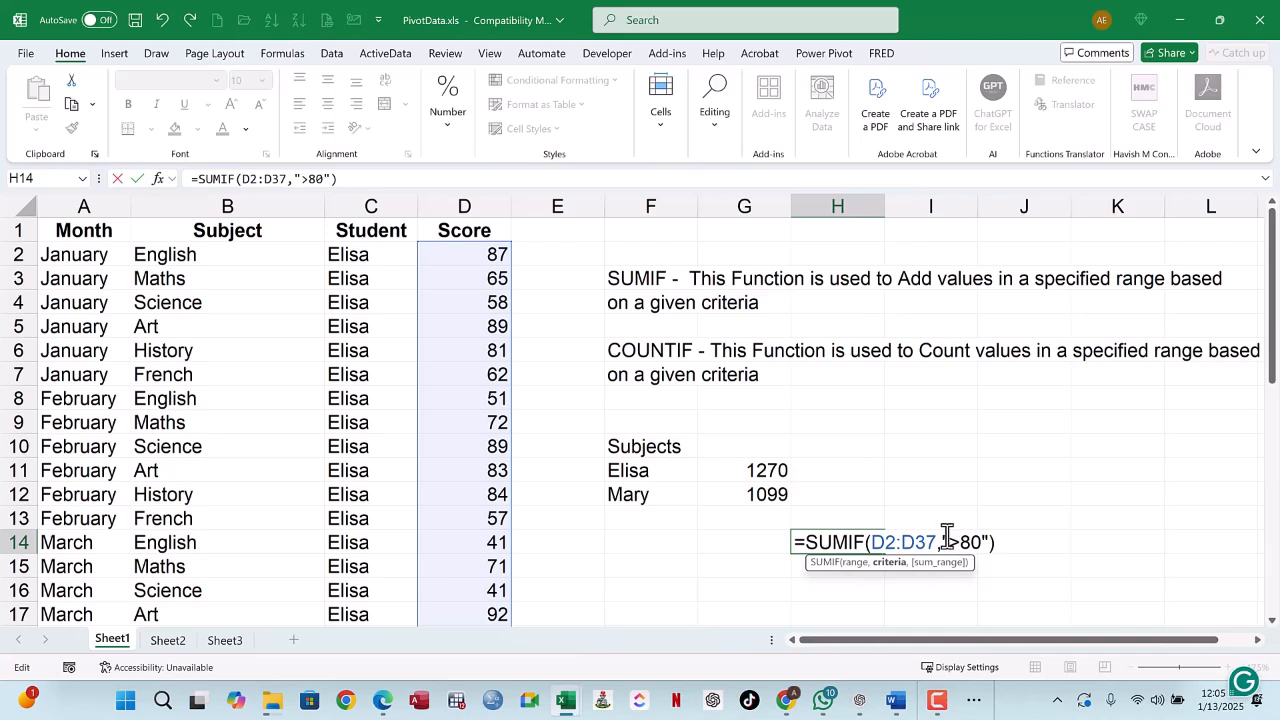
{"action": "left_click", "coordinate": [1012, 539]}
{"action": "key", "text": "Return"}
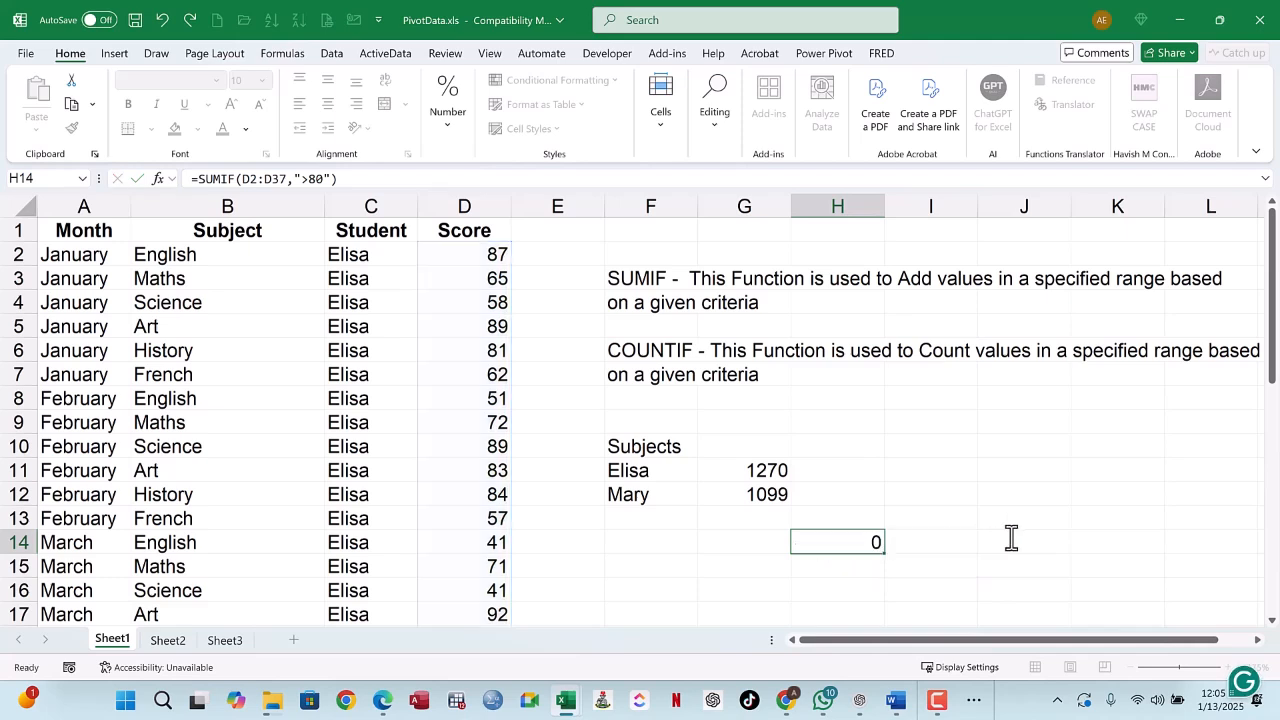
Step: Enter a COUNTIF formula in F14 with the whole of column C as the range and F11 as the criterion
{"action": "left_click", "coordinate": [829, 544]}
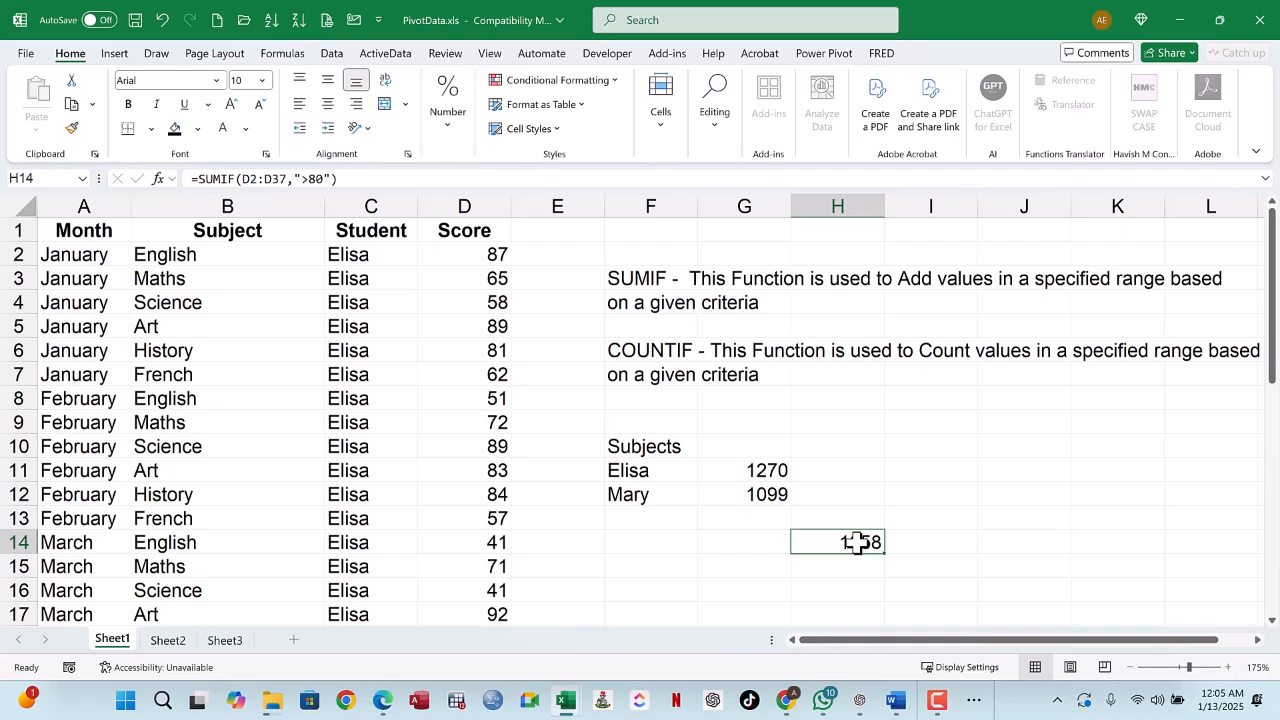
{"action": "left_click", "coordinate": [665, 545]}
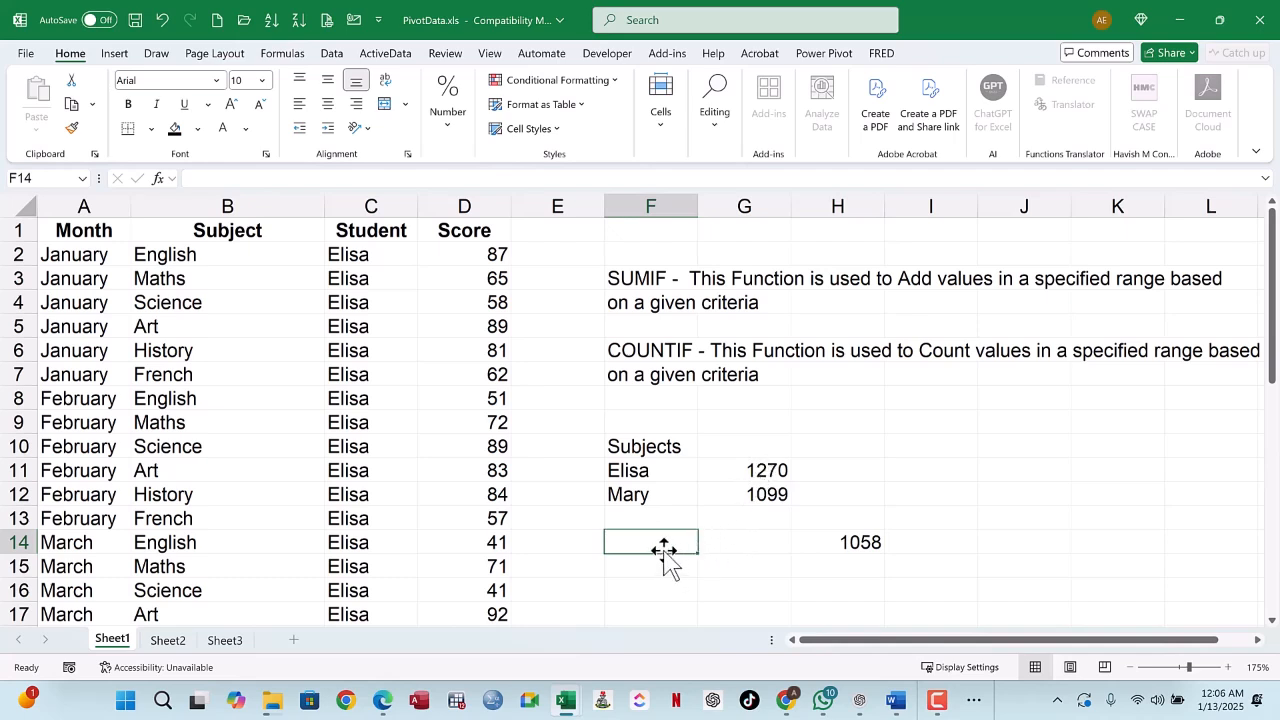
{"action": "type", "text": "=coun"}
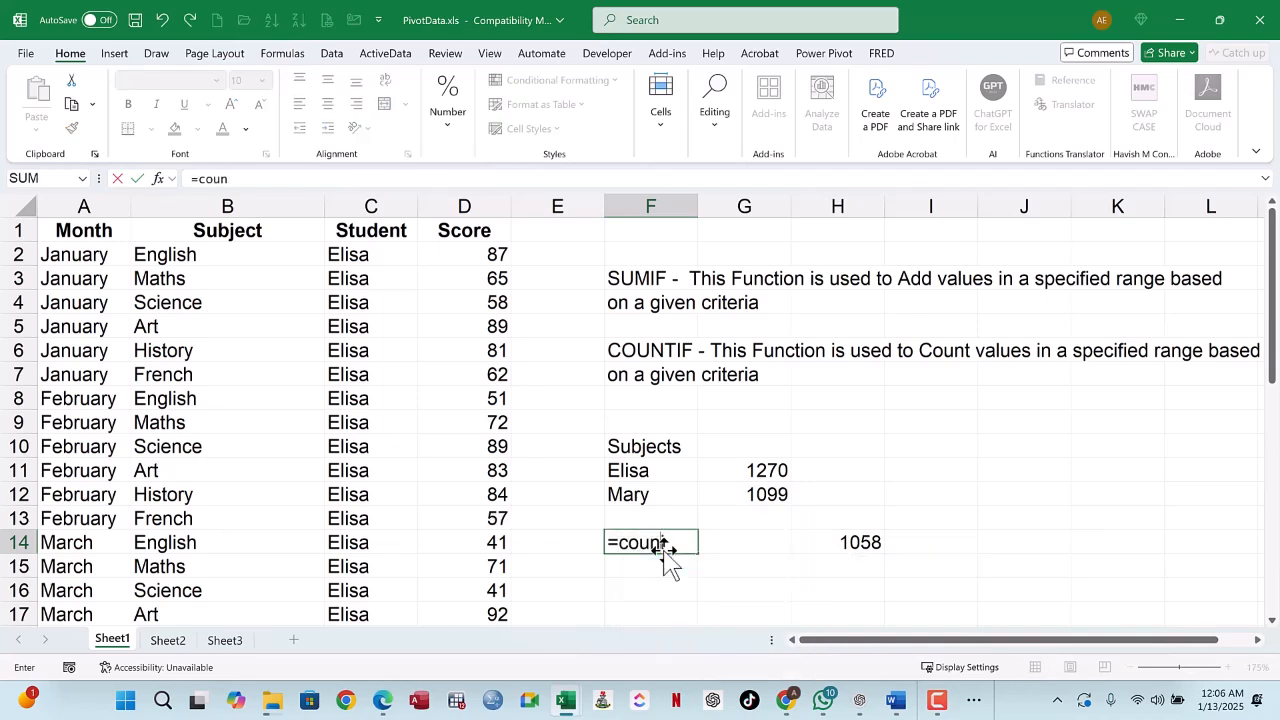
{"action": "type", "text": "tif("}
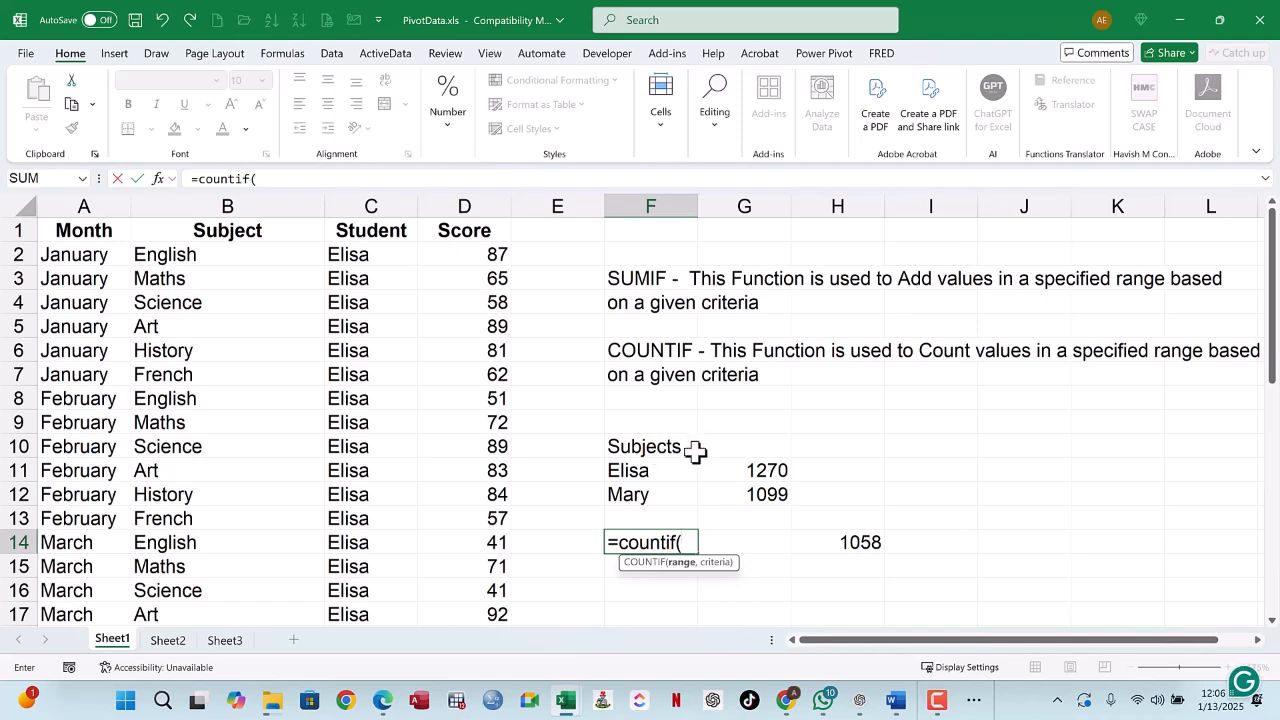
{"action": "left_click", "coordinate": [637, 473]}
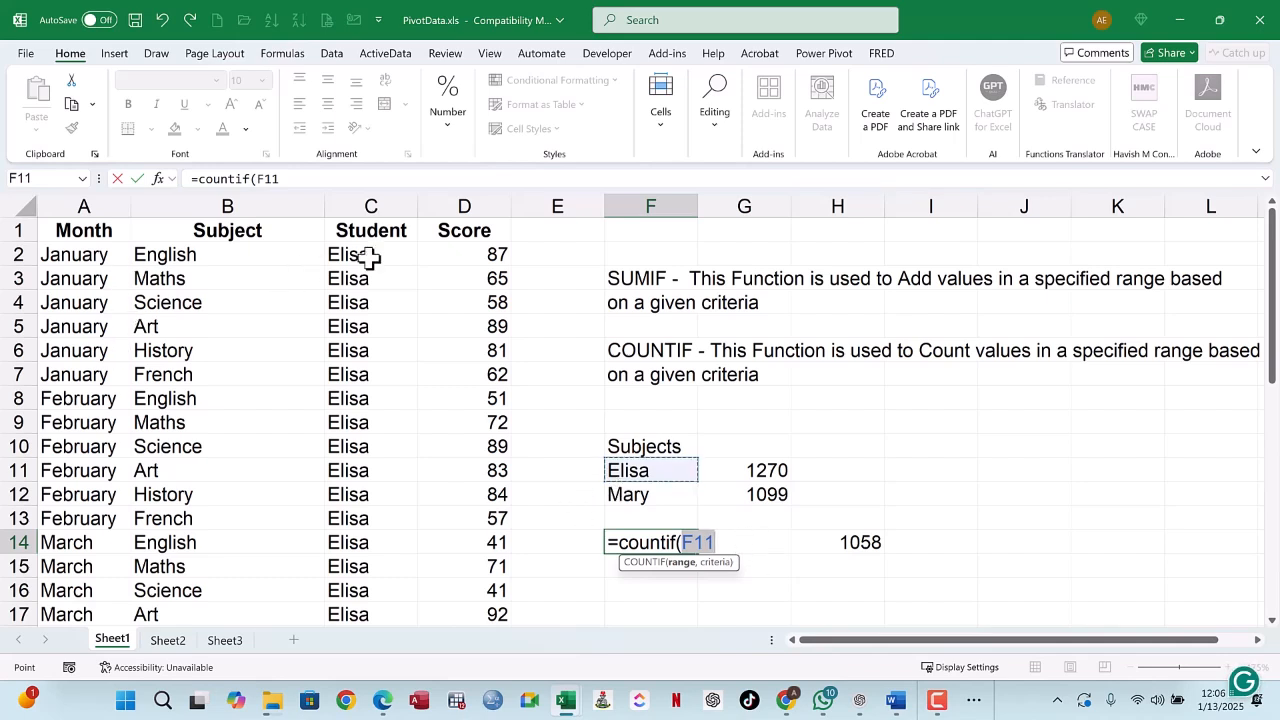
{"action": "left_click", "coordinate": [372, 204]}
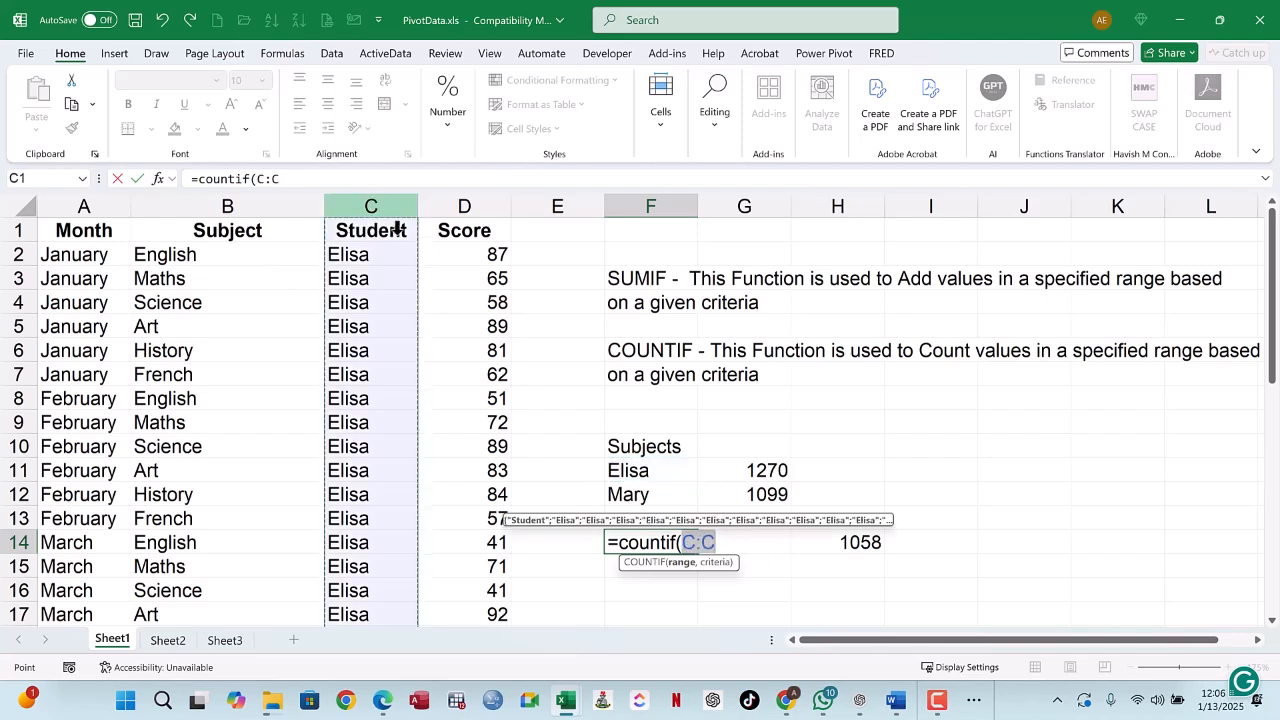
{"action": "left_click", "coordinate": [730, 543]}
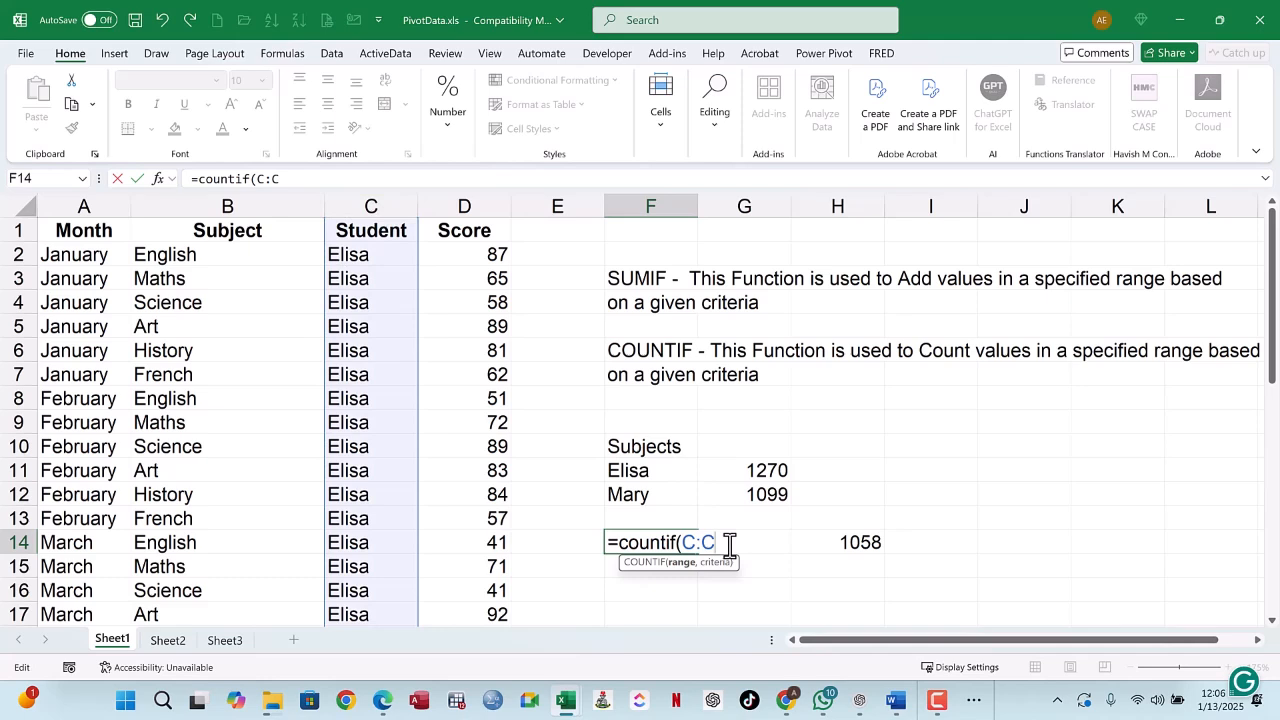
{"action": "type", "text": ","}
{"action": "left_click", "coordinate": [640, 472]}
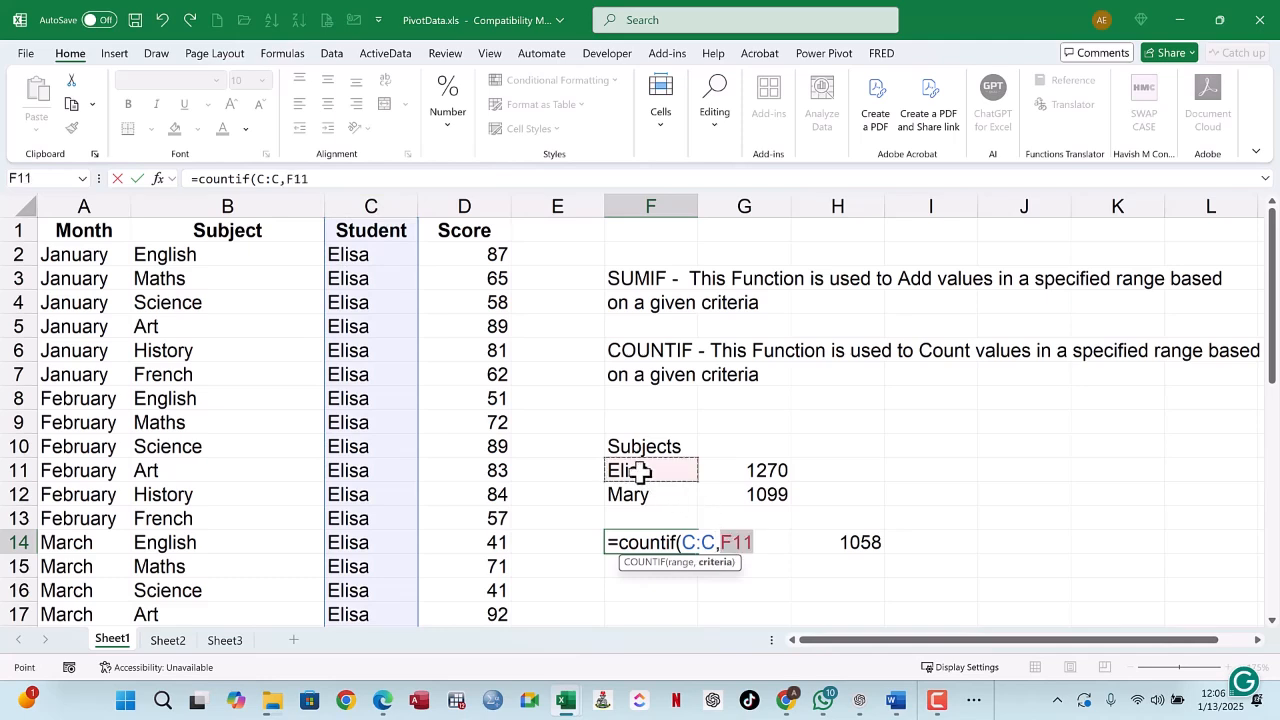
{"action": "key", "text": "Return"}
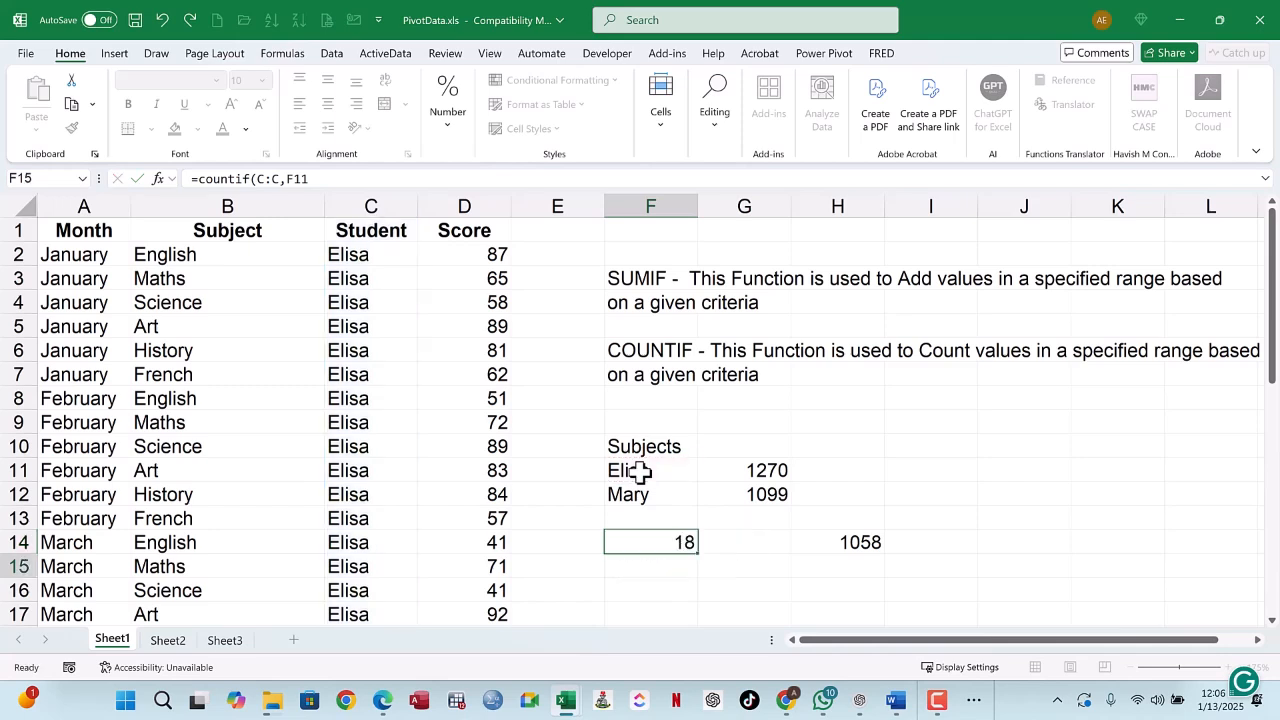
Step: Change the criterion of the COUNTIF formula in F14 to F12, the second student in the list
{"action": "left_click", "coordinate": [667, 542]}
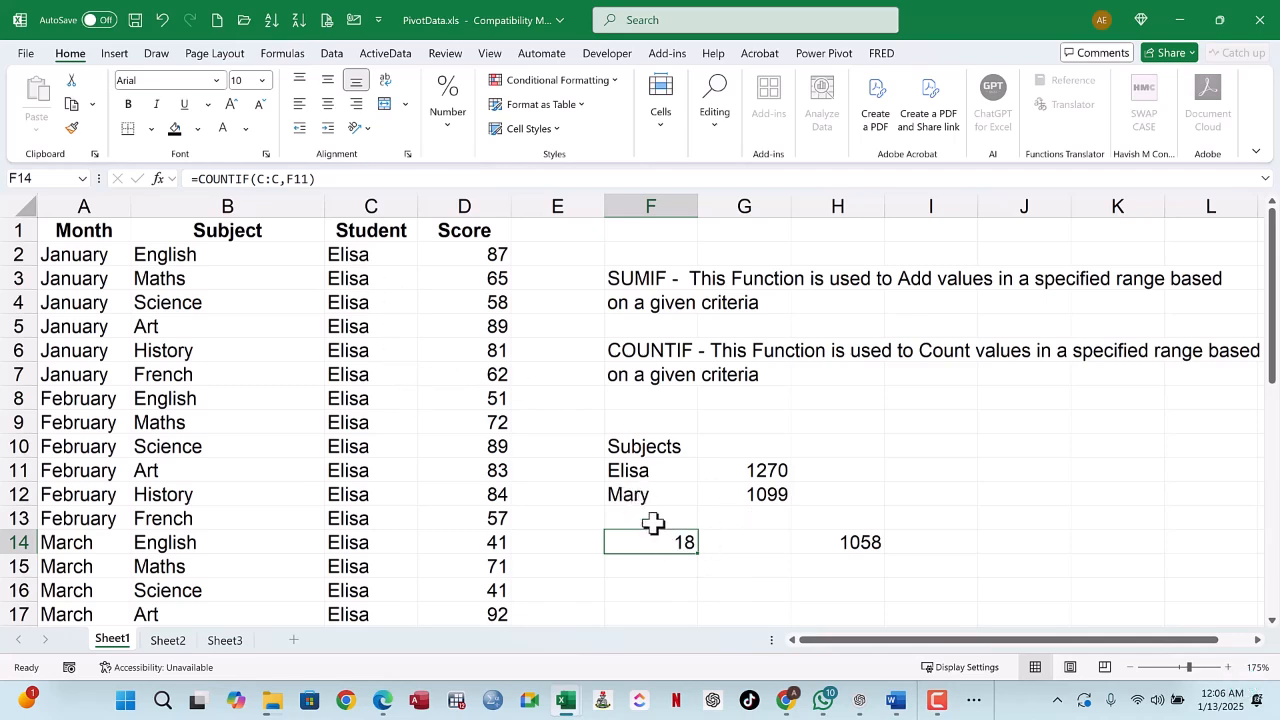
{"action": "double_click", "coordinate": [676, 542]}
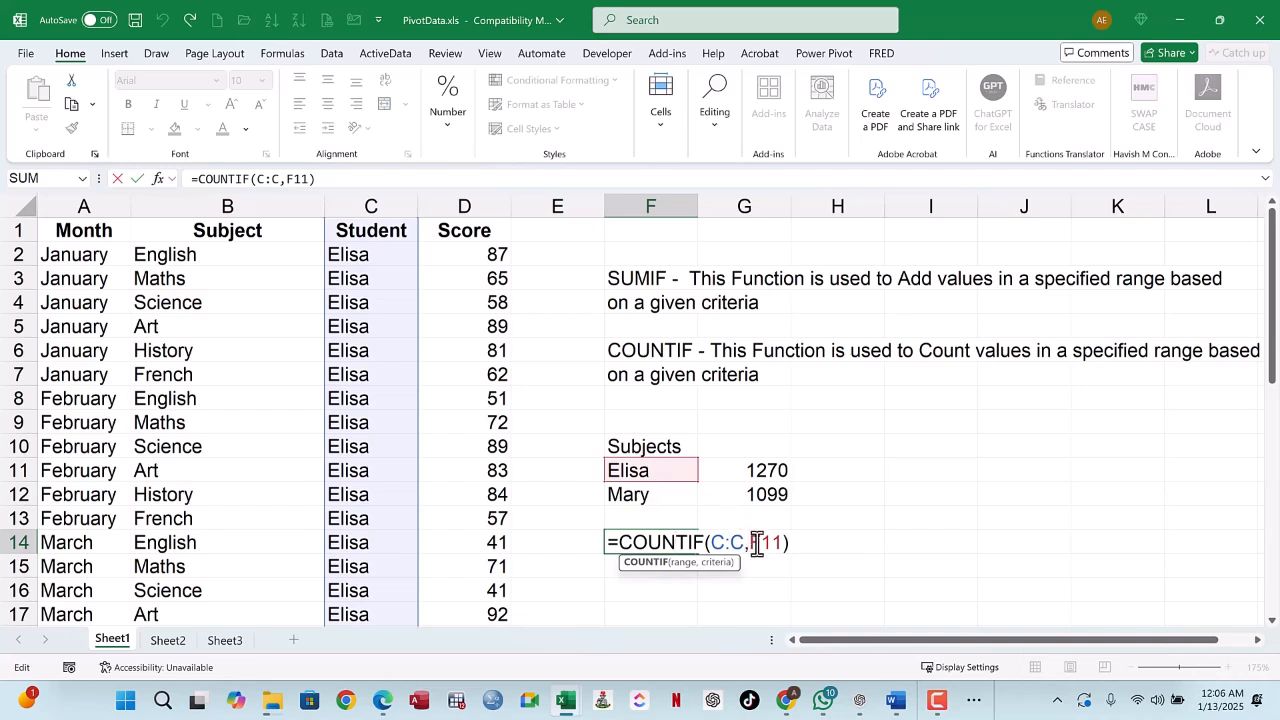
{"action": "double_click", "coordinate": [755, 542]}
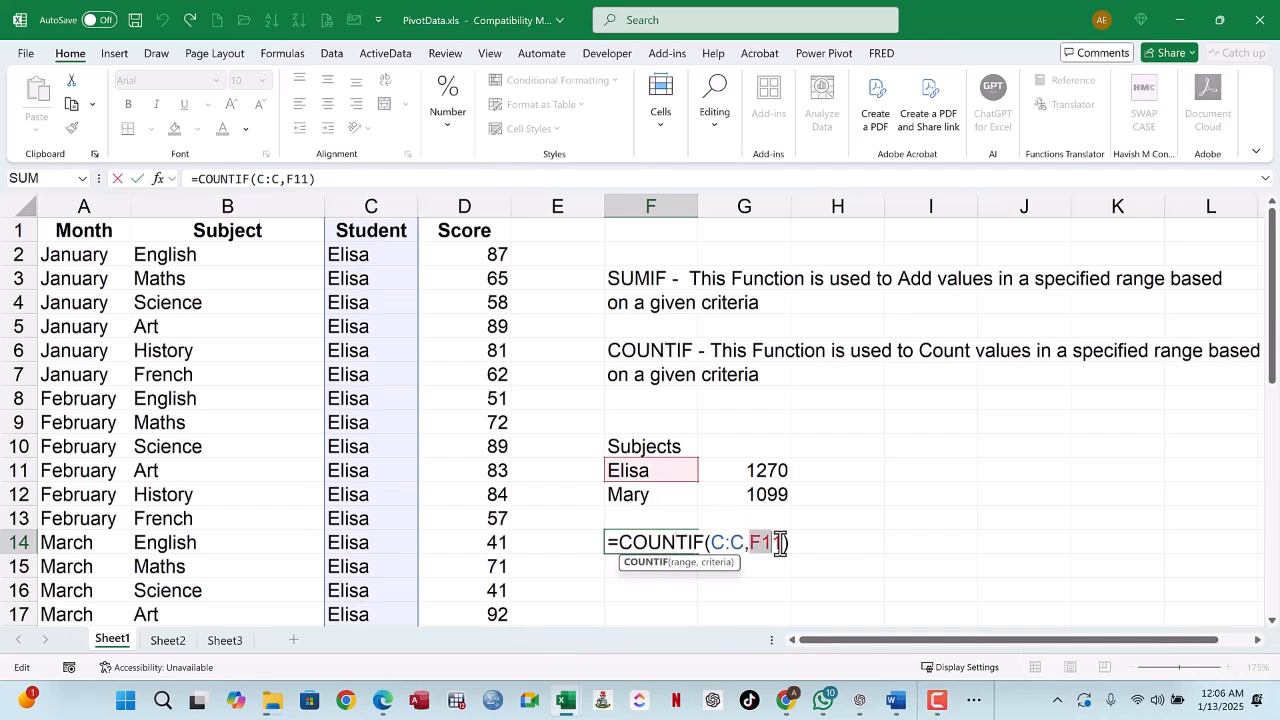
{"action": "left_click", "coordinate": [648, 494]}
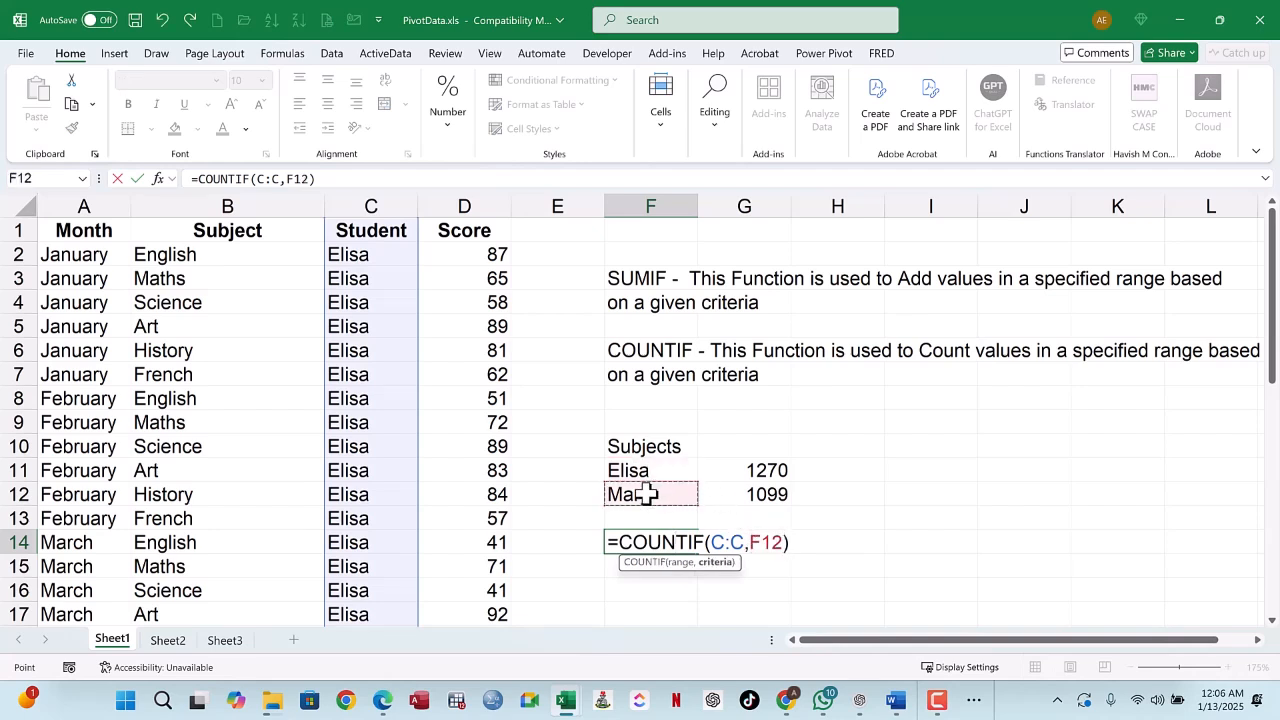
{"action": "key", "text": "ctrl+Return"}
{"action": "left_click", "coordinate": [666, 568]}
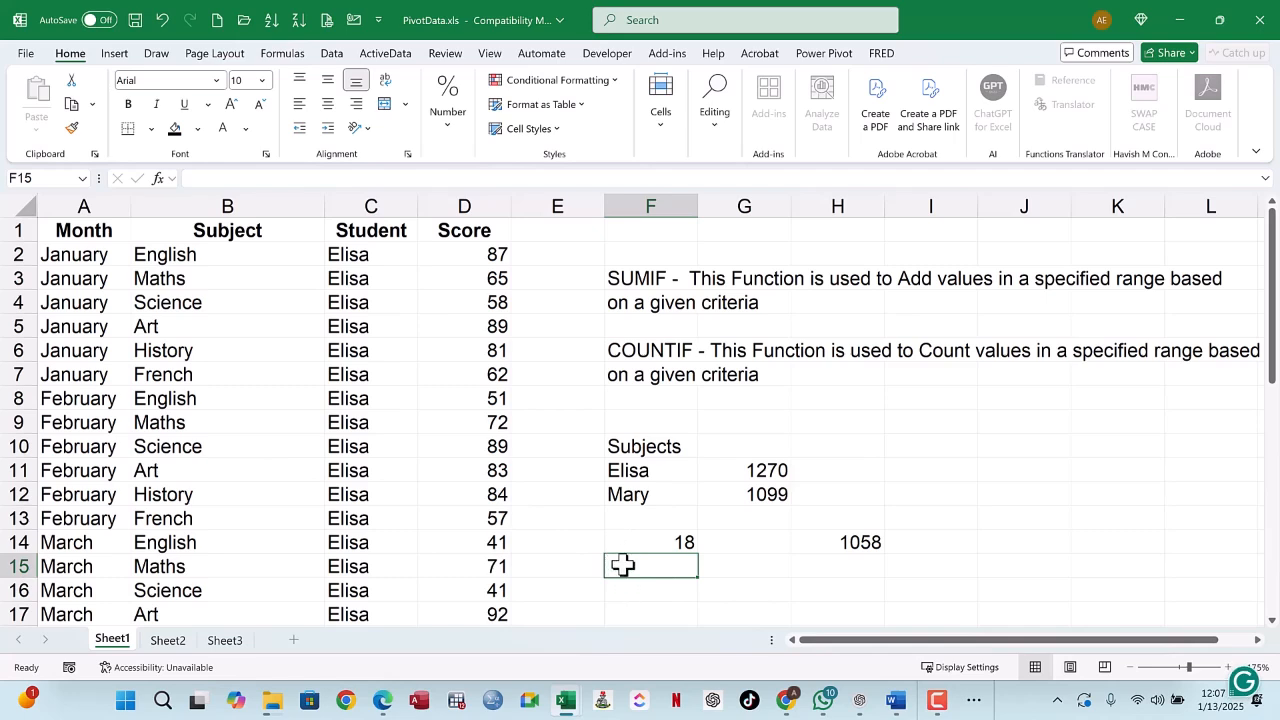
{"action": "left_click", "coordinate": [665, 543]}
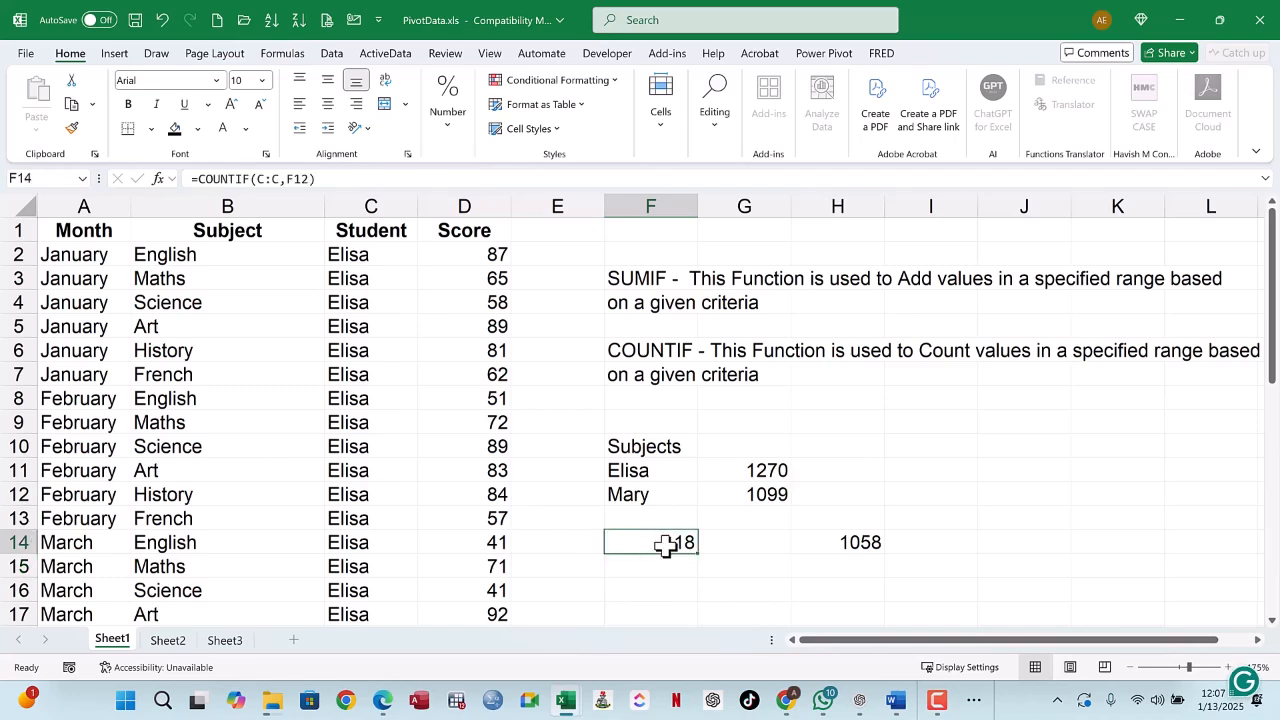
{"action": "double_click", "coordinate": [665, 543]}
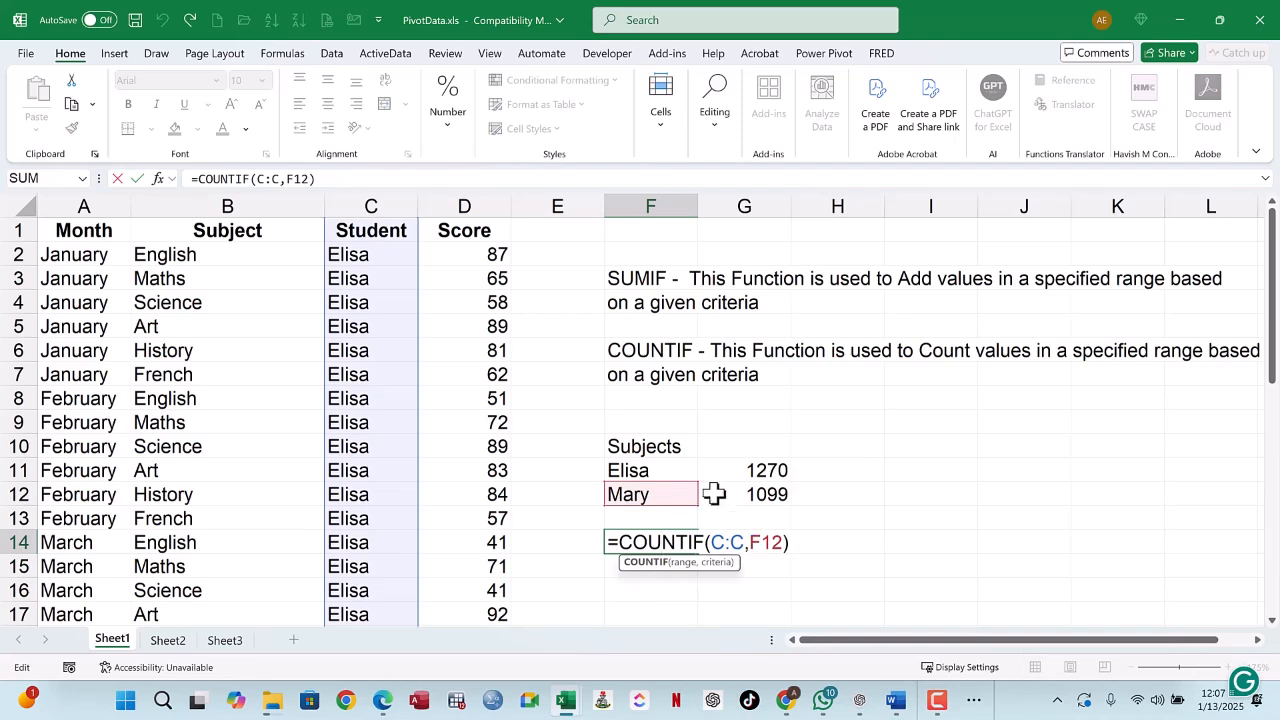
{"action": "key", "text": "Escape"}
Step: Enter the subject English in H9 as a criterion for counting
{"action": "left_click", "coordinate": [817, 417]}
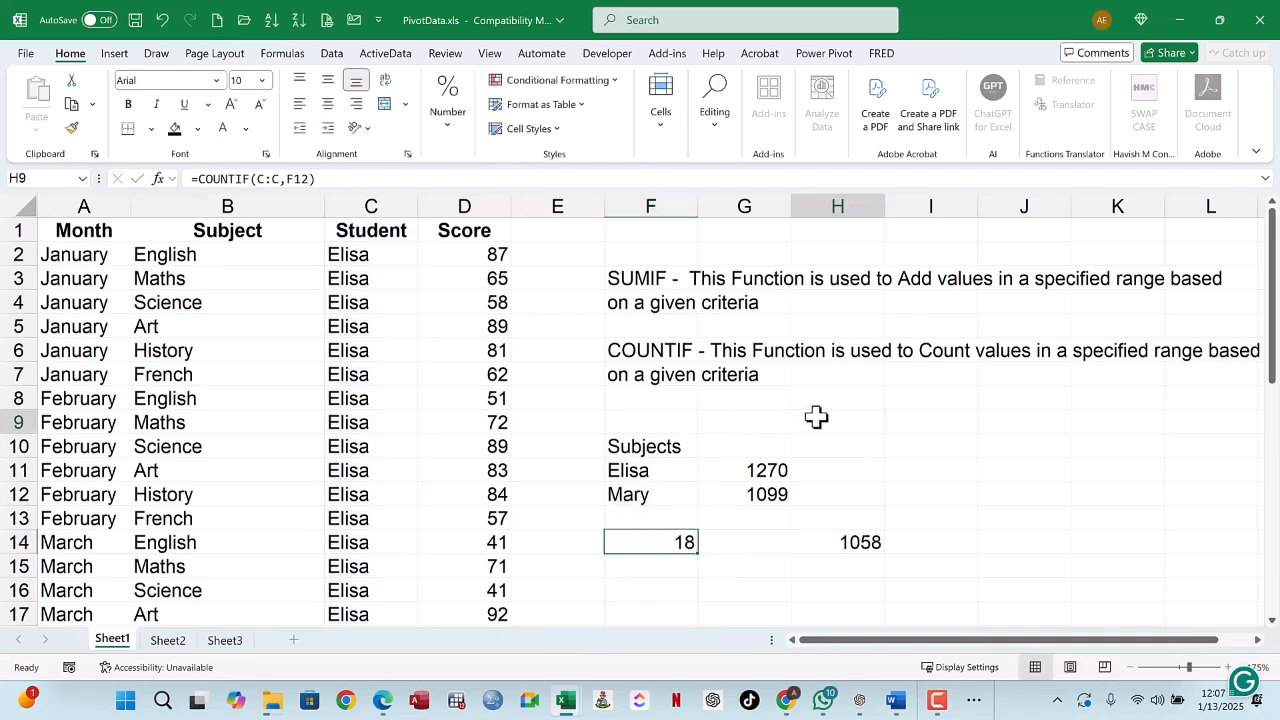
{"action": "type", "text": "ENI"}
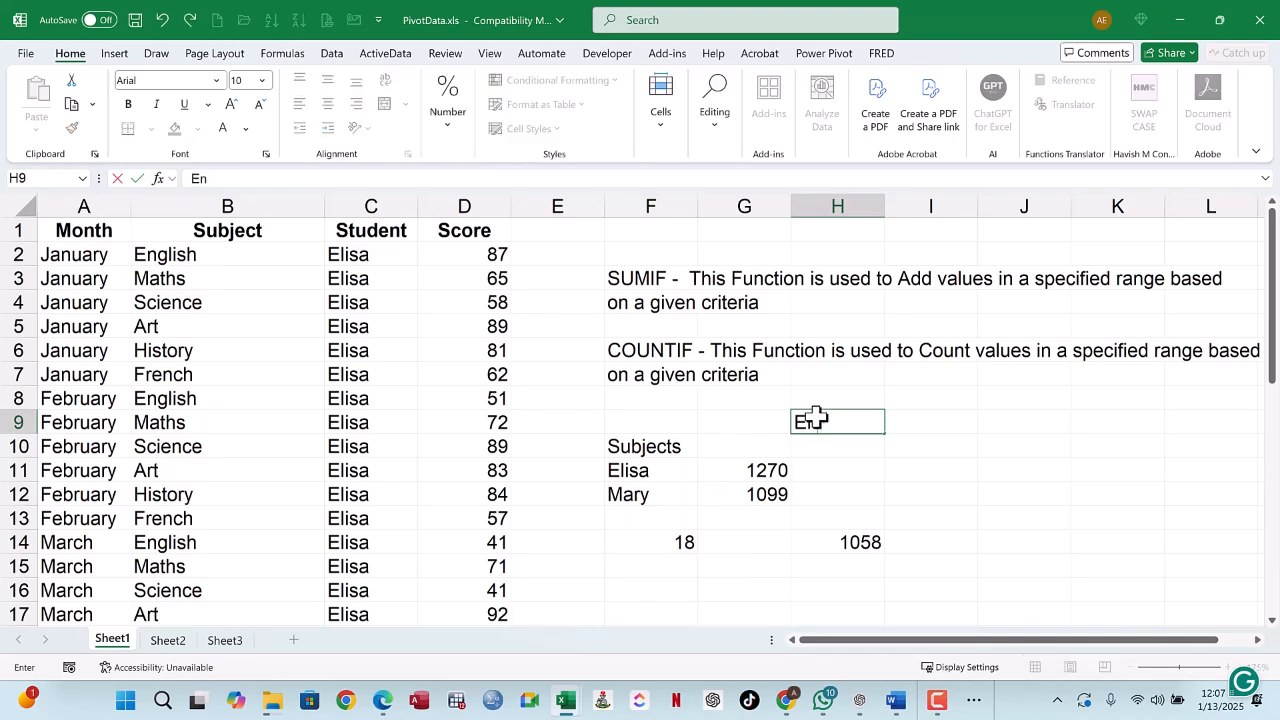
{"action": "type", "text": "glish"}
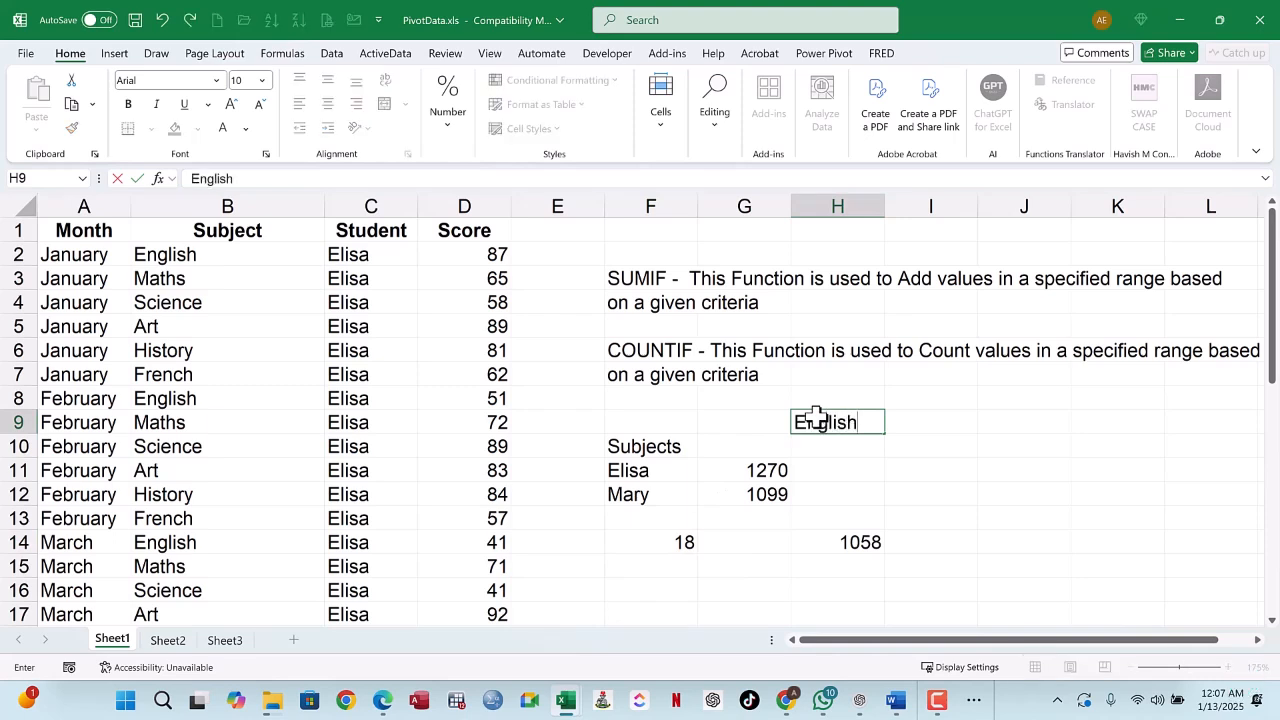
{"action": "key", "text": "Return"}
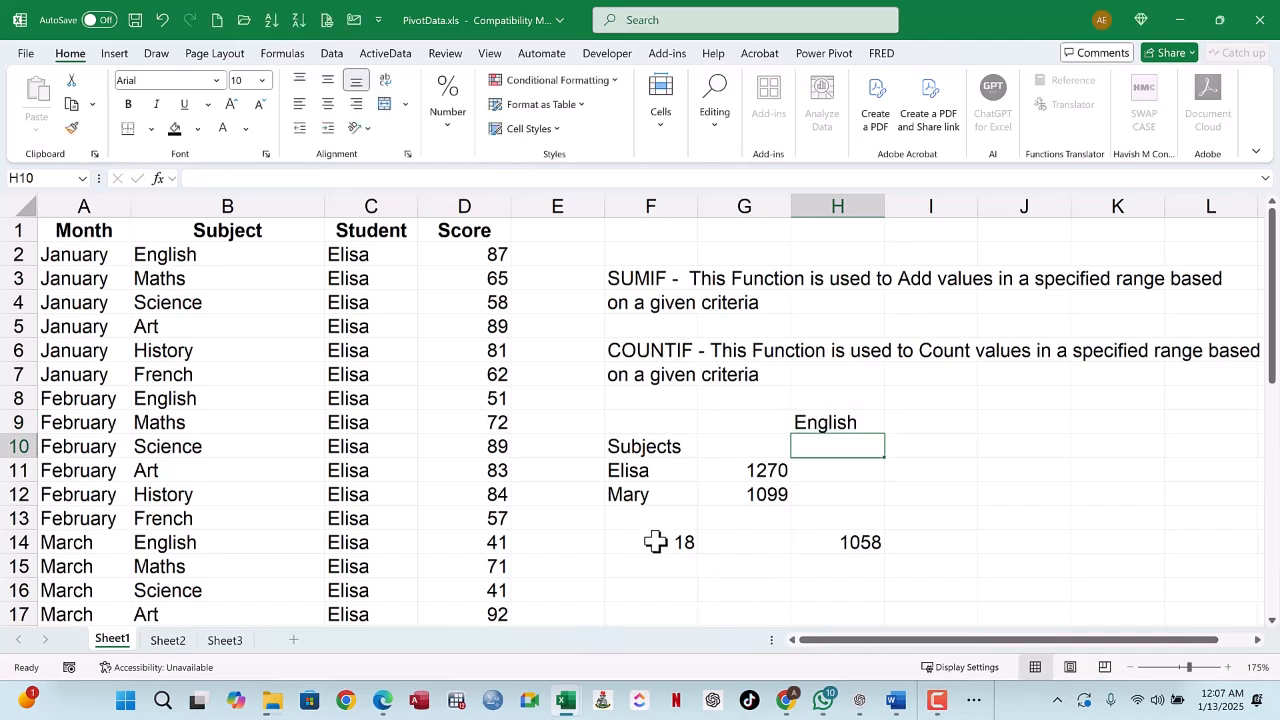
{"action": "left_click", "coordinate": [655, 542]}
{"action": "double_click", "coordinate": [655, 542]}
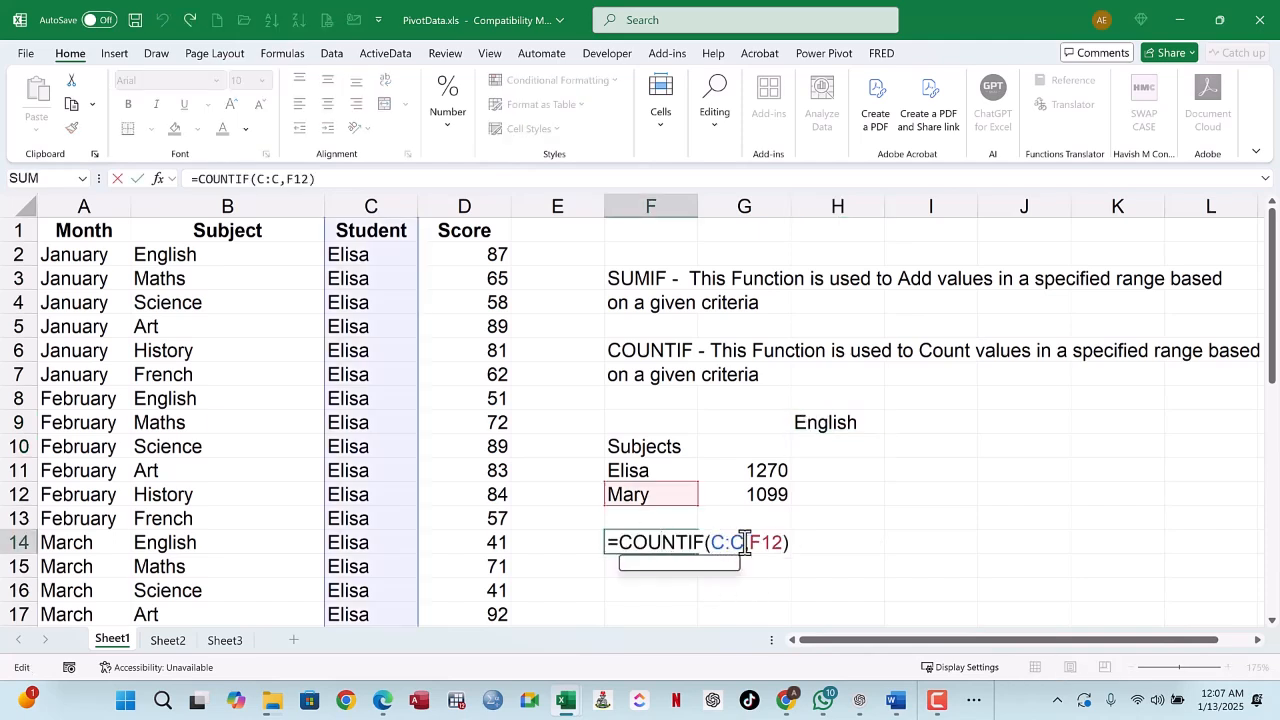
{"action": "left_click_drag", "start_coordinate": [752, 542], "coordinate": [776, 542]}
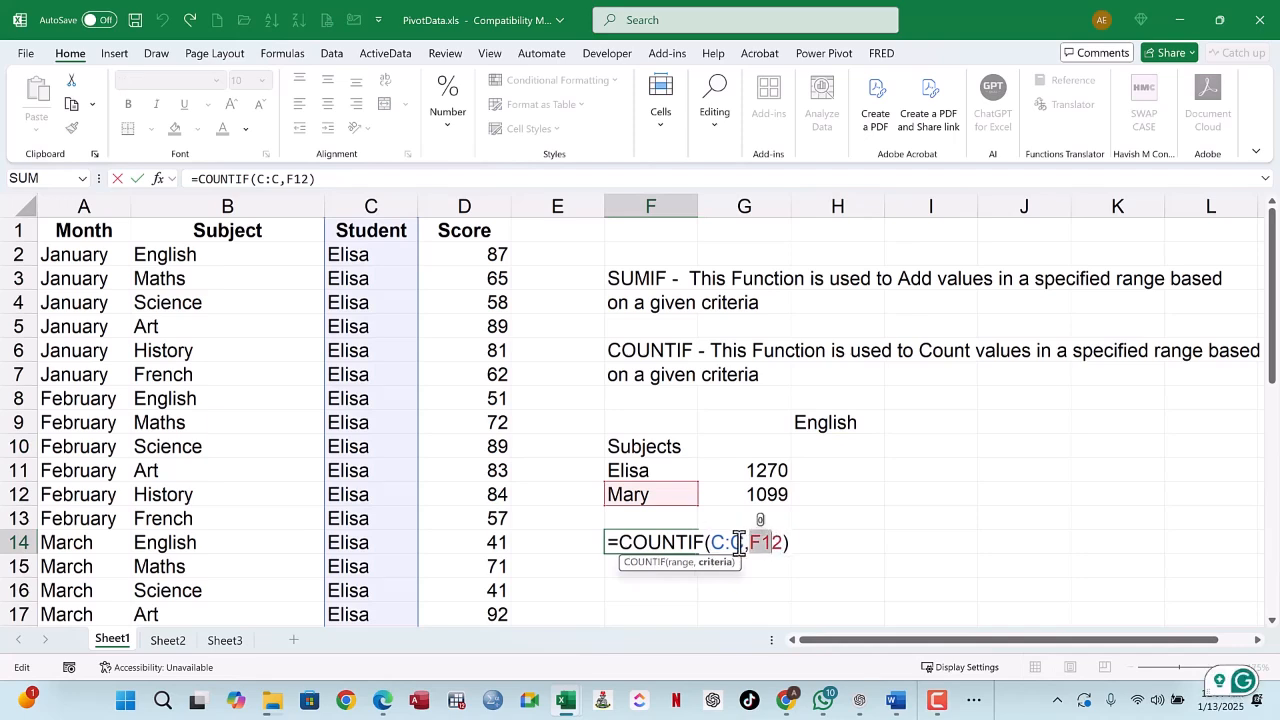
{"action": "key", "text": "ctrl+Return"}
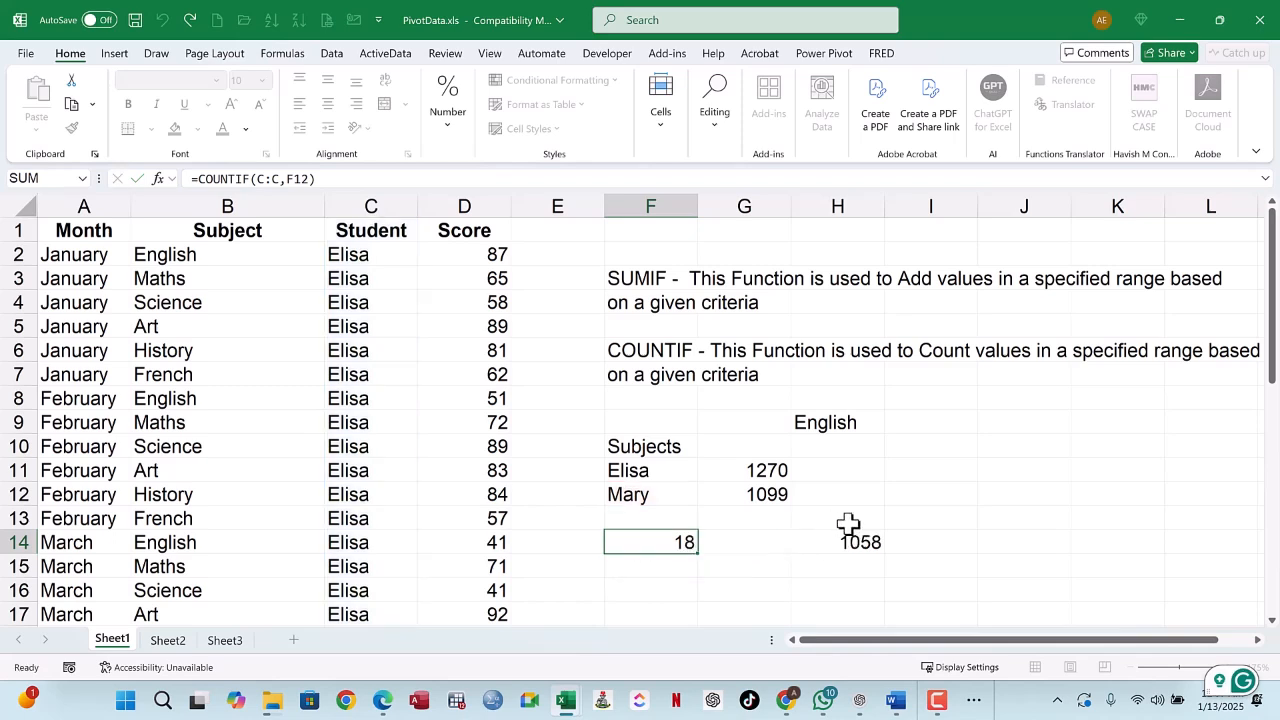
Step: Enter a COUNTIF formula in I9 with the whole of column B as the range and H9 as the criterion
{"action": "left_click", "coordinate": [895, 466]}
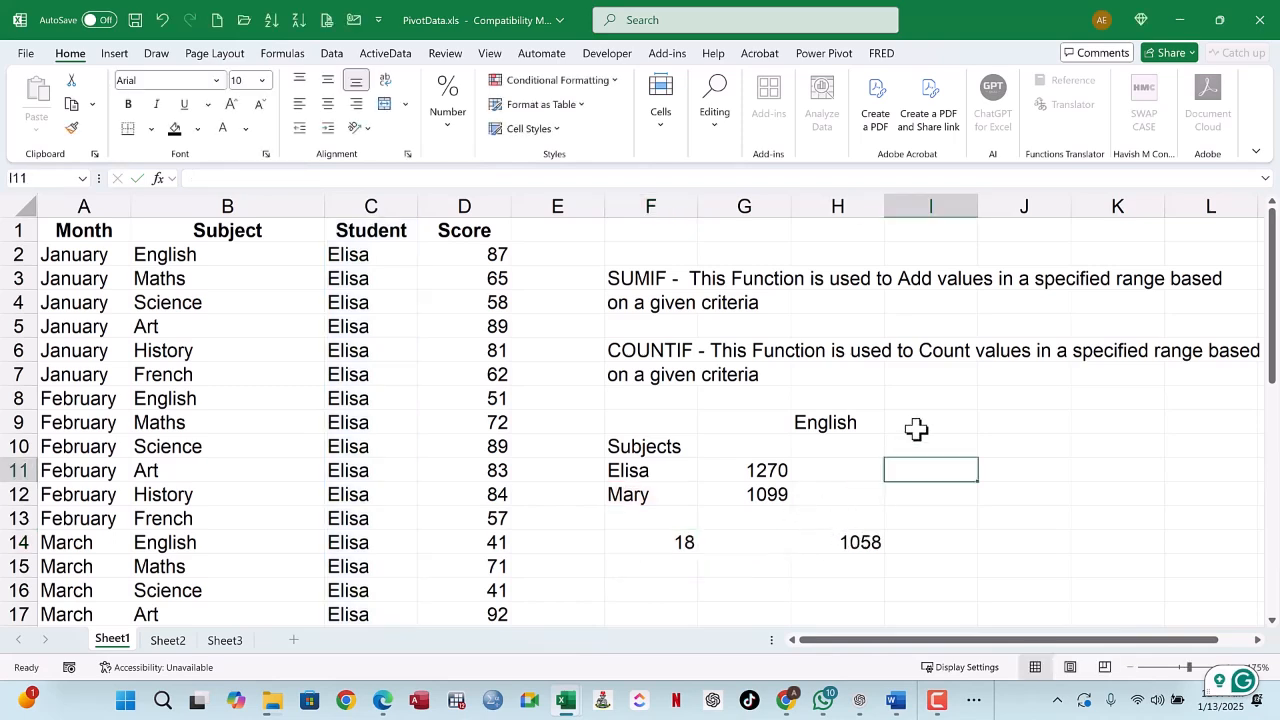
{"action": "left_click", "coordinate": [917, 427]}
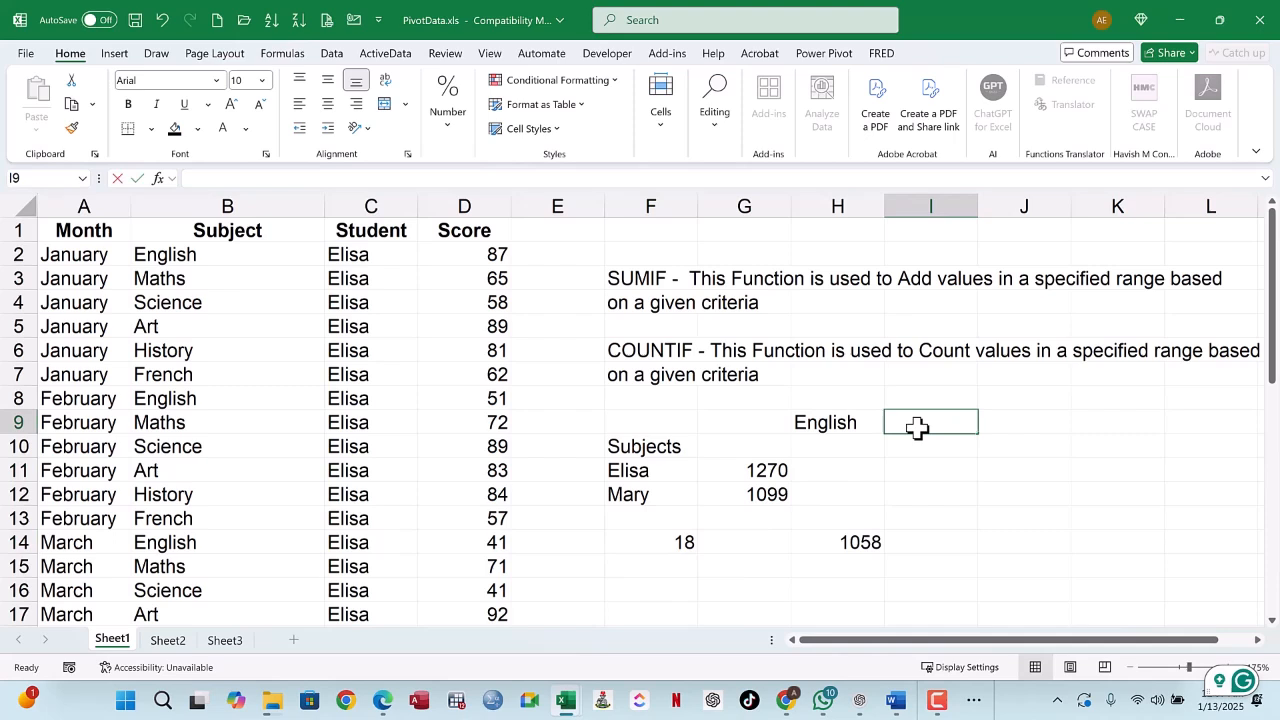
{"action": "type", "text": "=count"}
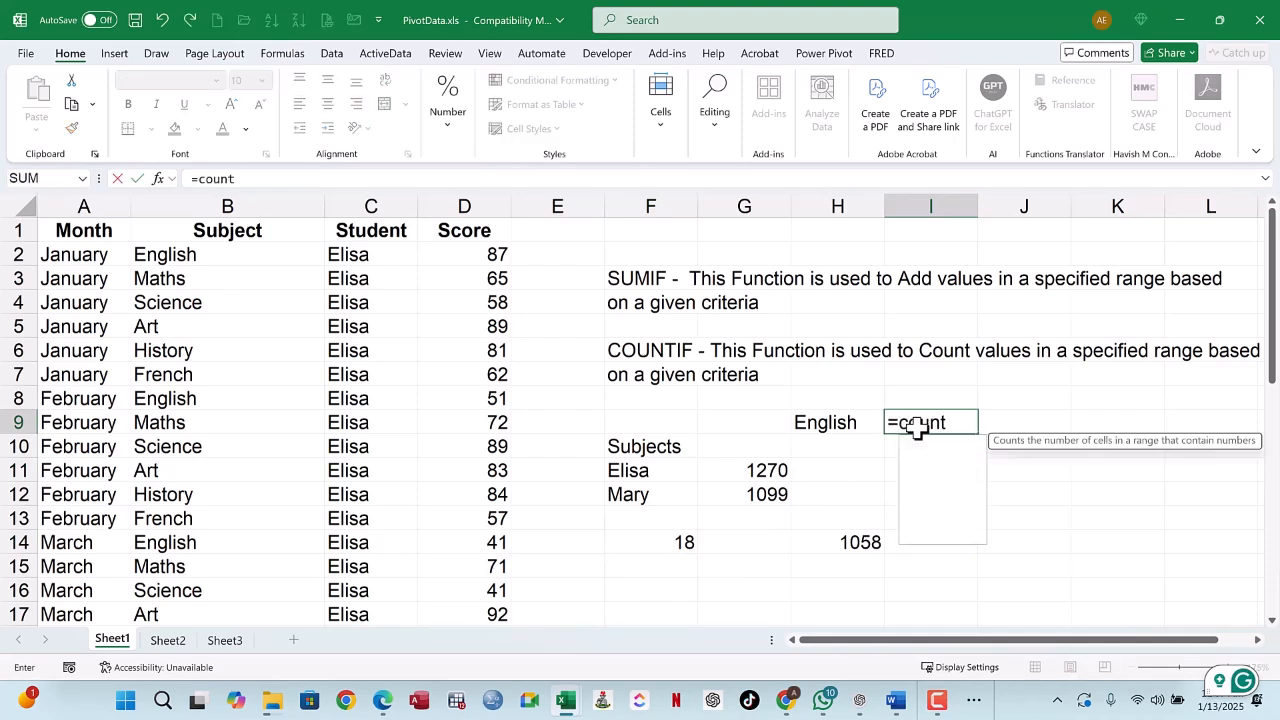
{"action": "type", "text": "if("}
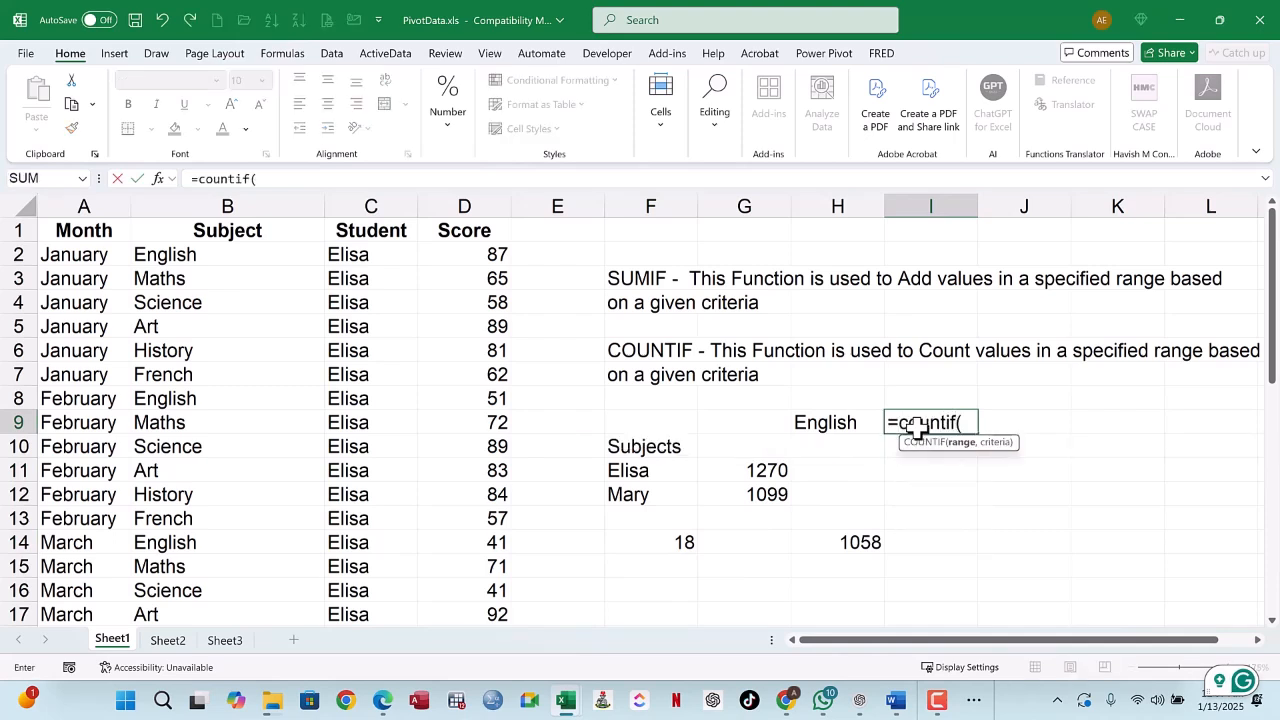
{"action": "left_click", "coordinate": [198, 204]}
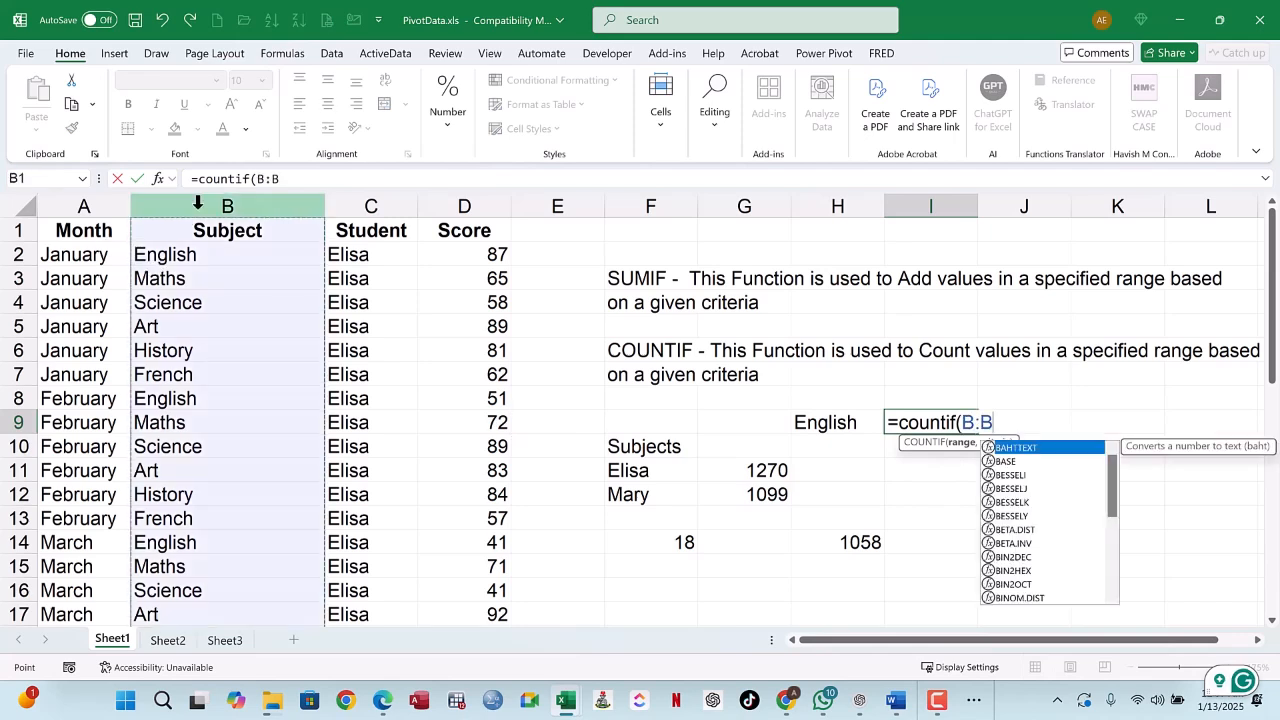
{"action": "type", "text": ","}
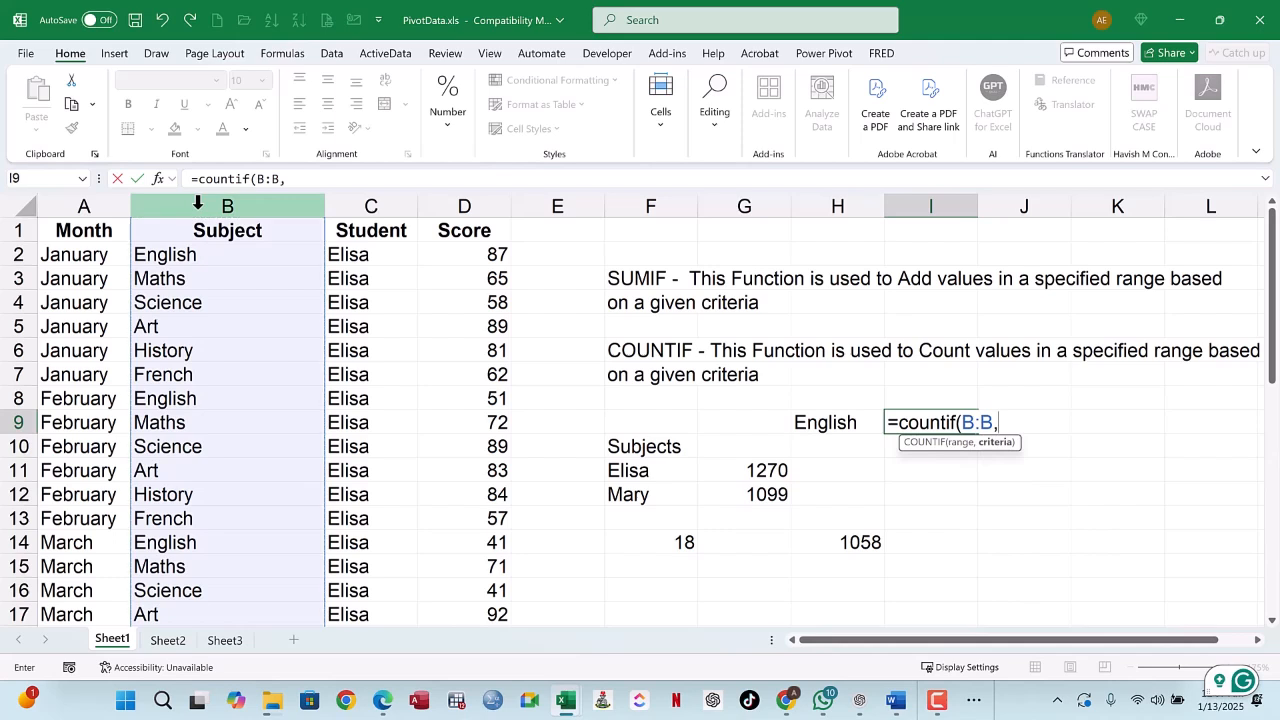
{"action": "left_click", "coordinate": [820, 421]}
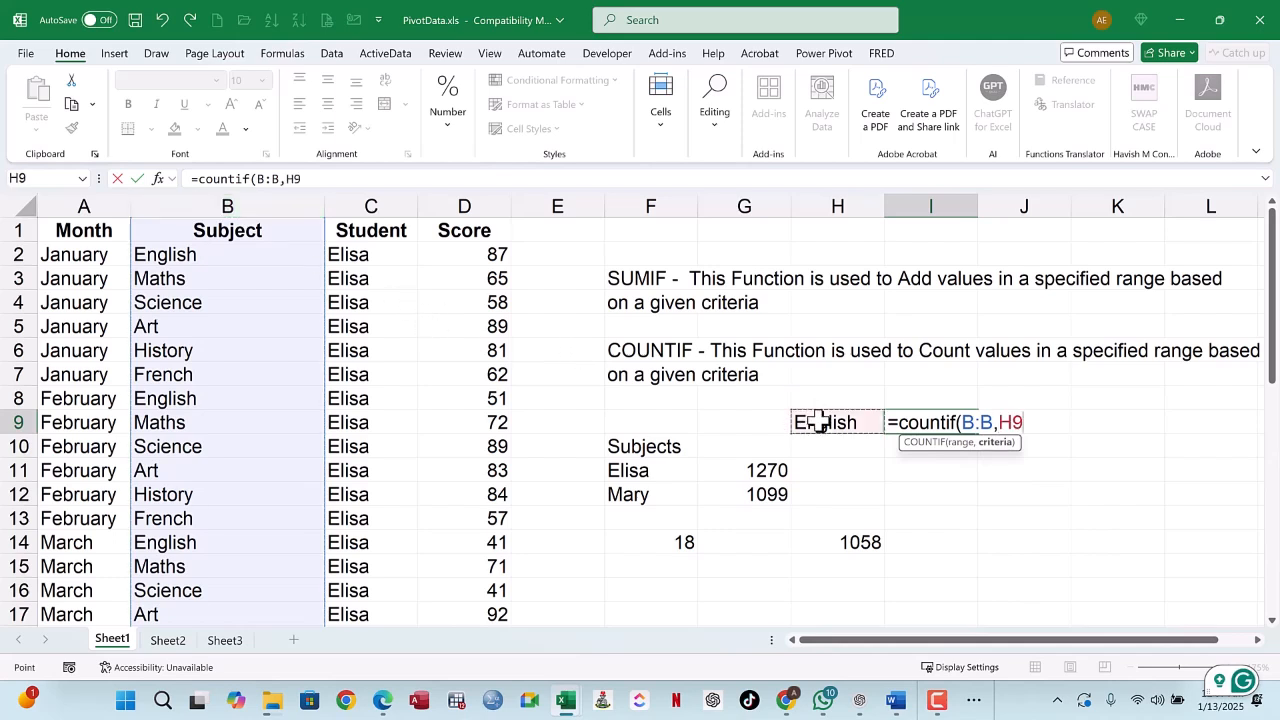
{"action": "type", "text": ")"}
{"action": "key", "text": "Return"}
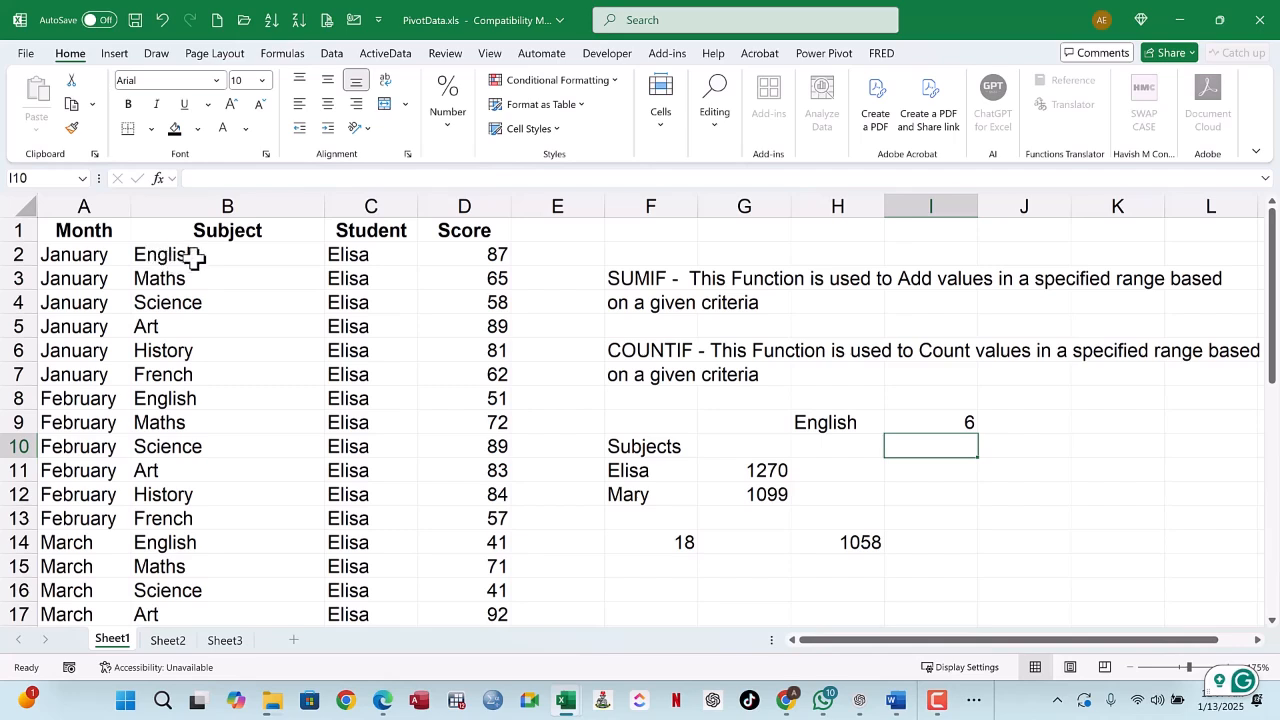
Step: Enter the heading Subjects in J11 for a list of subjects
{"action": "left_click", "coordinate": [967, 424]}
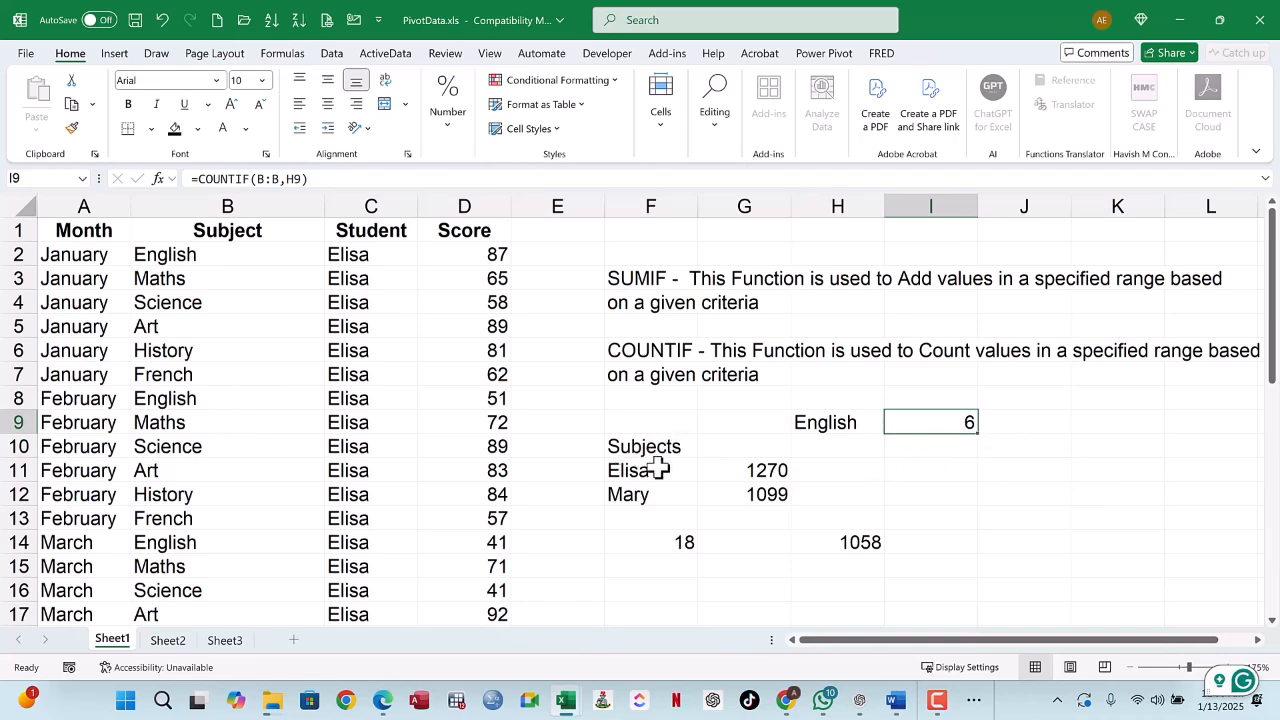
{"action": "left_click", "coordinate": [760, 472]}
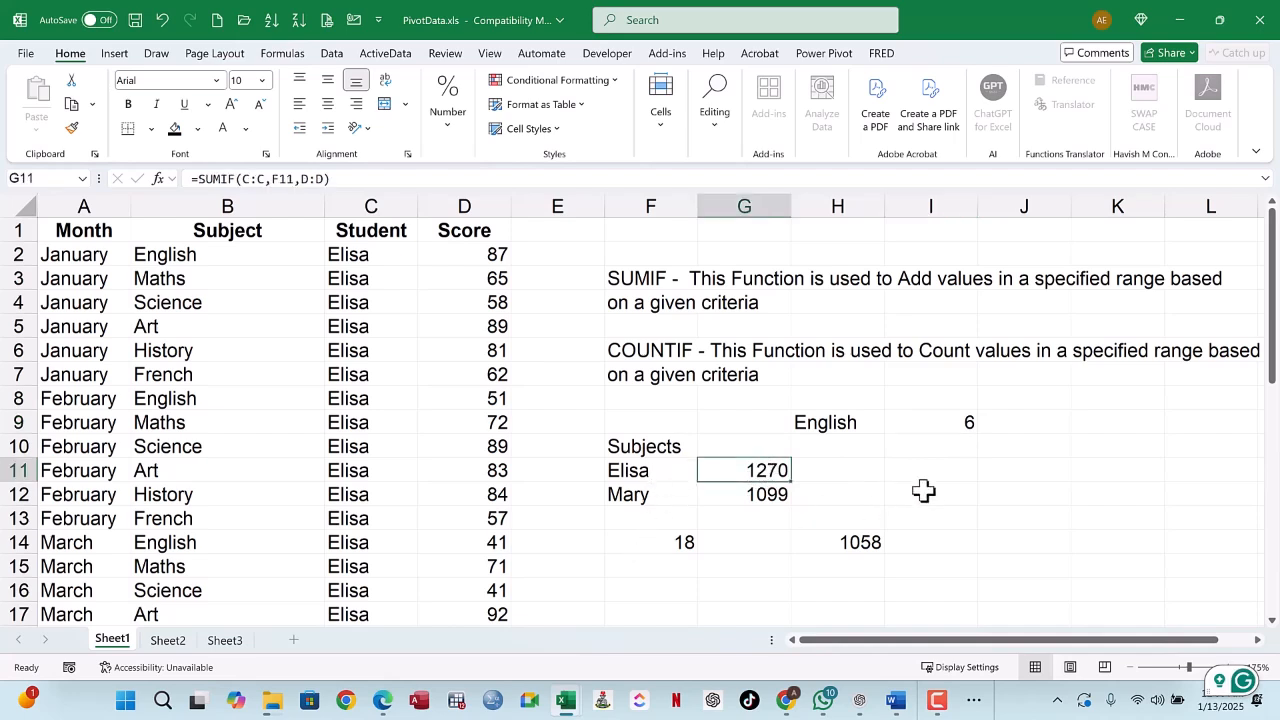
{"action": "left_click", "coordinate": [1020, 478]}
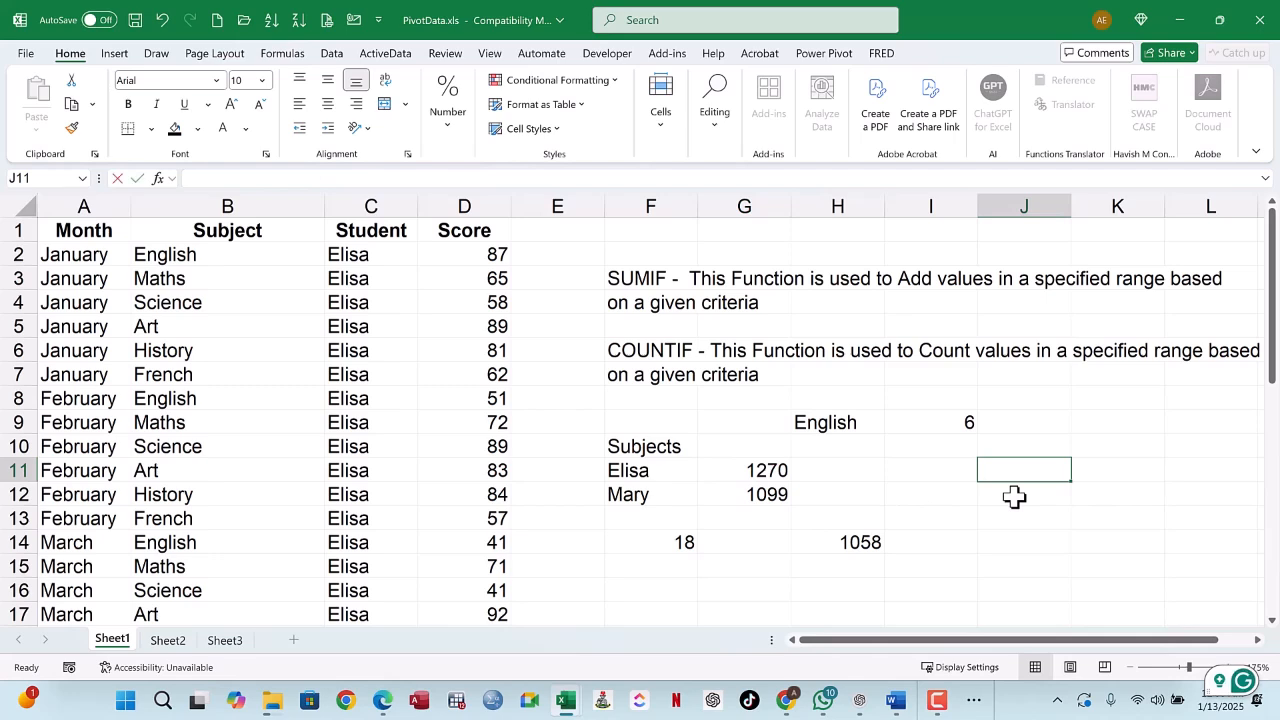
{"action": "type", "text": "SUB"}
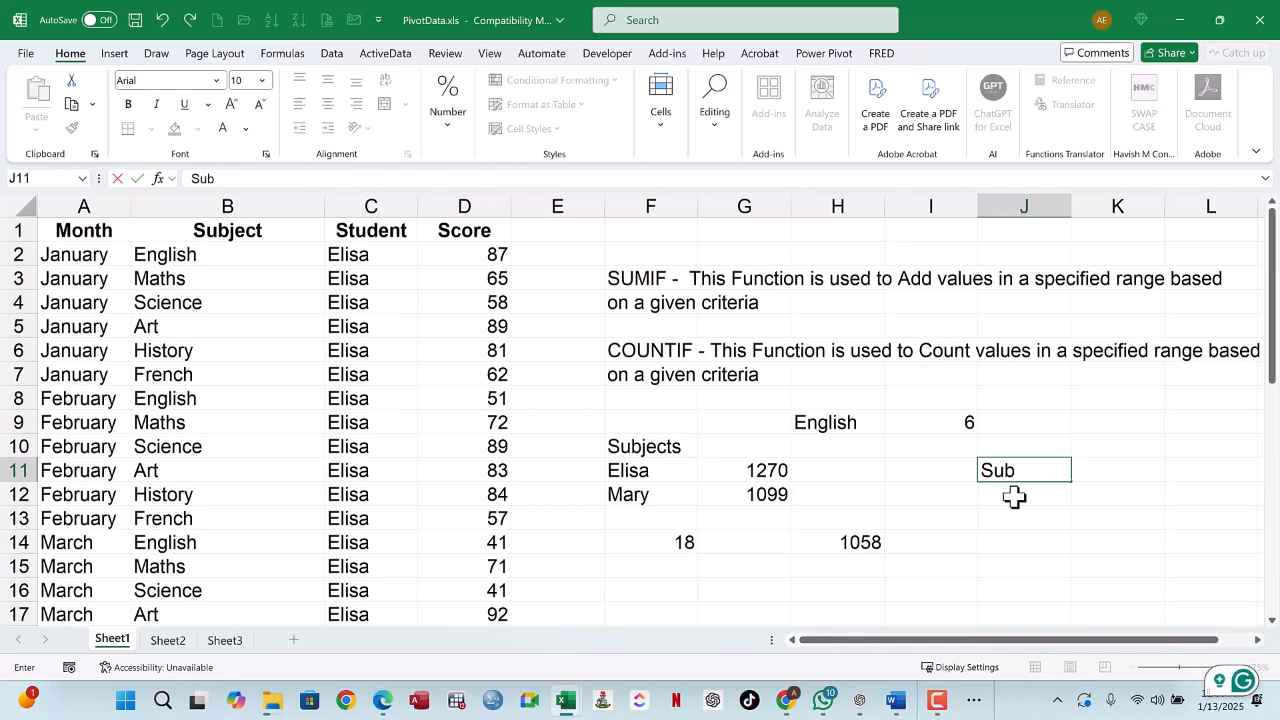
{"action": "type", "text": "jects"}
{"action": "key", "text": "Return"}
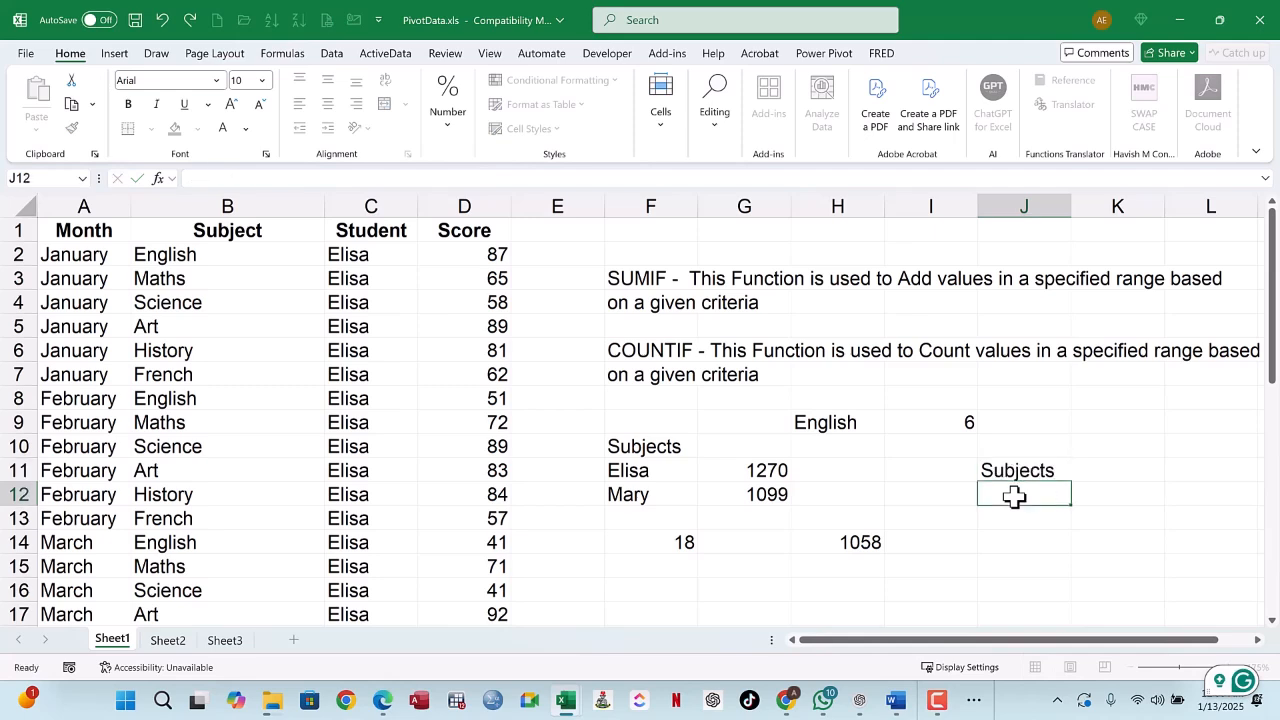
Step: Try to list unique values in J12 with a UNIQUE formula on the whole of column A, and clear it
{"action": "type", "text": "=u"}
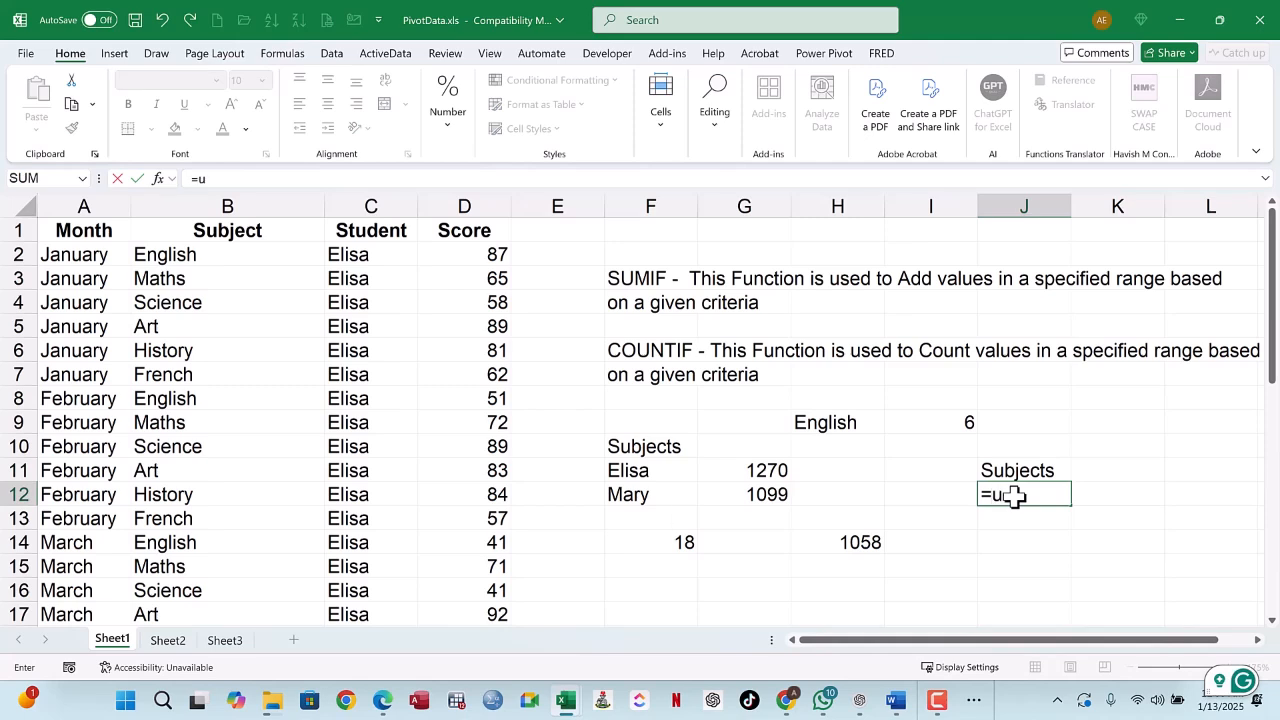
{"action": "type", "text": "nique"}
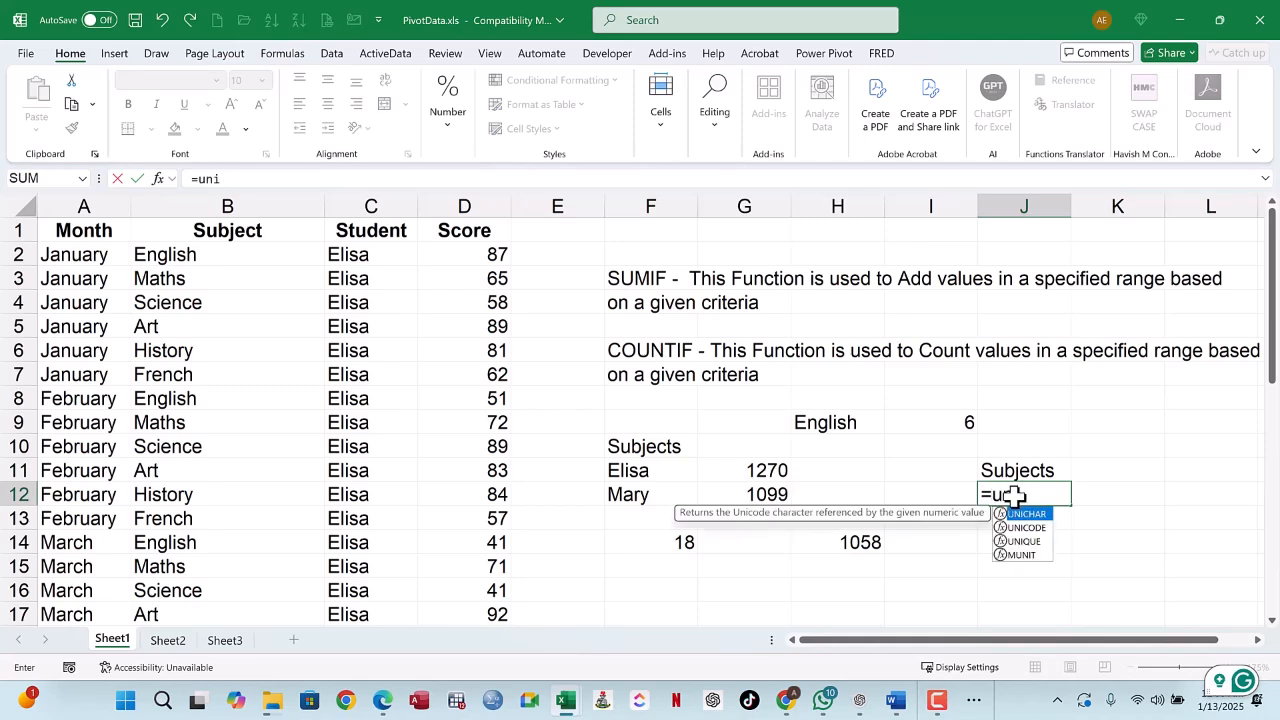
{"action": "type", "text": "("}
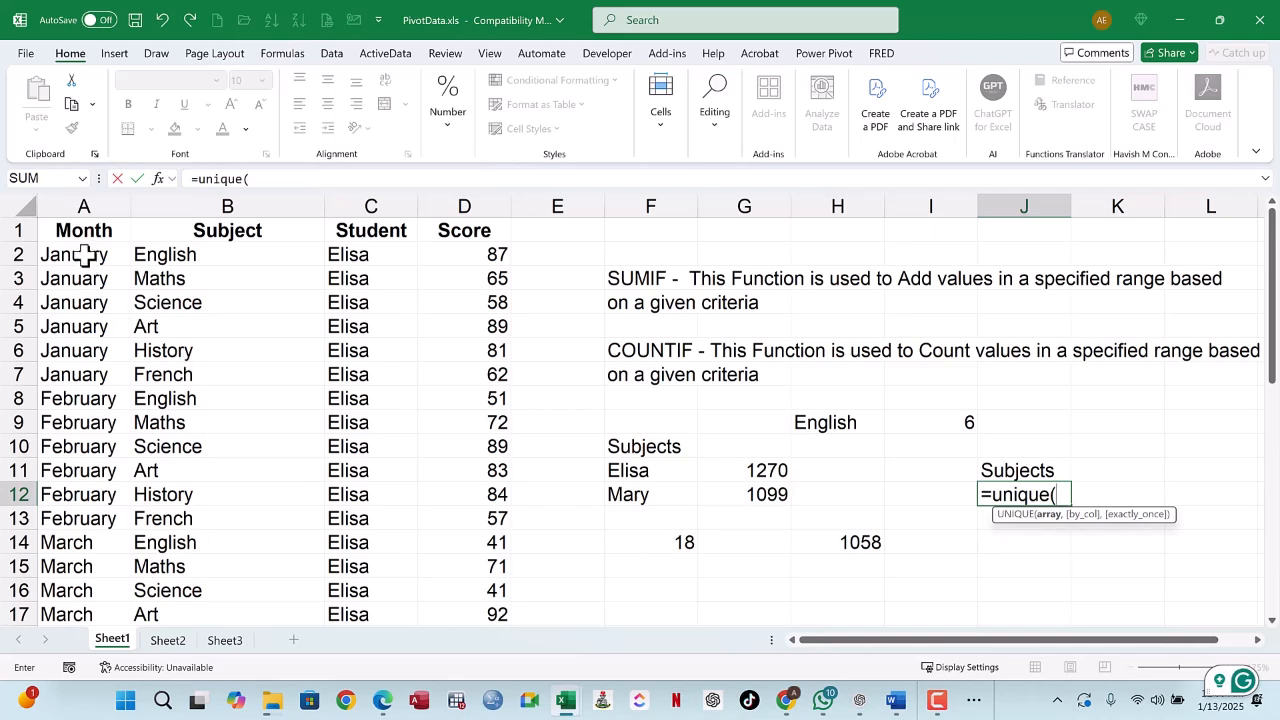
{"action": "left_click", "coordinate": [94, 205]}
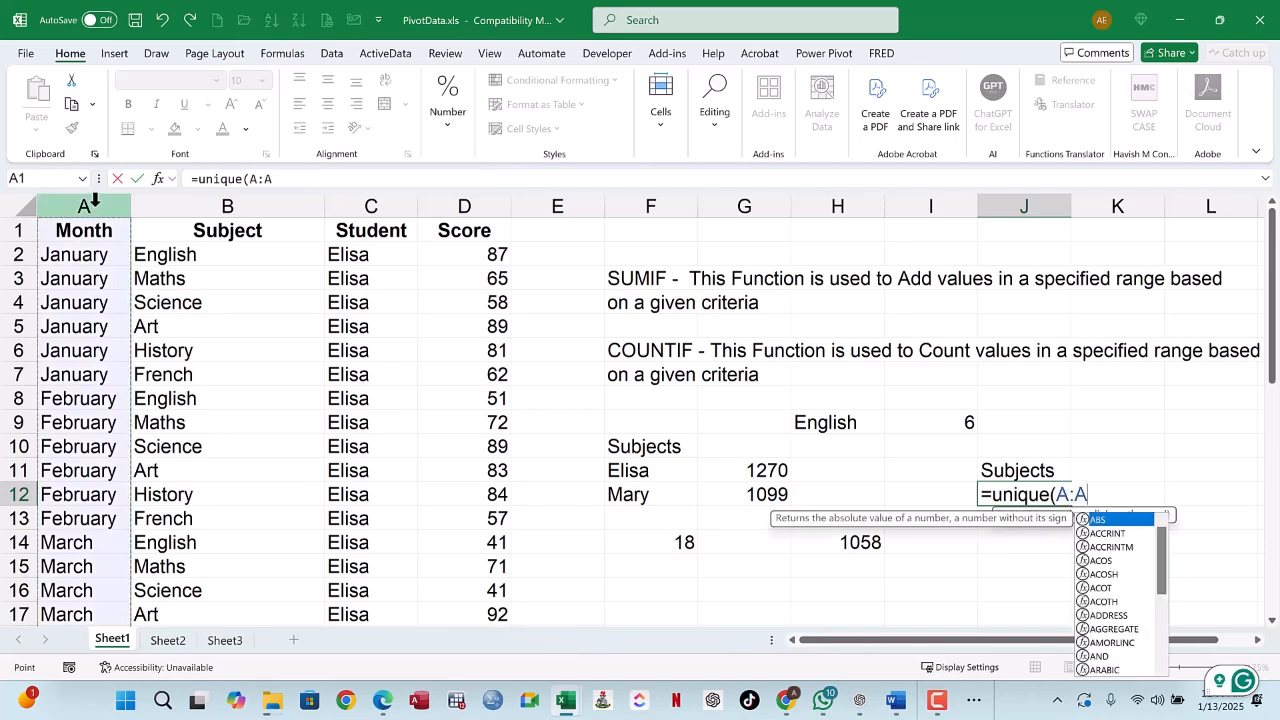
{"action": "key", "text": "Return"}
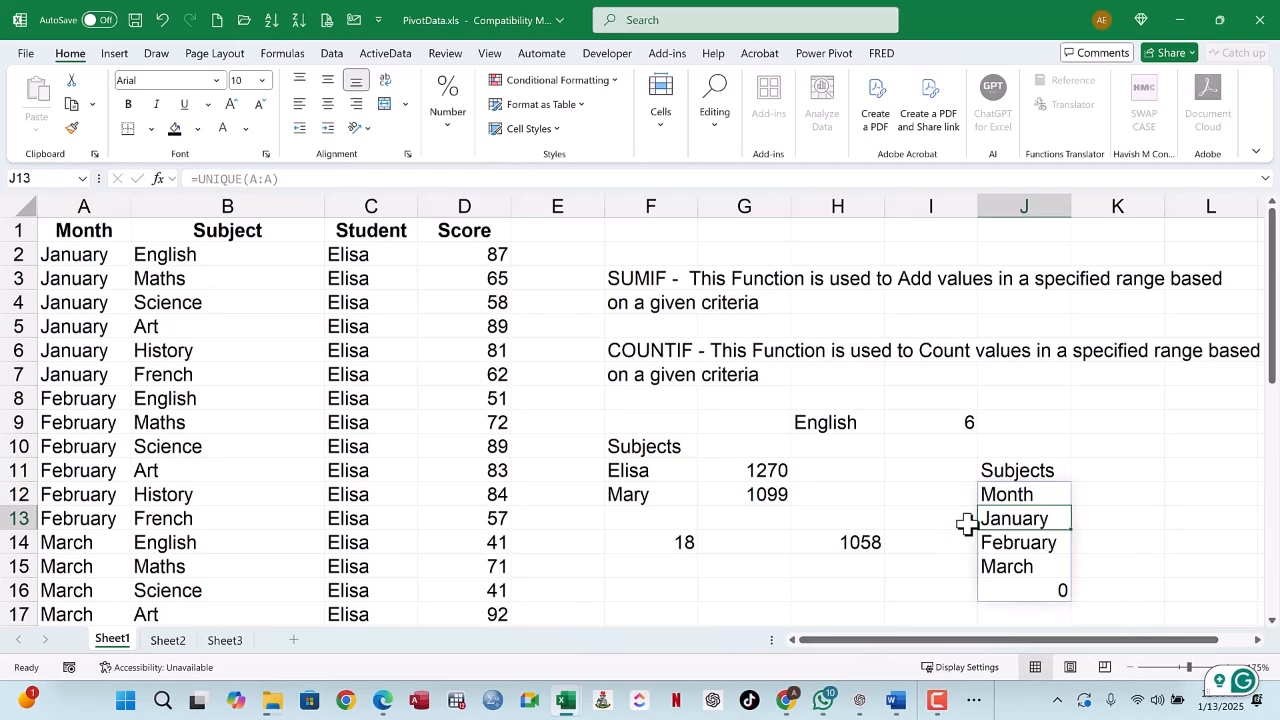
{"action": "left_click", "coordinate": [1028, 494]}
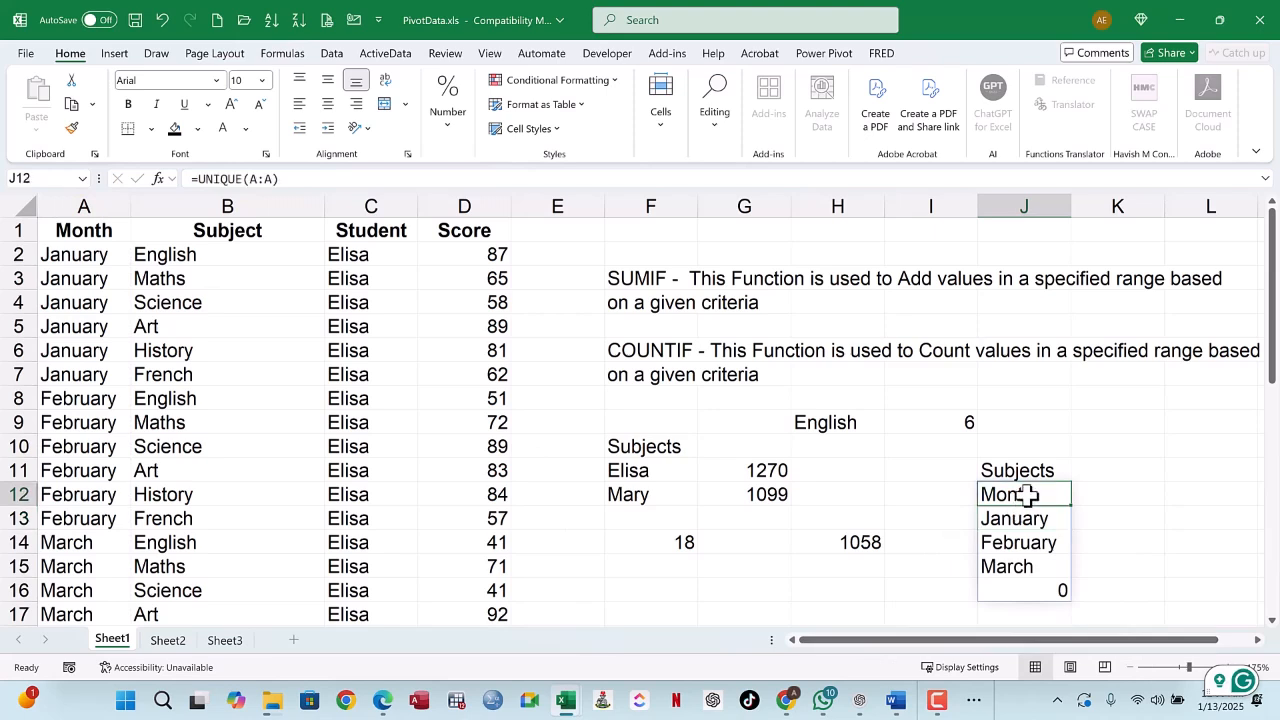
{"action": "key", "text": "Delete"}
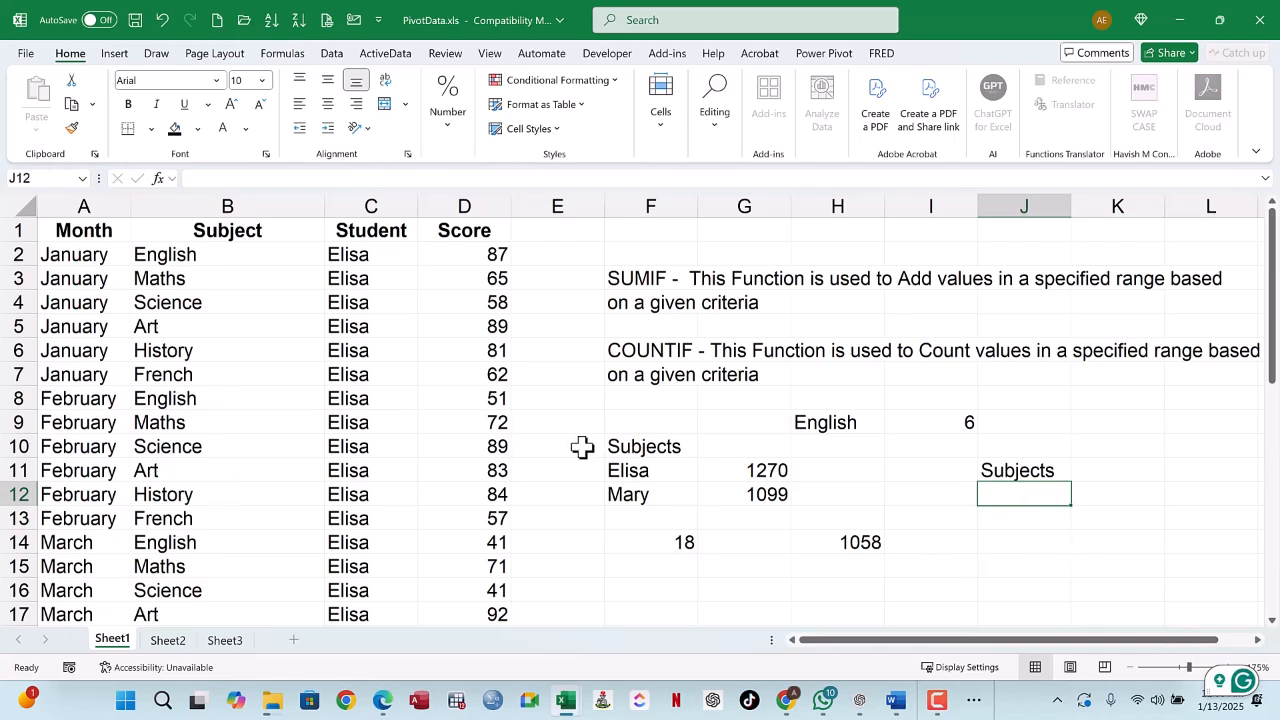
Step: Enter a UNIQUE formula in J12 with B2:B37 as the array to list each subject once
{"action": "type", "text": "=unique"}
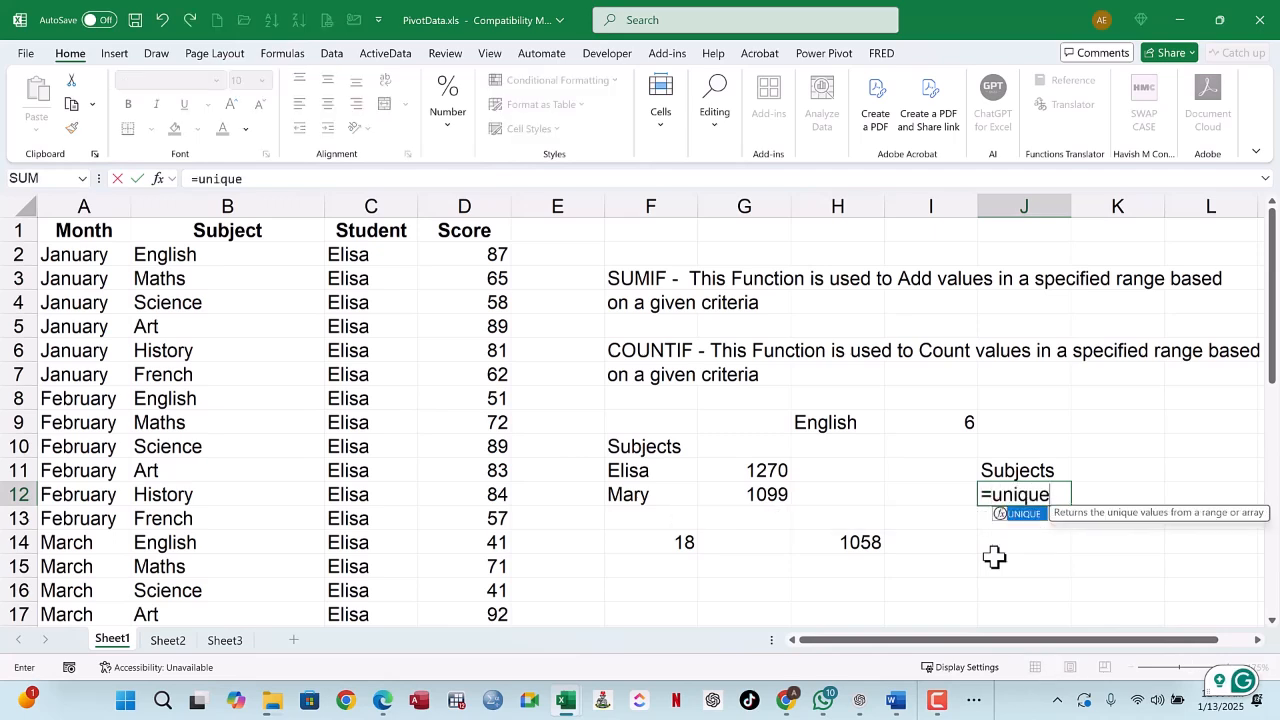
{"action": "type", "text": "("}
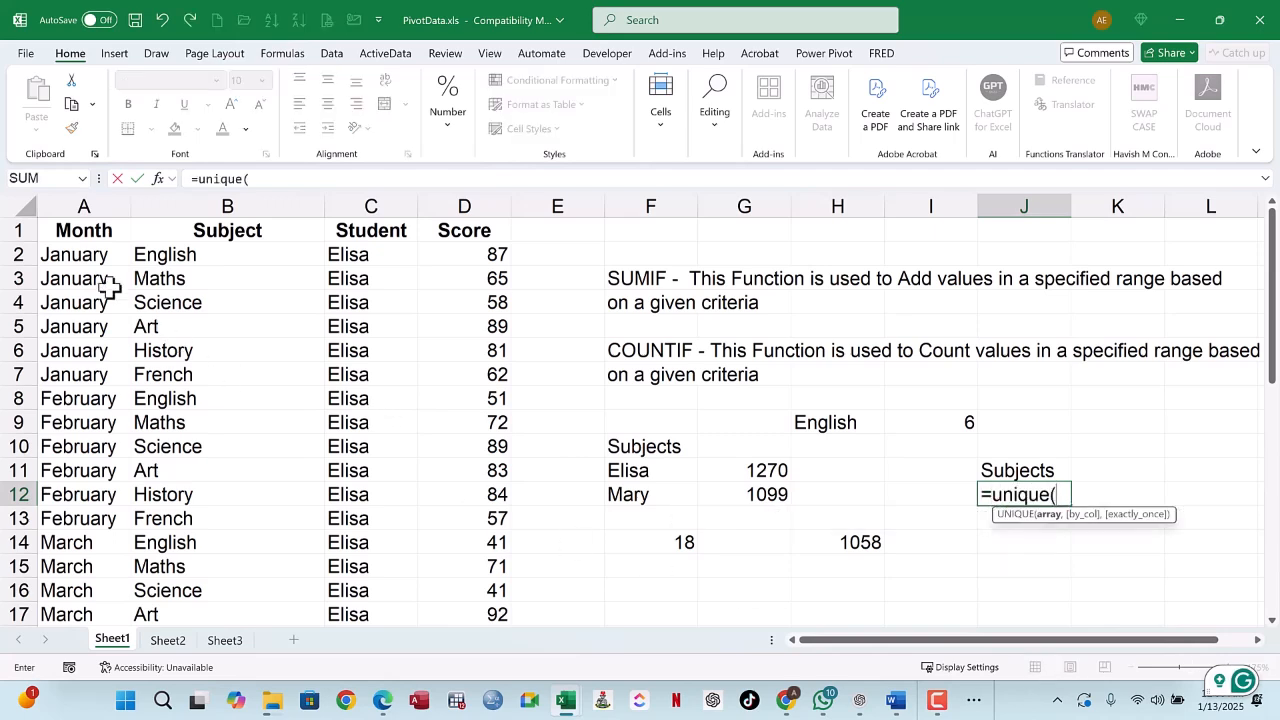
{"action": "left_click", "coordinate": [72, 262]}
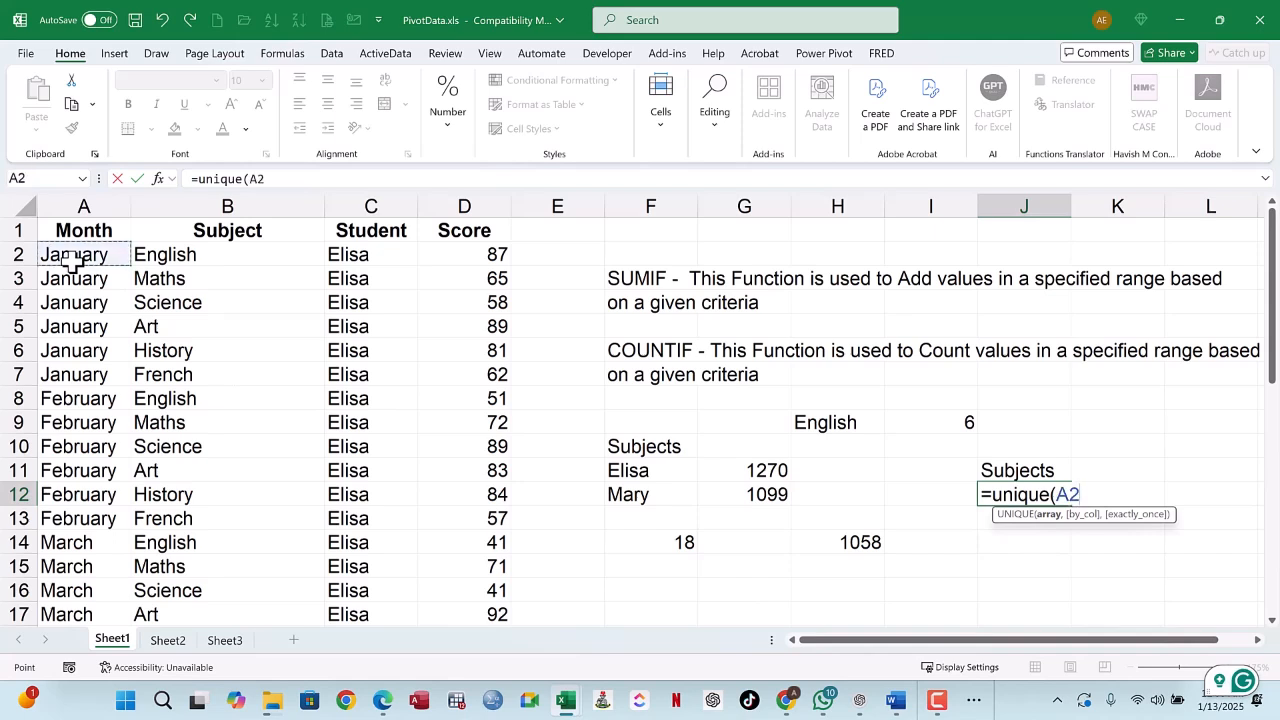
{"action": "left_click", "coordinate": [198, 258]}
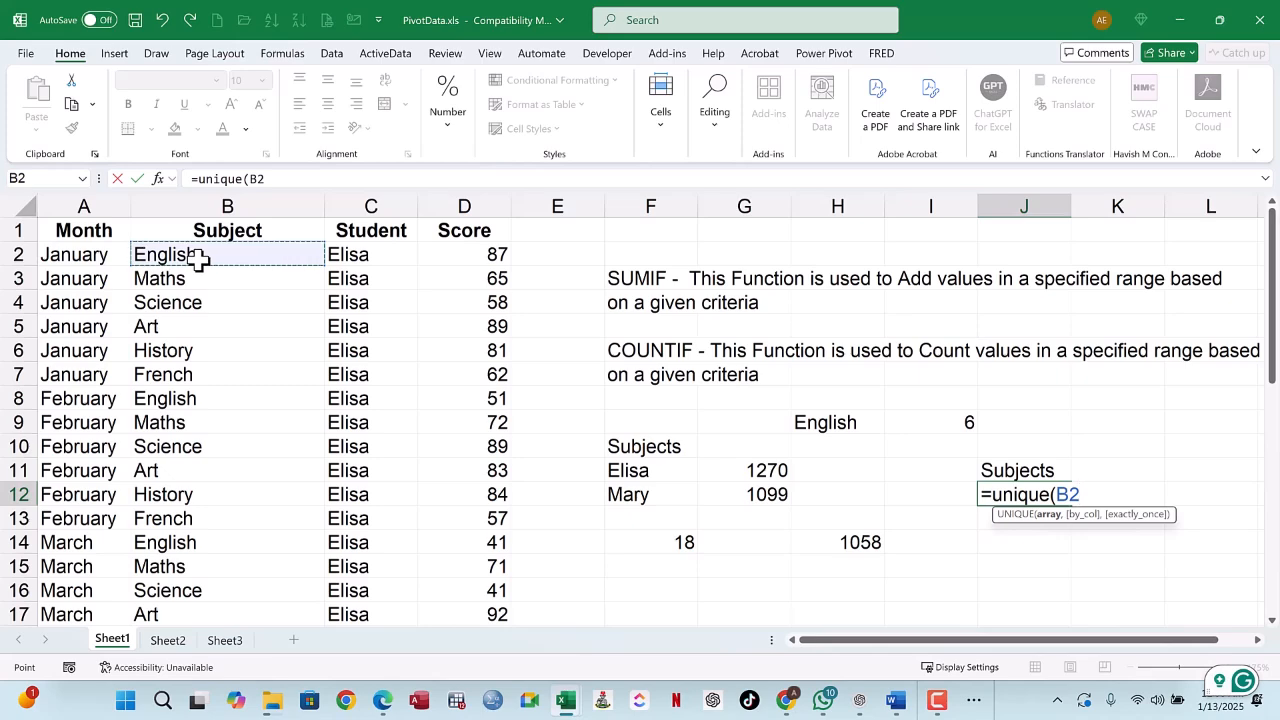
{"action": "key", "text": "ctrl+shift+Down"}
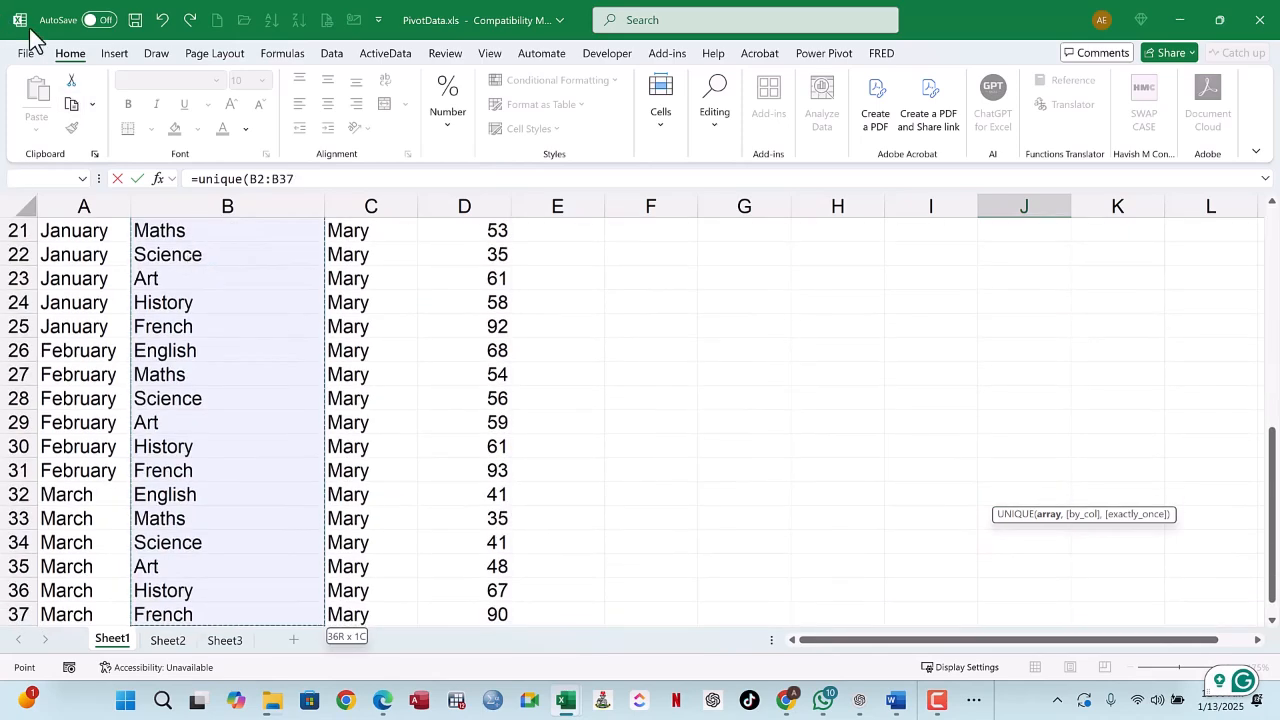
{"action": "key", "text": "Return"}
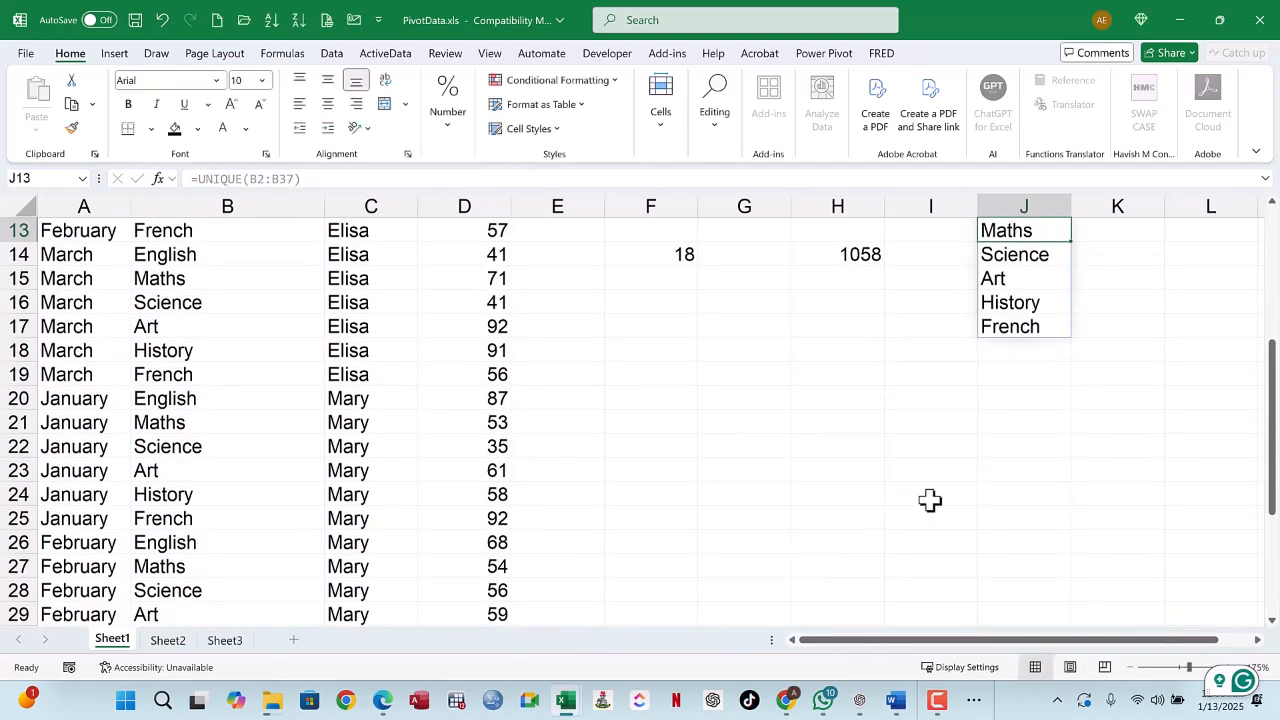
{"action": "left_click", "coordinate": [1027, 350]}
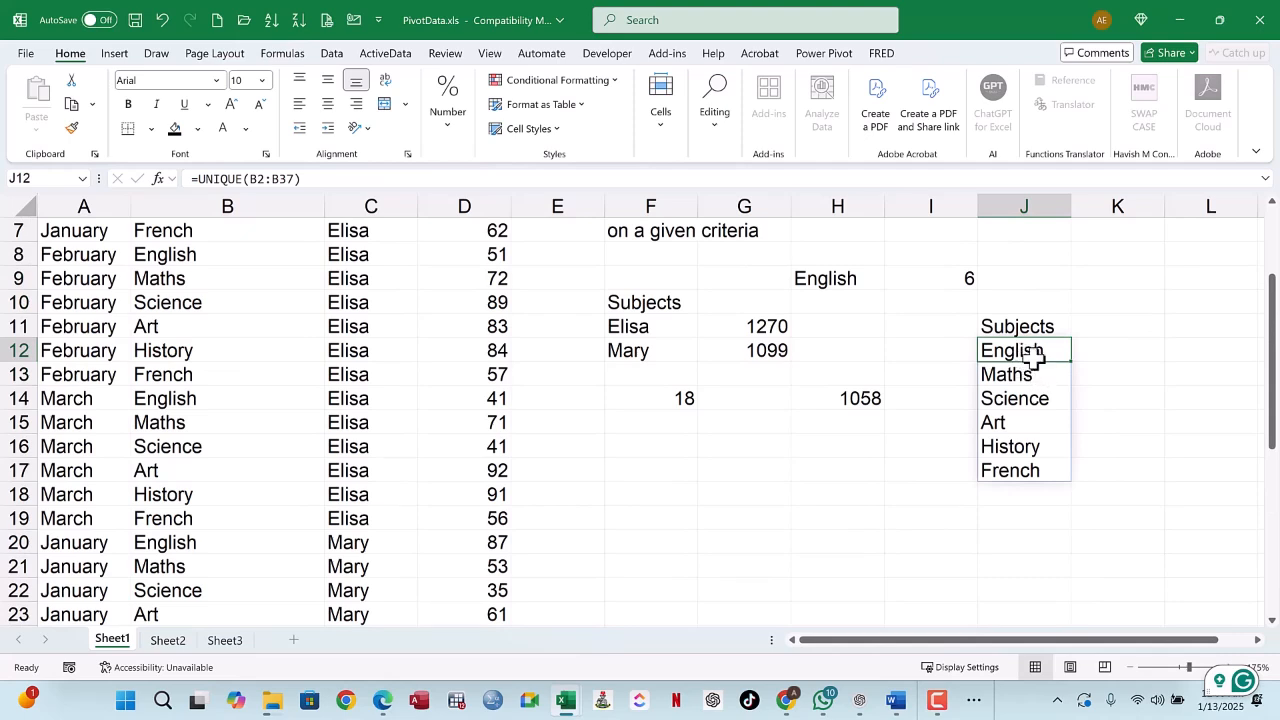
Step: Enter a COUNTIF formula in K12 with the whole of column B as the range and J12 as the criterion
{"action": "left_click", "coordinate": [1087, 349]}
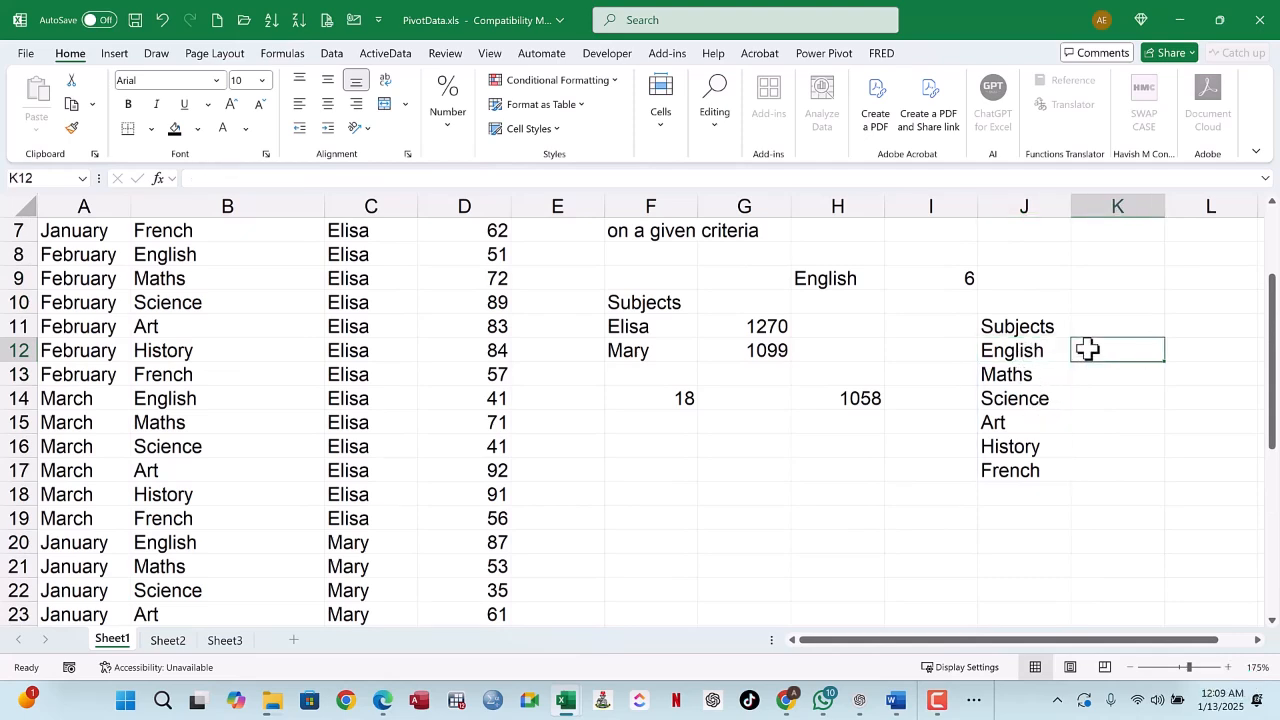
{"action": "type", "text": "=C"}
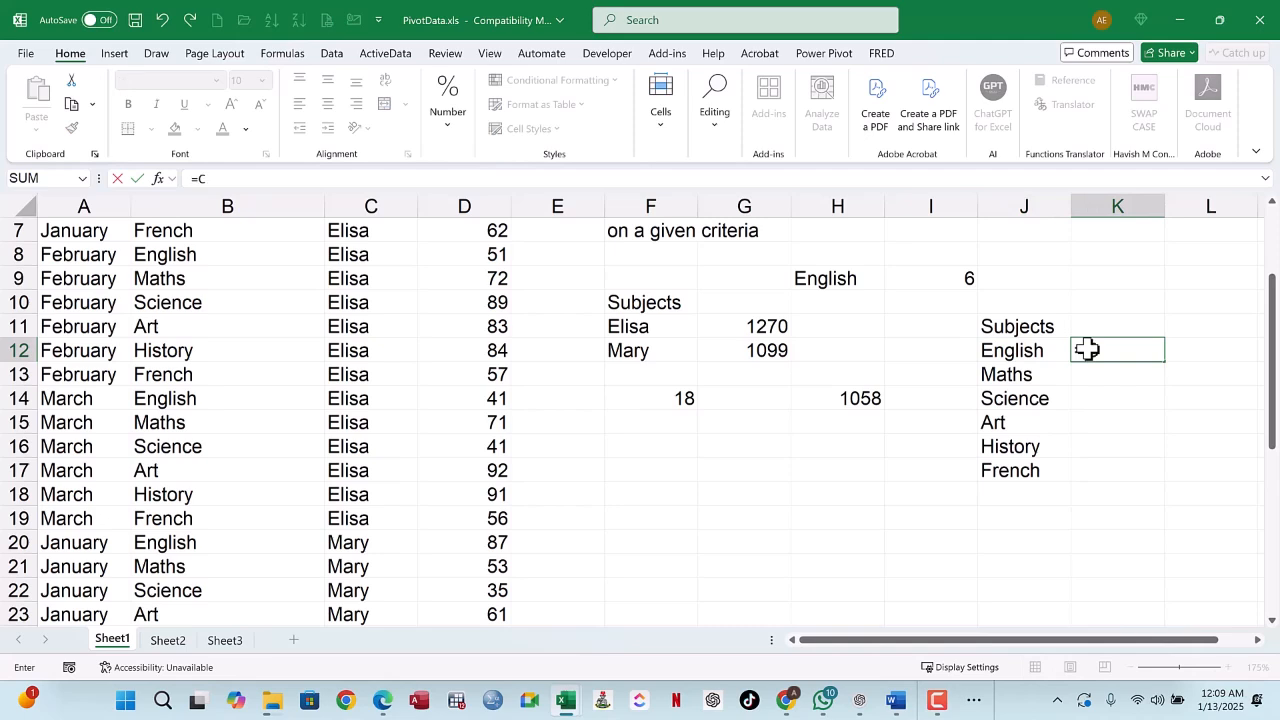
{"action": "type", "text": "OUNTIF("}
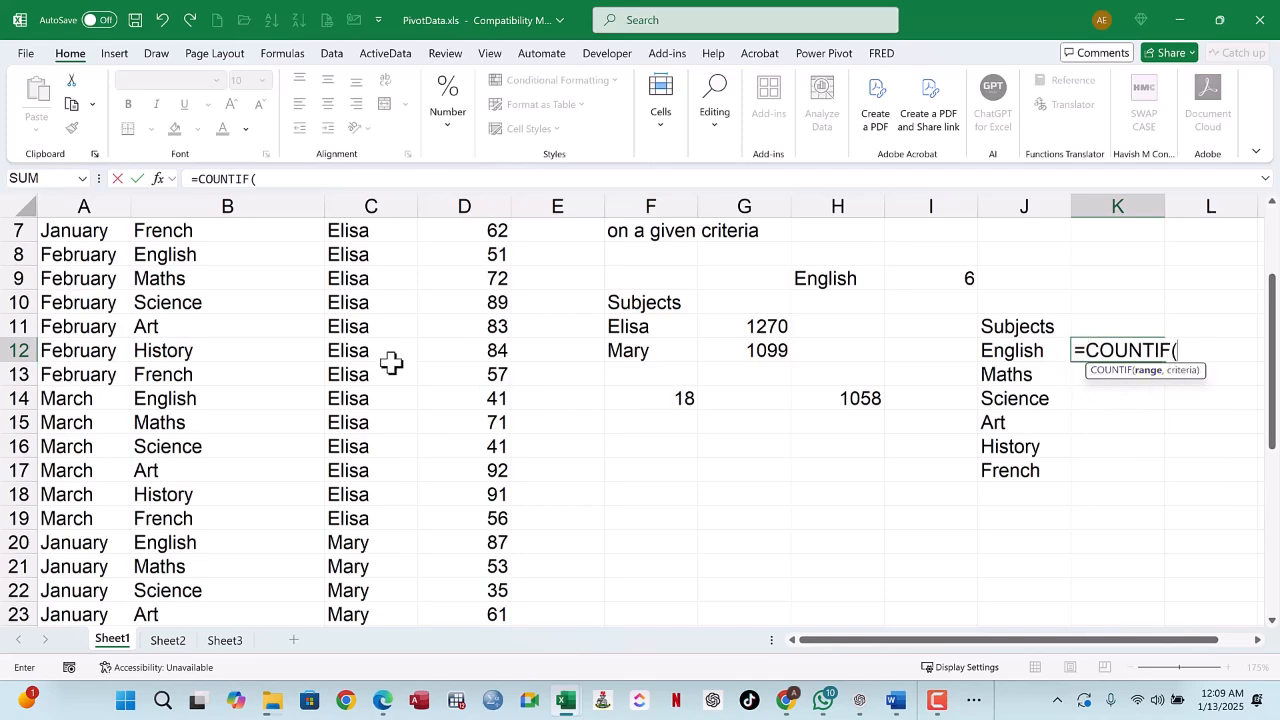
{"action": "scroll", "coordinate": [390, 362], "scroll_direction": "up", "scroll_amount": 2}
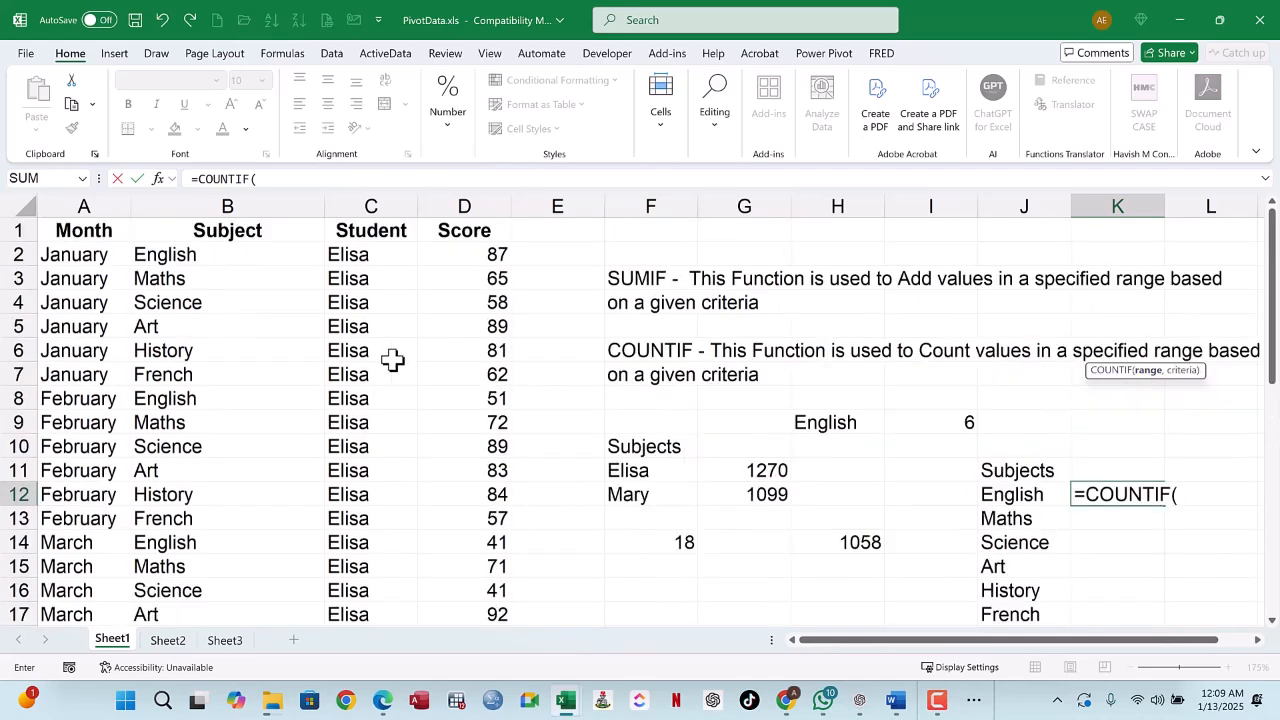
{"action": "left_click", "coordinate": [228, 200]}
{"action": "type", "text": ","}
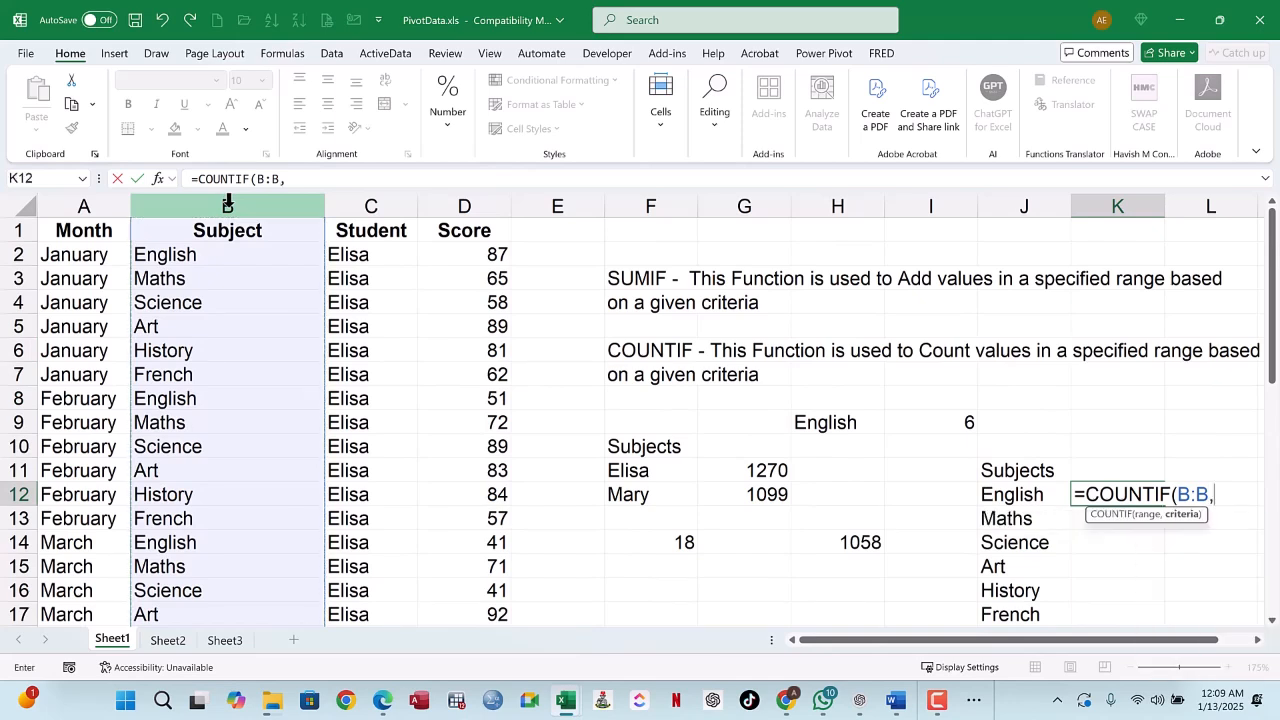
{"action": "left_click", "coordinate": [1020, 496]}
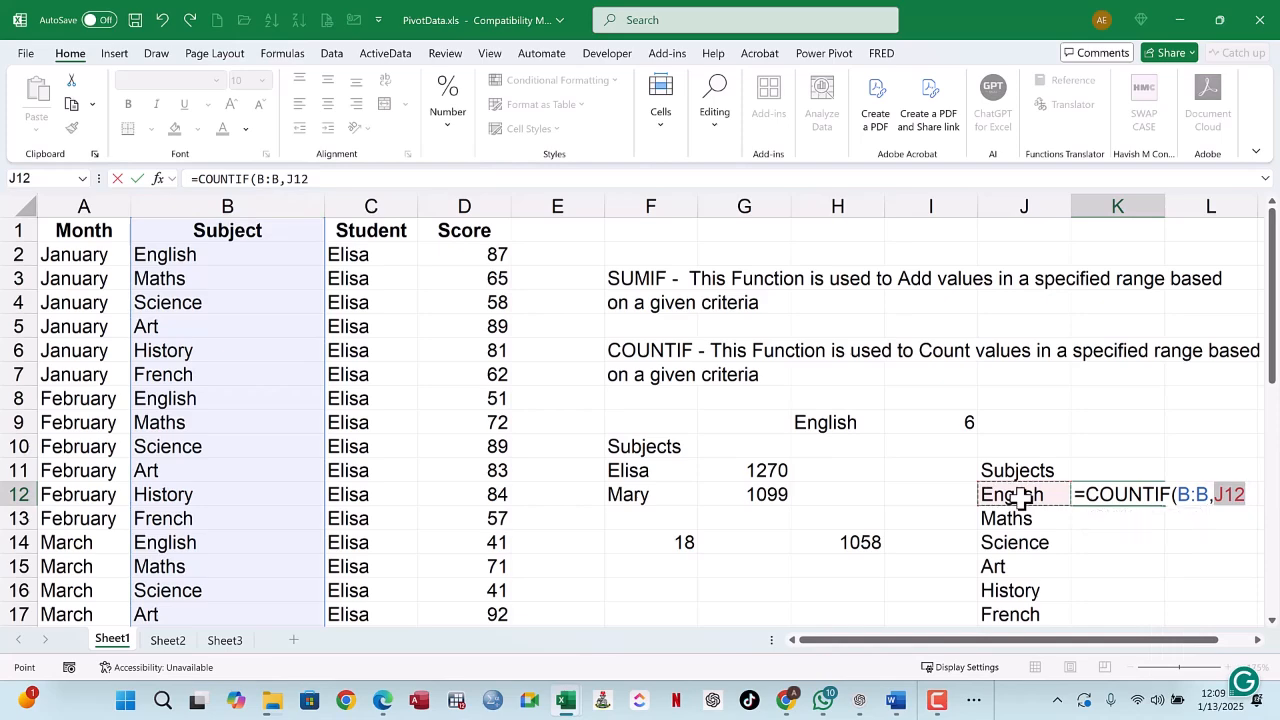
{"action": "key", "text": "Return"}
Step: Fill the COUNTIF formula from K12 down to K17 for all listed subjects, and check the copied formulas
{"action": "left_click", "coordinate": [1140, 495]}
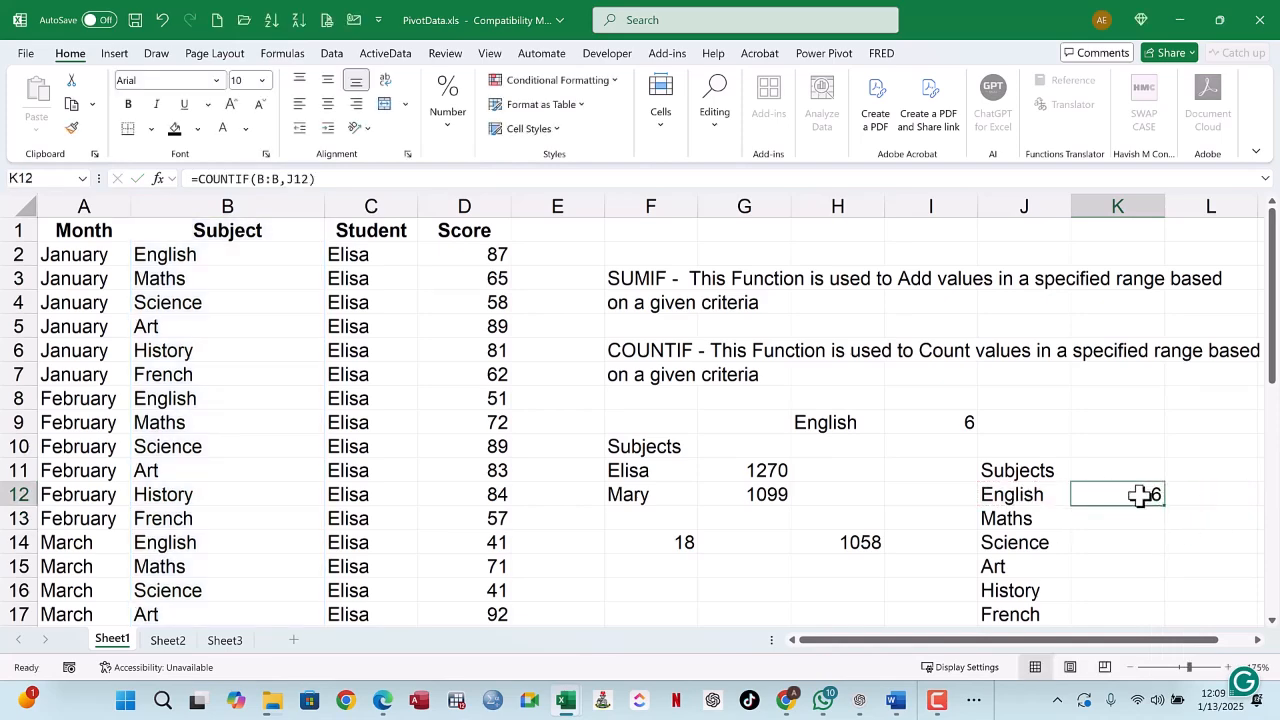
{"action": "scroll", "coordinate": [1140, 495], "scroll_direction": "down", "scroll_amount": 2}
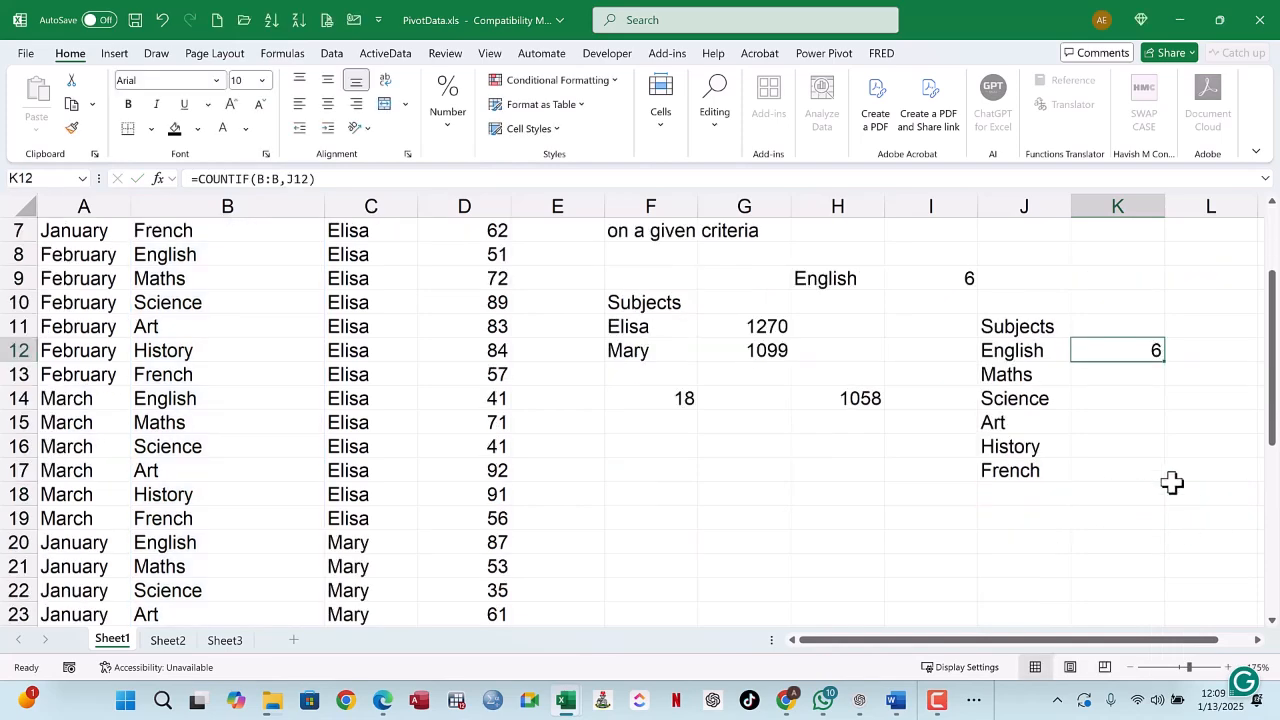
{"action": "double_click", "coordinate": [1163, 358]}
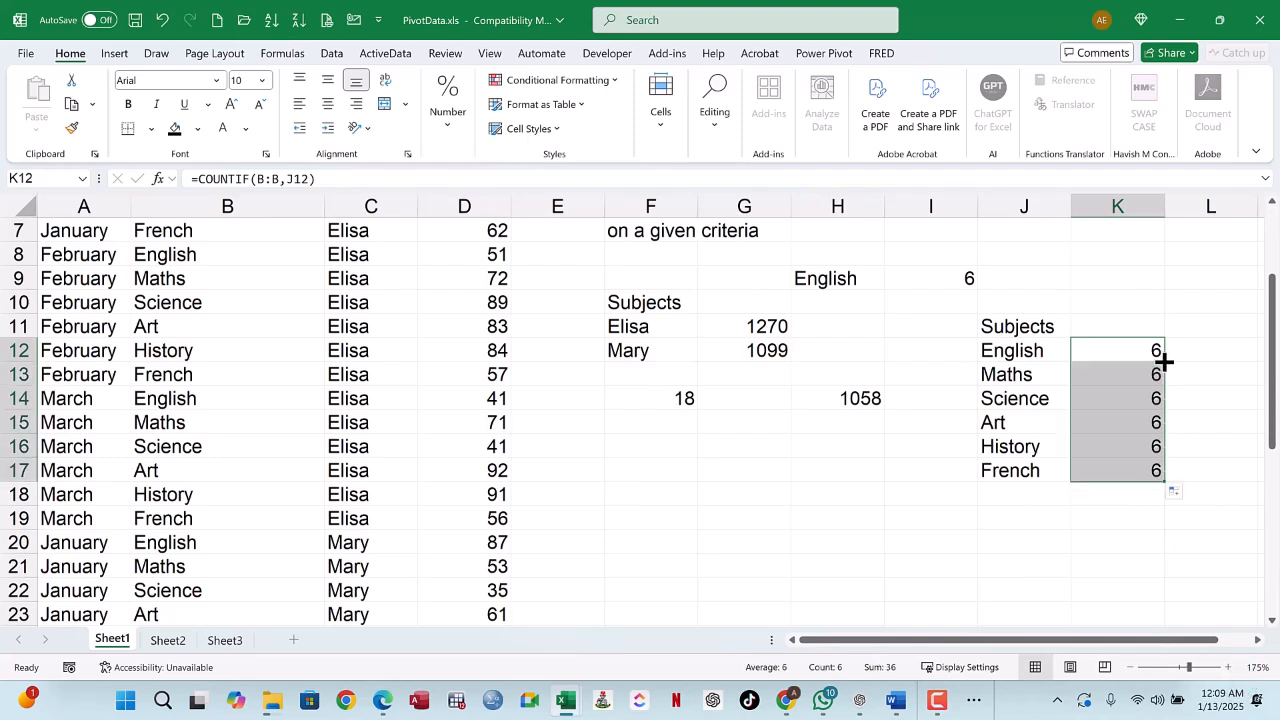
{"action": "left_click", "coordinate": [1109, 372]}
{"action": "left_click", "coordinate": [1117, 400]}
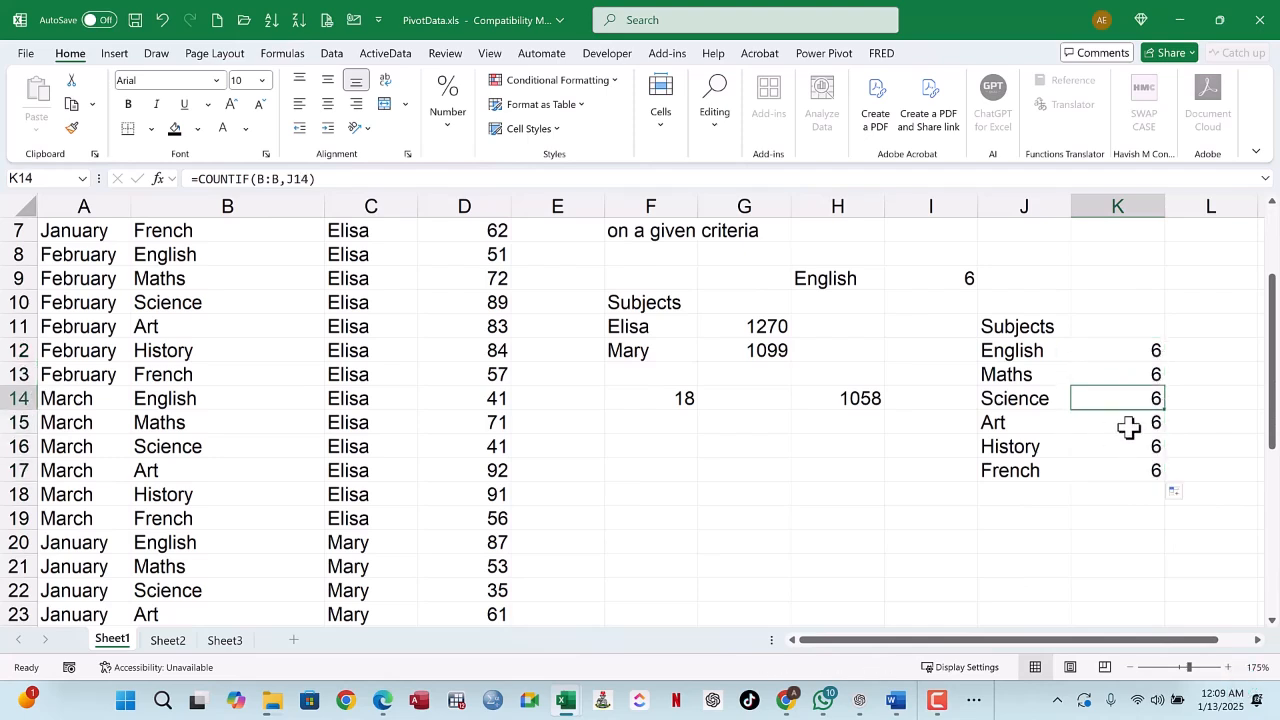
{"action": "left_click", "coordinate": [1128, 427]}
{"action": "left_click", "coordinate": [1131, 449]}
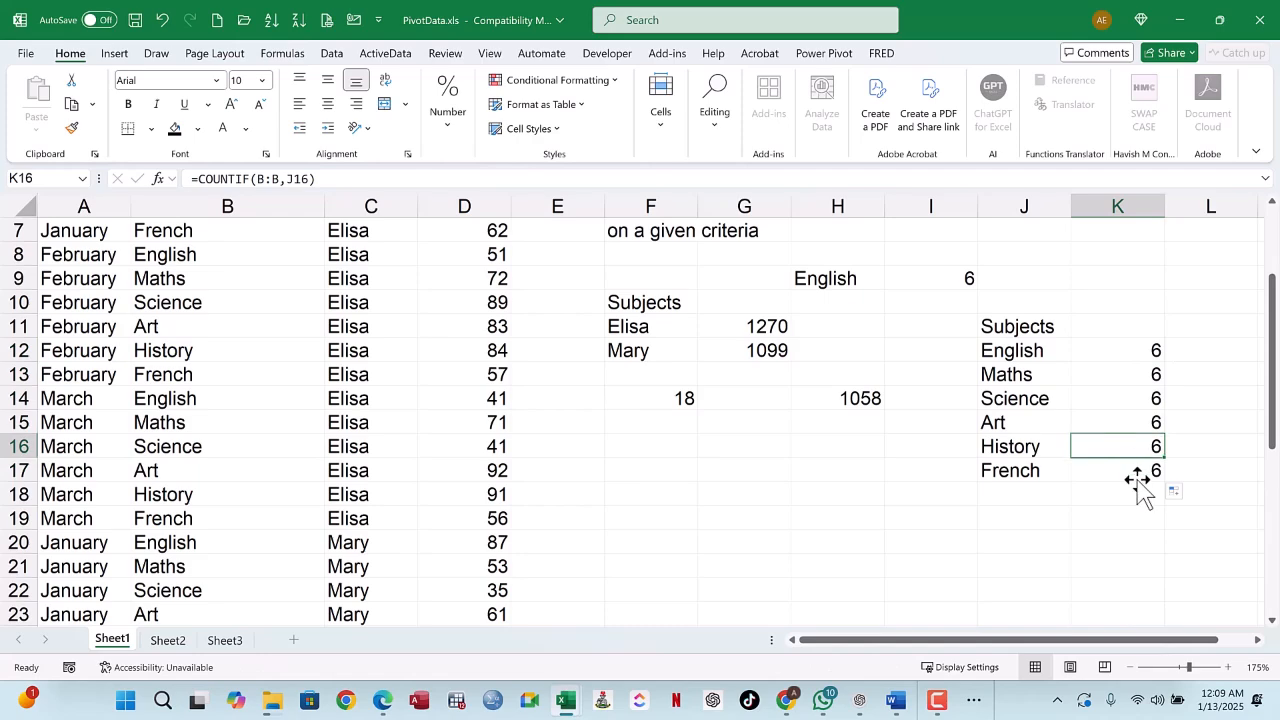
{"action": "left_click", "coordinate": [1139, 478]}
{"action": "left_click_drag", "start_coordinate": [1060, 345], "coordinate": [1097, 466]}
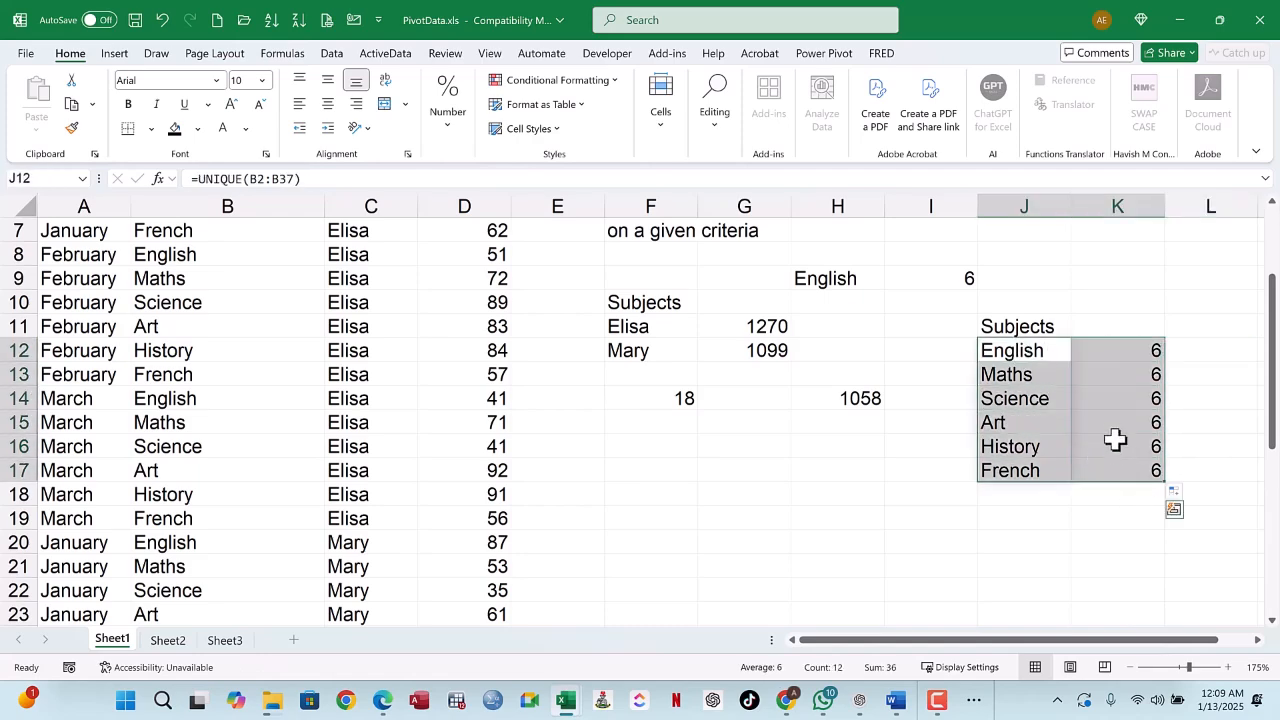
Step: Review the descriptions of SUMIF in F3 and COUNTIF in F6
{"action": "scroll", "coordinate": [1114, 440], "scroll_direction": "up", "scroll_amount": 2}
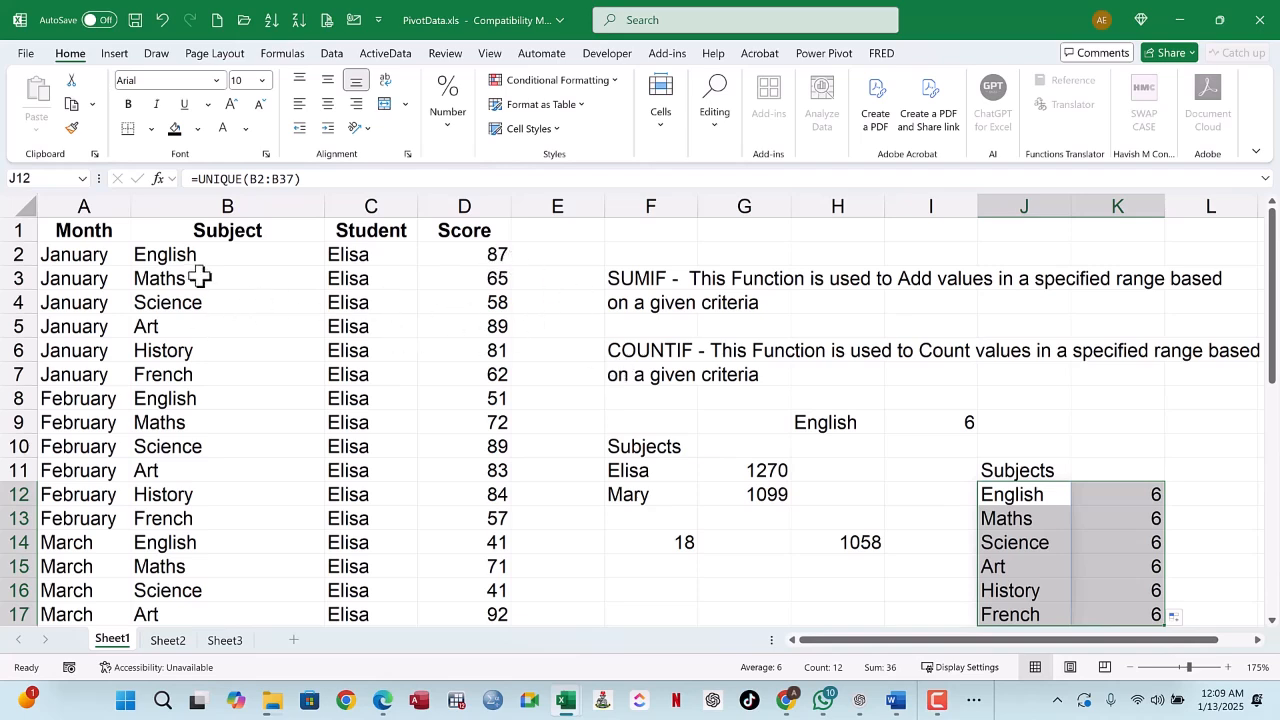
{"action": "left_click", "coordinate": [652, 281]}
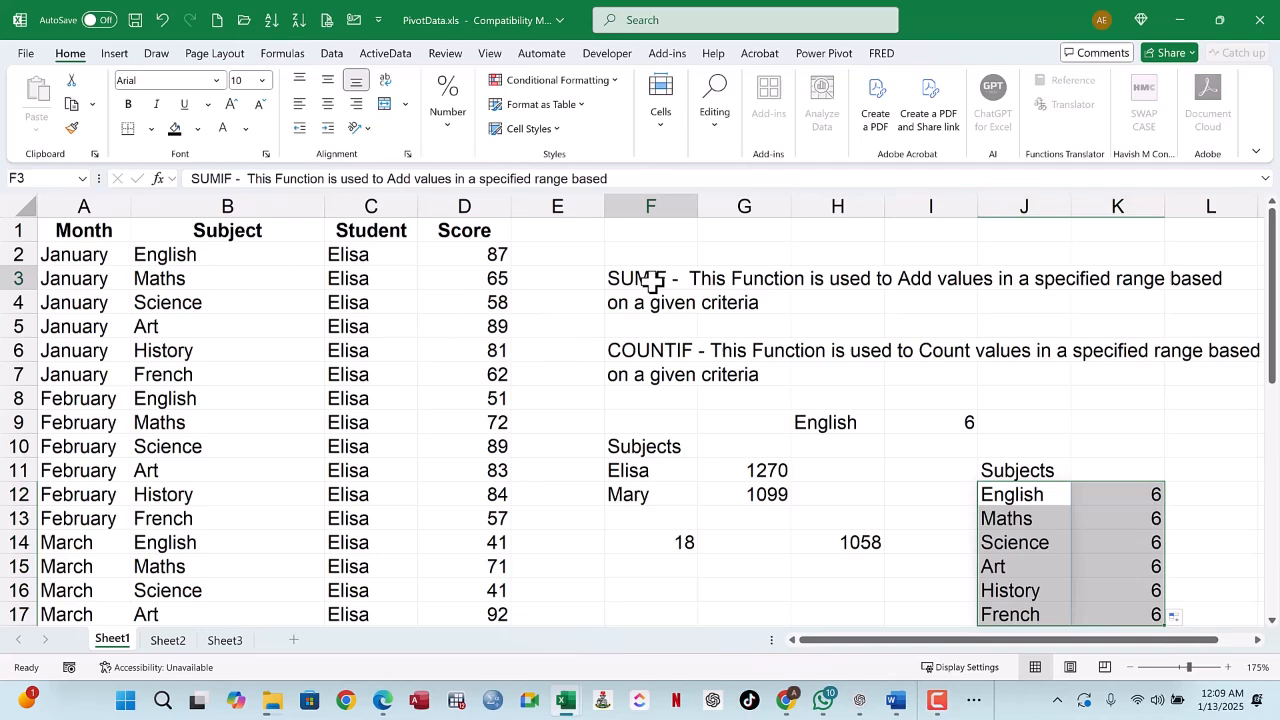
{"action": "left_click", "coordinate": [654, 349]}
{"action": "left_click", "coordinate": [627, 279]}
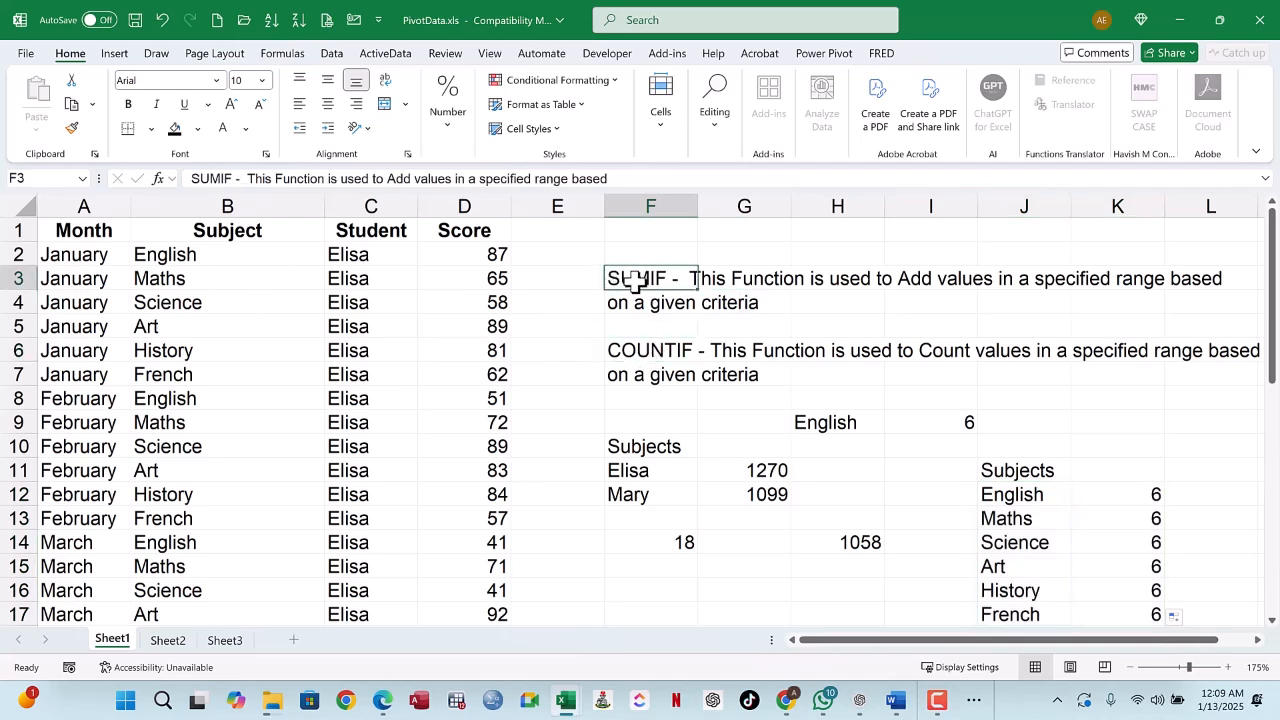
{"action": "left_click", "coordinate": [655, 367]}
{"action": "left_click", "coordinate": [657, 350]}
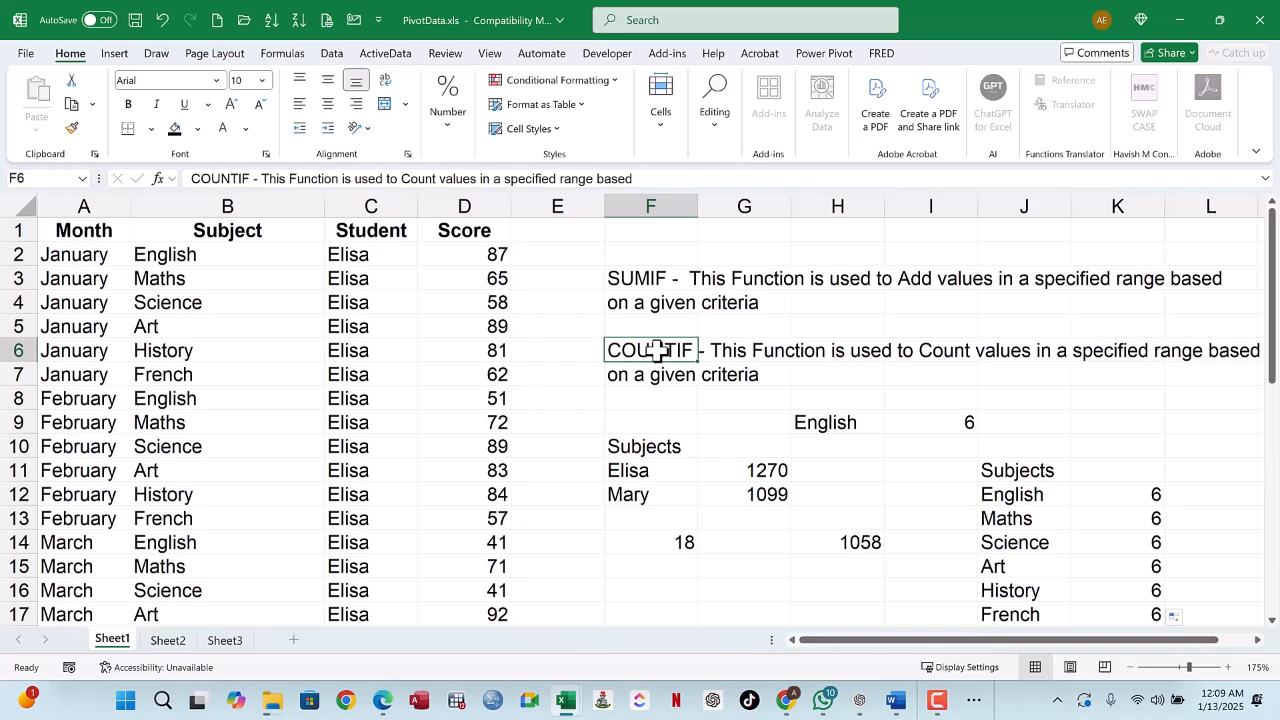